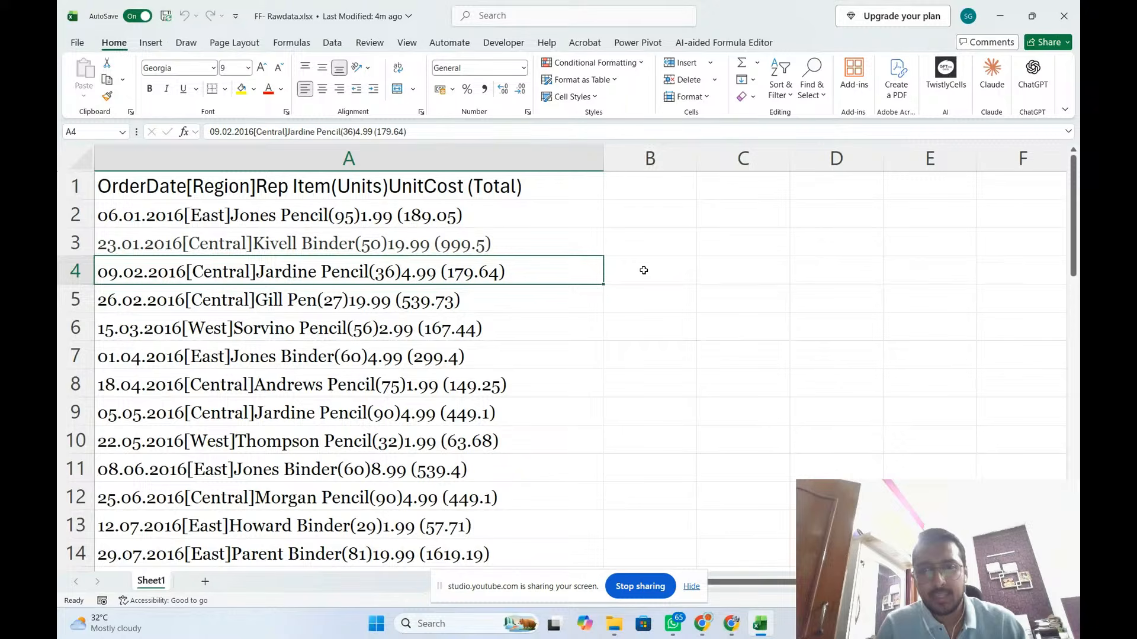
left_click(691, 587)
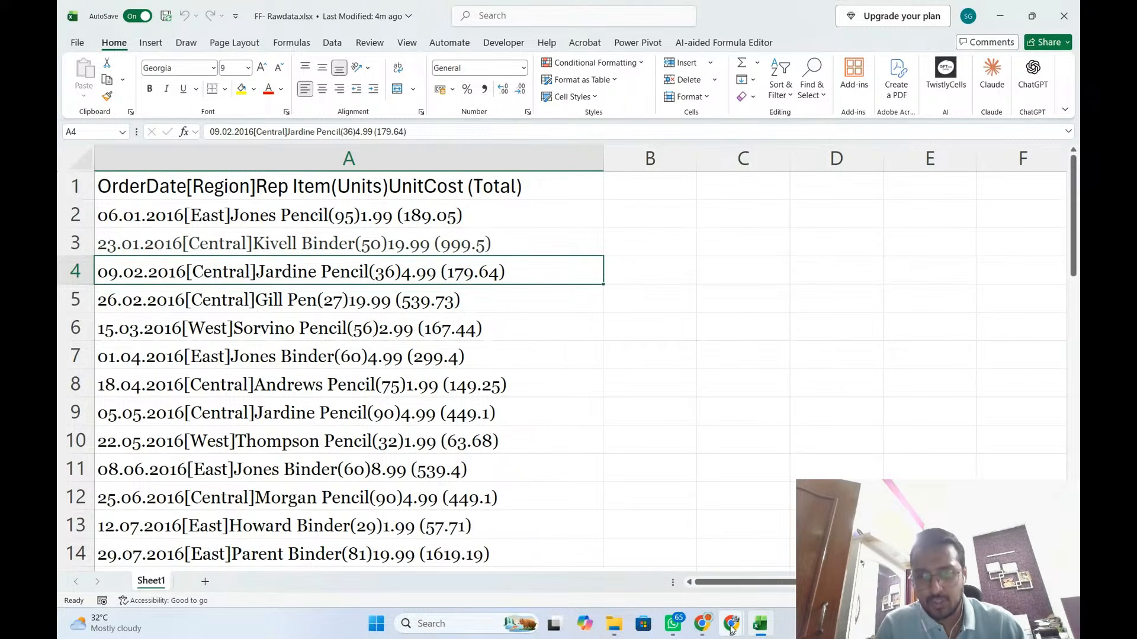
mouse_move(731, 624)
left_click(674, 552)
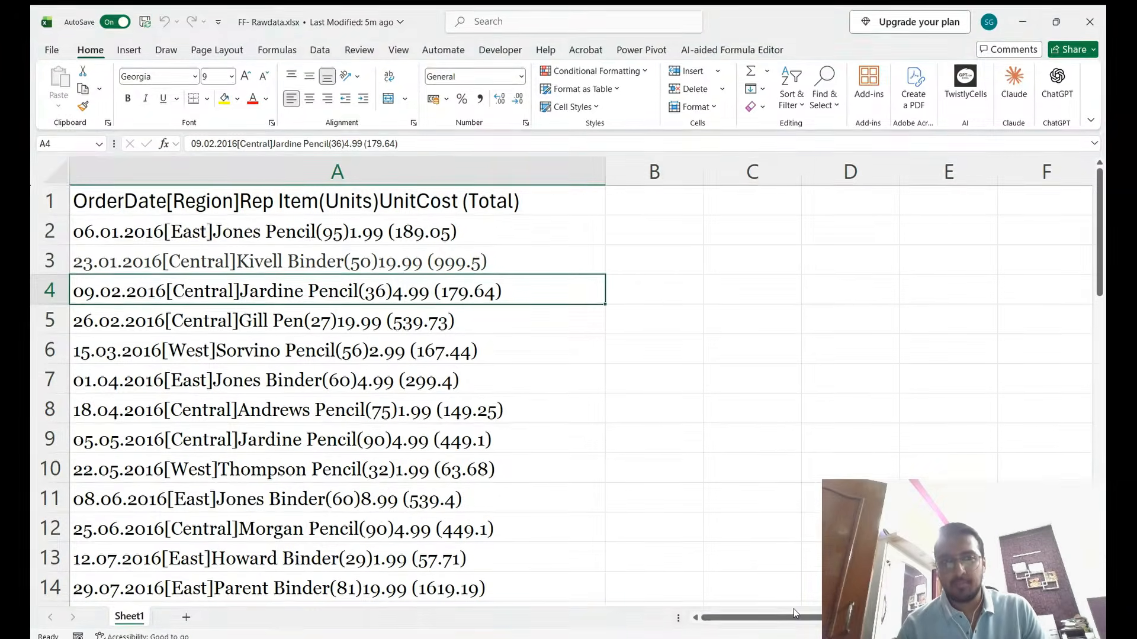
Highlight the bracketed region text East within the combined record in cell A2.
left_click(201, 228)
double_click(201, 229)
left_click_drag(207, 228, 171, 227)
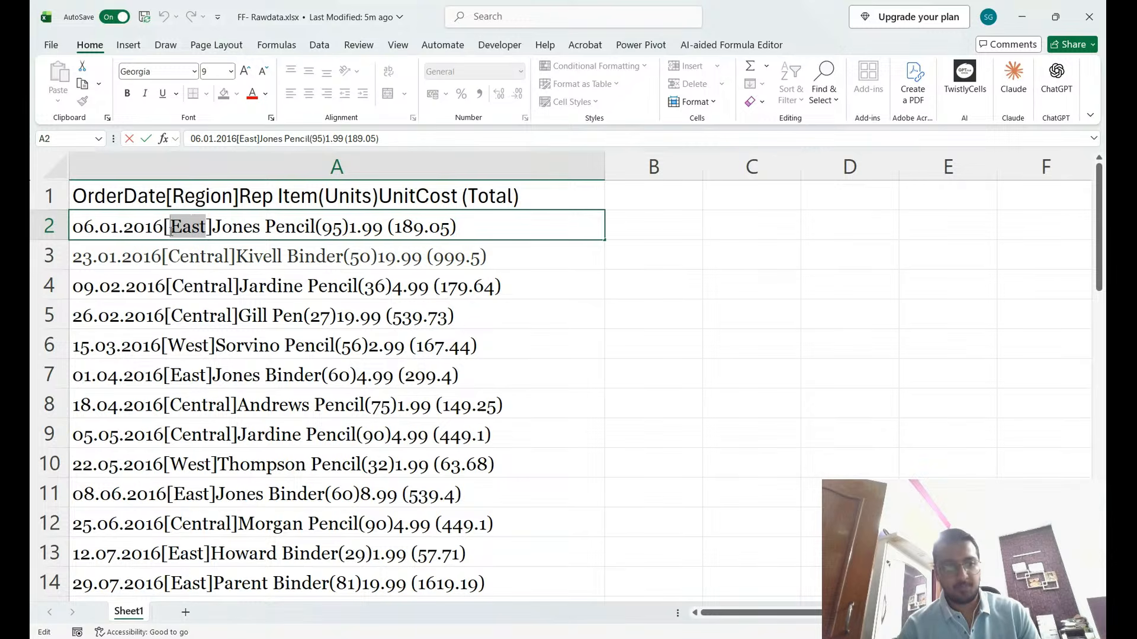
key("alt+Tab")
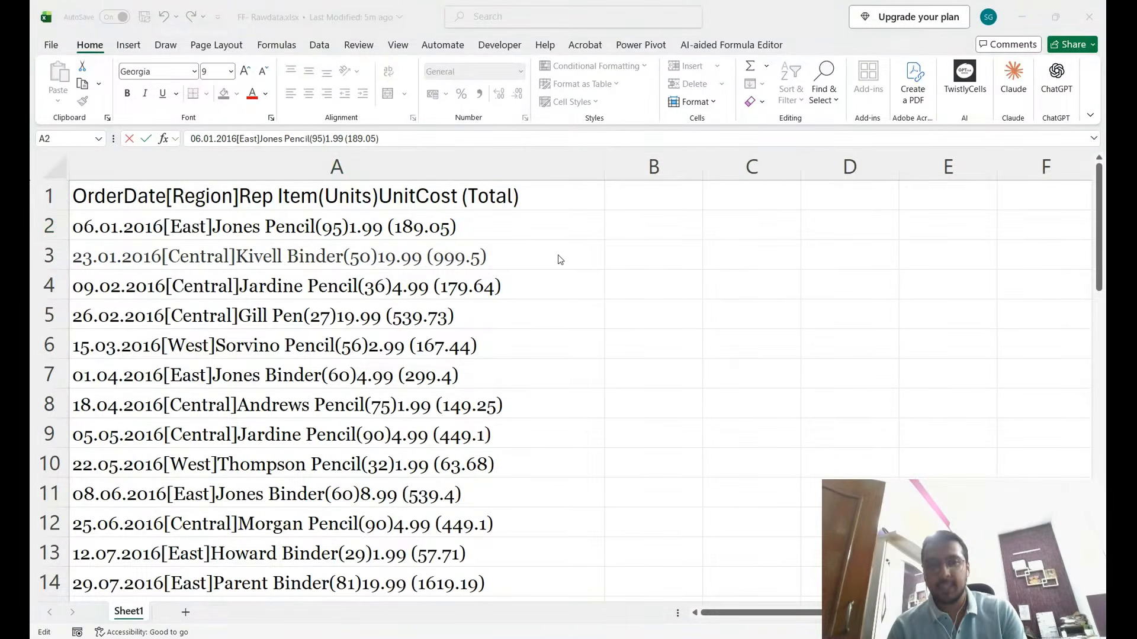
key("alt+Tab")
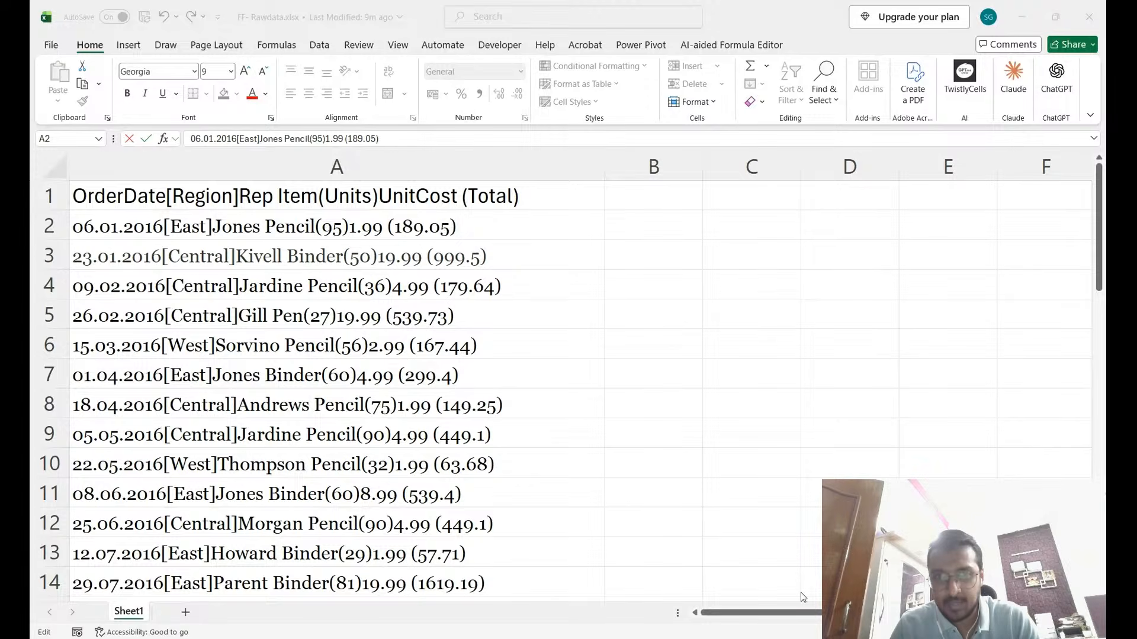
left_click(495, 245)
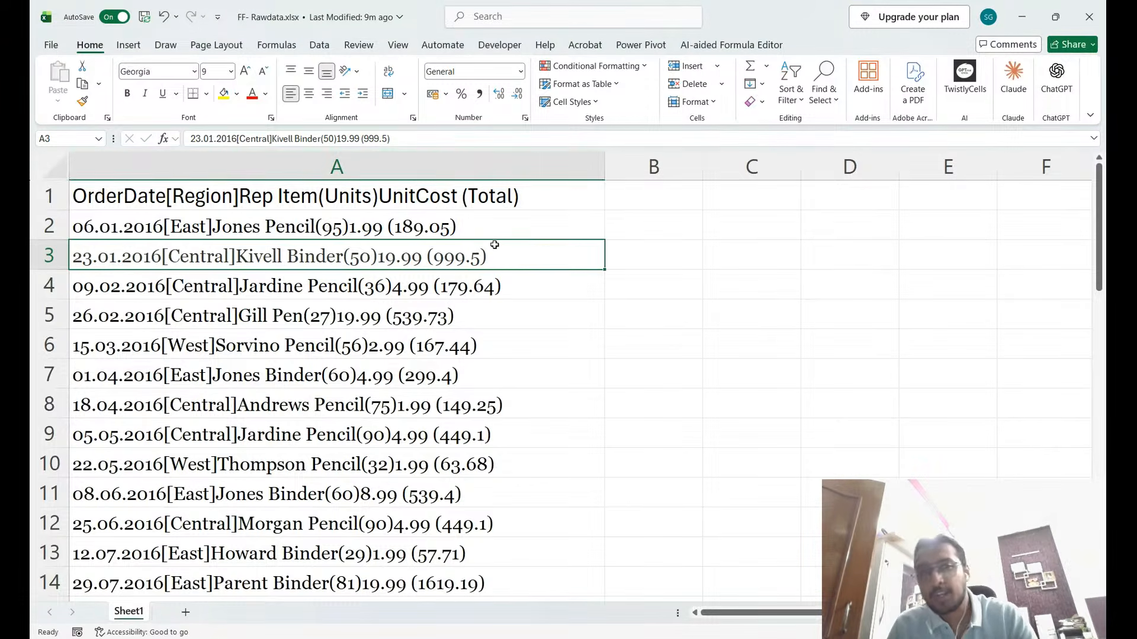
Enter a comma-separated sample record in C2 containing 06.01.2026, East, the rep's name and Pencil.
left_click(447, 170)
left_click(487, 232)
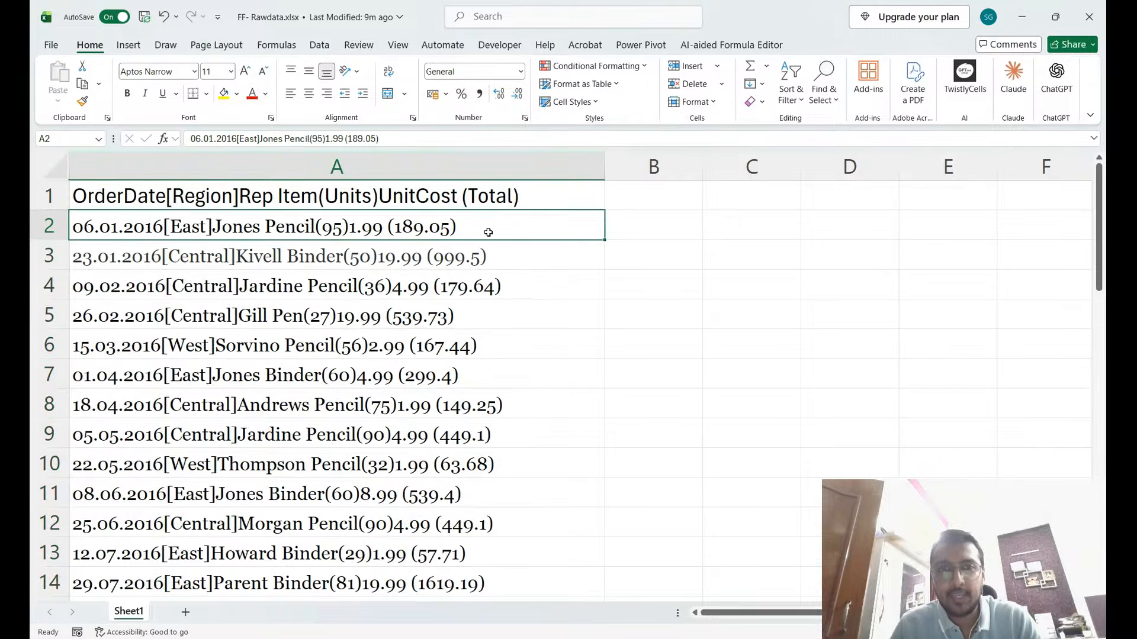
left_click(745, 227)
type("06")
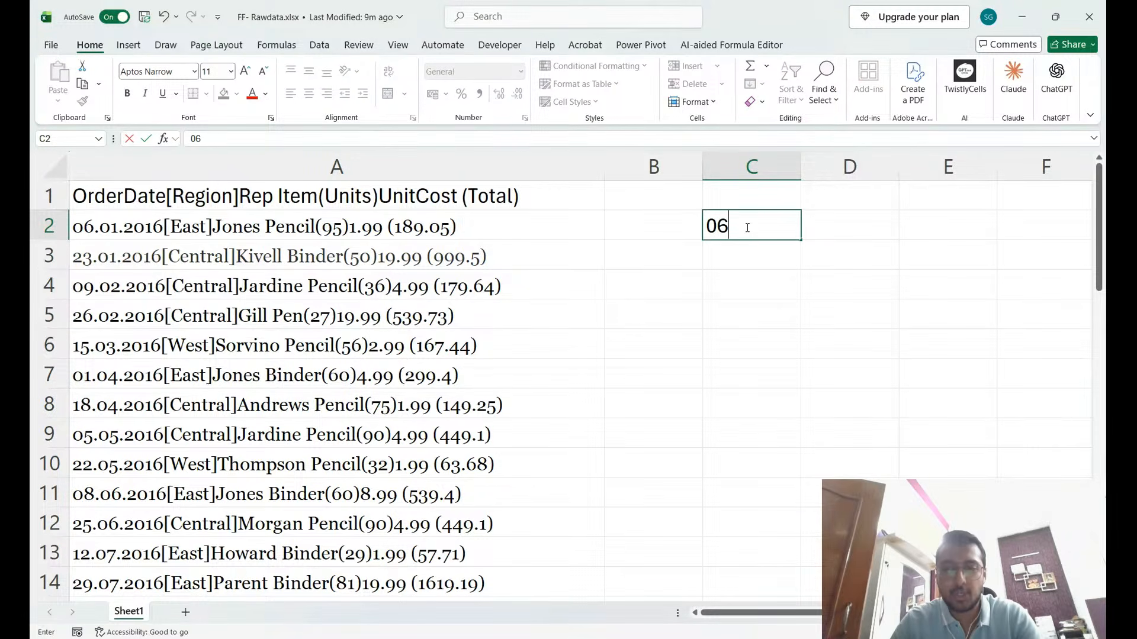
type(".01.2026")
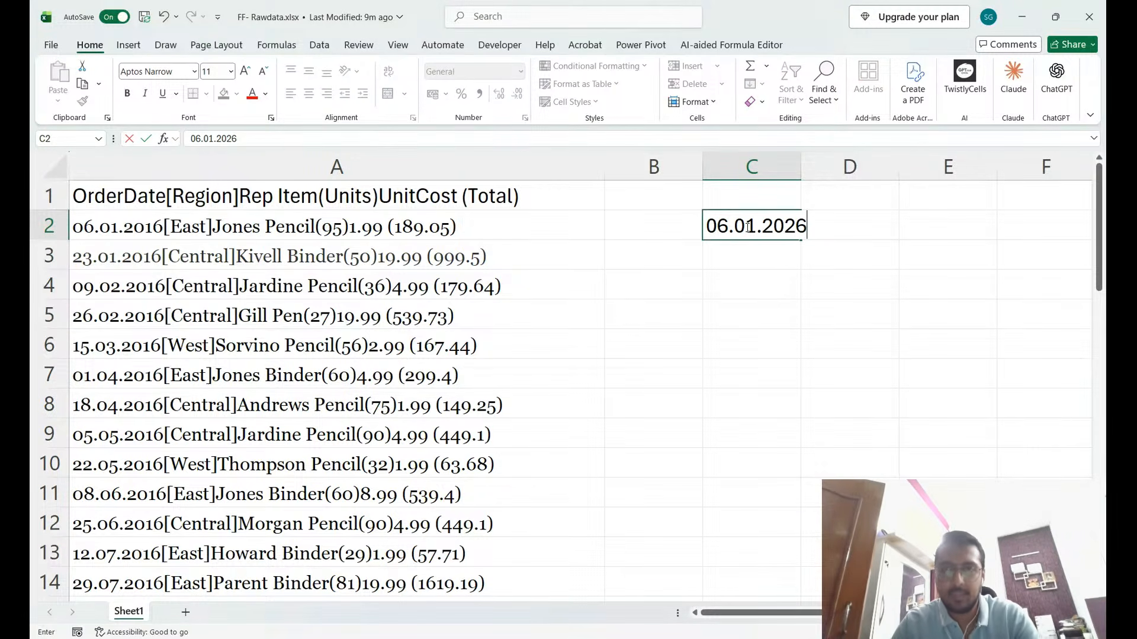
type(",East,Jones")
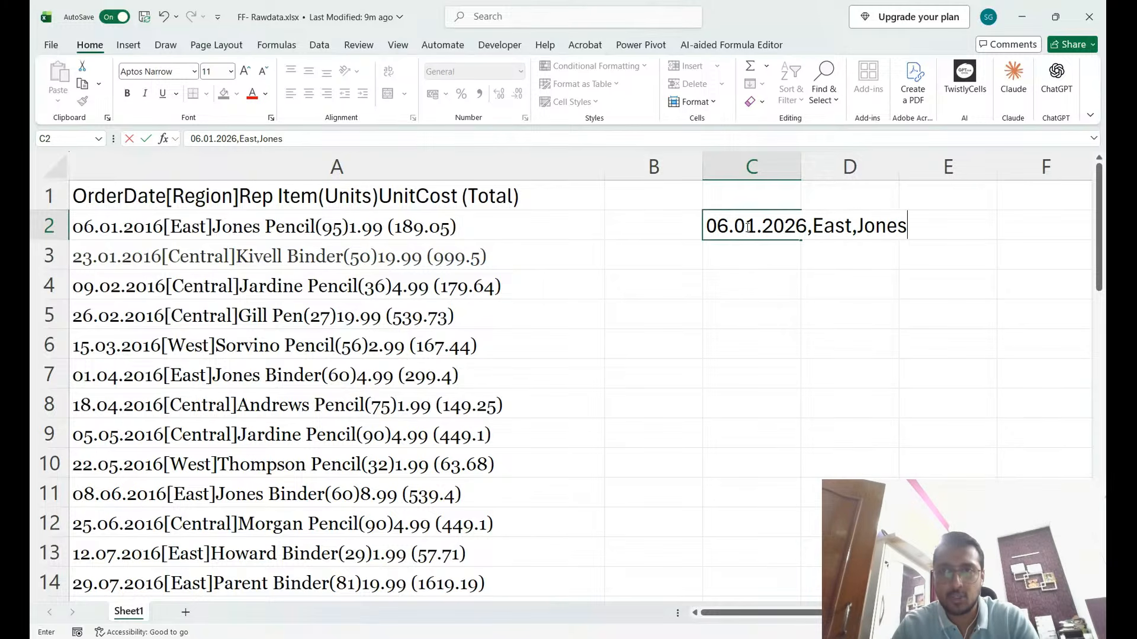
type(",Pencil")
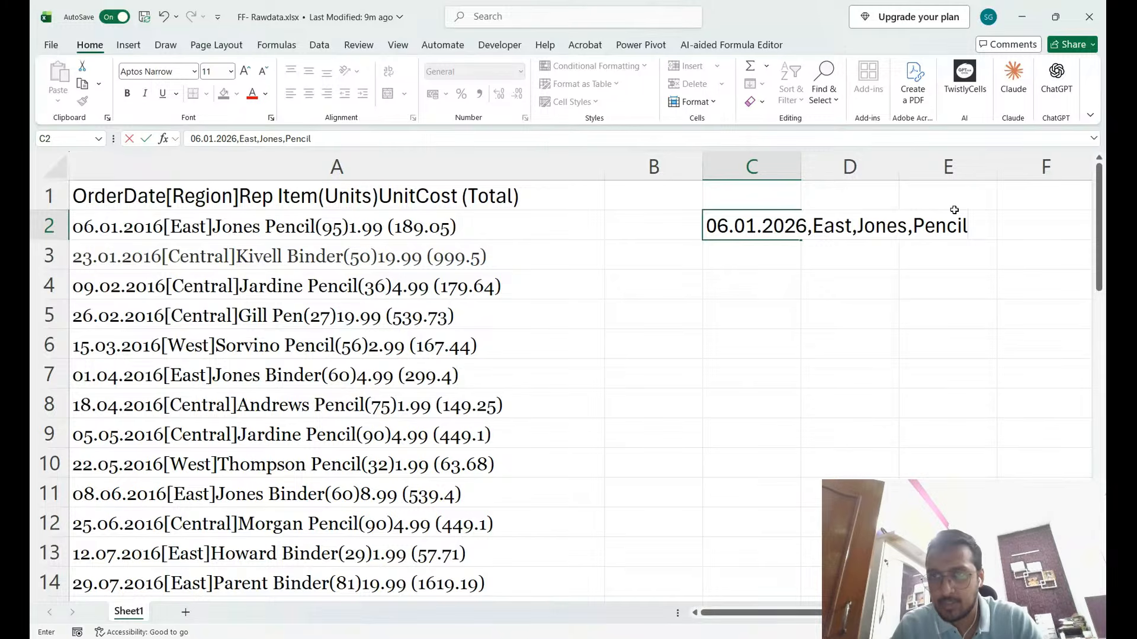
Replace the commas in C2's sample record with pipe (|) separators.
left_click(916, 231)
key("BackSpace")
type("|")
key("Left")
key("Left")
key("Left")
key("Left")
key("Left")
key("Left")
key("BackSpace")
type("|")
key("Left")
key("Left")
key("Left")
key("Left")
key("Left")
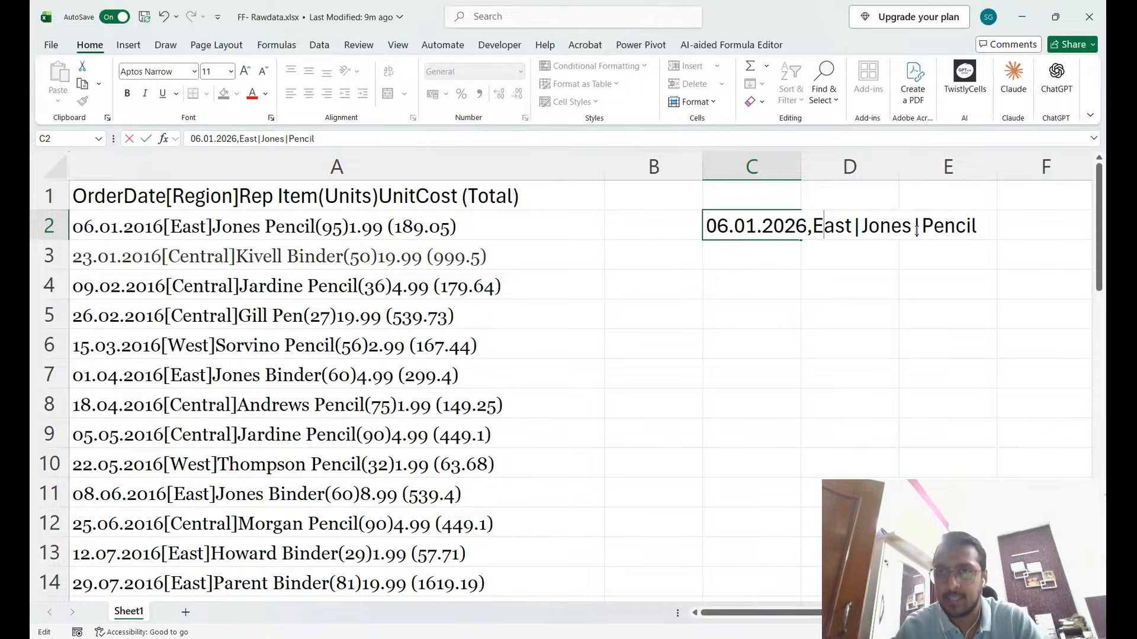
key("BackSpace")
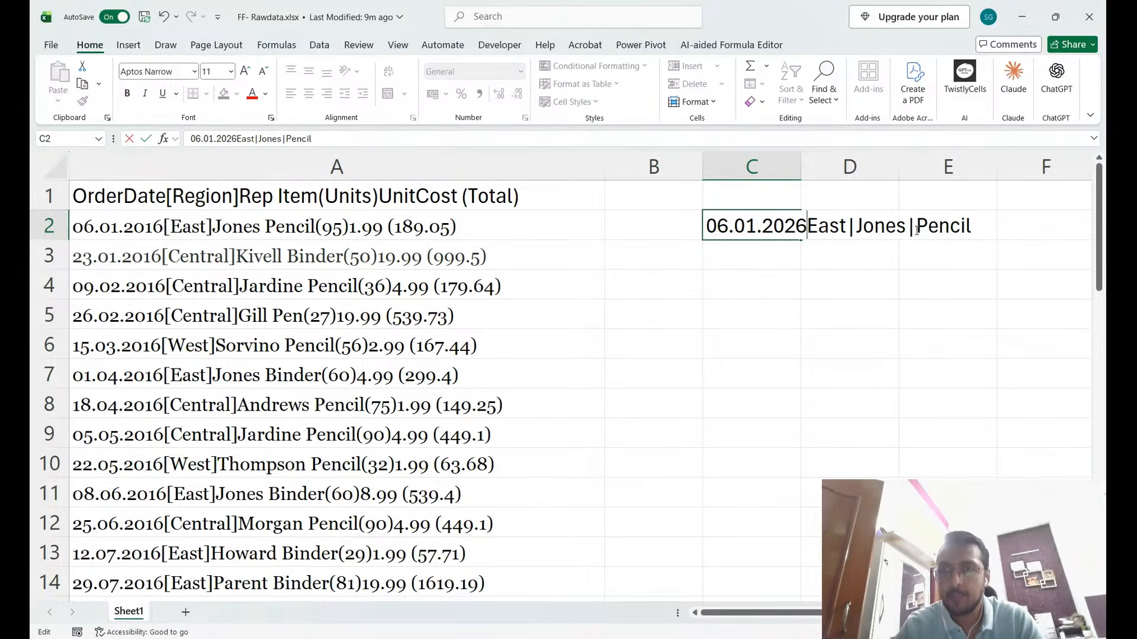
type("|")
key("Return")
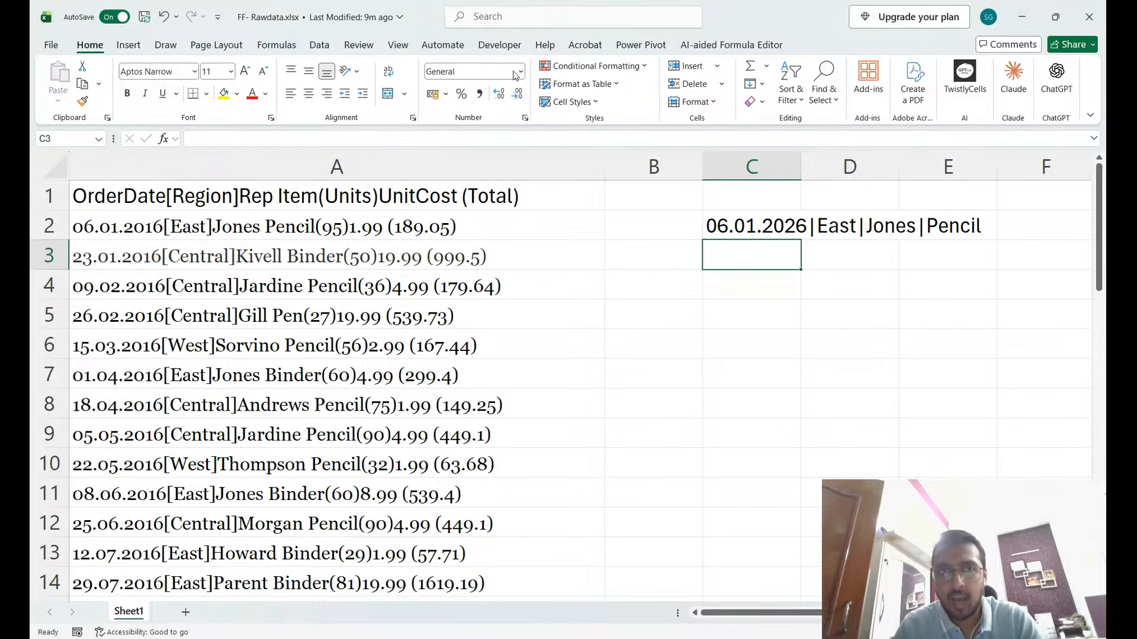
Try splitting the pipe-separated record in C2 with Text to Columns as delimited data, and cancel the wizard.
left_click(320, 45)
left_click(745, 93)
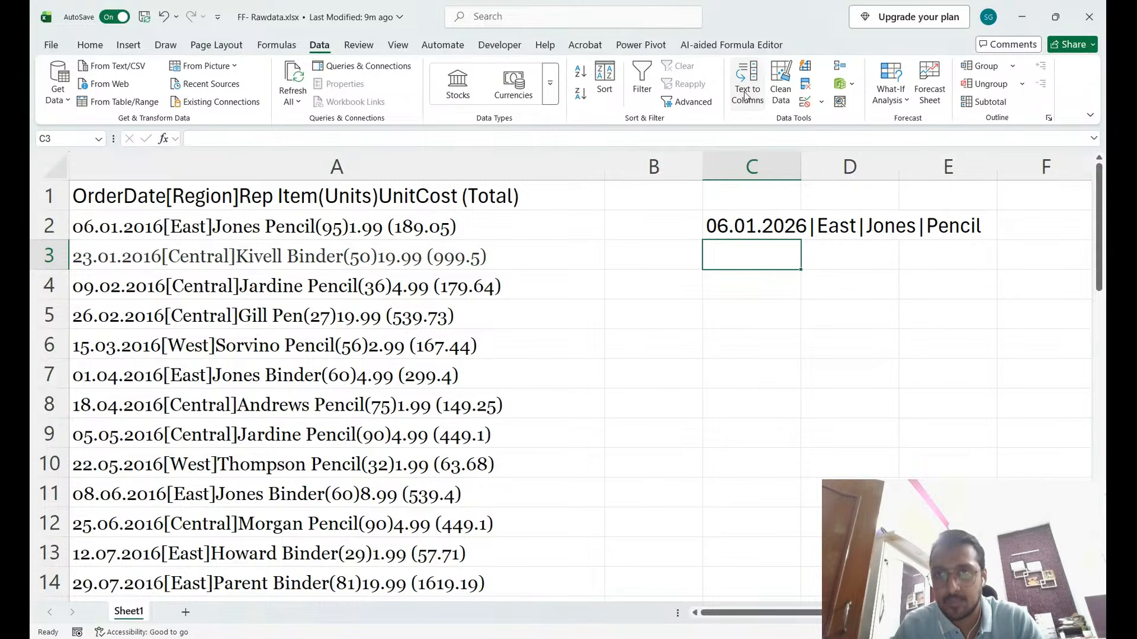
left_click(643, 359)
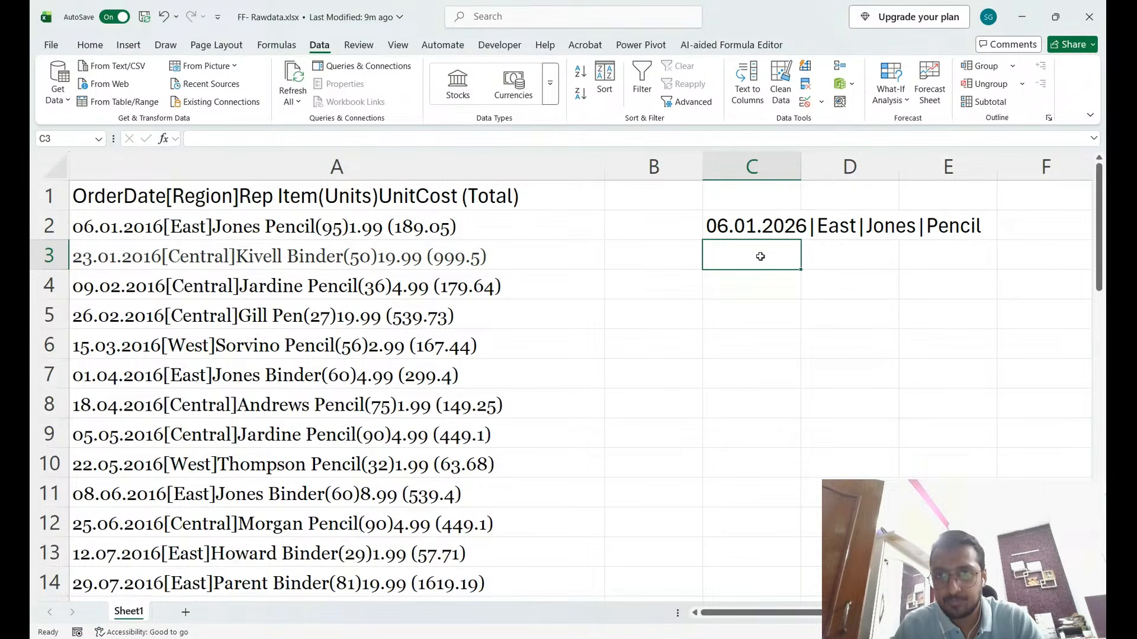
left_click(779, 229)
left_click(753, 103)
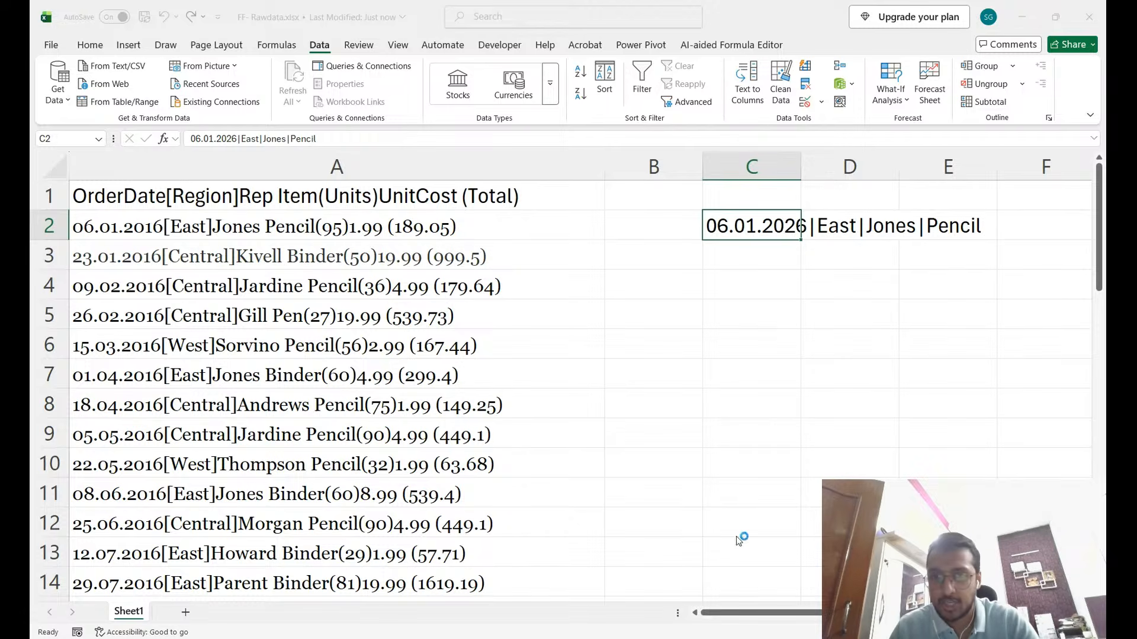
left_click(600, 501)
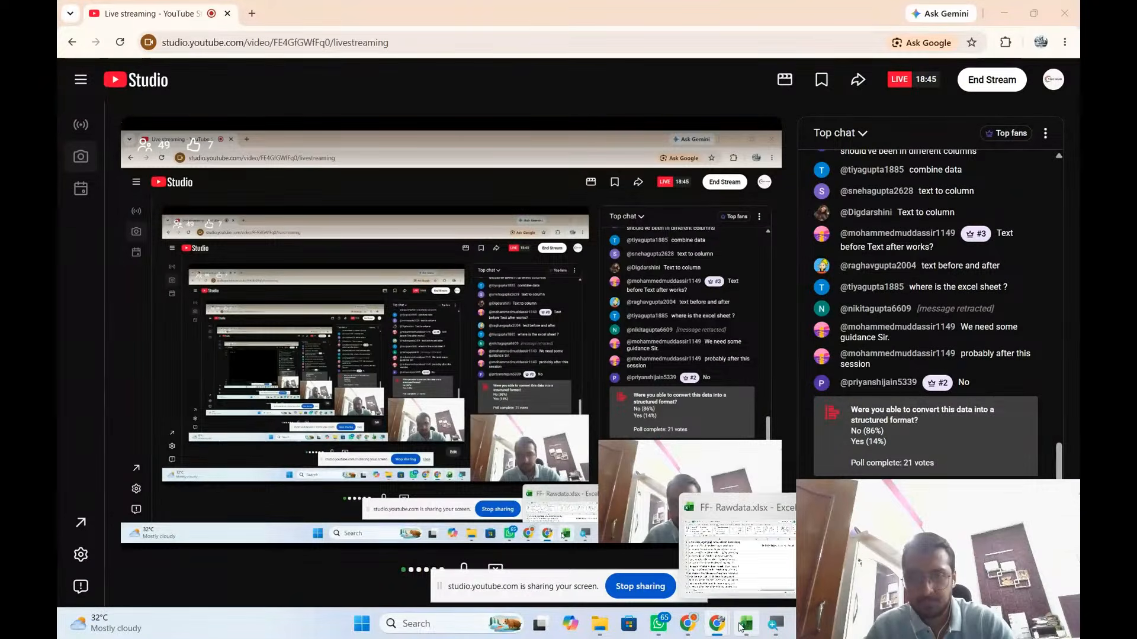
left_click(774, 563)
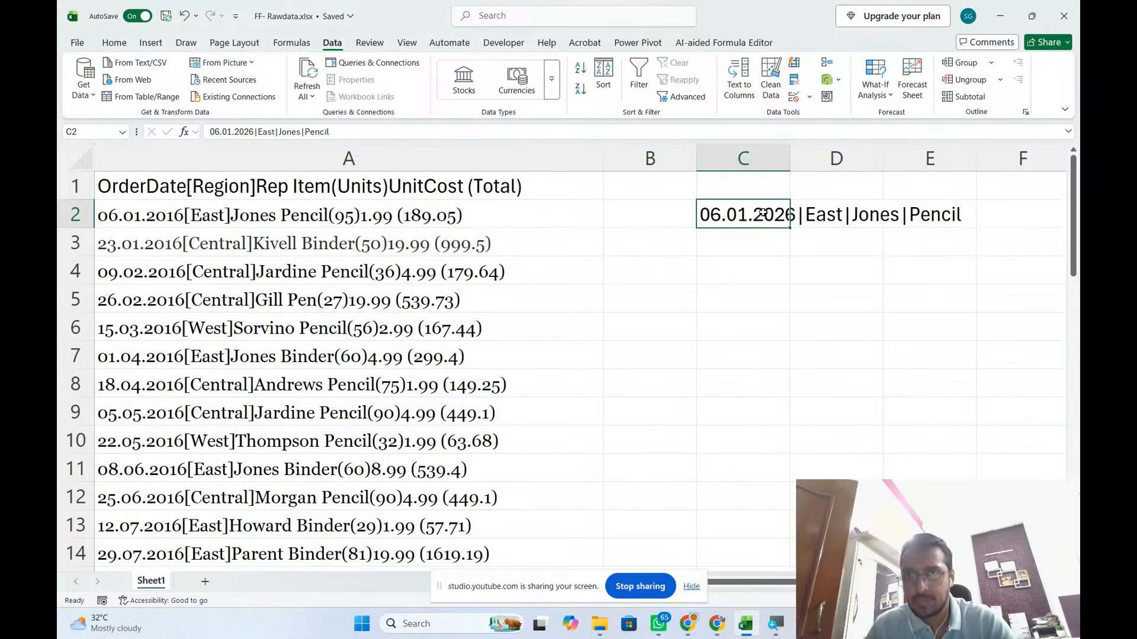
left_click(739, 80)
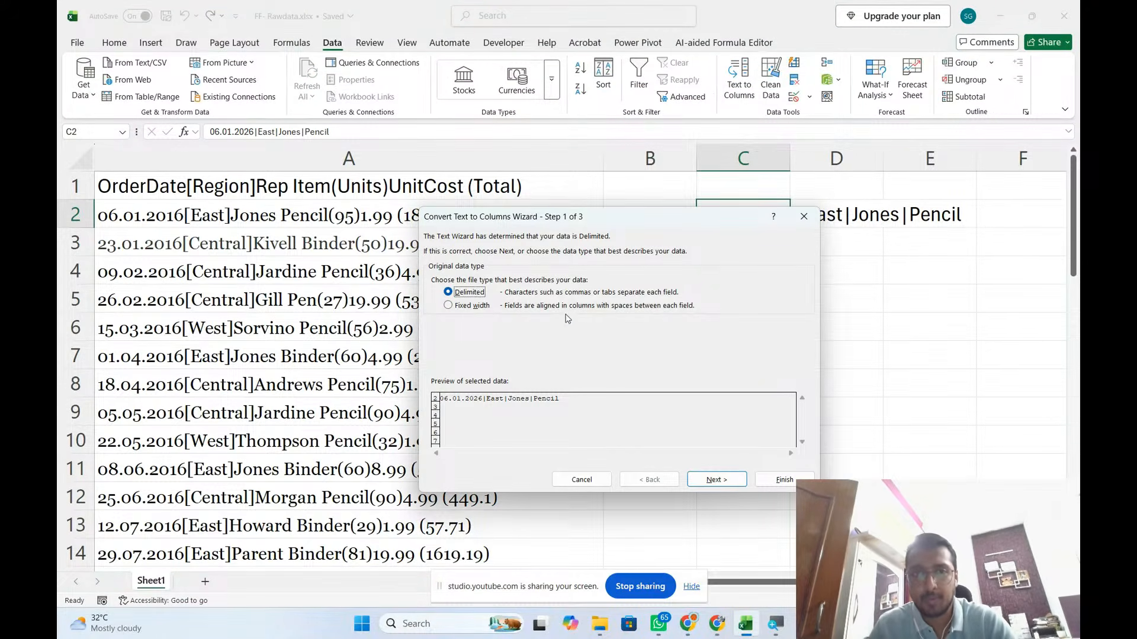
left_click(715, 480)
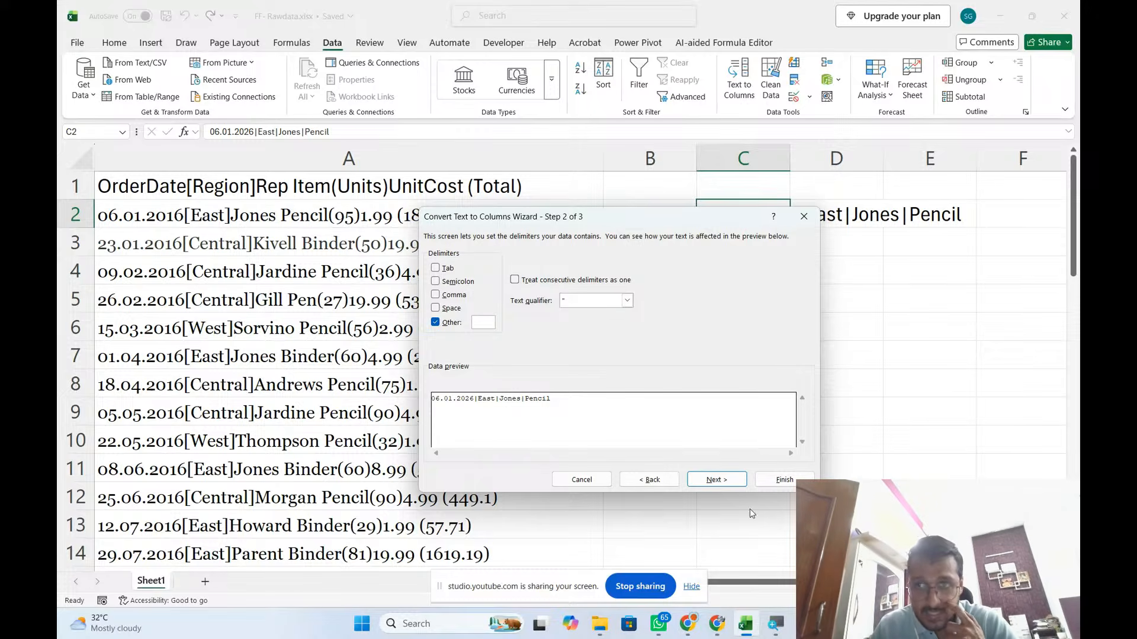
left_click(582, 479)
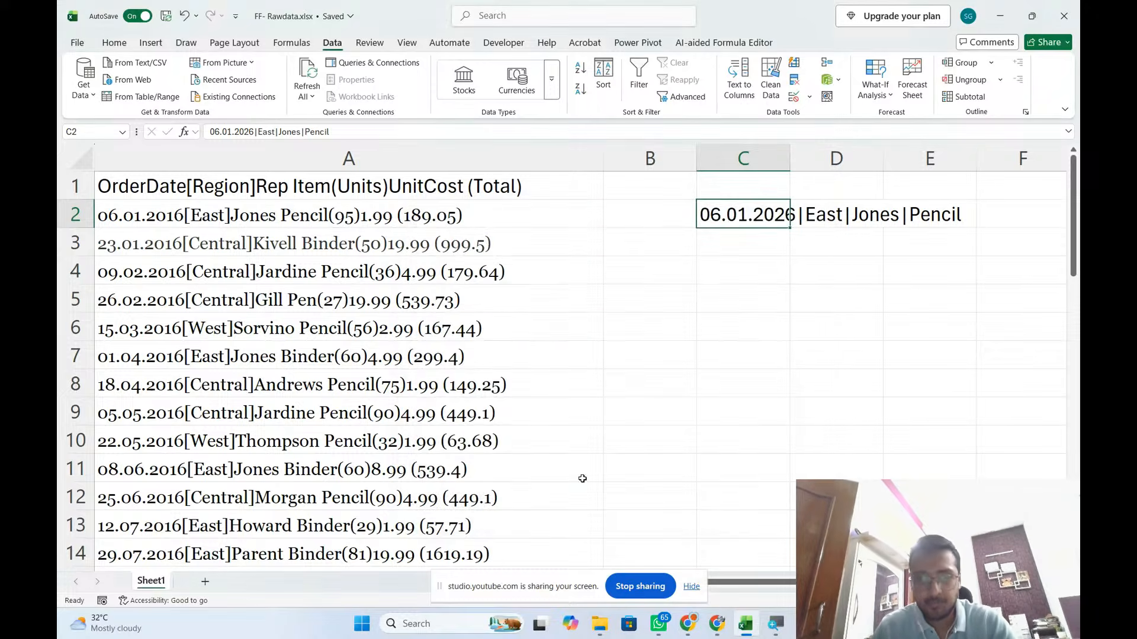
Undo the sample record entry in C2.
key("ctrl+z")
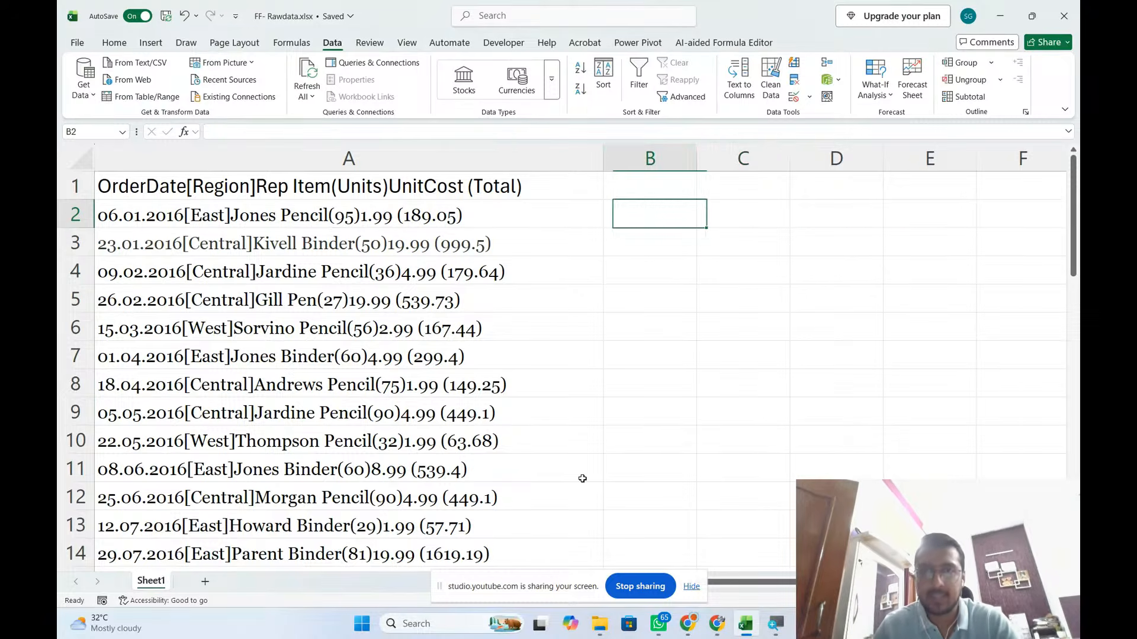
key("ctrl+z")
key("ctrl+z")
key("ctrl+z")
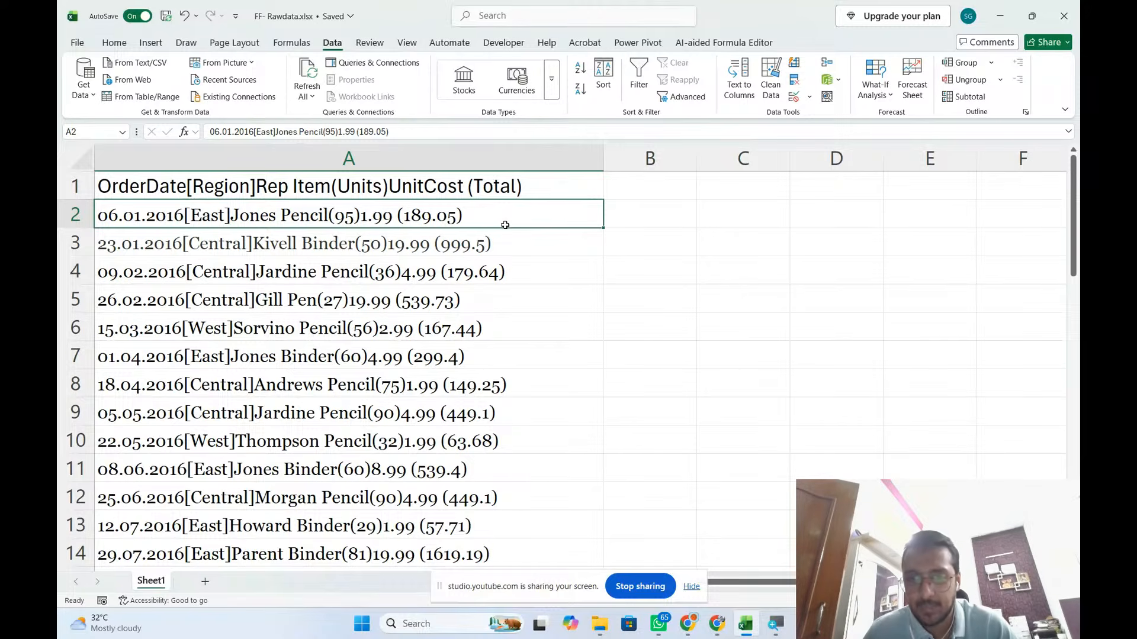
left_click(691, 586)
Enter "Machine Learning" in D3 as sample text, and clear the cell again.
left_click(842, 229)
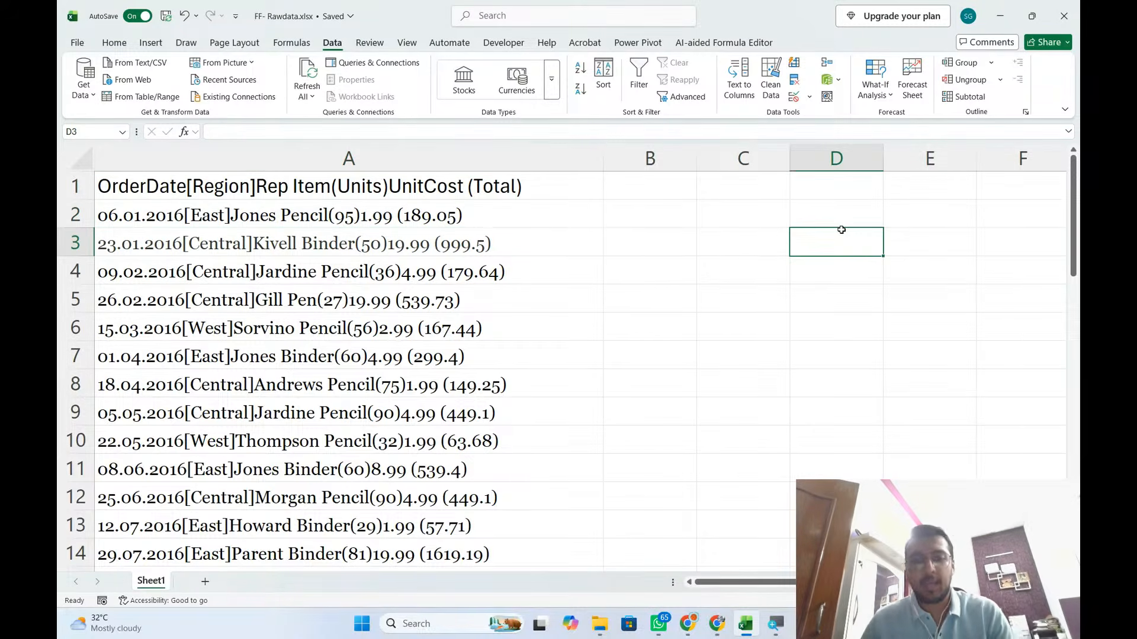
type("Machine")
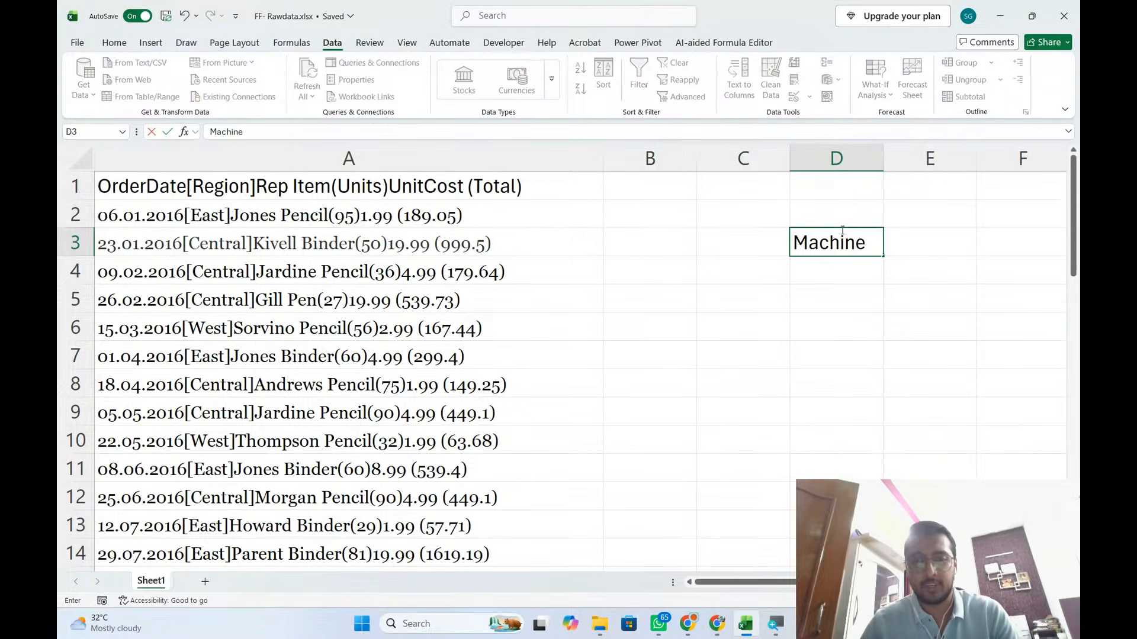
type(" Learning")
key("Return")
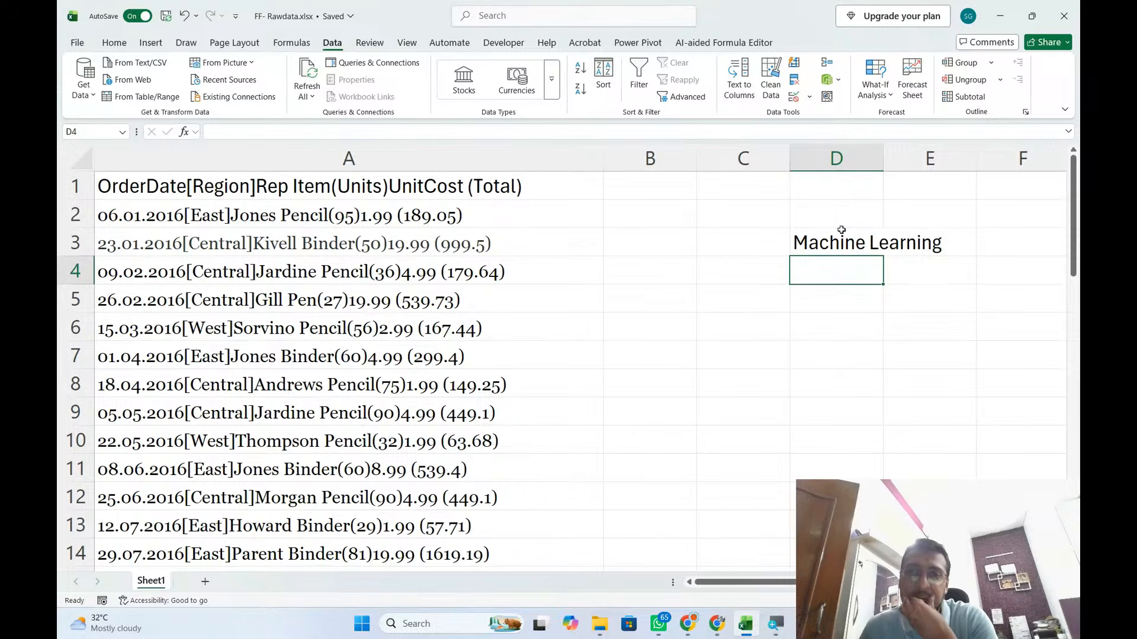
left_click(842, 229)
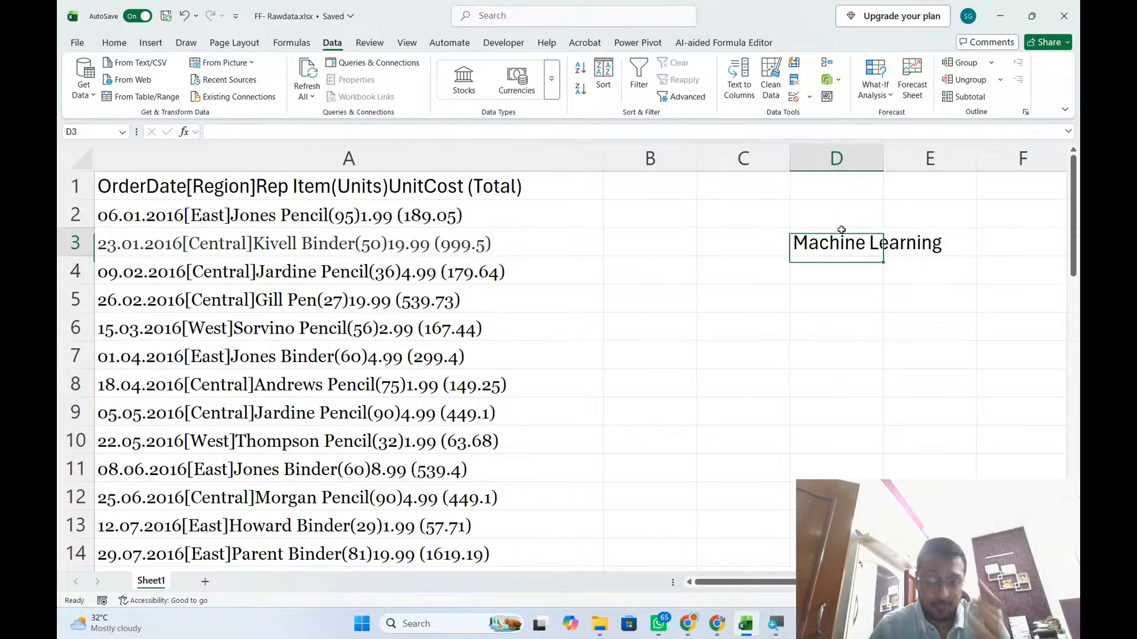
key("Delete")
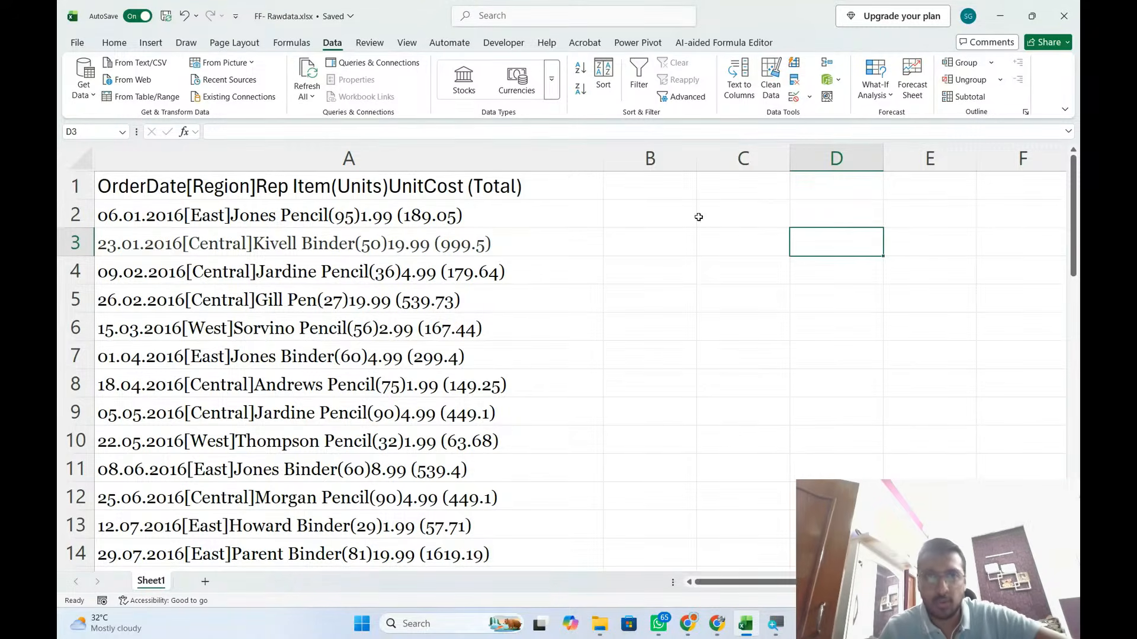
left_click(394, 157)
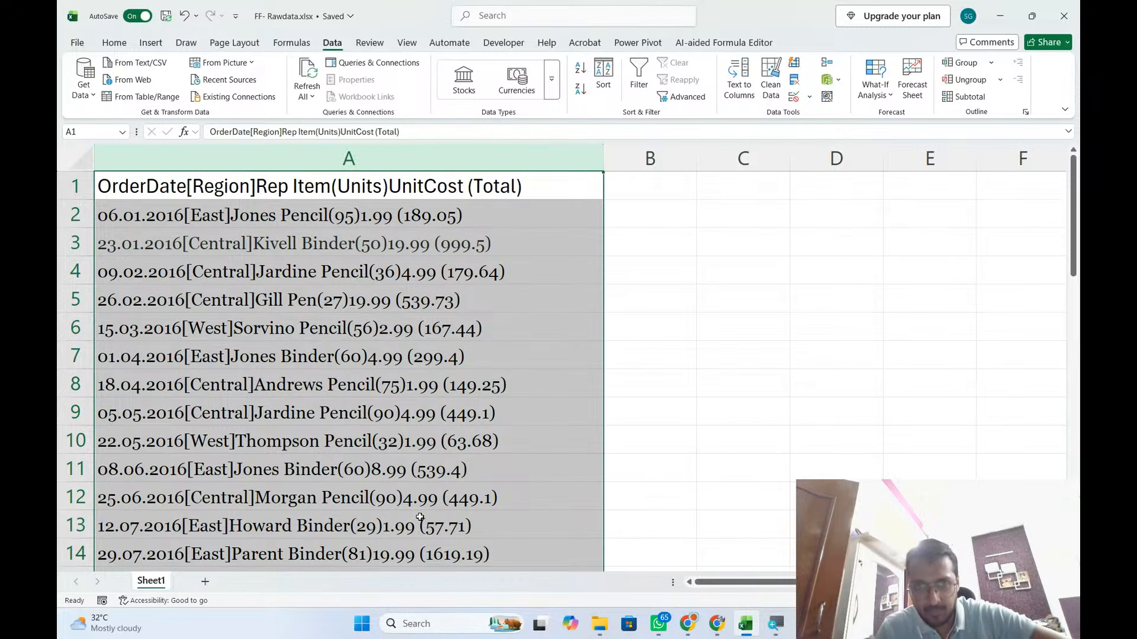
left_click(187, 211)
key("shift+space")
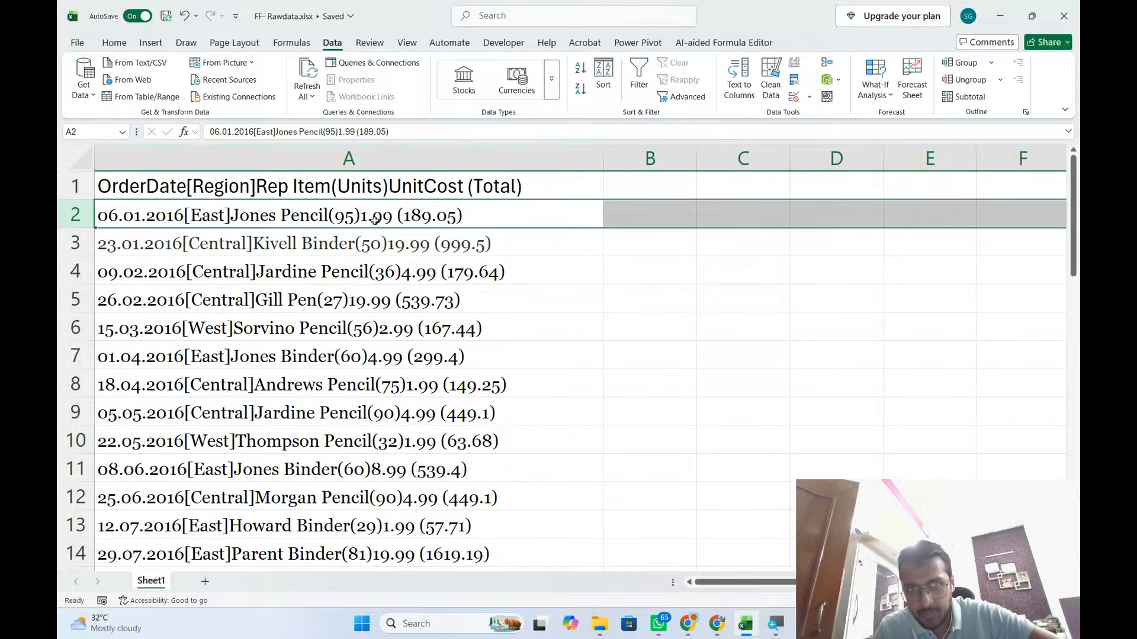
left_click_drag(375, 219, 330, 519)
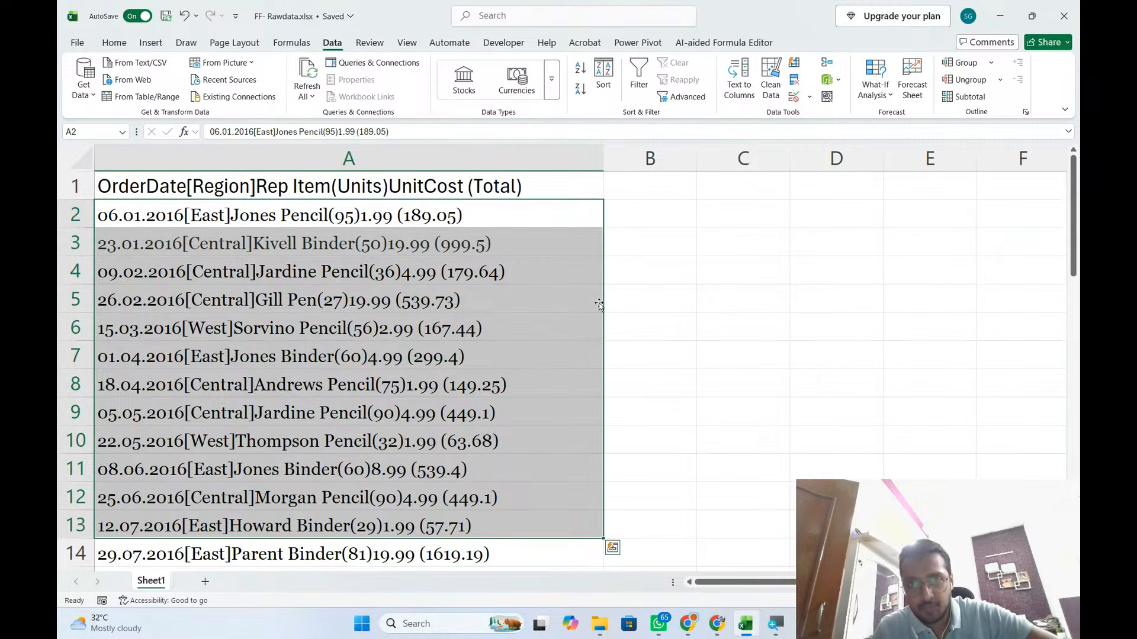
left_click(516, 224)
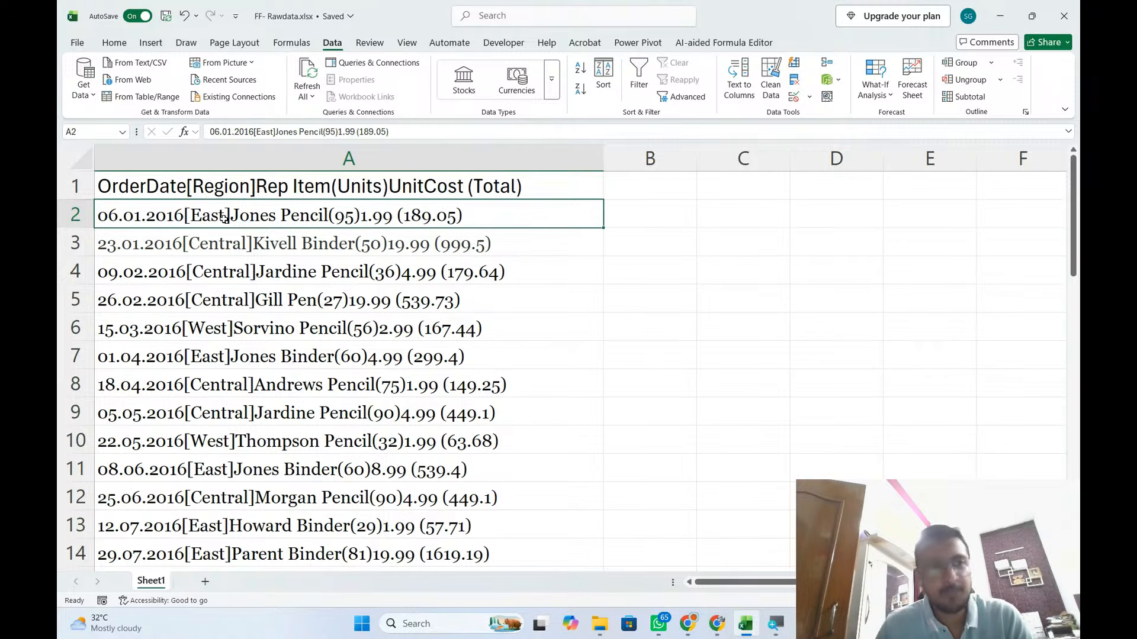
left_click(64, 209)
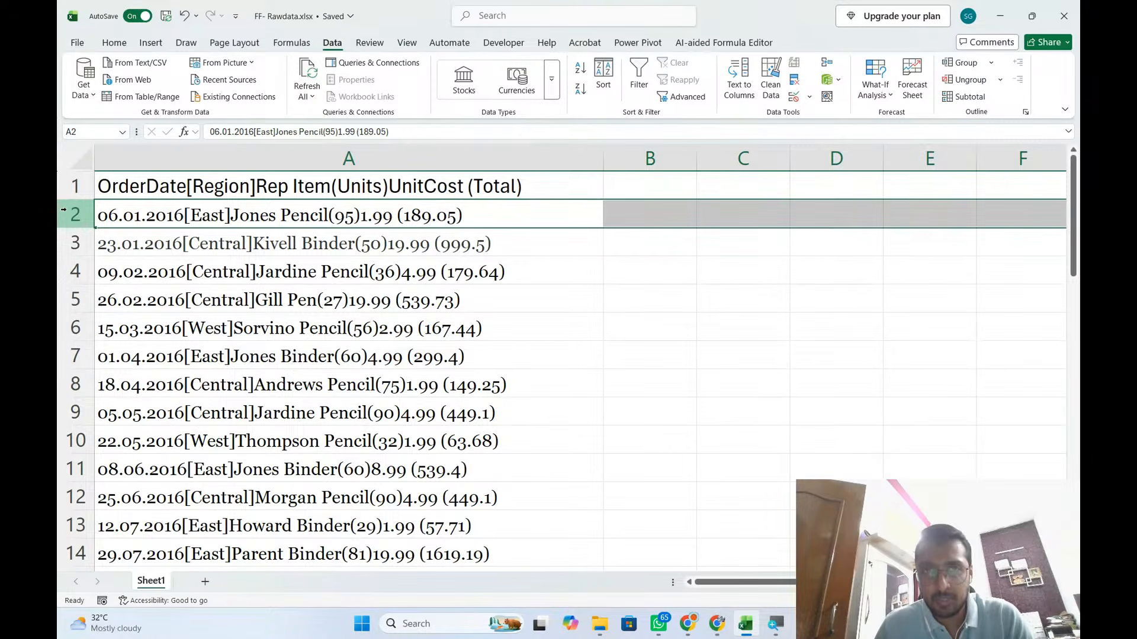
Copy the region name "East" out of the combined record in A2 and paste it into B2.
double_click(224, 215)
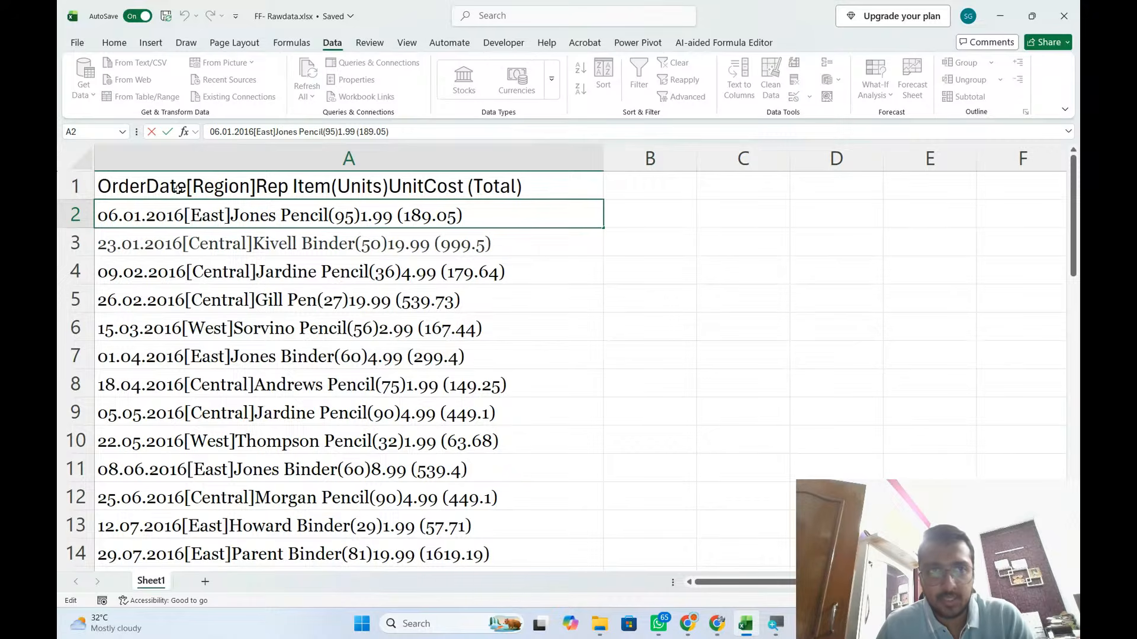
key("shift+Left")
key("shift+Left")
key("shift+Left")
key("shift+Left")
key("ctrl+c")
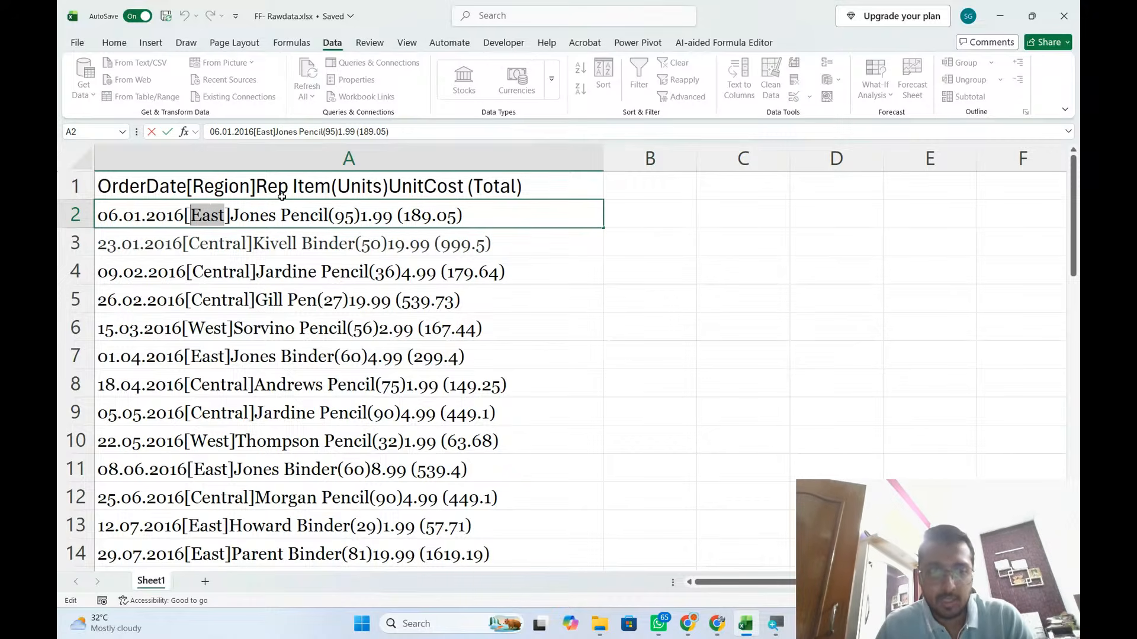
key("Return")
key("Up")
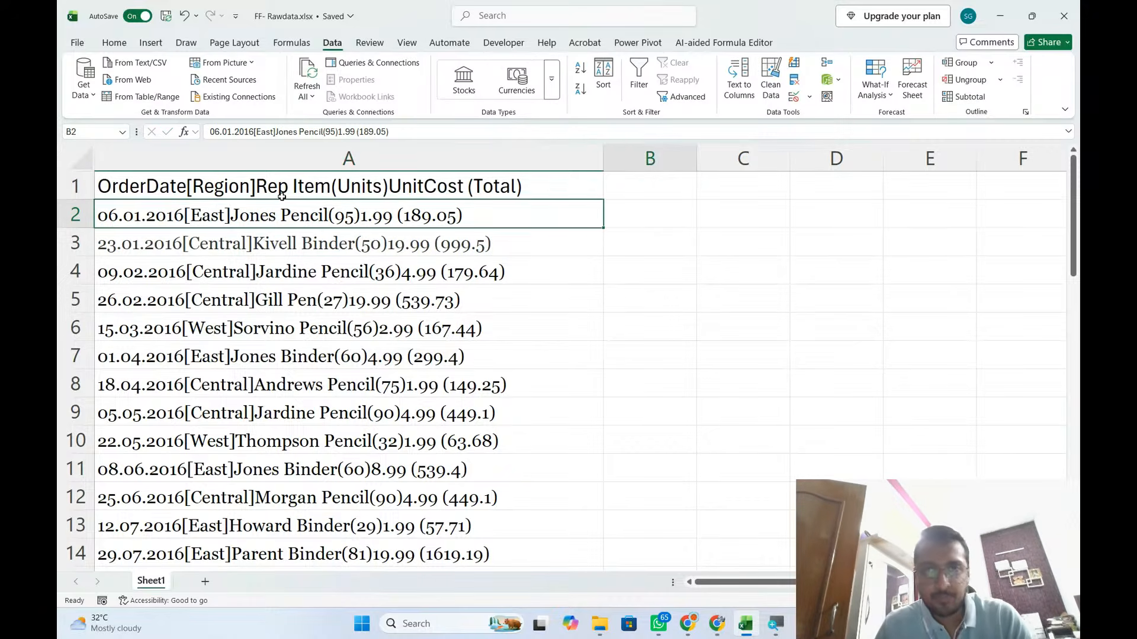
key("Right")
key("ctrl+v")
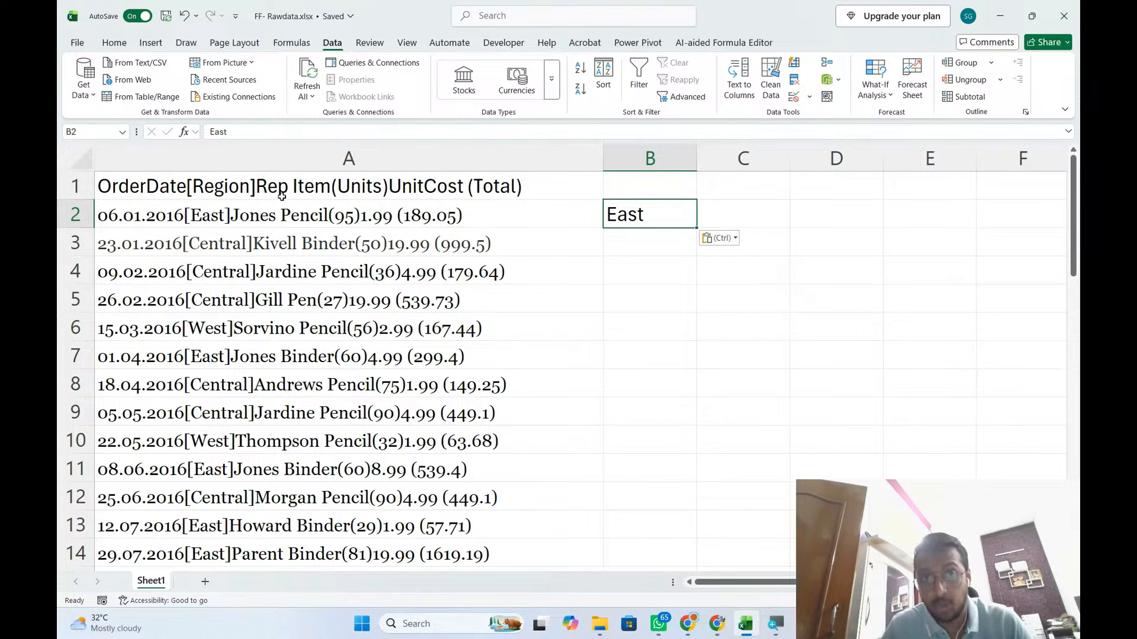
Flash Fill column B from the example in B2 to extract the region of every order record.
left_click(421, 164)
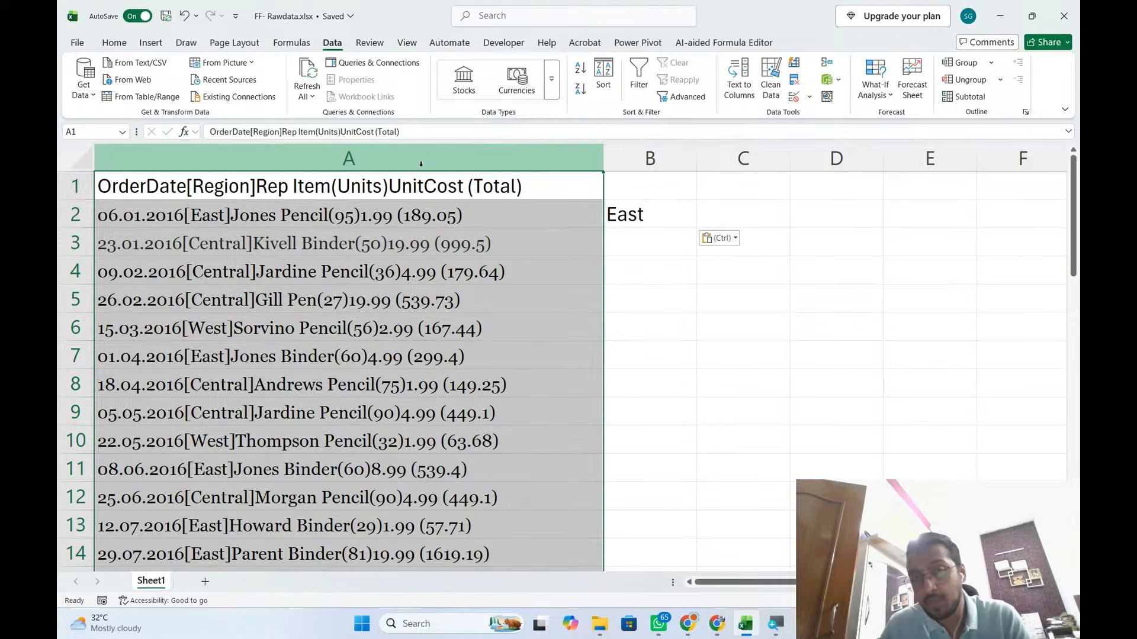
left_click(663, 148)
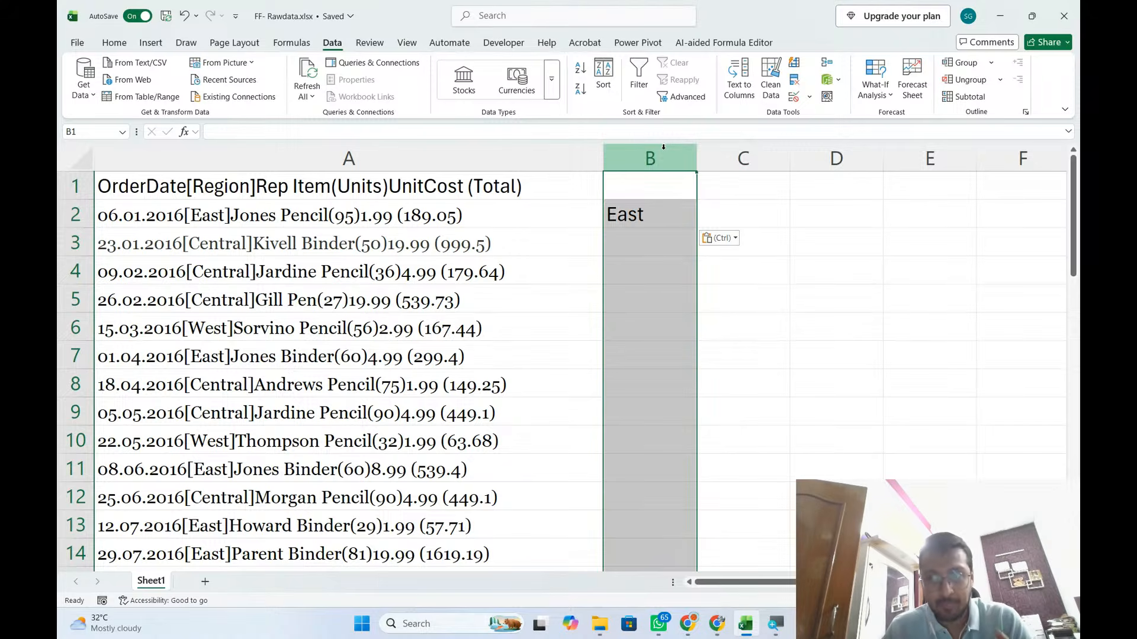
left_click(625, 220)
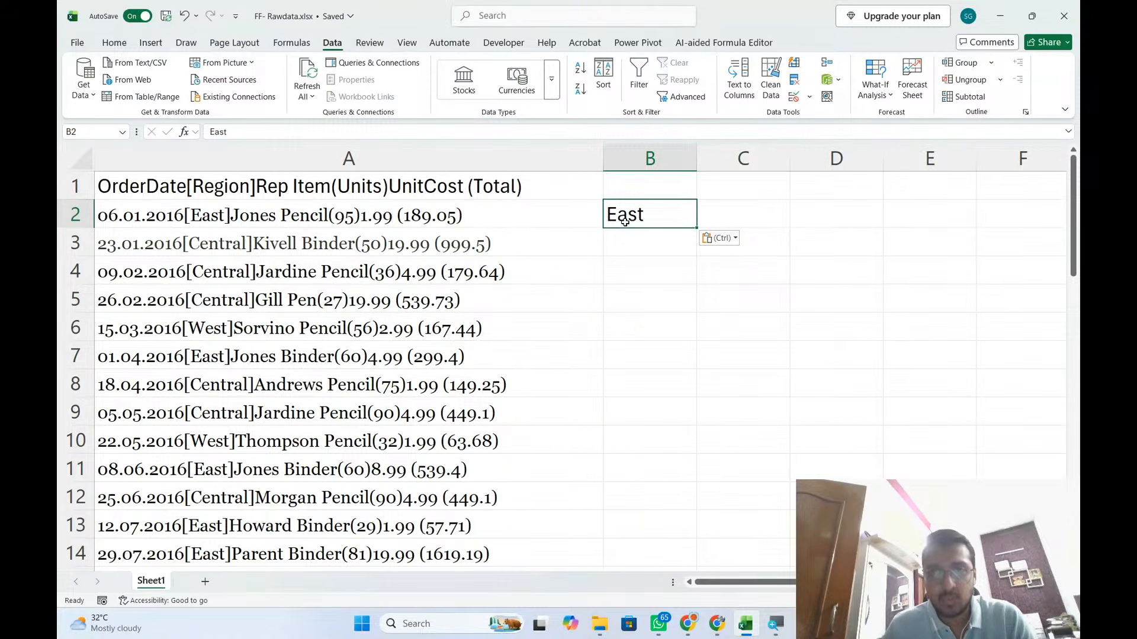
key("ctrl+e")
scroll(647, 358, "down", 1)
scroll(647, 358, "down", 12)
scroll(647, 358, "up", 12)
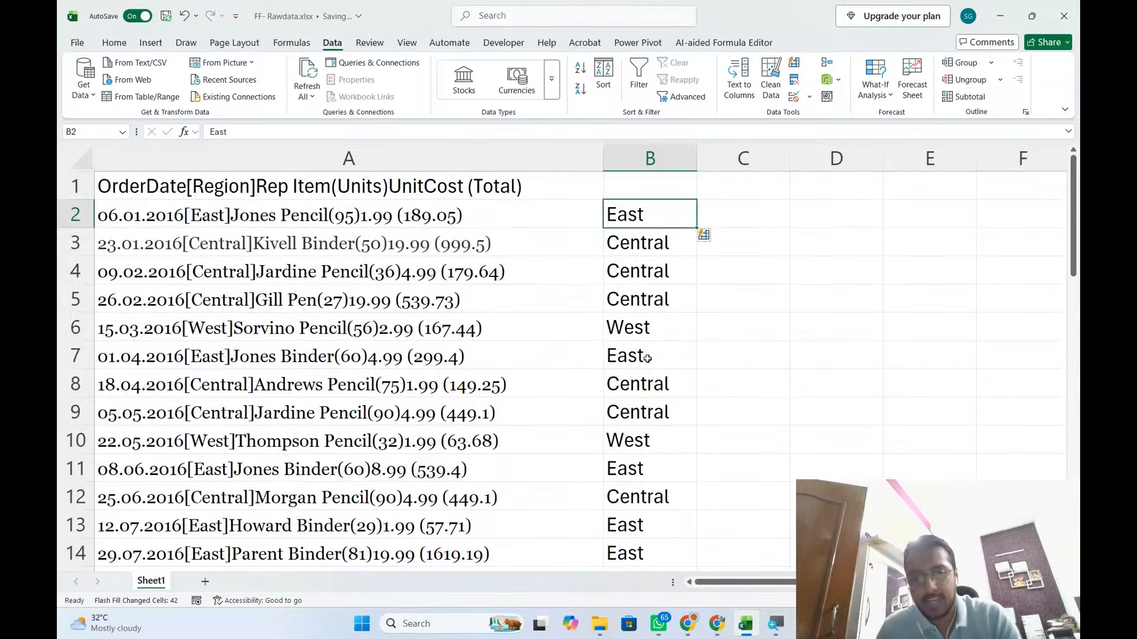
Switch to YouTube Studio to check the live chat, and return to the FF- Rawdata.xlsx workbook.
key("alt+Tab")
key("alt+Tab")
key("alt+shift+Tab")
key("alt+shift+Tab")
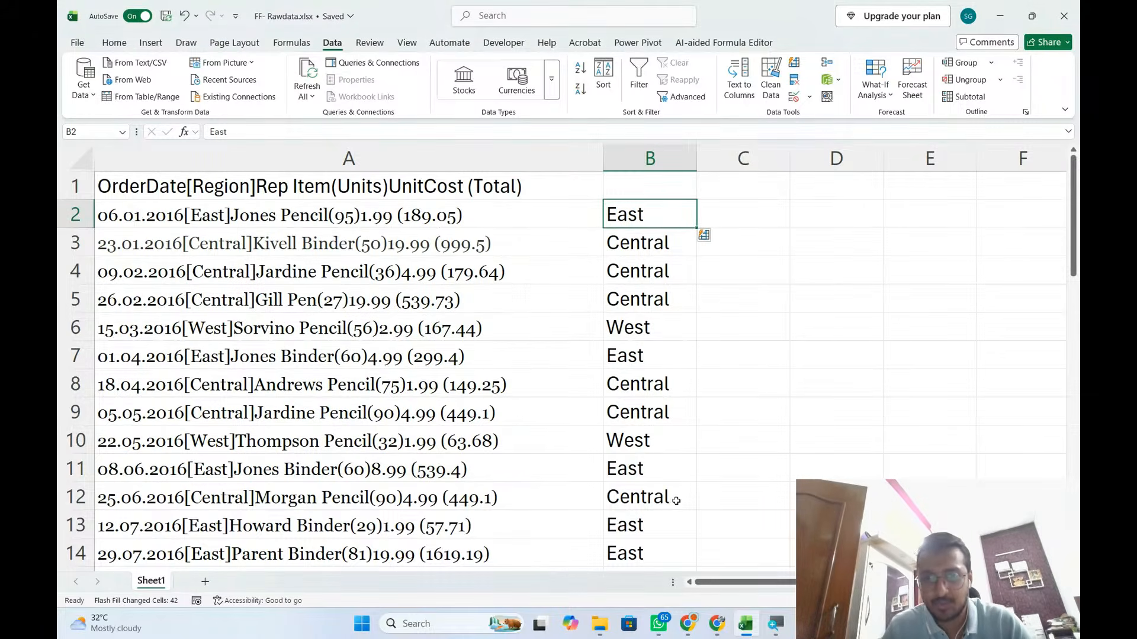
mouse_move(688, 623)
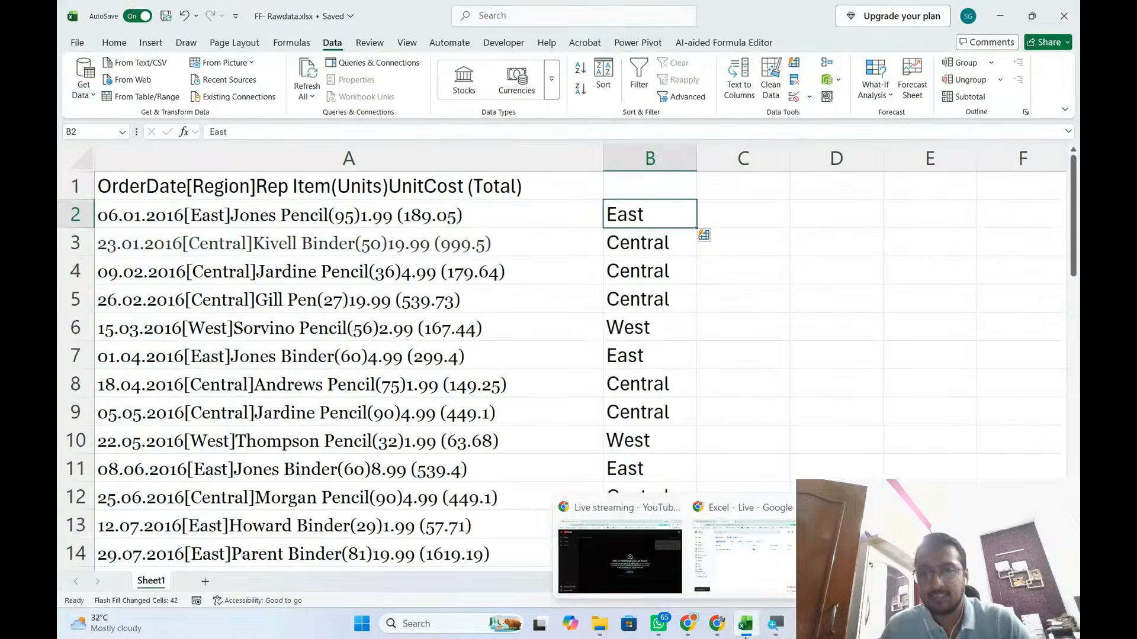
mouse_move(723, 622)
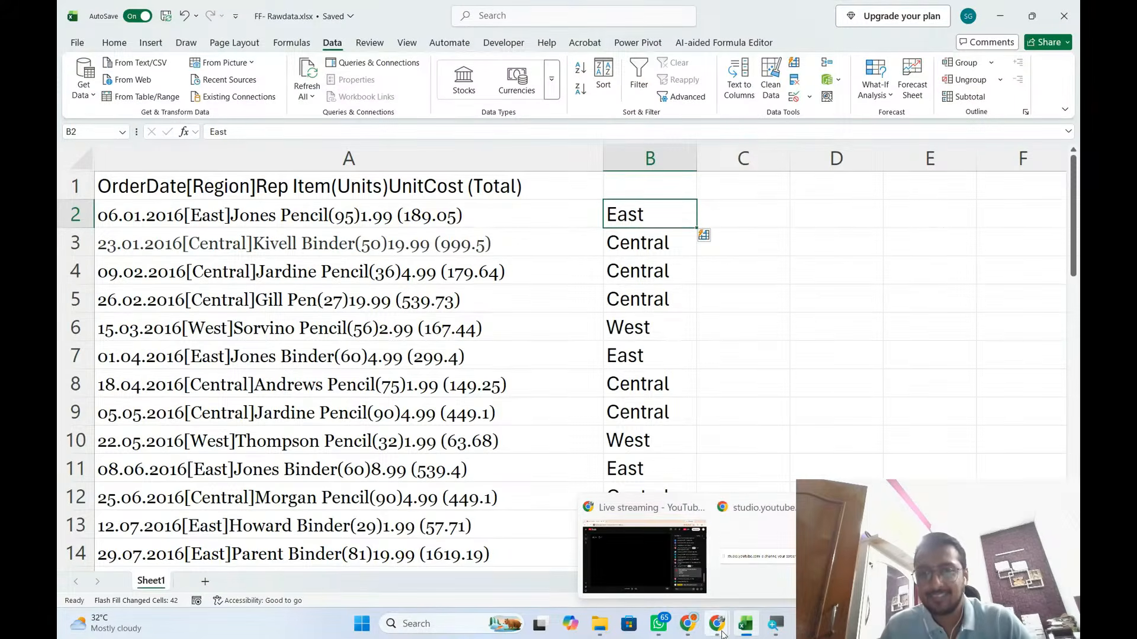
left_click(673, 565)
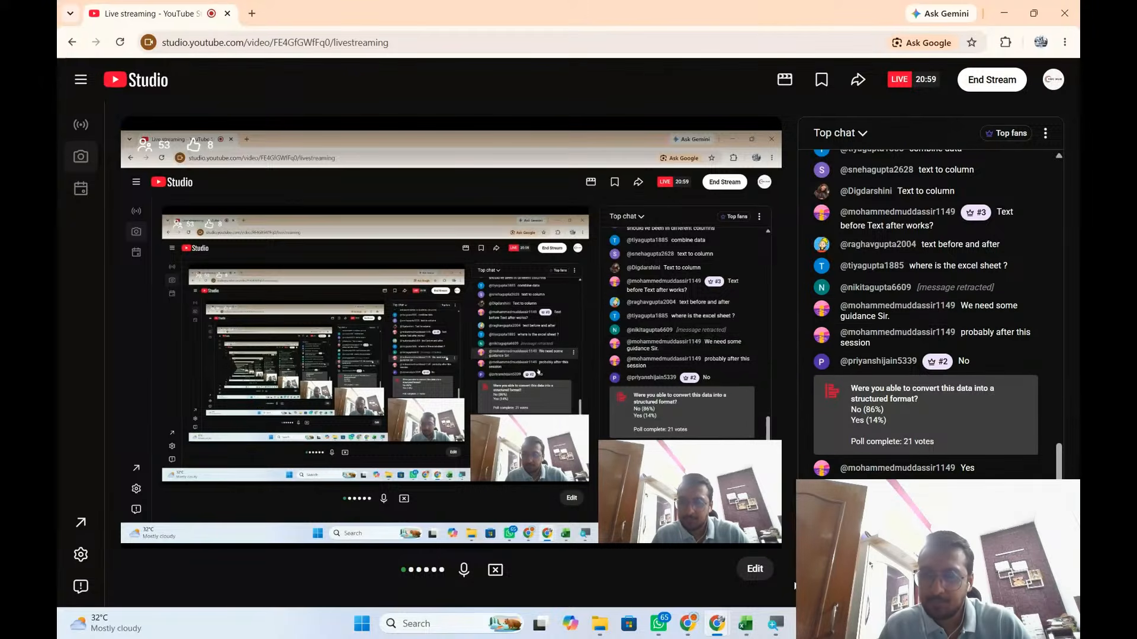
mouse_move(745, 623)
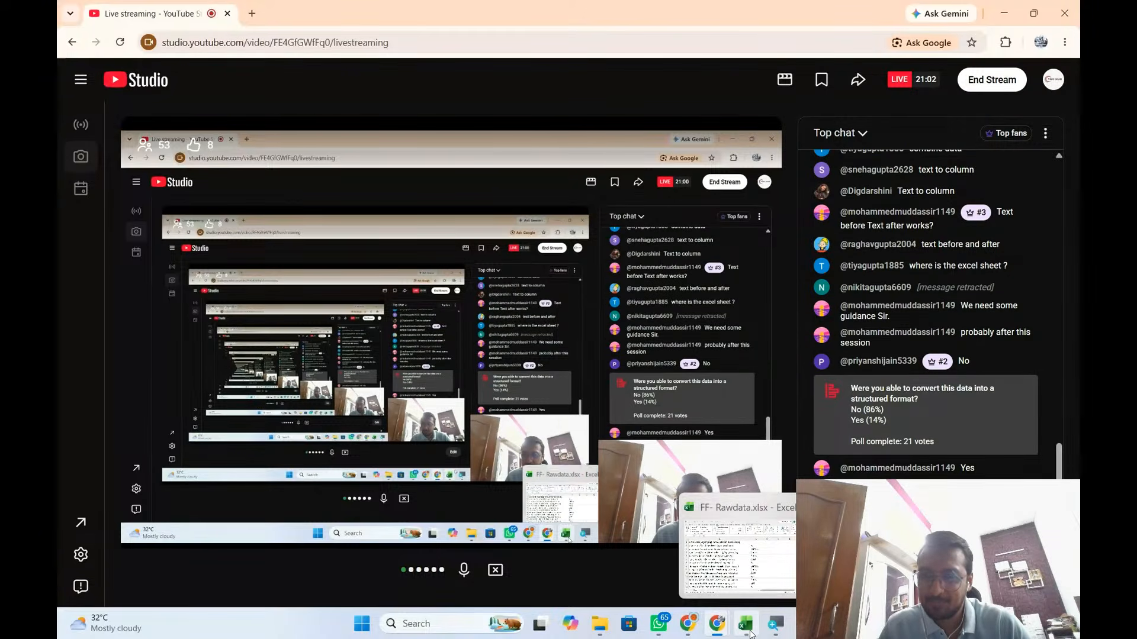
left_click(790, 561)
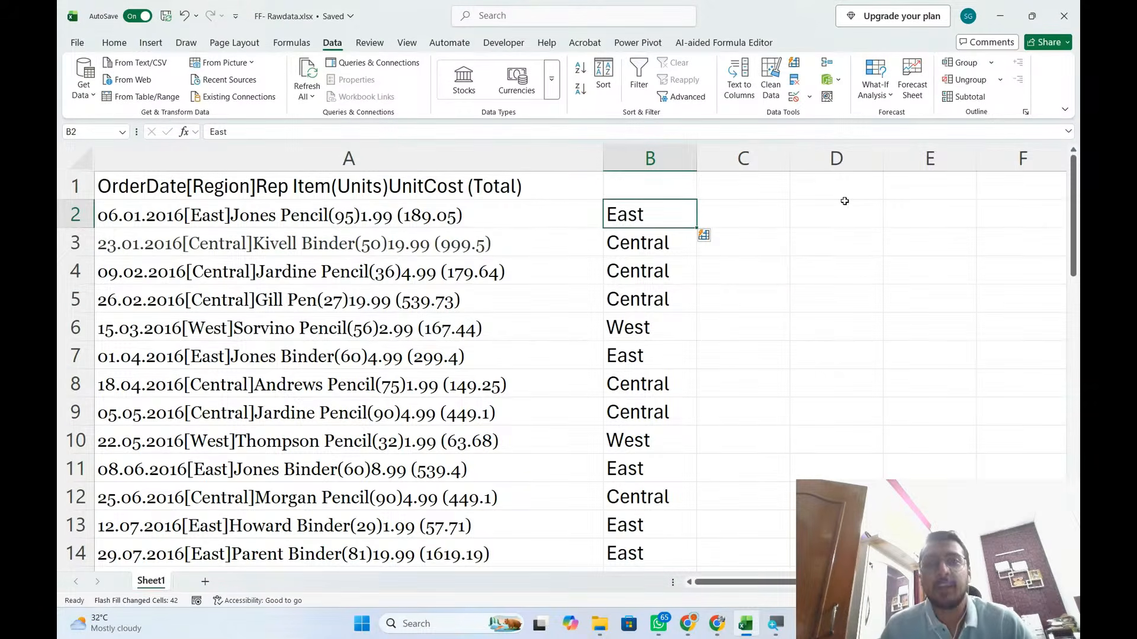
Enter "Ctrl + E" in D2 as a note on Flash Fill, and clear the cell again.
key("Right")
key("Right")
type("Ctrl")
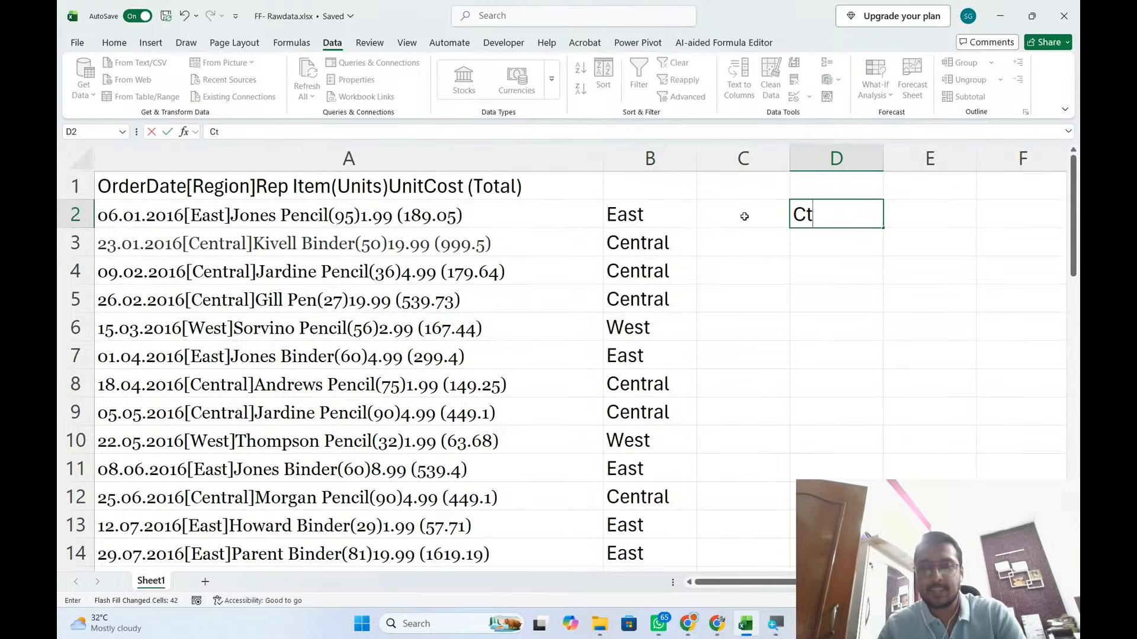
type(" + E")
key("Return")
key("Up")
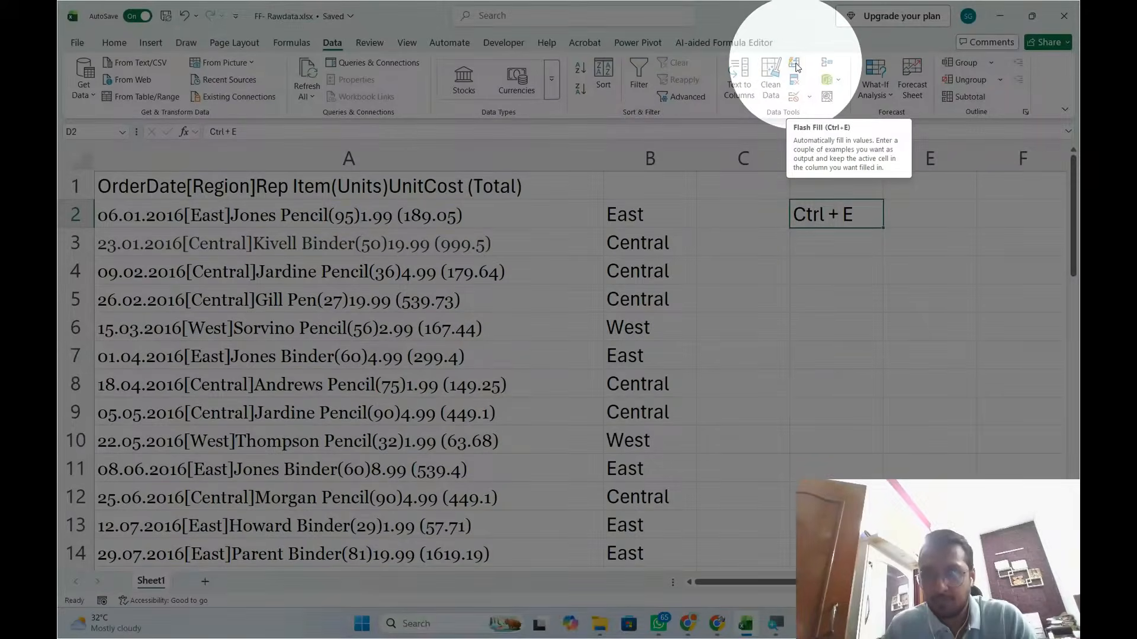
key("Delete")
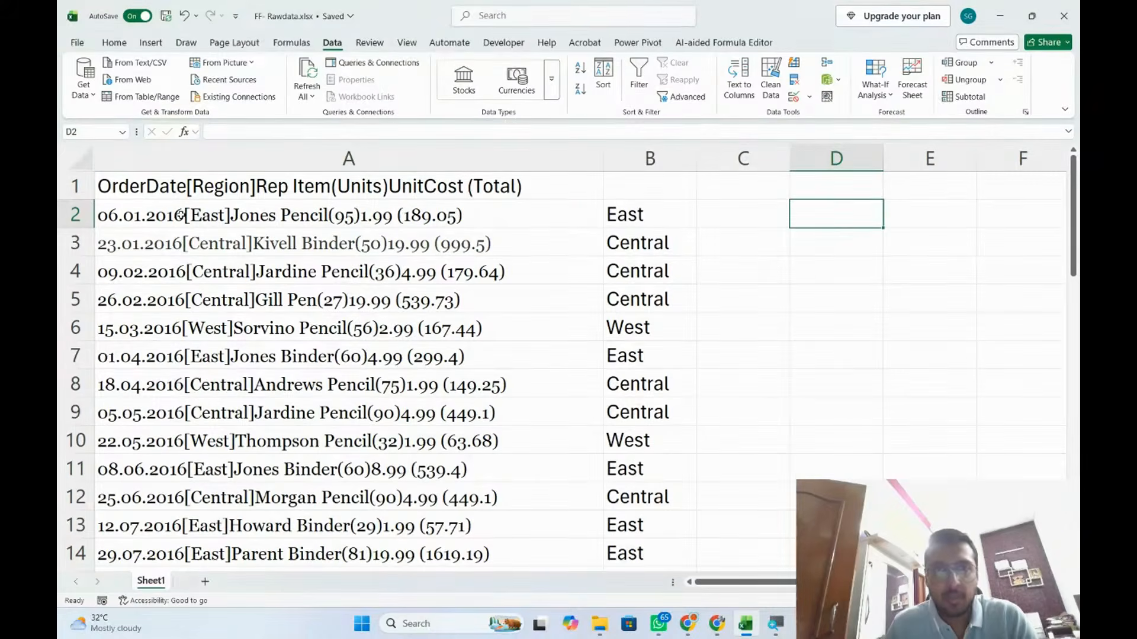
Copy the order date 06.01.2016 from the record in A2 into C2, and fit column C's width to it.
double_click(184, 214)
left_click_drag(184, 215, 97, 215)
key("ctrl+c")
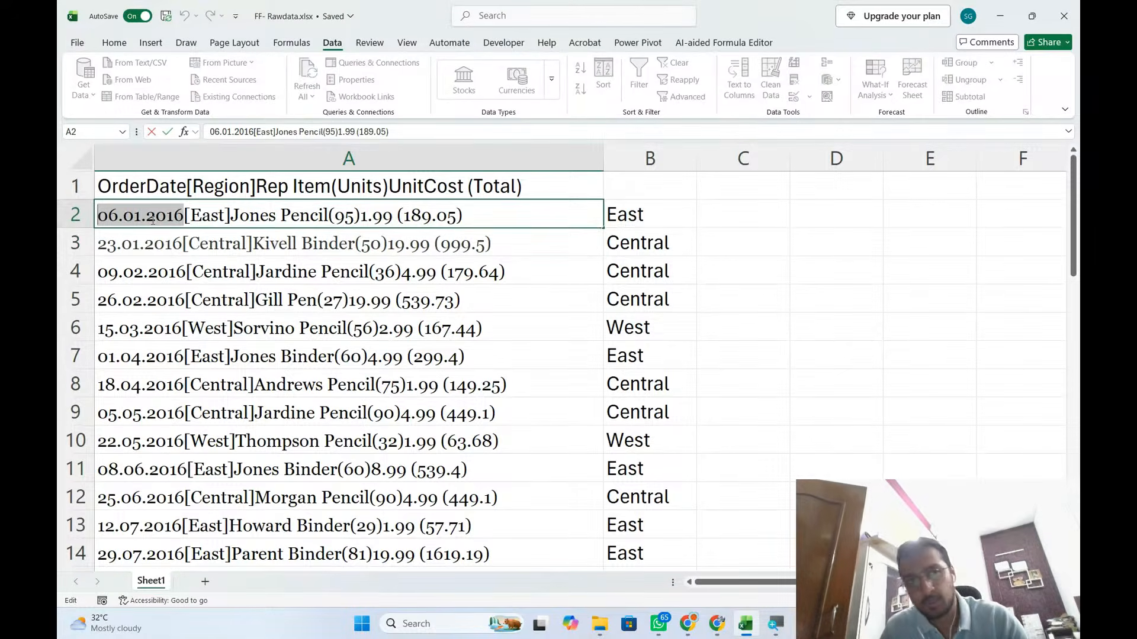
key("Escape")
key("Right")
key("Right")
key("ctrl+v")
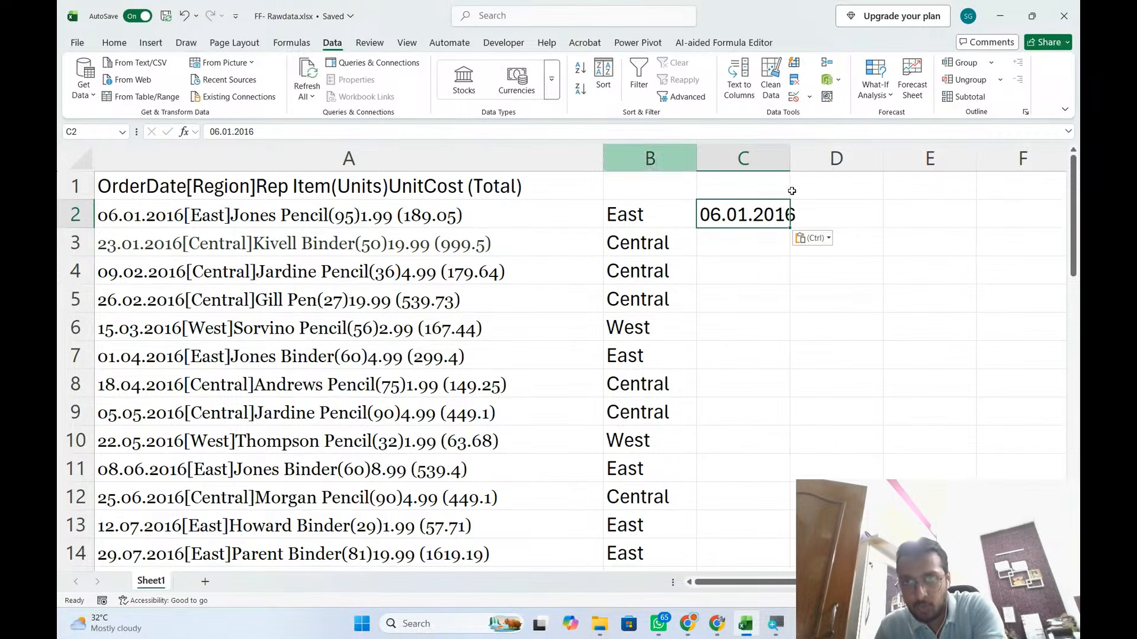
double_click(790, 159)
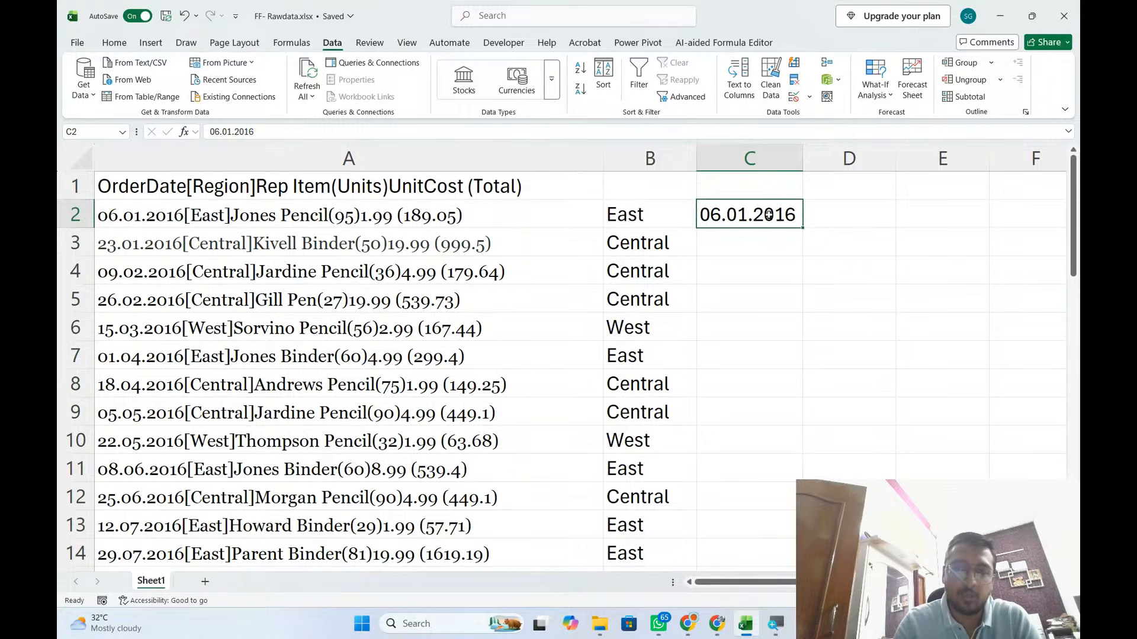
Flash Fill column C from the example in C2 to extract the order date of every record.
key("ctrl+e")
scroll(858, 387, "down", 17)
scroll(859, 387, "down", 4)
scroll(859, 387, "up", 20)
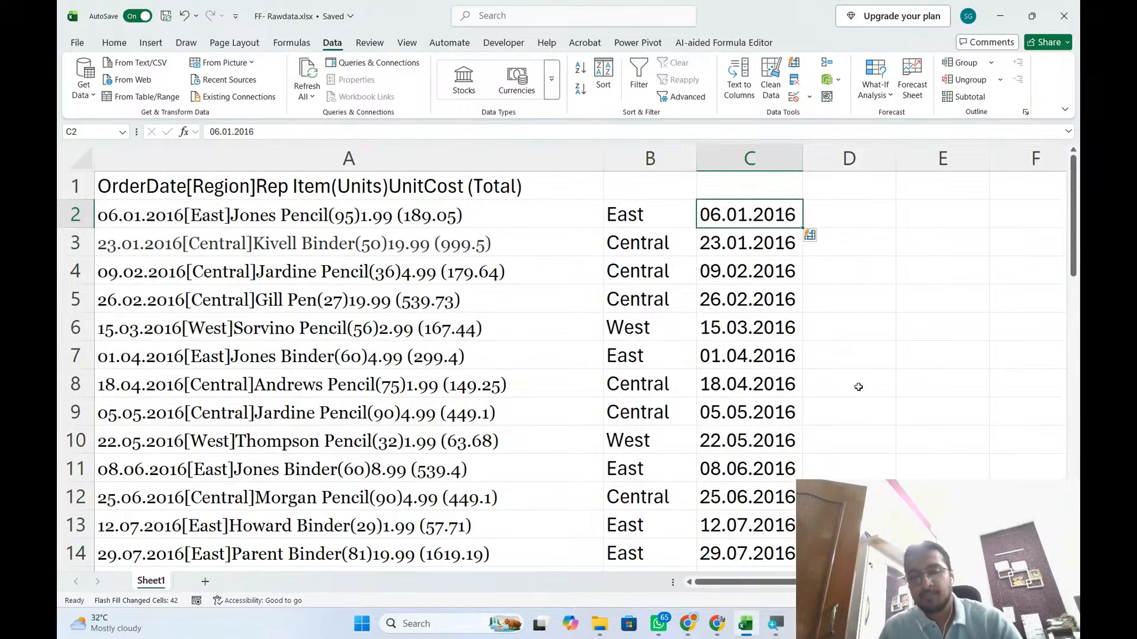
Switch to YouTube Studio and start a live chat poll asking "All columns have been split?".
key("alt+Tab")
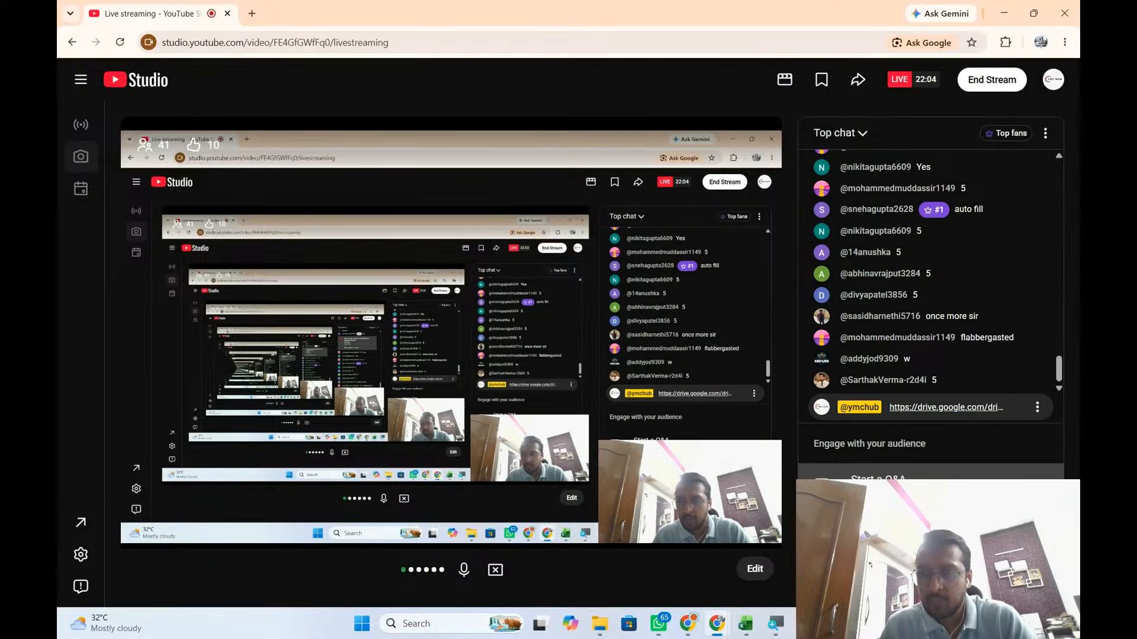
left_click(870, 519)
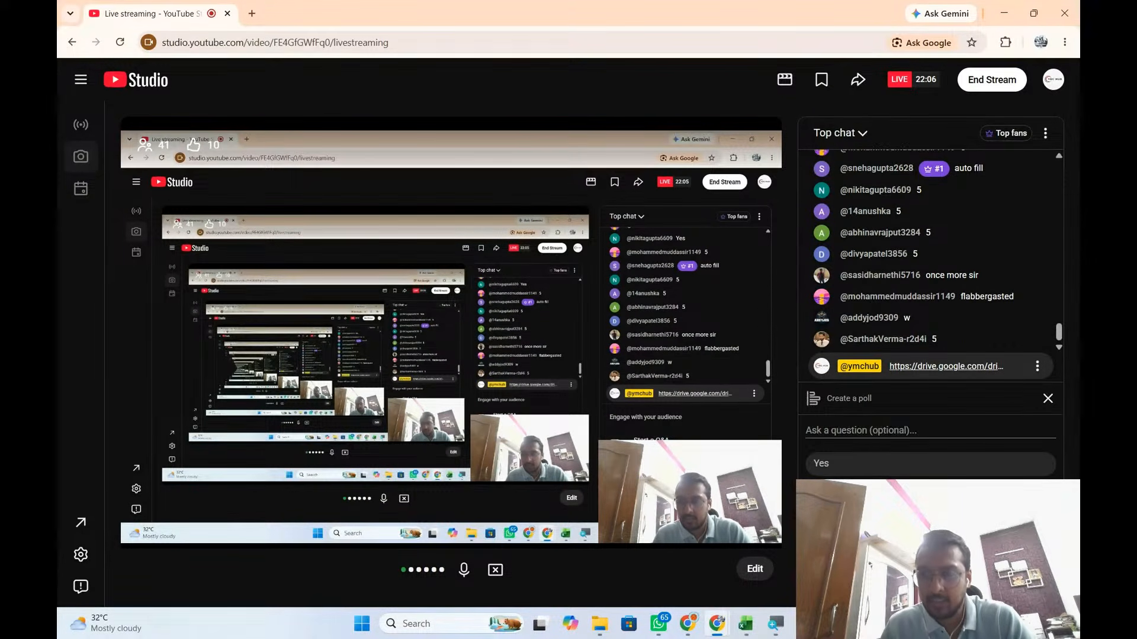
left_click(868, 435)
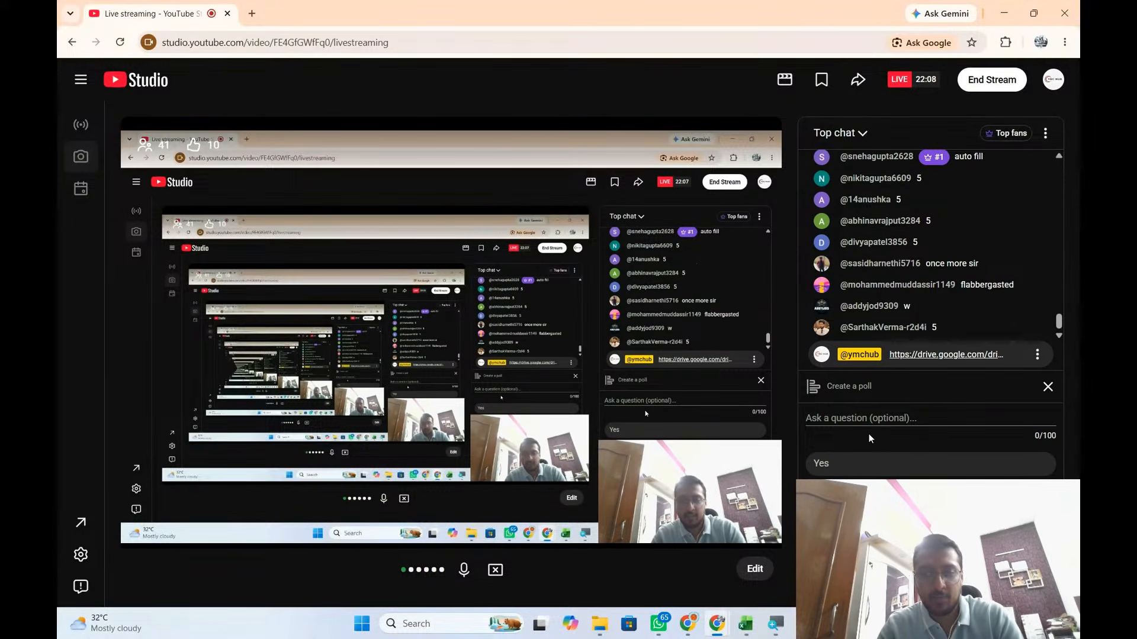
type("All columns have been split?")
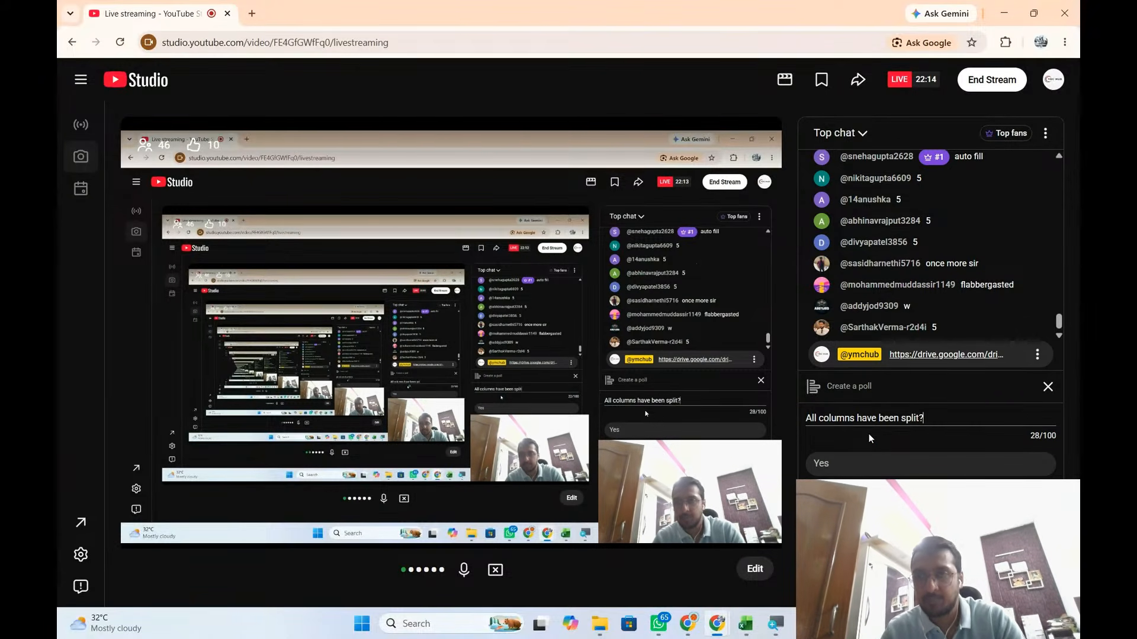
left_click(1007, 570)
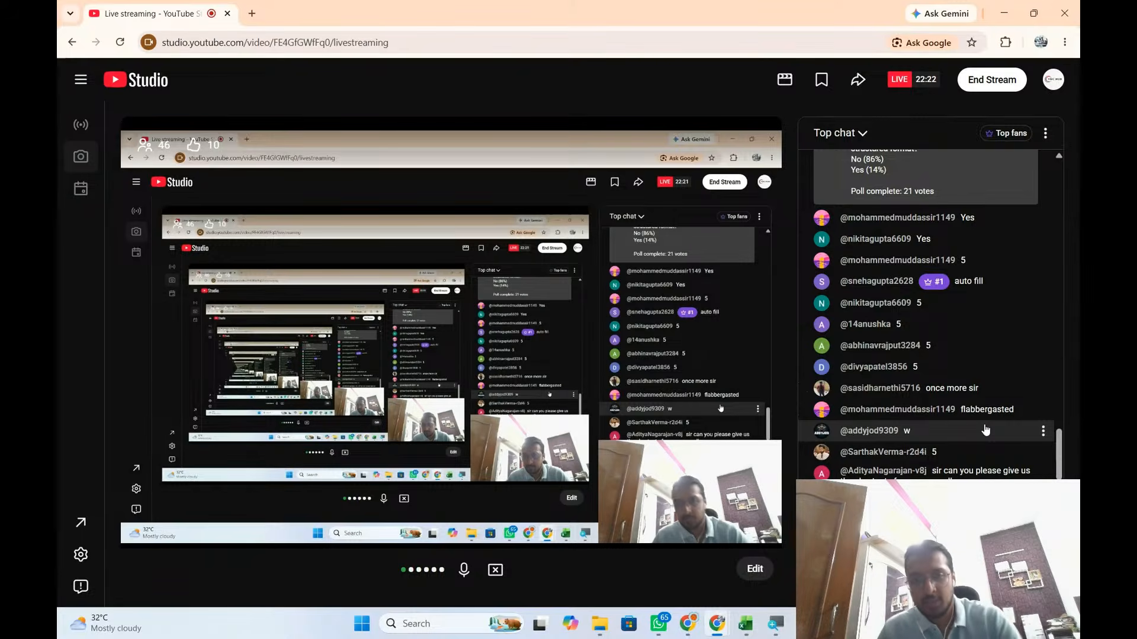
Read the viewers' newest messages in the live chat and return to the Excel workbook.
key("alt+Tab")
key("alt+Tab")
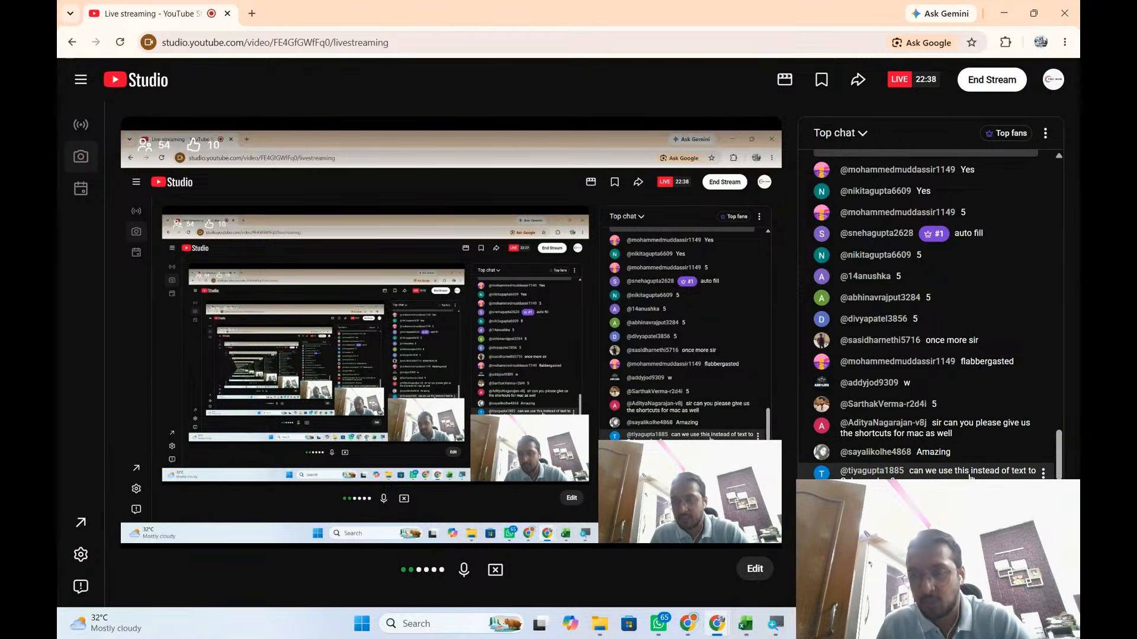
key("alt+Tab")
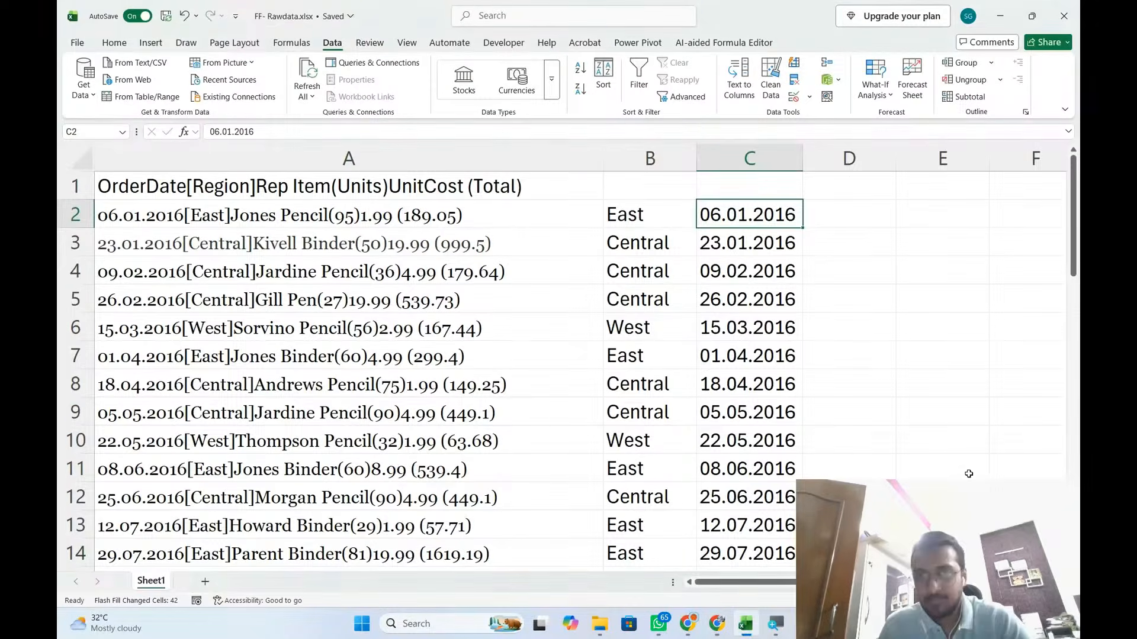
double_click(318, 214)
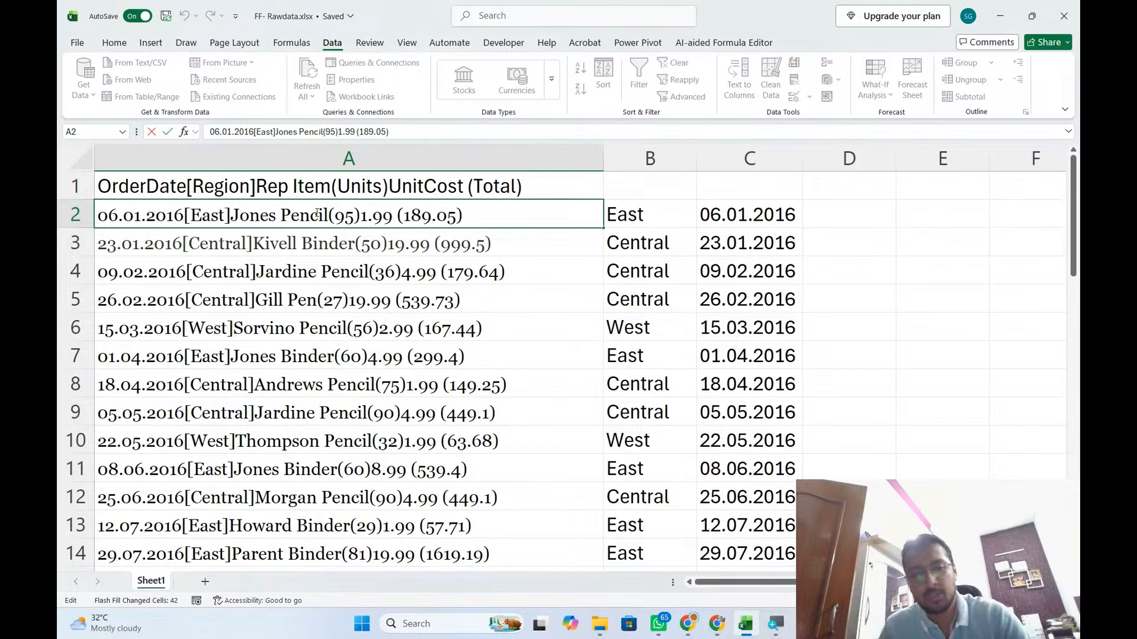
key("Tab")
key("Tab")
key("Tab")
key("Left")
key("Left")
key("Left")
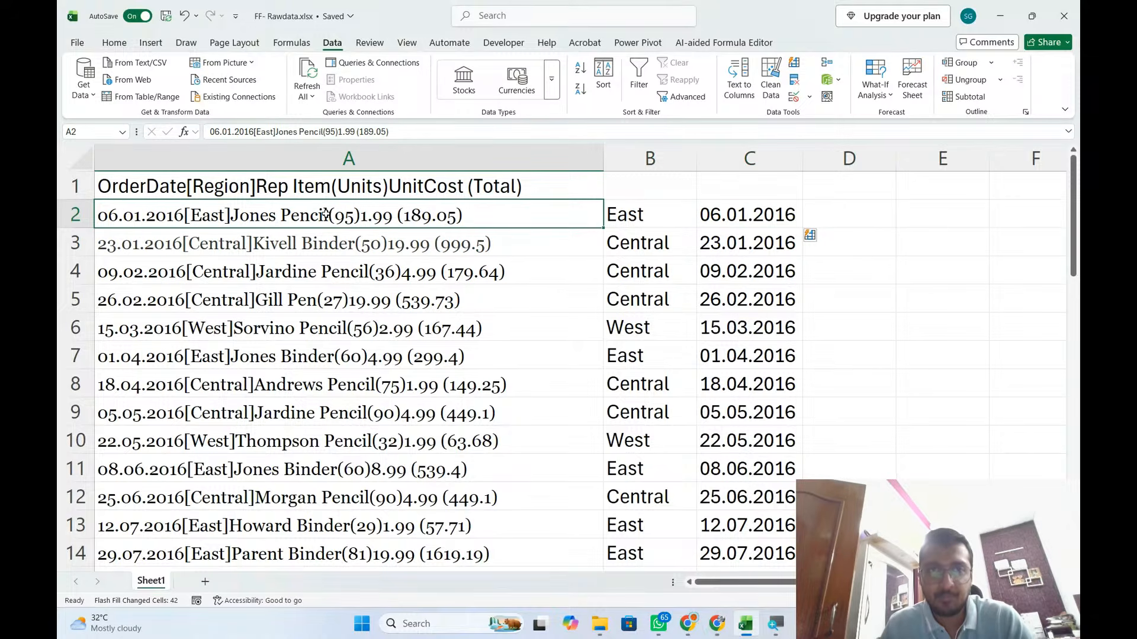
Copy the units value 95 from the record in A2 into D2, and Flash Fill column D from it for every record.
double_click(353, 214)
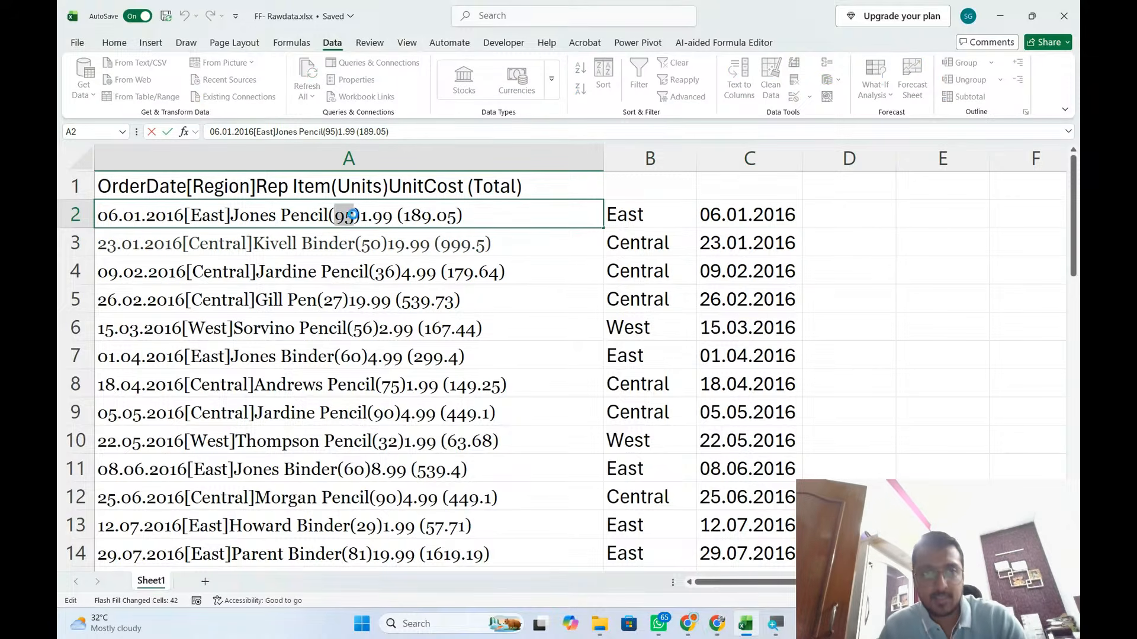
key("ctrl+c")
key("Tab")
key("Tab")
key("Tab")
key("ctrl+v")
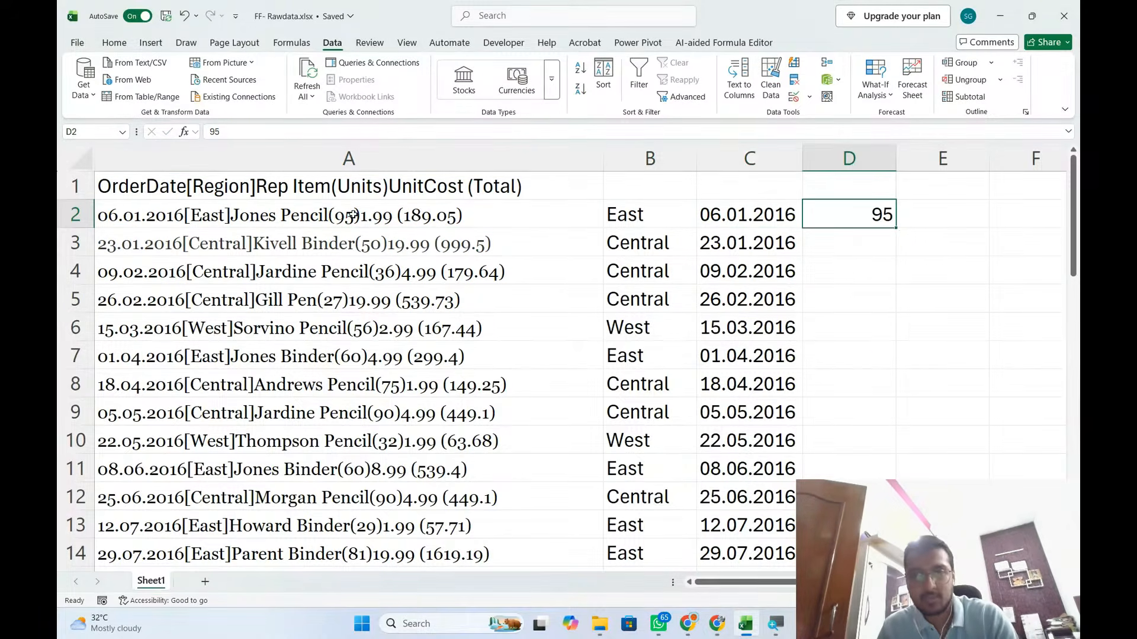
key("ctrl+e")
key("Left")
key("Left")
key("Left")
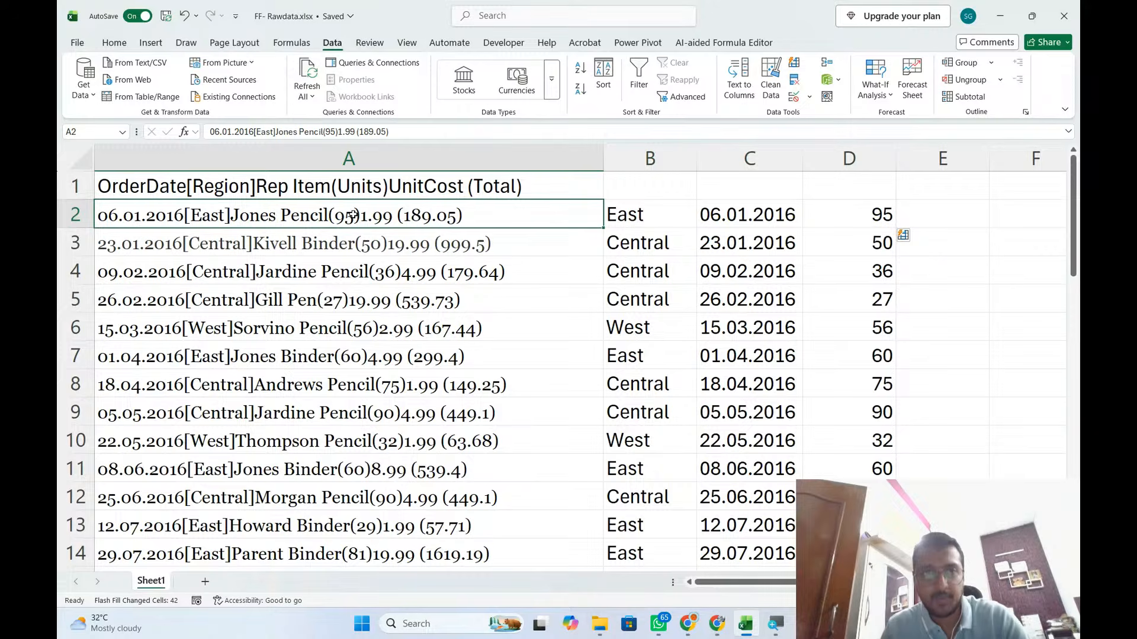
double_click(384, 217)
key("shift+Left")
key("shift+Left")
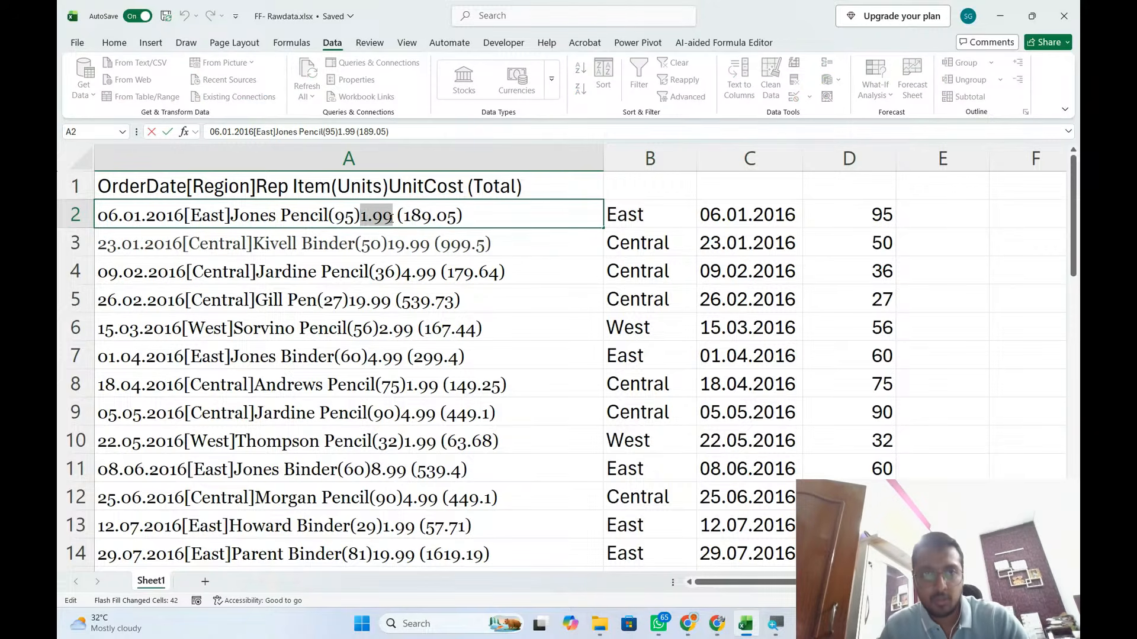
key("Tab")
key("Tab")
key("Tab")
key("Tab")
key("ctrl+c")
key("Escape")
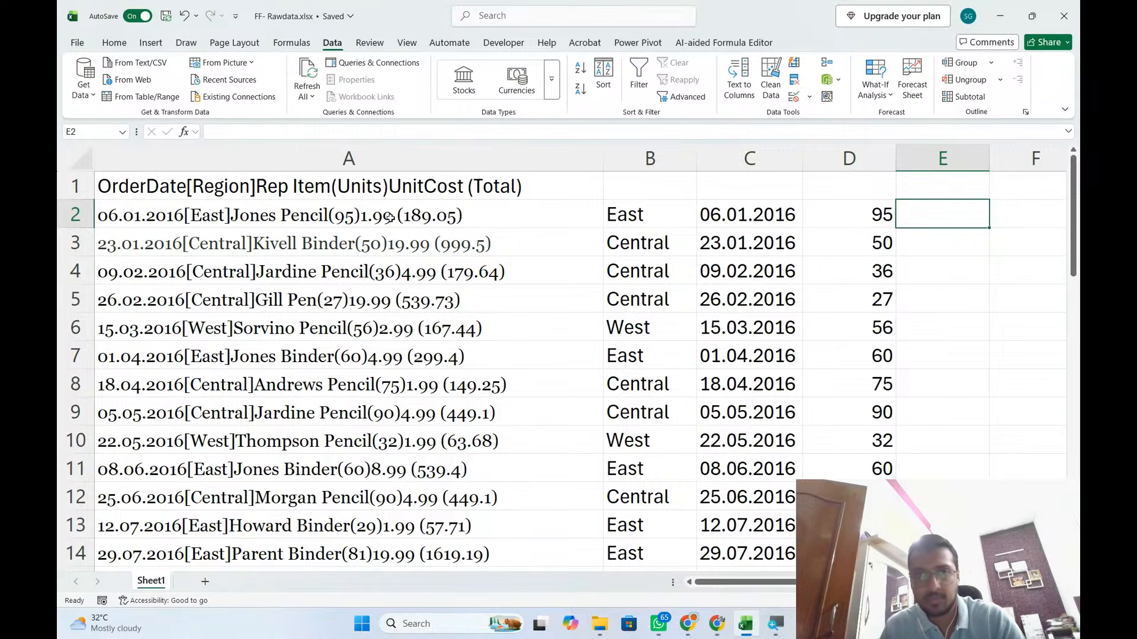
Copy the unit cost 1.99 from the record in A2 into E2, and Flash Fill column E from it for every record.
key("Left")
key("Left")
key("Left")
double_click(390, 218)
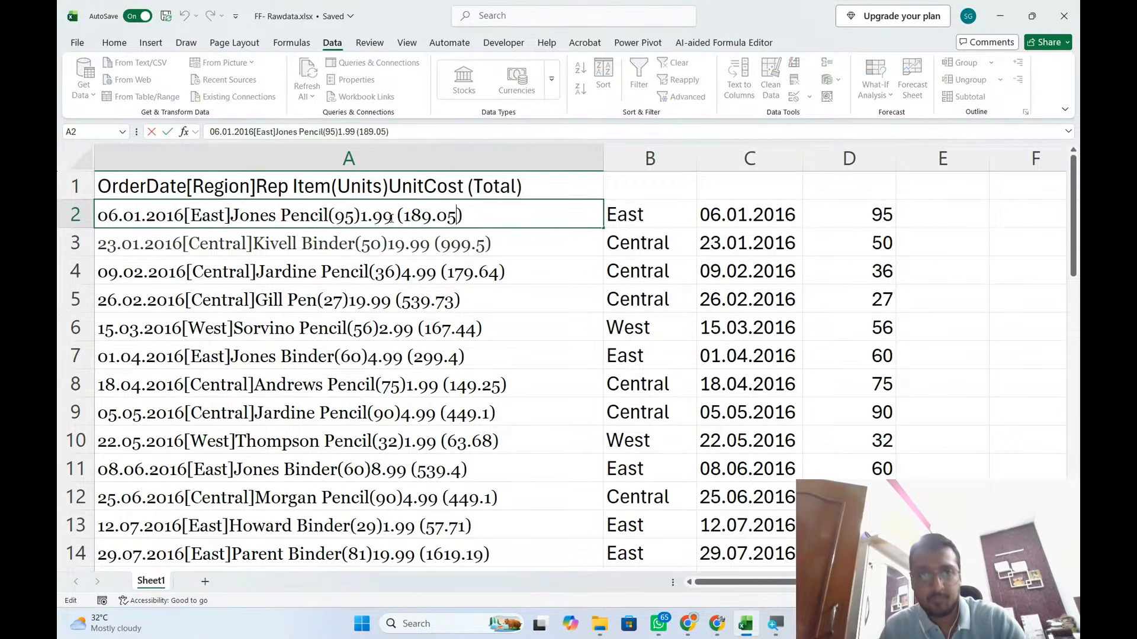
key("shift+Left")
key("shift+Left")
key("shift+Left")
key("shift+Left")
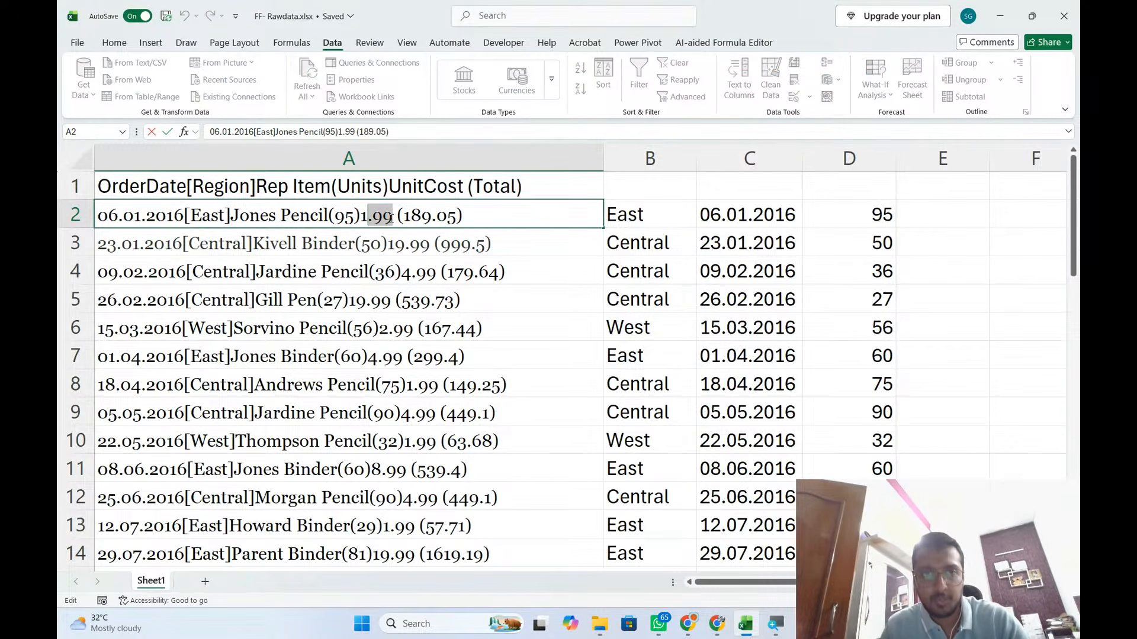
key("Escape")
key("Right")
key("Right")
key("Right")
key("Right")
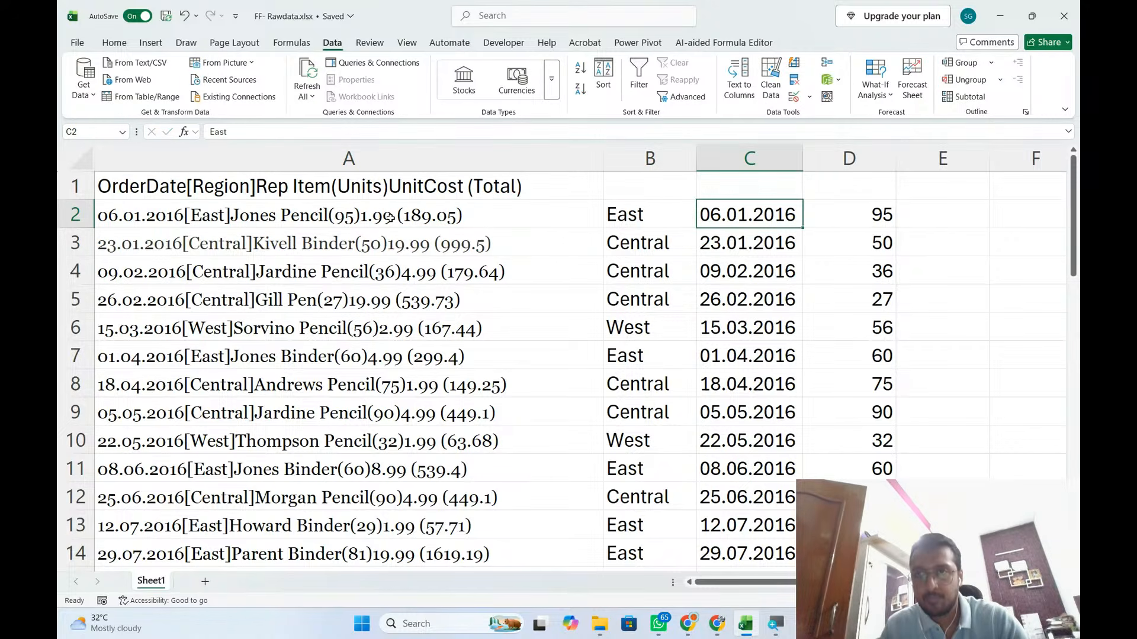
key("ctrl+v")
key("ctrl+e")
Copy the total 189.05 from inside the parentheses in A2 into F2, and Flash Fill column F from it for every record.
key("Left")
key("Left")
key("Left")
key("Left")
key("F2")
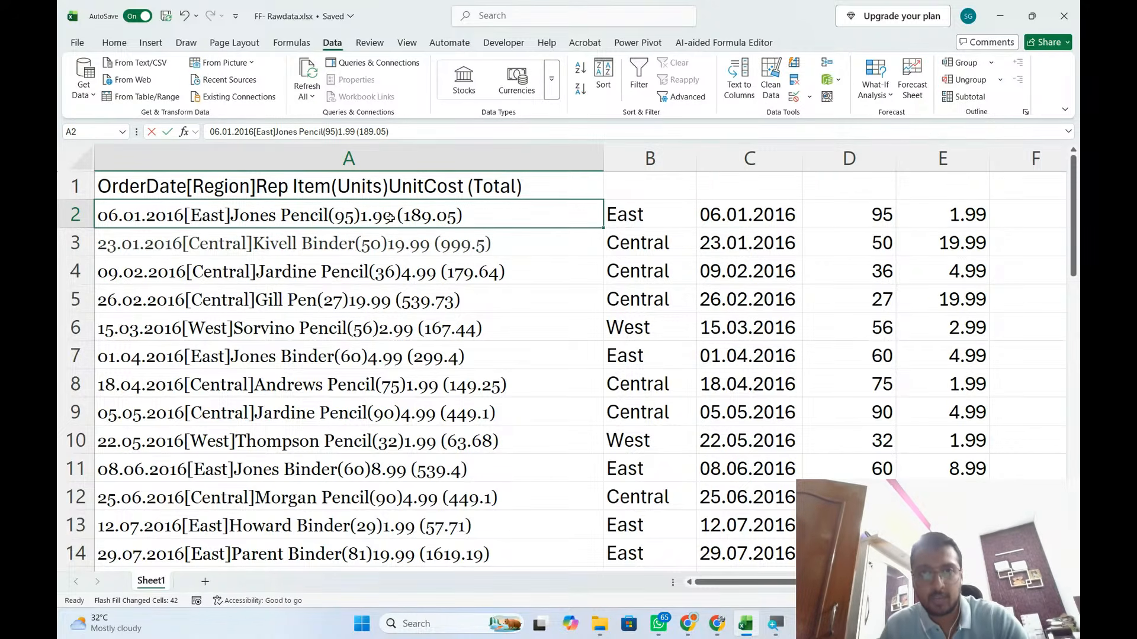
key("Left")
key("shift+Left")
key("shift+Left")
key("shift+Left")
key("shift+Left")
key("shift+Left")
key("shift+Left")
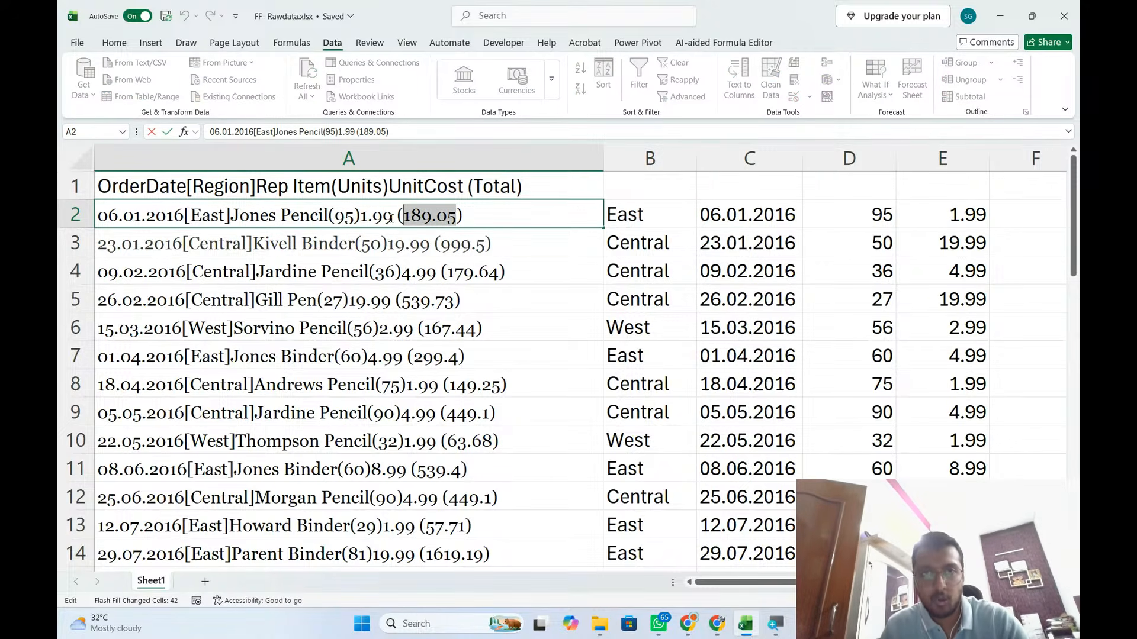
key("Return")
key("Up")
key("Right")
key("Right")
key("Right")
key("Right")
key("Right")
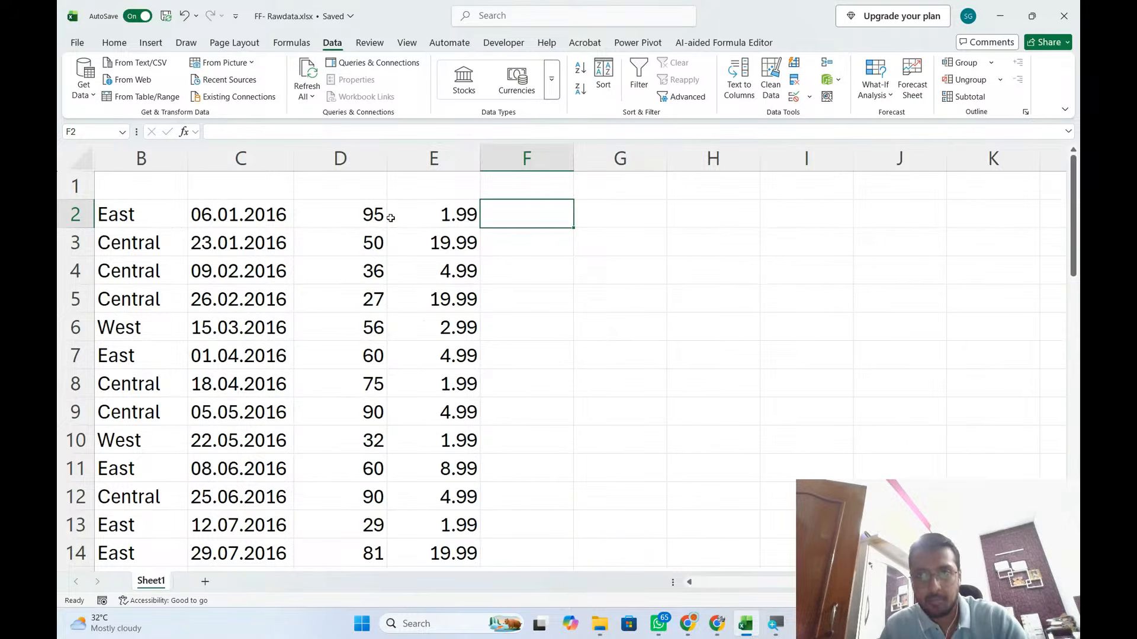
key("ctrl+v")
key("ctrl+e")
Copy the rep's name from the record in A2 into G2.
key("Left")
key("Home")
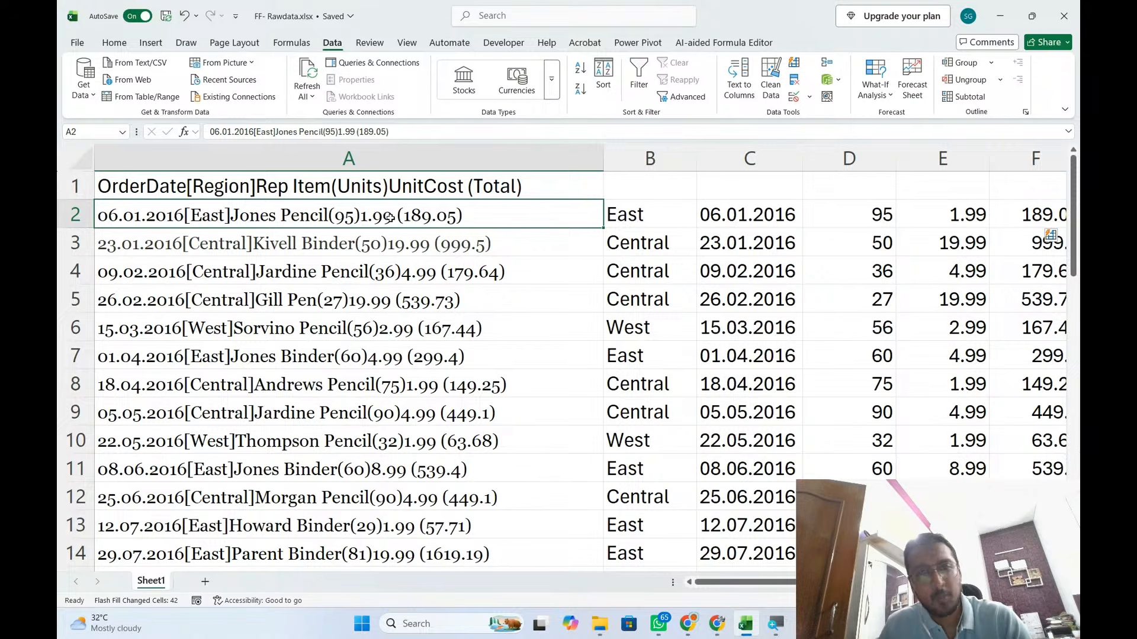
double_click(390, 218)
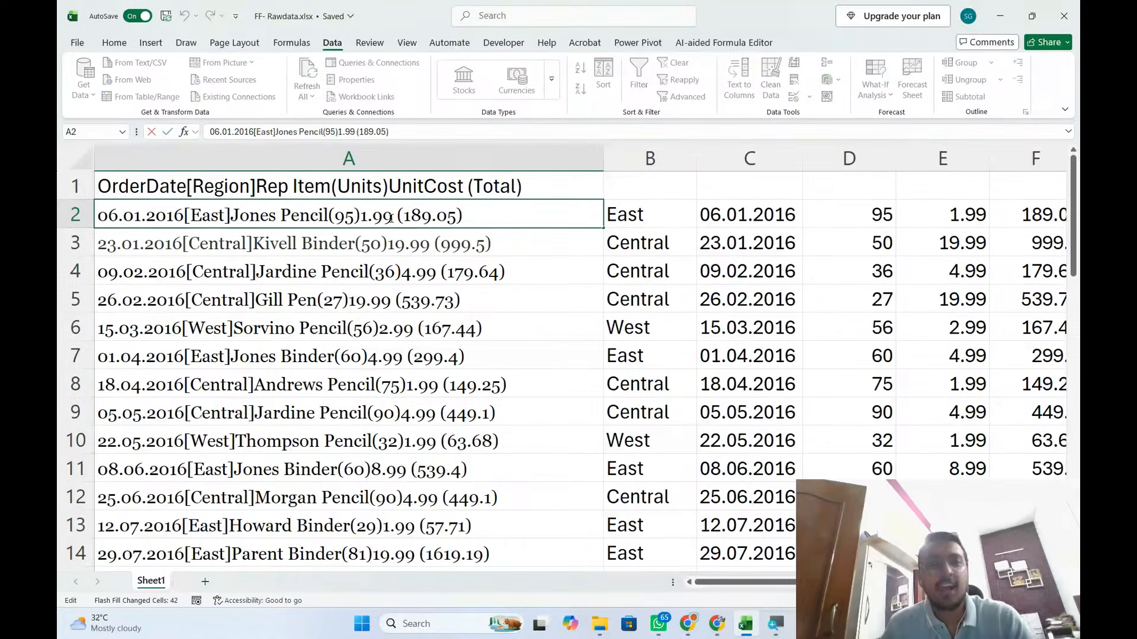
key("ctrl+shift+Left")
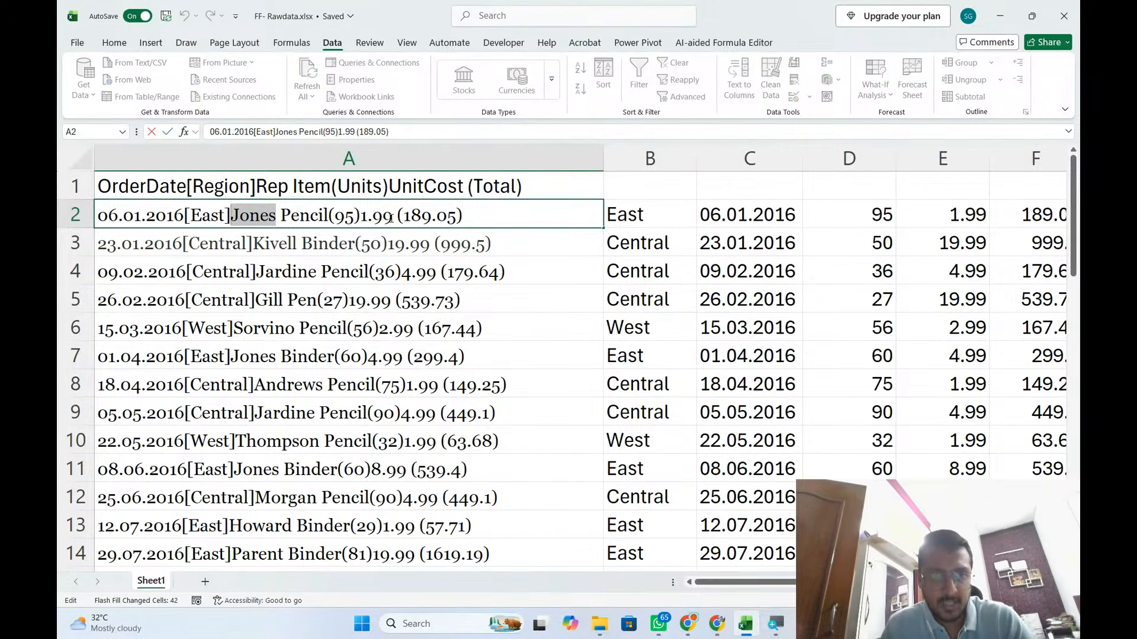
key("Escape")
key("Right")
key("Right")
key("Right")
key("Right")
key("Right")
key("Right")
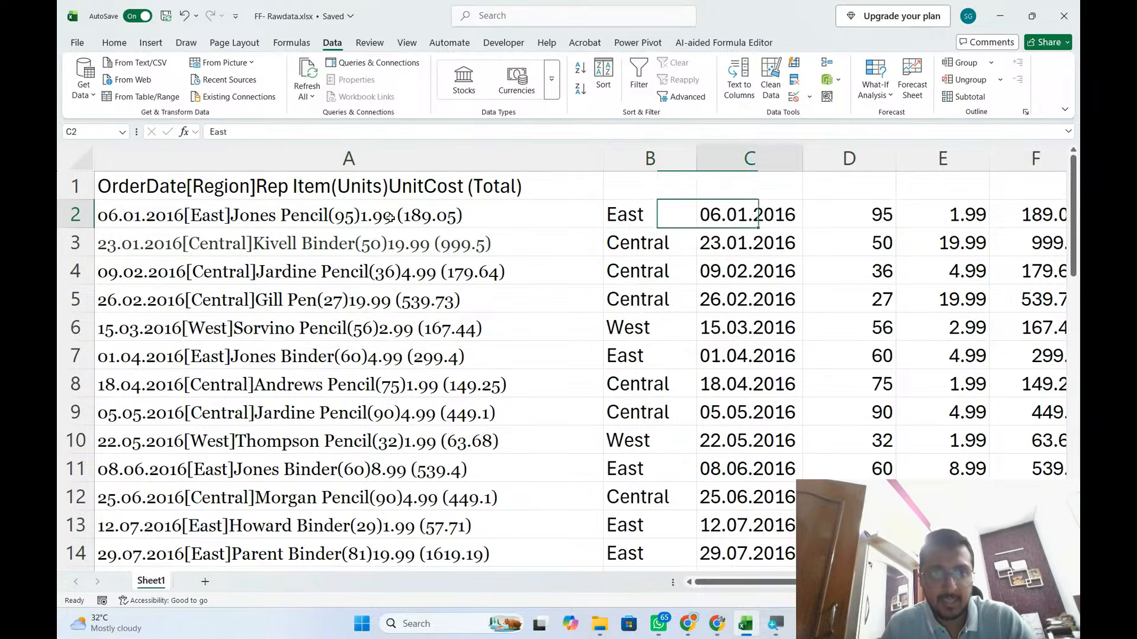
key("ctrl+v")
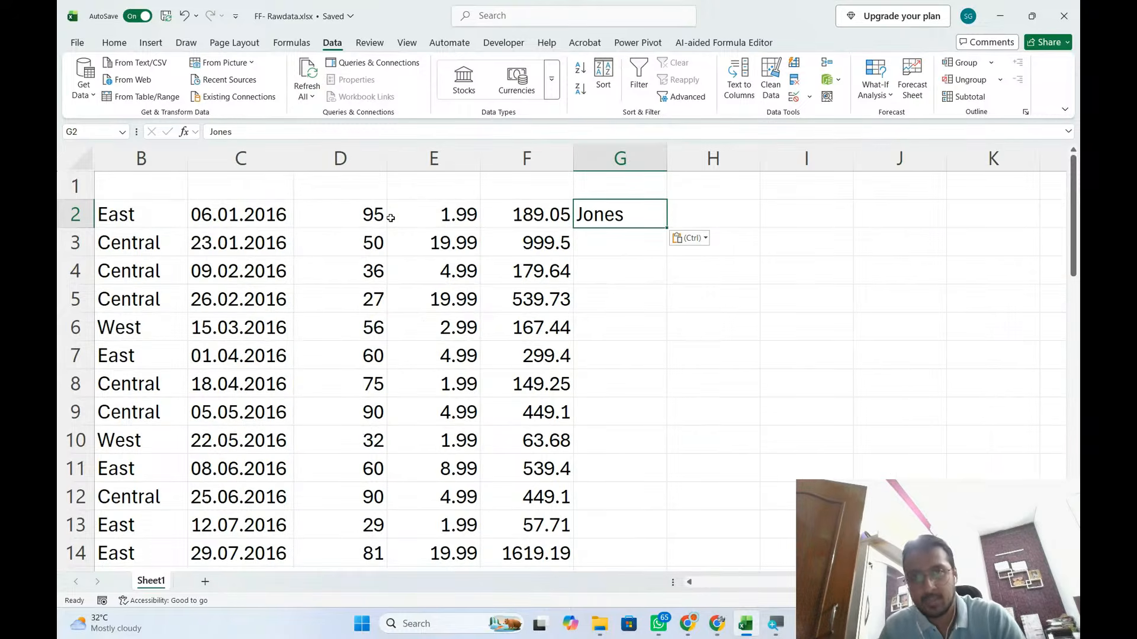
Flash Fill column G from the example in G2 to extract every record's rep name, and return to A2.
key("Home")
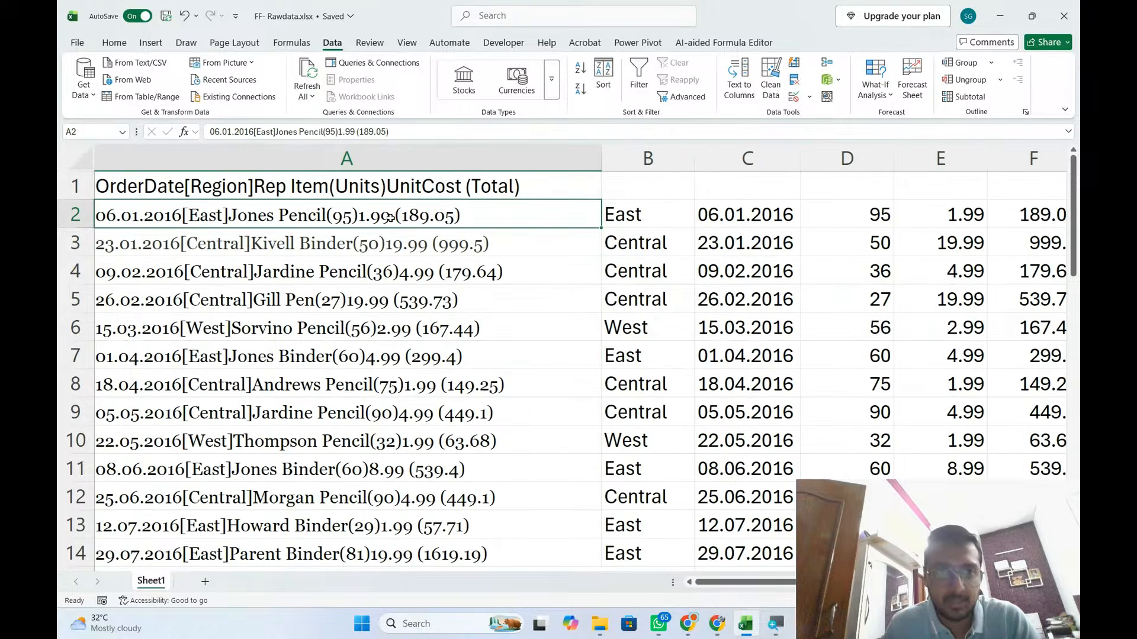
key("ctrl+Right")
key("ctrl+e")
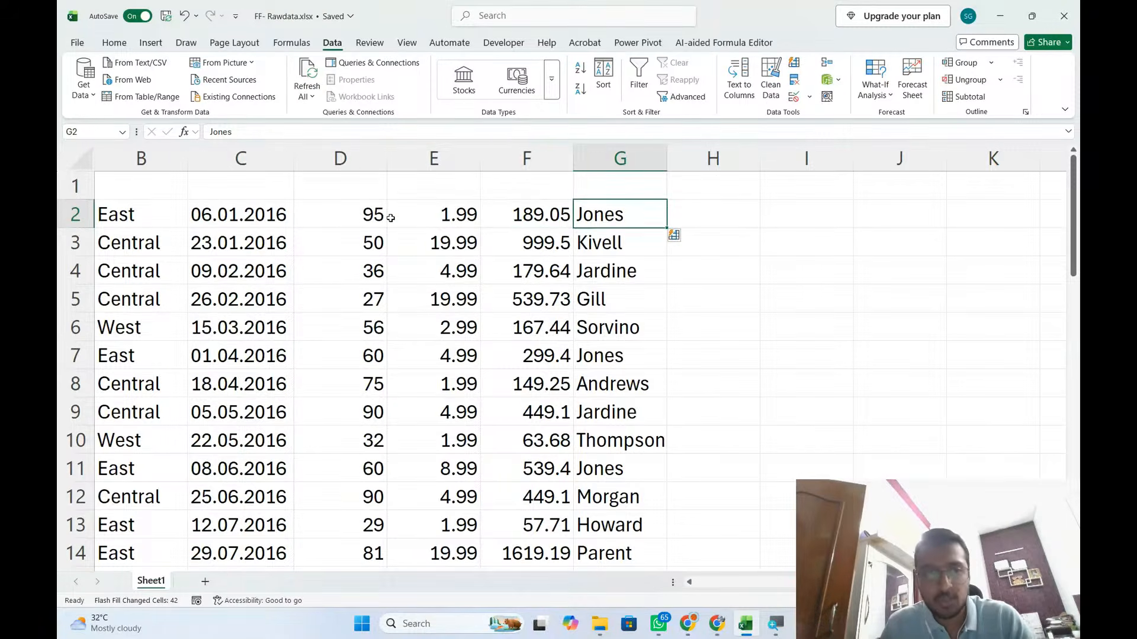
key("Left")
key("Home")
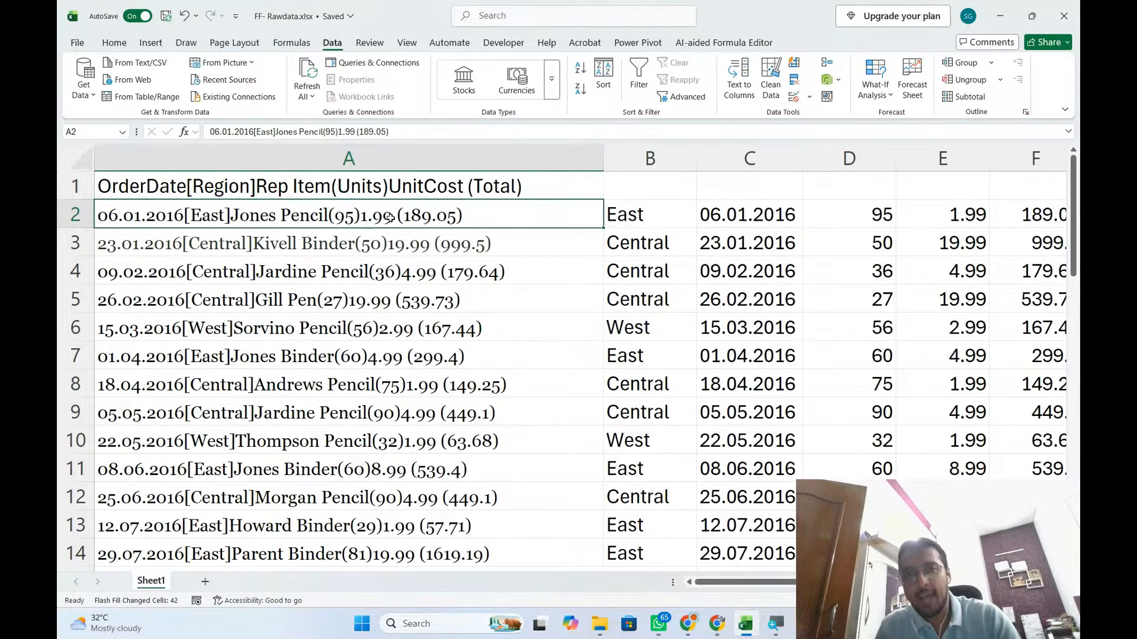
Check the live chat in YouTube Studio, and return to the Excel workbook to review the extracted fields across row 2.
key("alt+Tab")
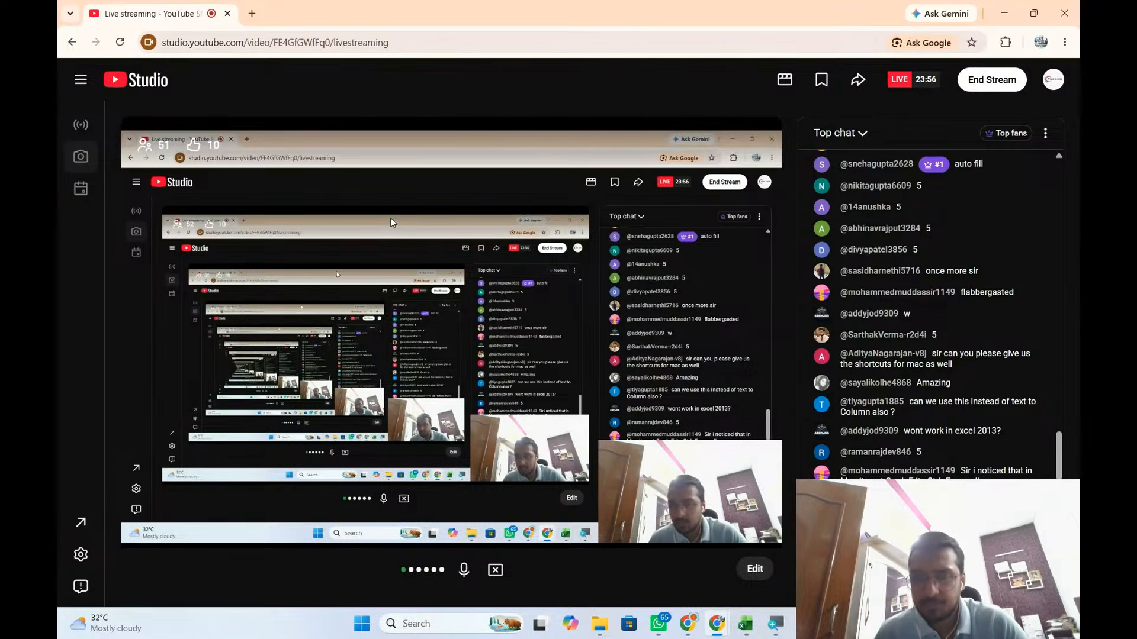
key("alt+Tab")
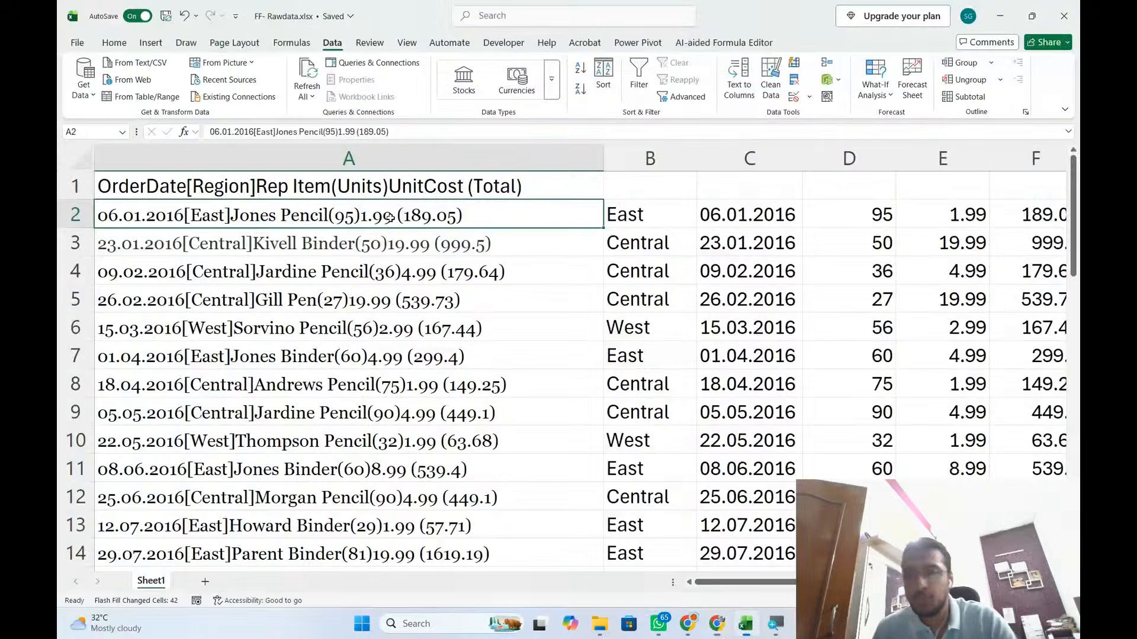
key("Right")
key("Right")
key("Right")
key("Right")
key("Right")
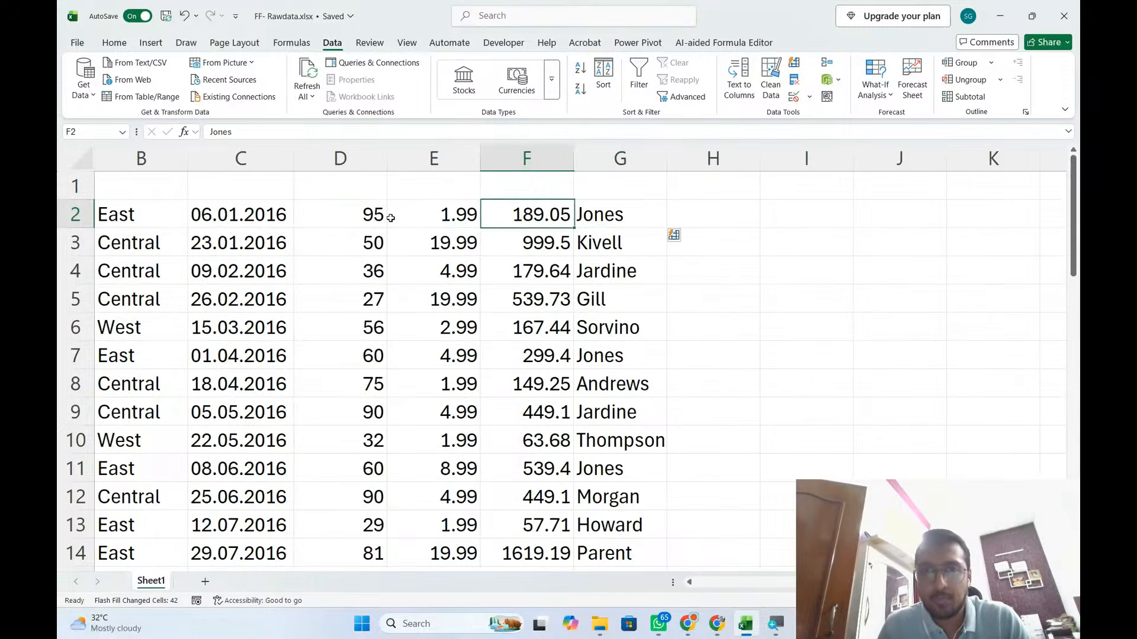
key("Left")
key("Left")
key("Left")
key("Left")
key("Left")
key("Right")
key("Right")
key("Right")
key("Right")
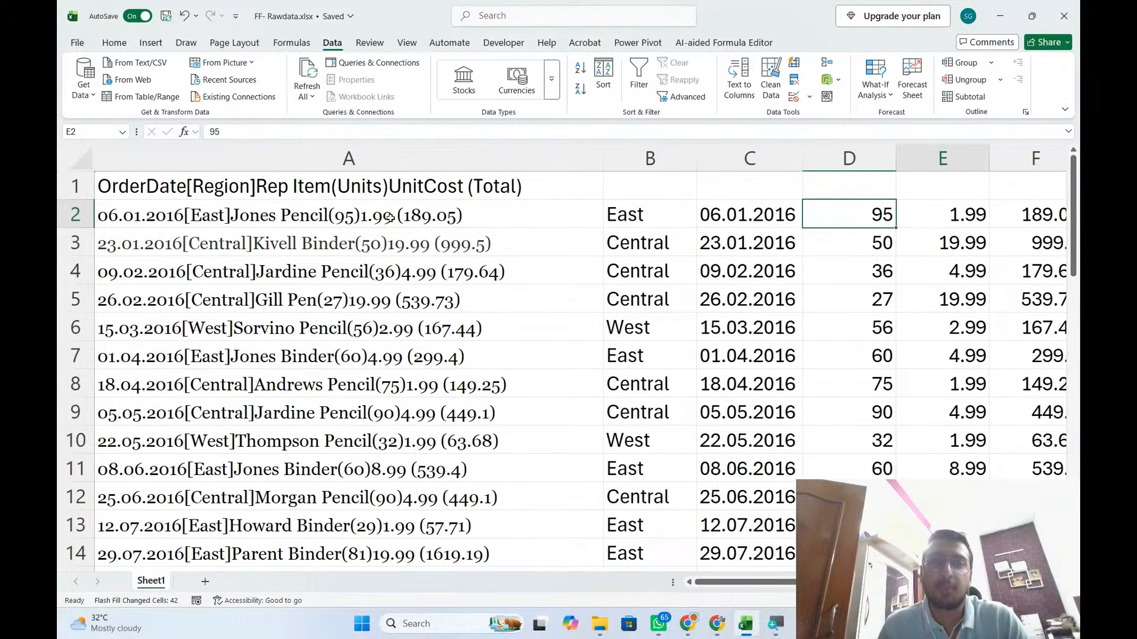
key("Right")
key("Right")
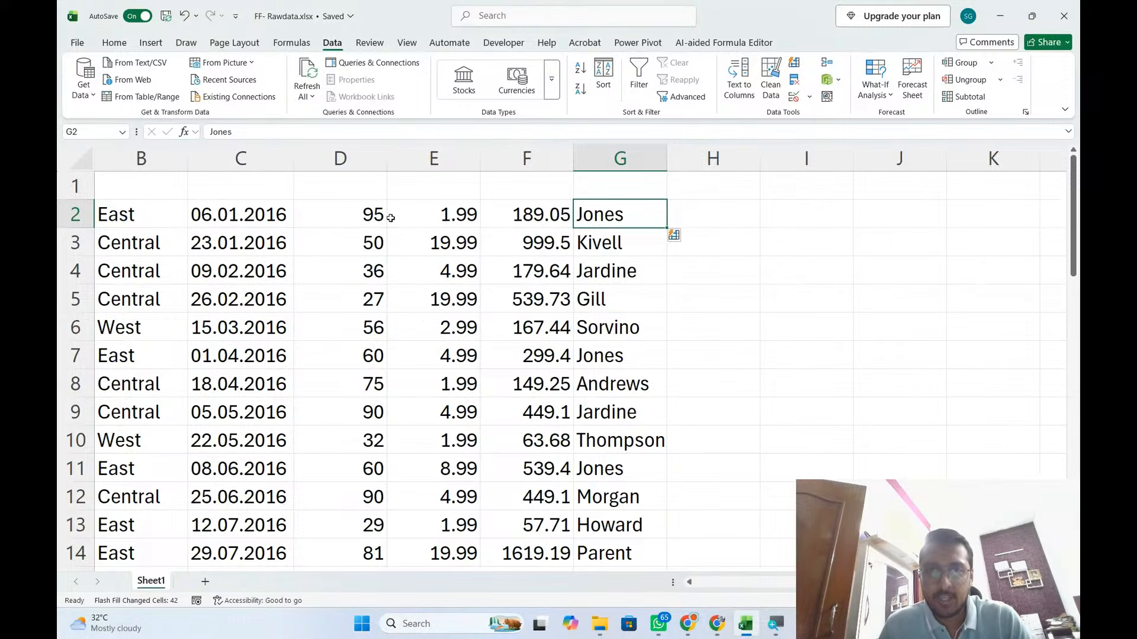
Switch to YouTube Studio, read the newest live chat messages, and return to the Excel workbook.
key("alt+Tab")
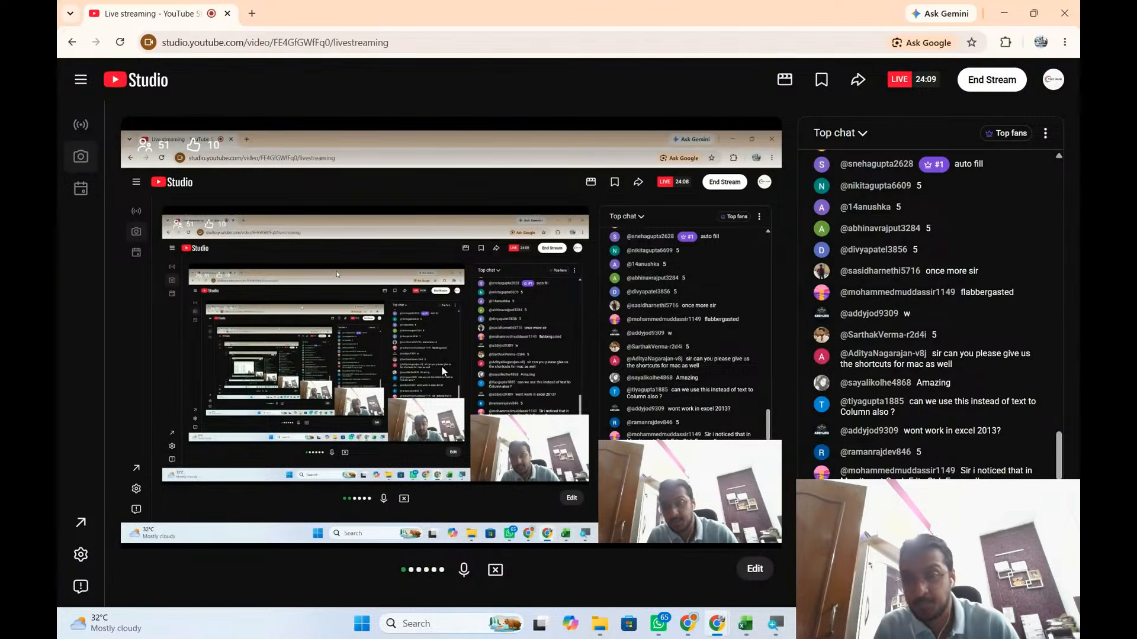
left_click(935, 538)
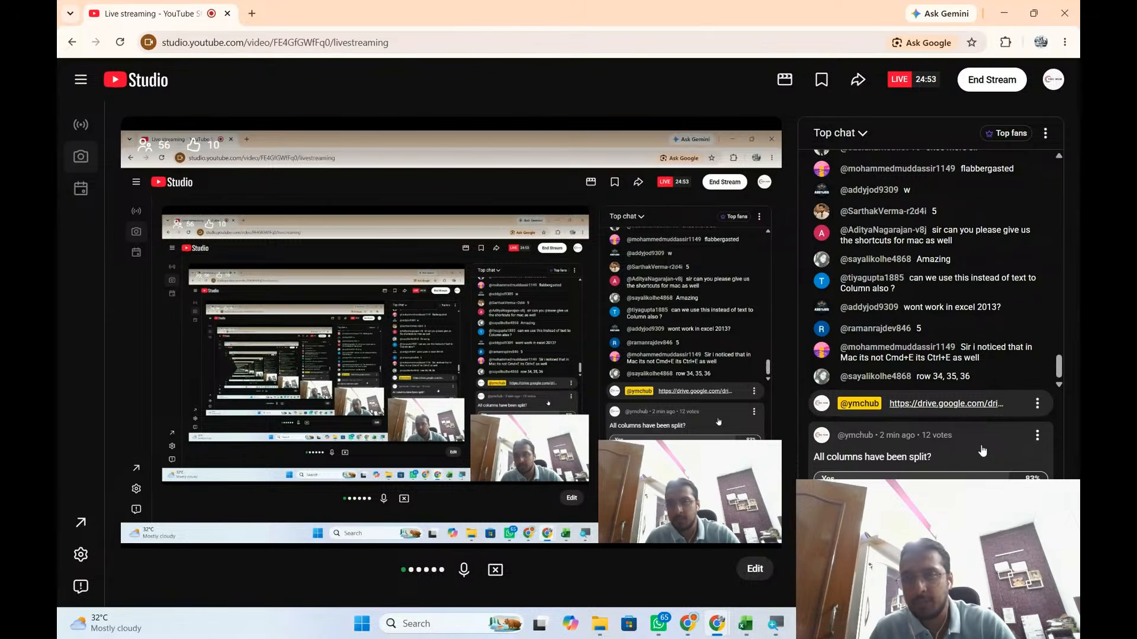
key("alt+Tab")
Examine the combined records in rows 34 to 36 of column A for how their item names are written.
key("Home")
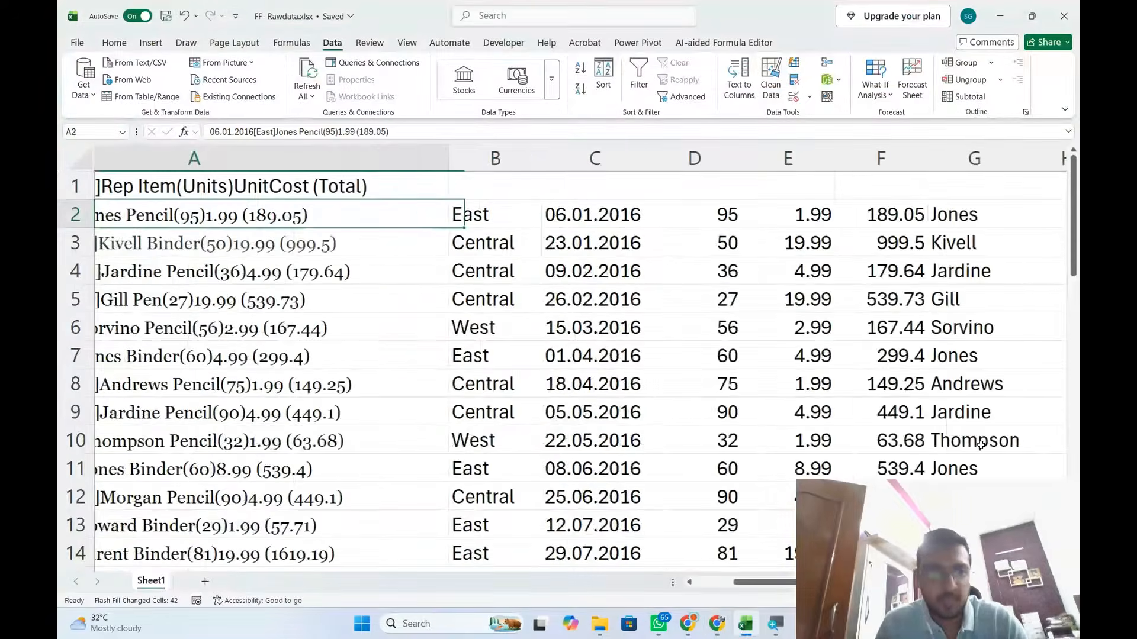
key("ctrl+Down")
key("Up")
key("Up")
key("Up")
key("Up")
key("Up")
key("Up")
key("Up")
key("Up")
key("Up")
key("Up")
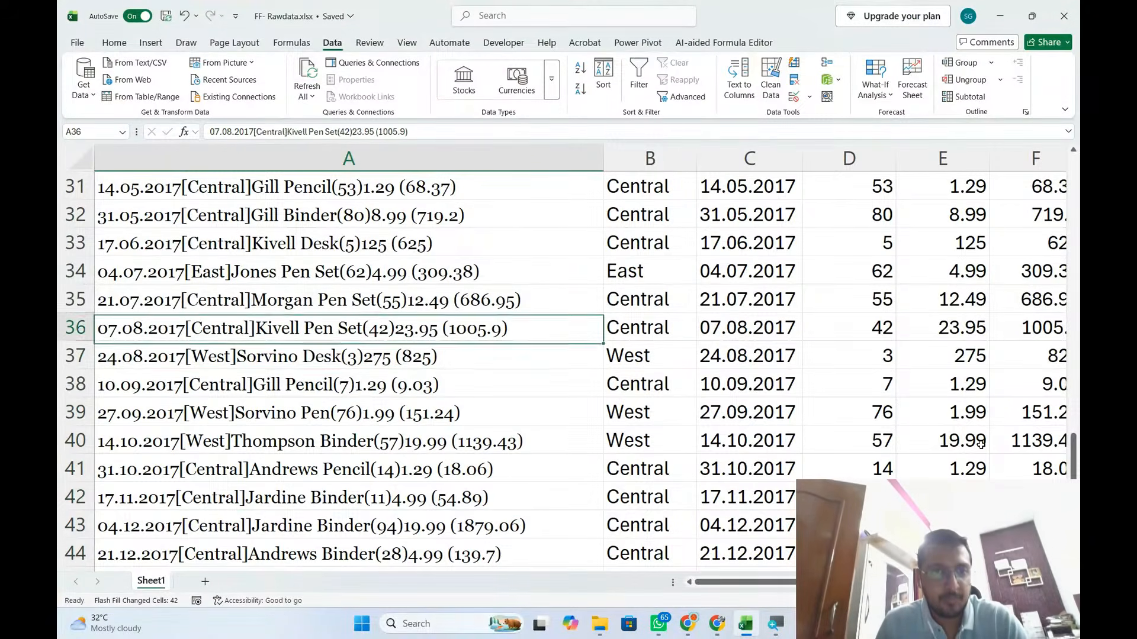
key("shift+Down")
key("ctrl+Up")
Go back to the extracted fields in row 2, read the viewers' replies in YouTube Studio's live chat, and return to Excel.
key("Right")
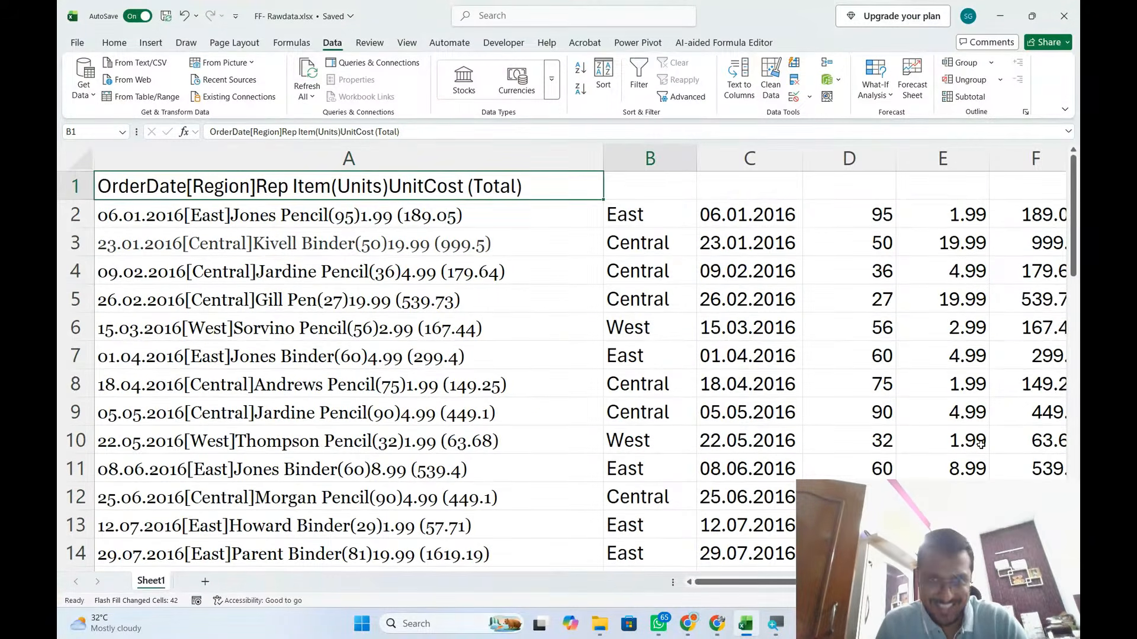
key("Right")
key("Right")
key("Right")
key("Down")
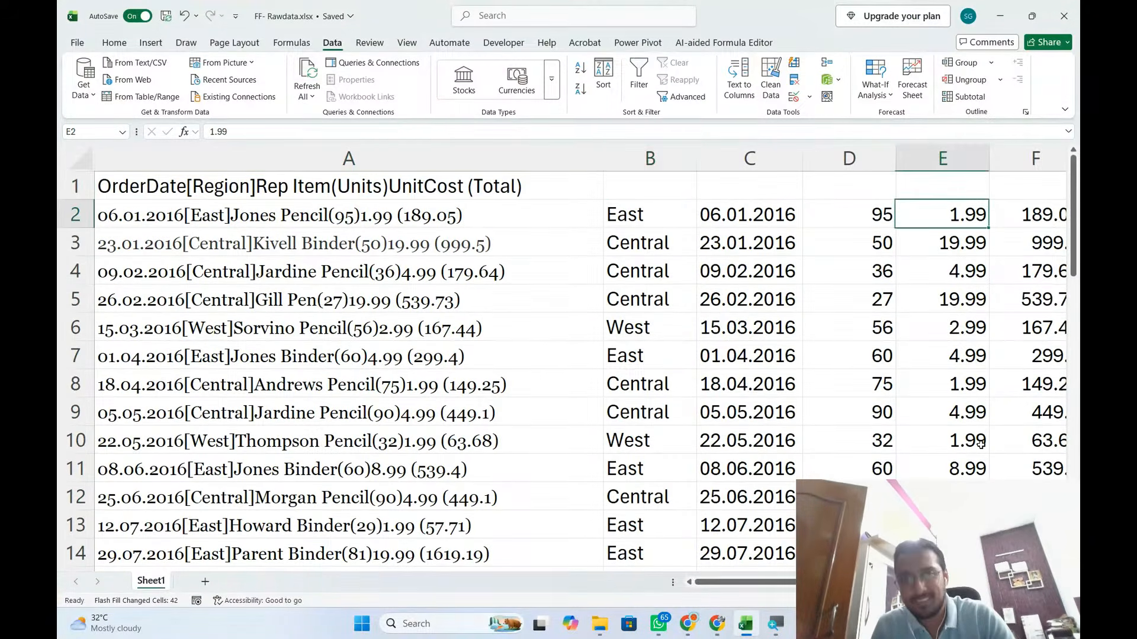
key("alt+Tab")
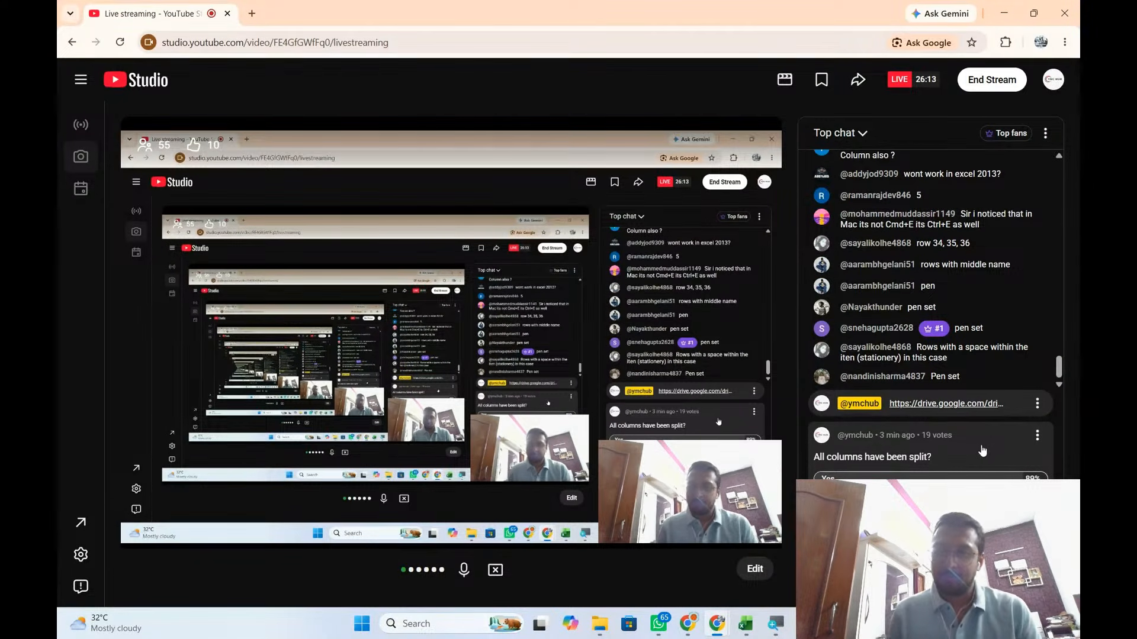
key("alt+Tab")
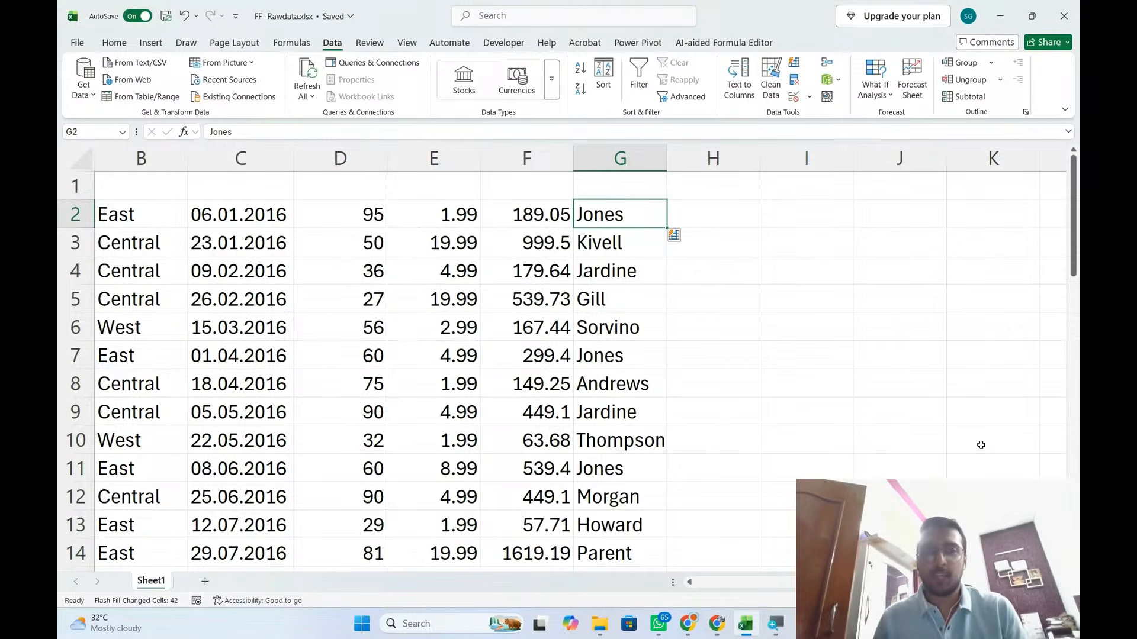
Insert a blank column between the combined records in column A and the extracted region column.
key("Left")
key("Left")
key("Left")
key("Left")
key("Left")
key("Left")
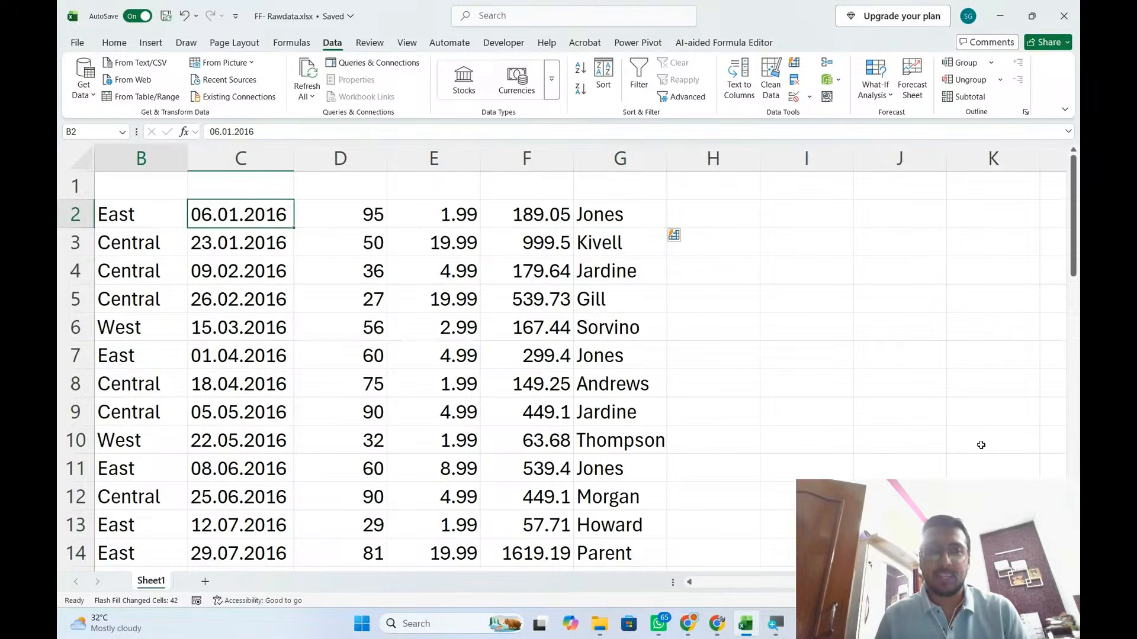
key("Right")
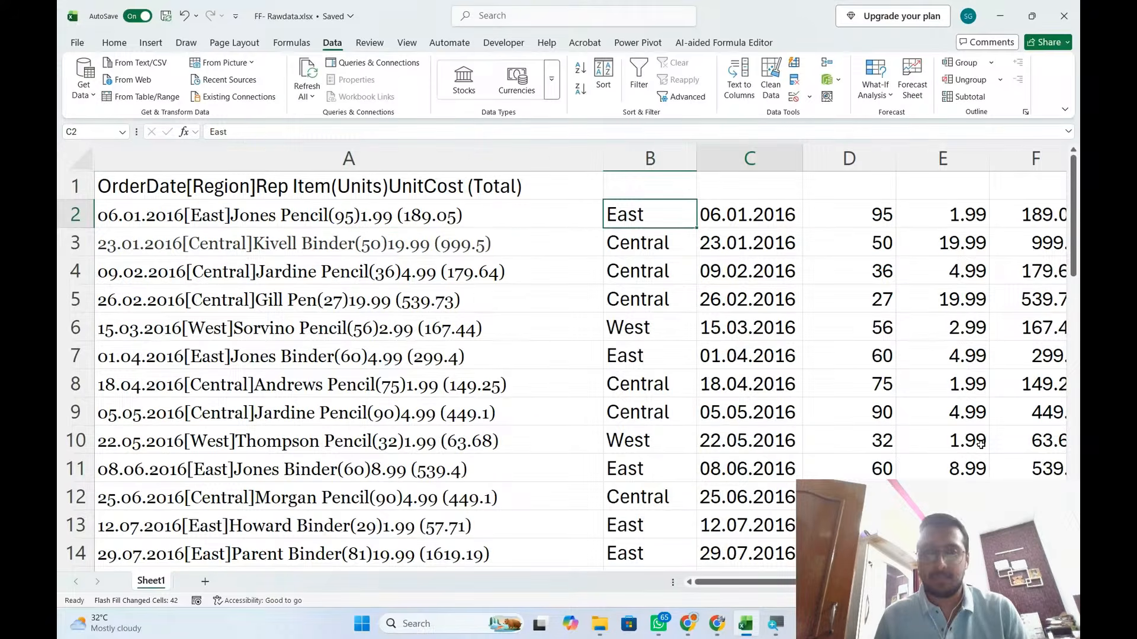
key("Left")
key("Right")
key("Left")
key("alt+i")
key("c")
key("Right")
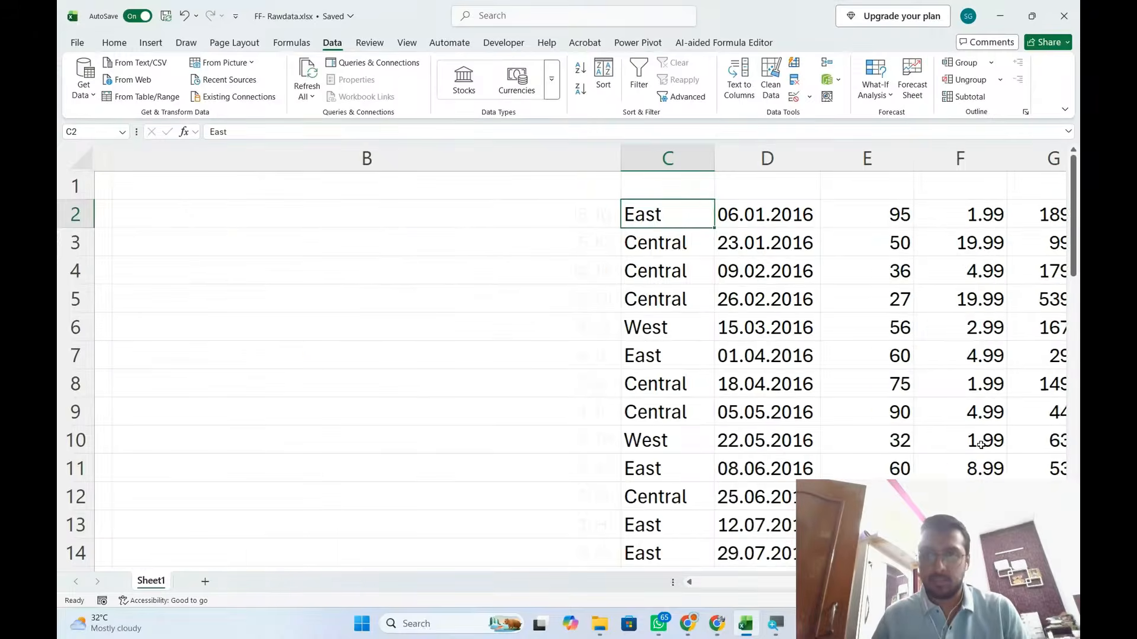
Move the extracted rep names from column H into blank column B, starting at B2.
key("Right")
key("Right")
key("Right")
key("Right")
key("Right")
key("ctrl+shift+Down")
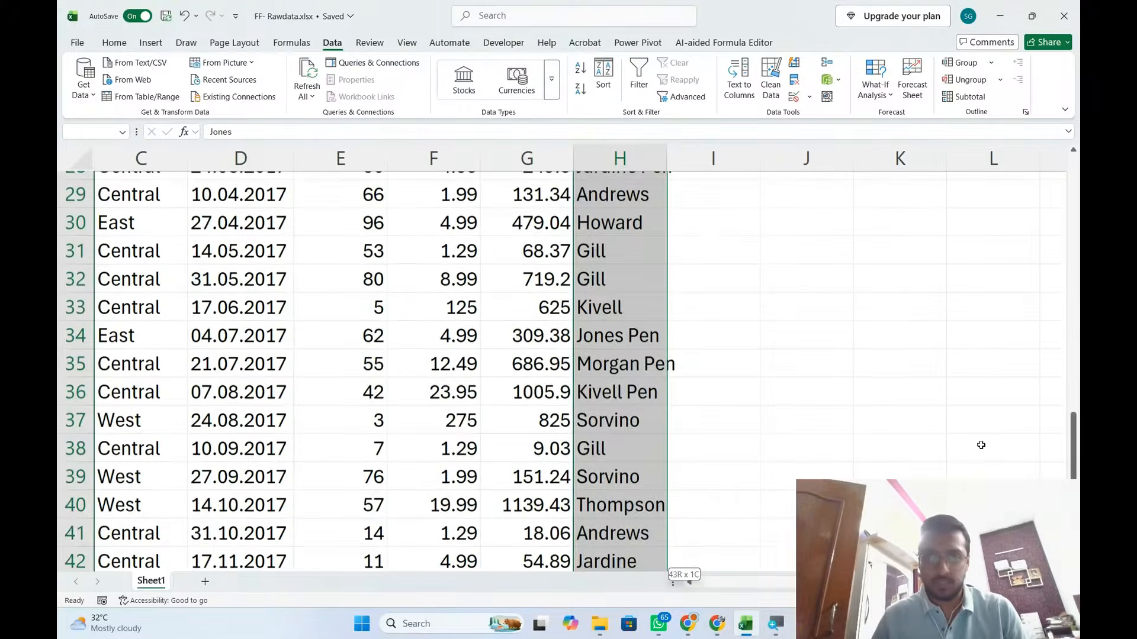
key("ctrl+c")
key("ctrl+Up")
key("Left")
key("Left")
key("Left")
key("Left")
key("Left")
key("Left")
key("Down")
key("Return")
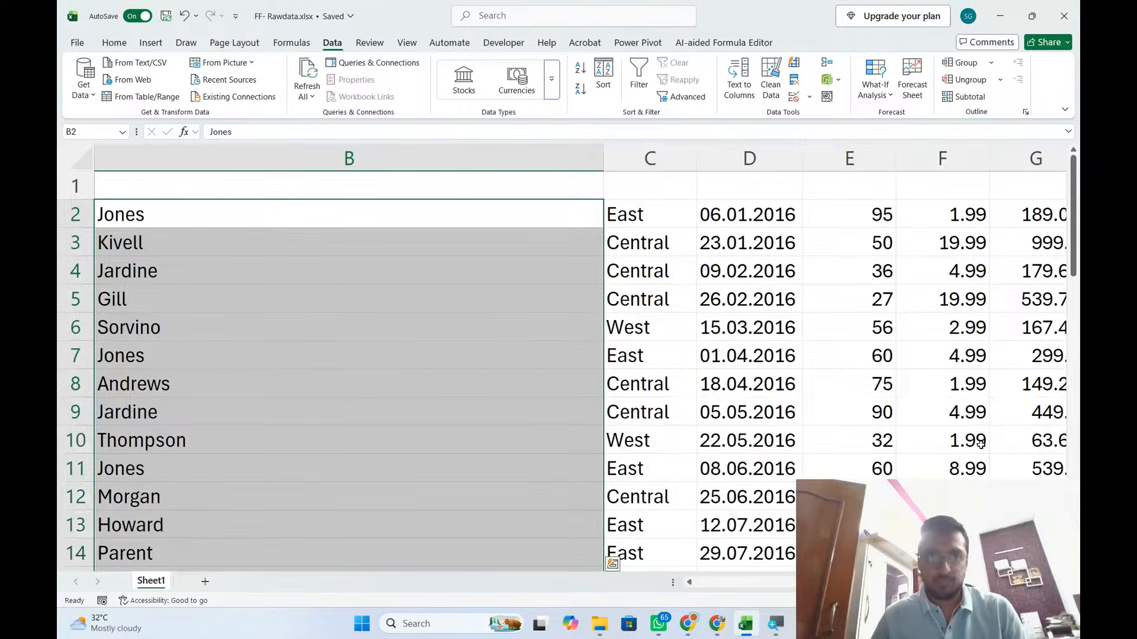
Autofit the width of column B to the rep names.
key("alt")
key("alt")
key("alt")
key("h")
key("o")
key("i")
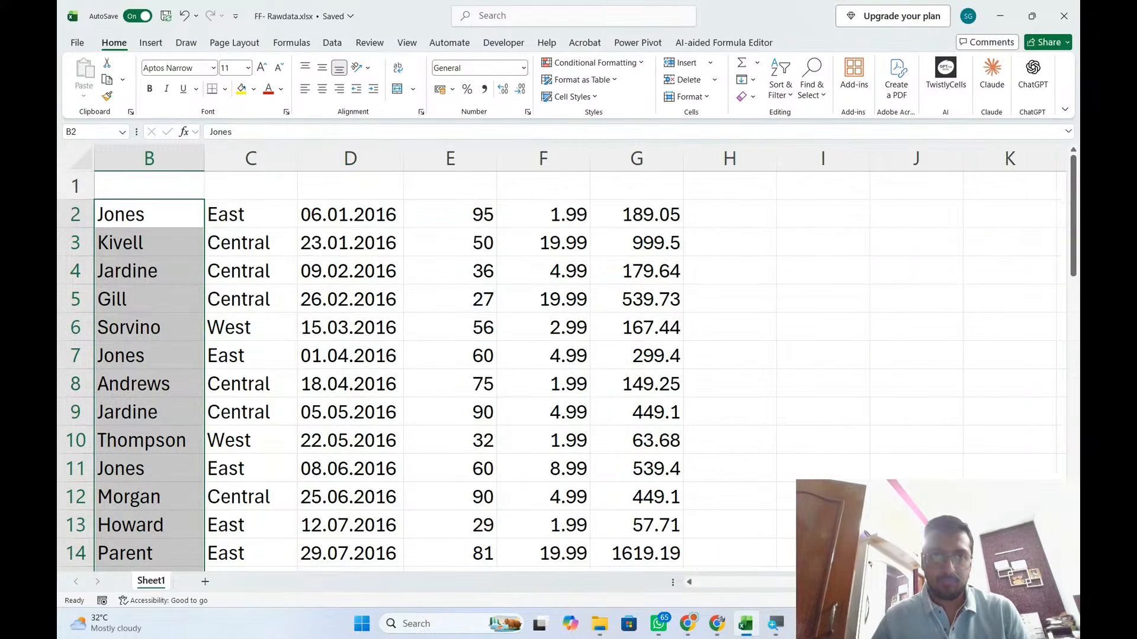
Compare the rep names in rows 2 to 5 of column B with the combined records in column A.
key("Left")
key("Down")
key("Right")
key("Up")
key("shift+space")
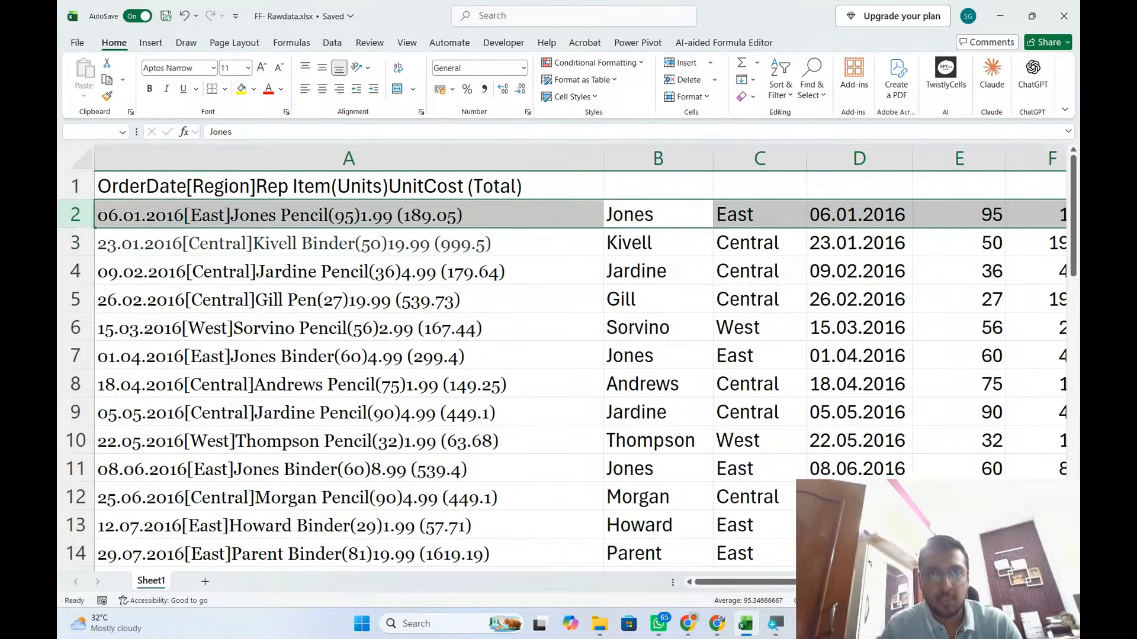
key("Down")
key("shift+space")
key("Down")
key("shift+space")
key("Down")
key("shift+space")
key("Down")
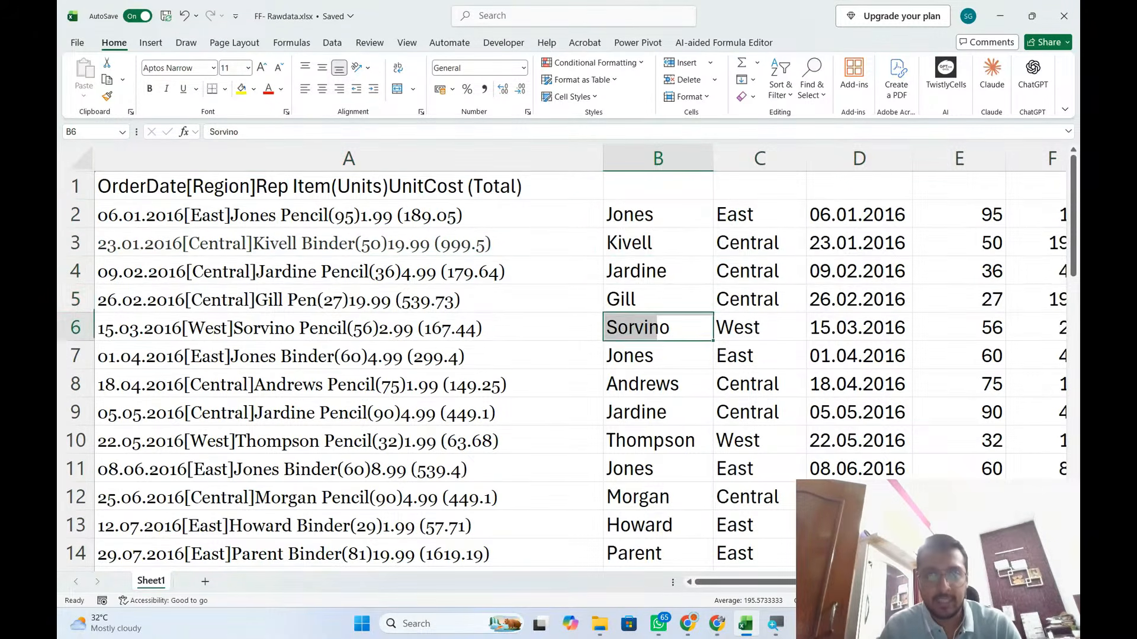
Check the rep name extracted in B17 against the combined record in A17.
key("ctrl+Down")
key("Up")
key("Up")
key("Up")
key("shift+space")
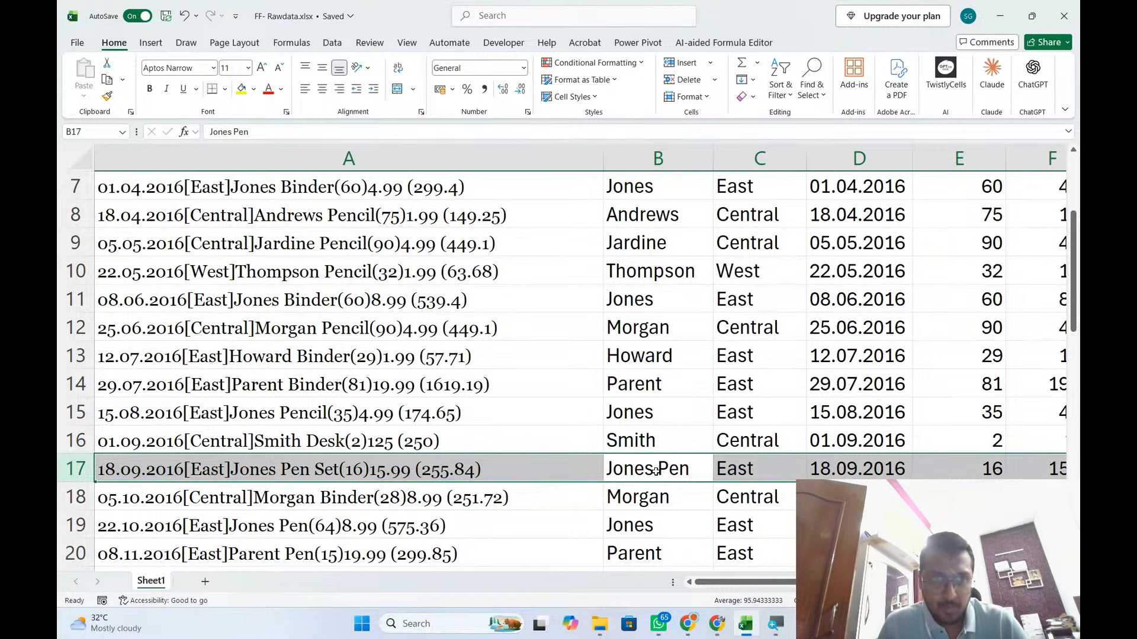
left_click(79, 469)
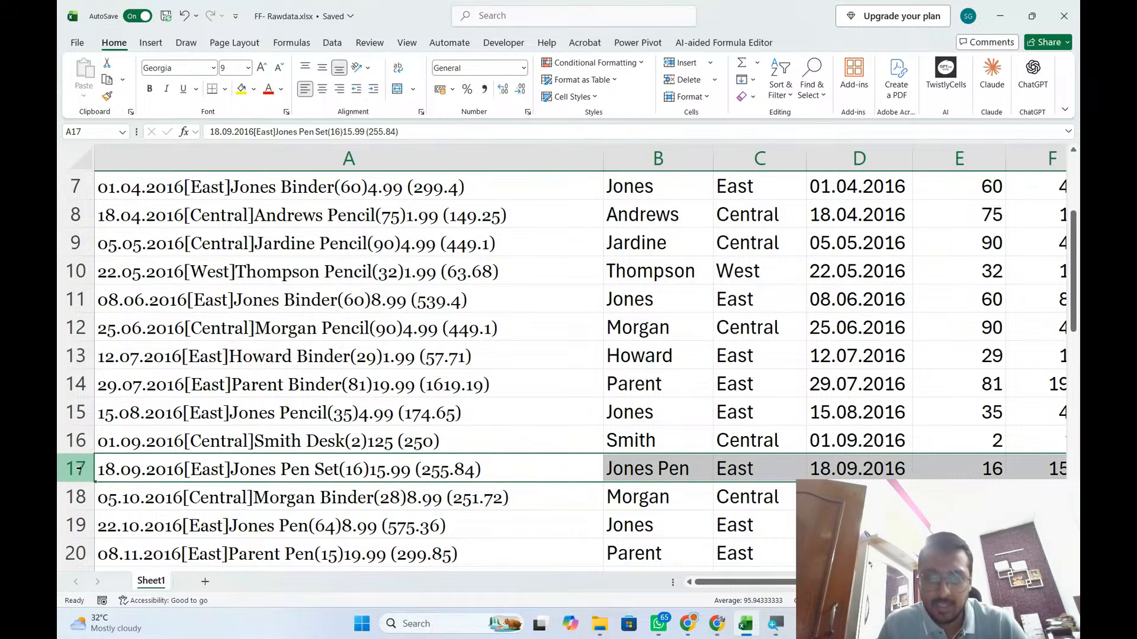
left_click(675, 472)
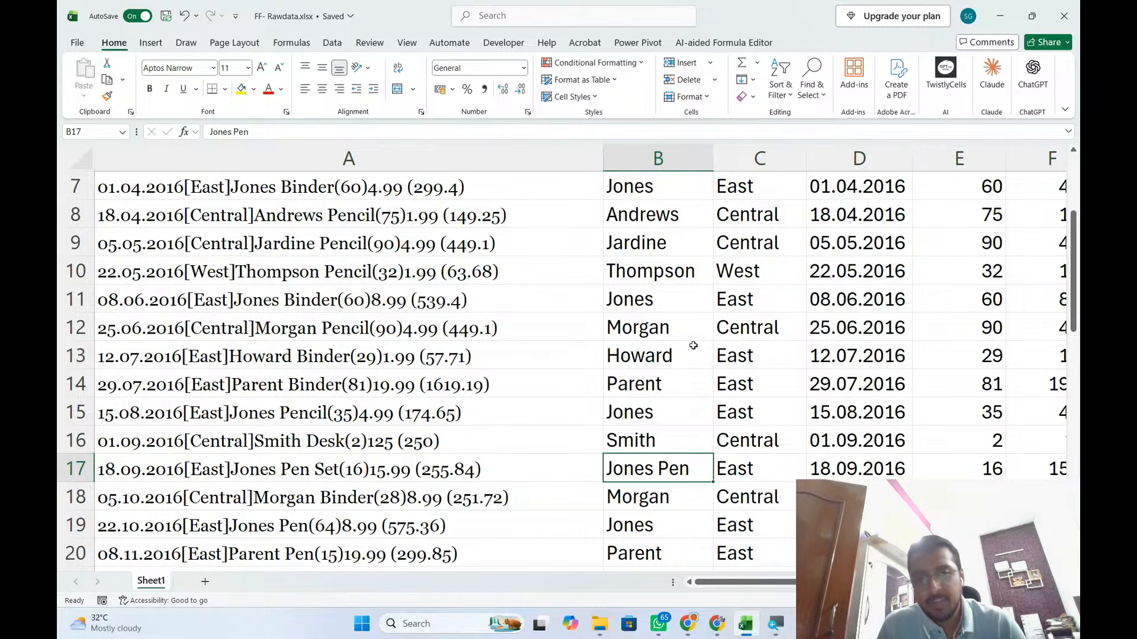
Compare how the rep and item are written in the combined records of rows 2 and 17.
scroll(693, 346, "up", 2)
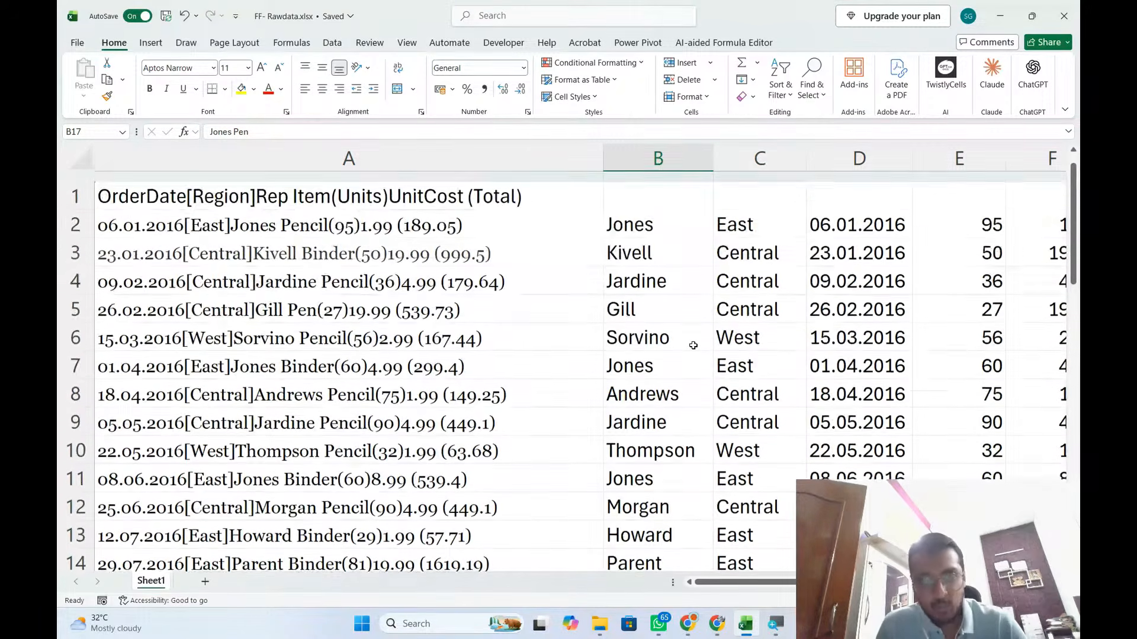
left_click(670, 224)
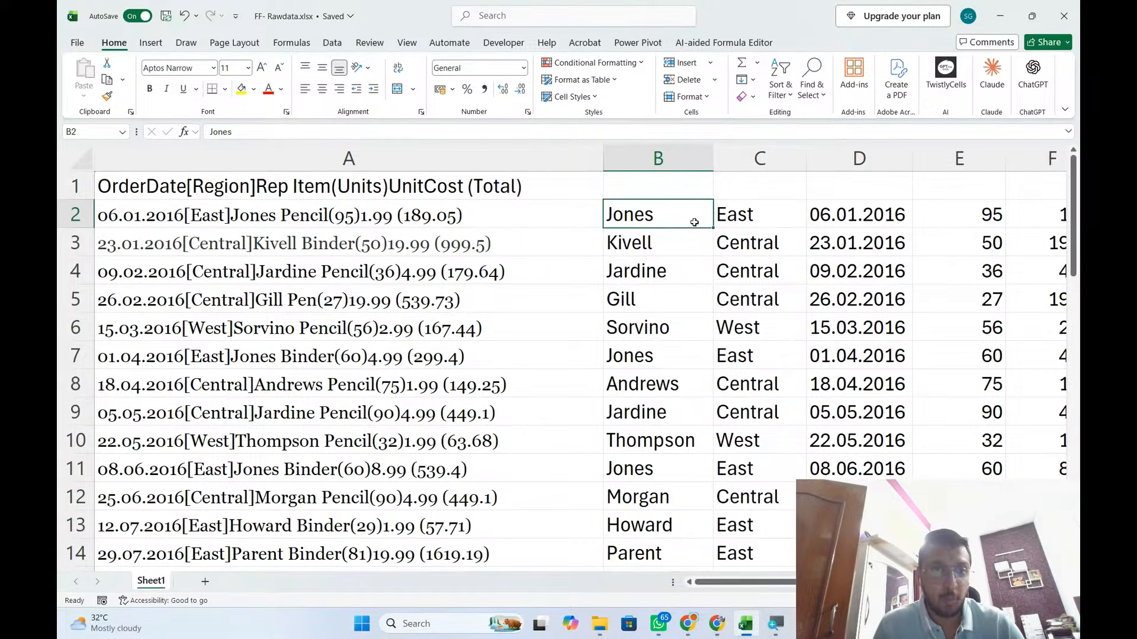
left_click(75, 216)
scroll(254, 332, "down", 2)
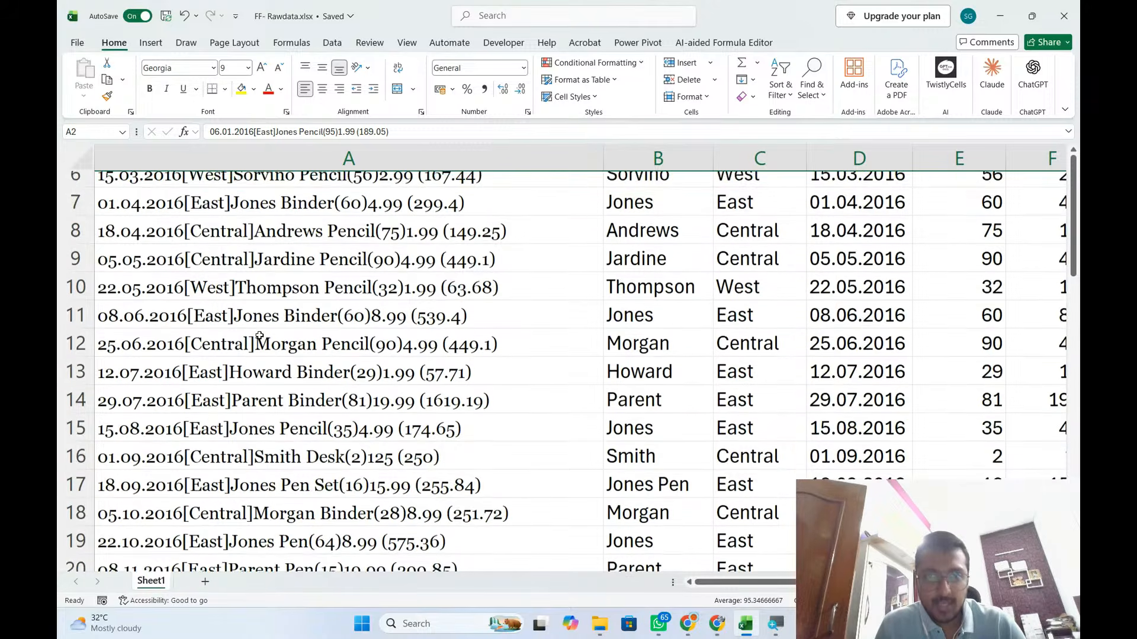
left_click(67, 472)
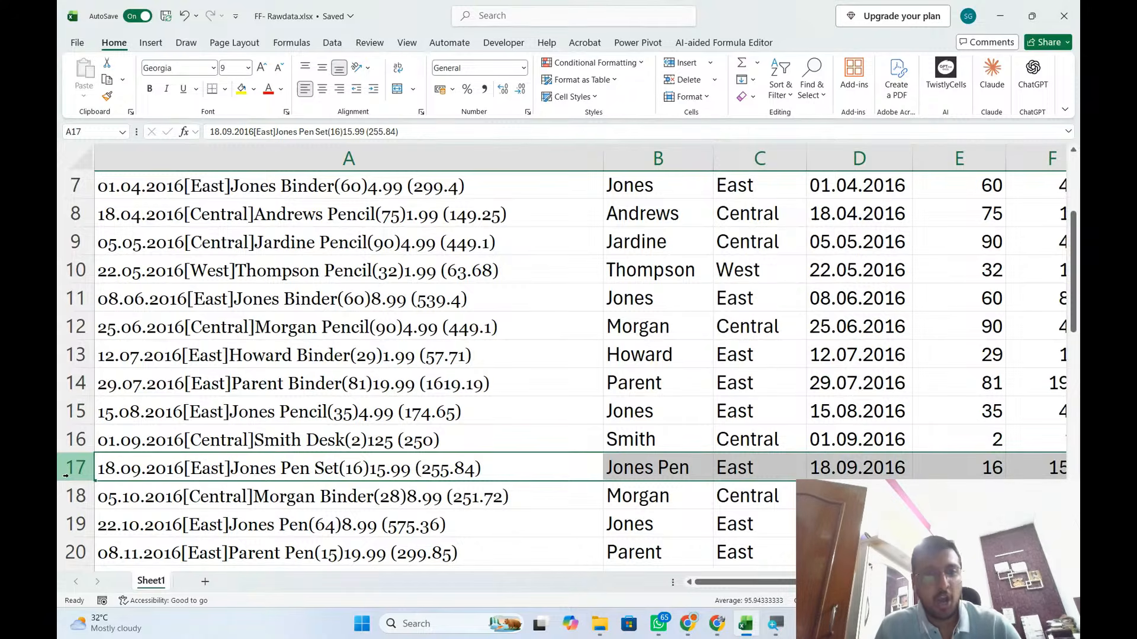
key("Right")
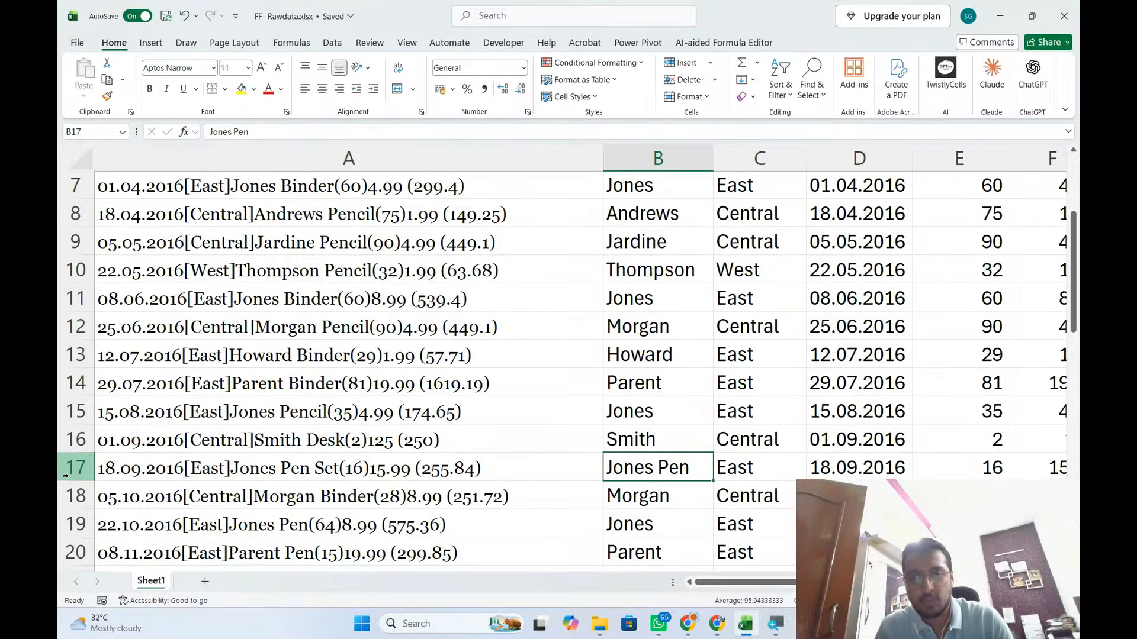
Delete column B with the incorrectly extracted rep names.
key("ctrl+Up")
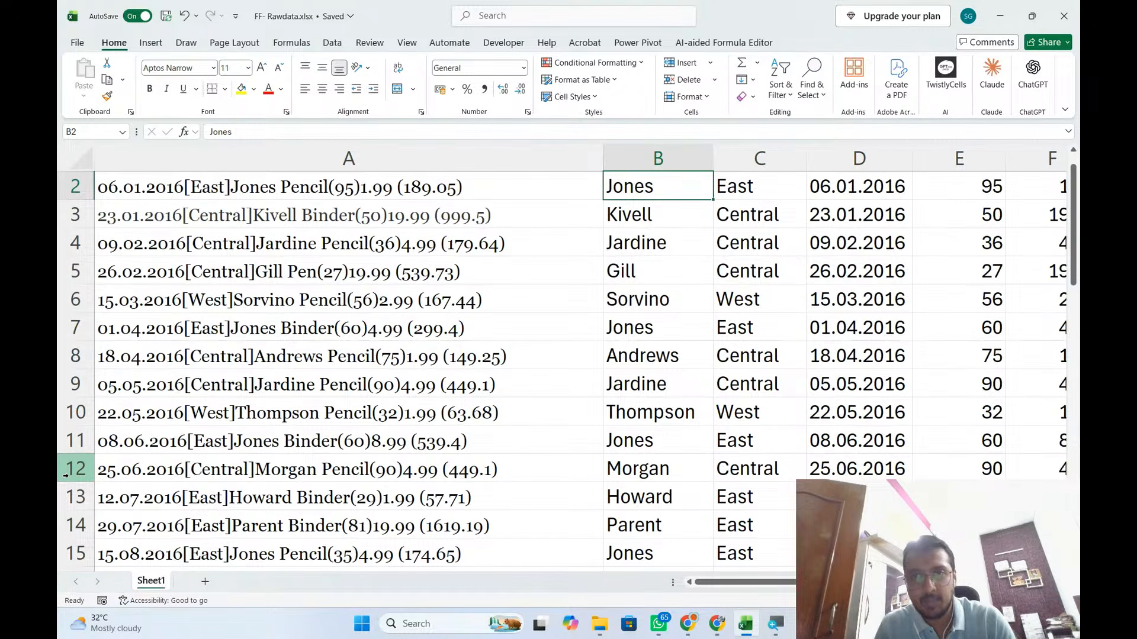
key("Up")
left_click(665, 158)
key("ctrl+minus")
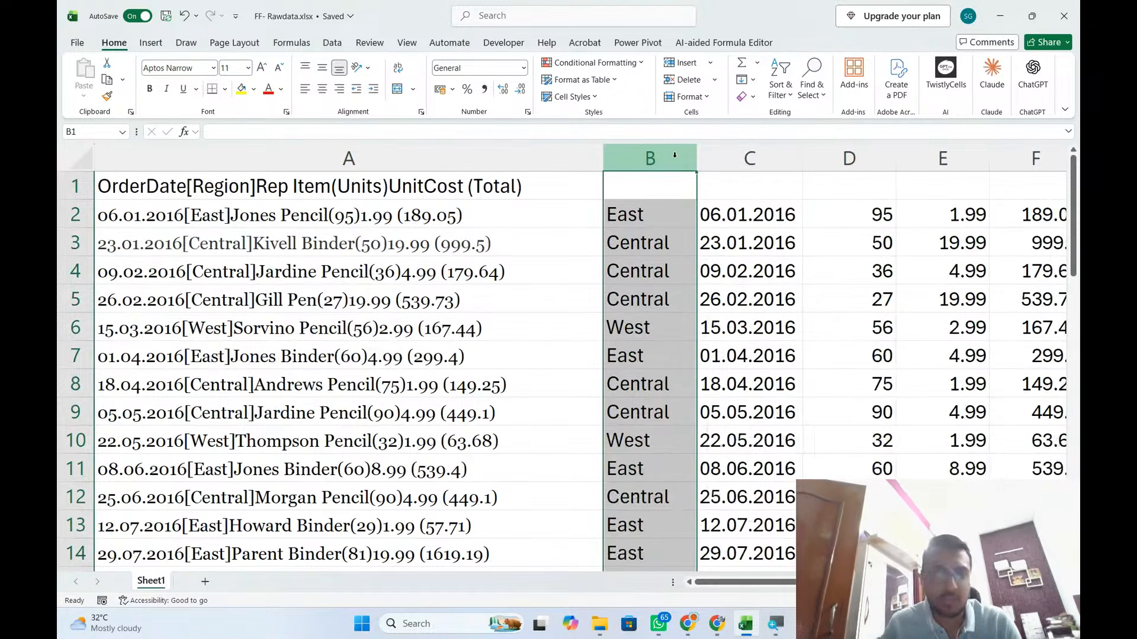
Insert a blank column between the combined records in column A and the extracted region column.
key("Down")
key("Right")
key("Right")
key("Right")
key("Right")
key("Right")
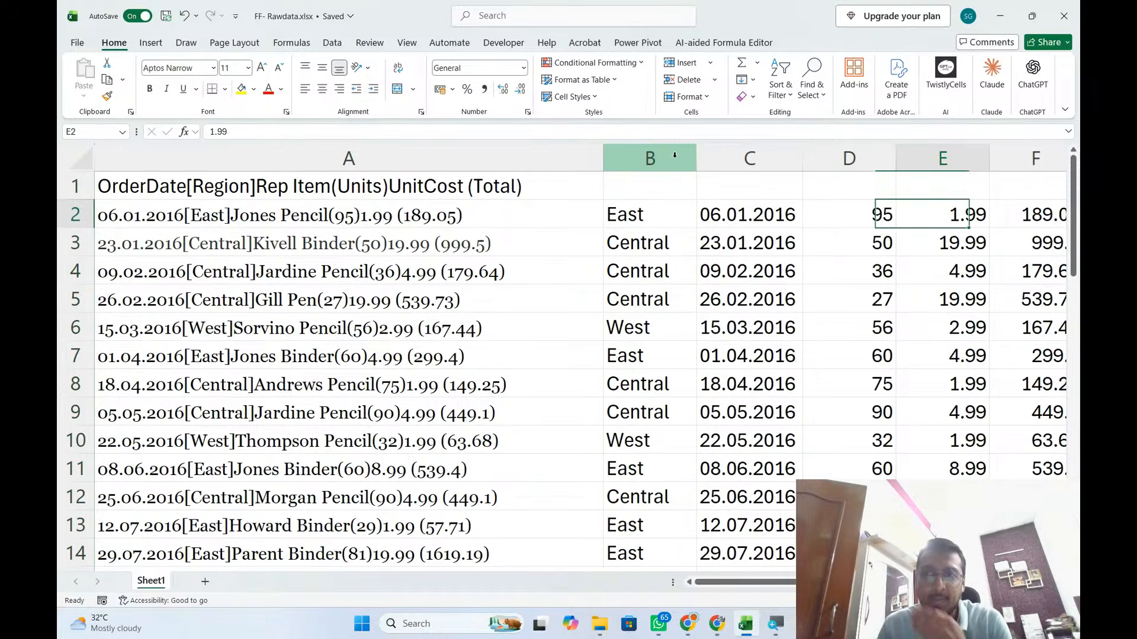
key("Left")
key("Left")
key("Left")
key("Left")
key("Left")
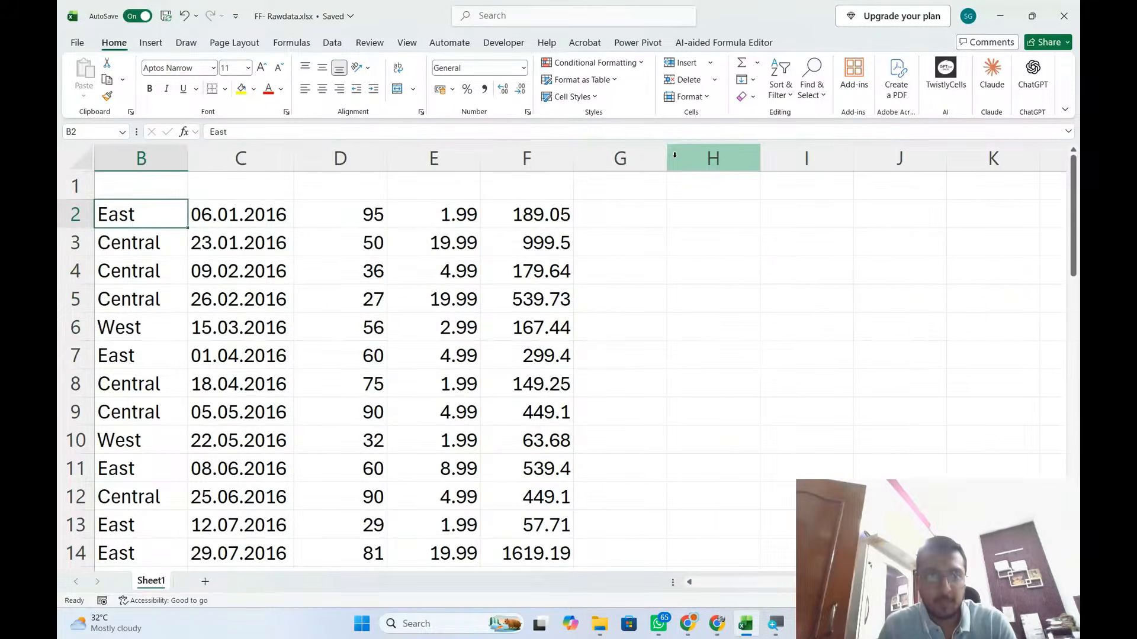
key("alt+h")
key("i")
key("c")
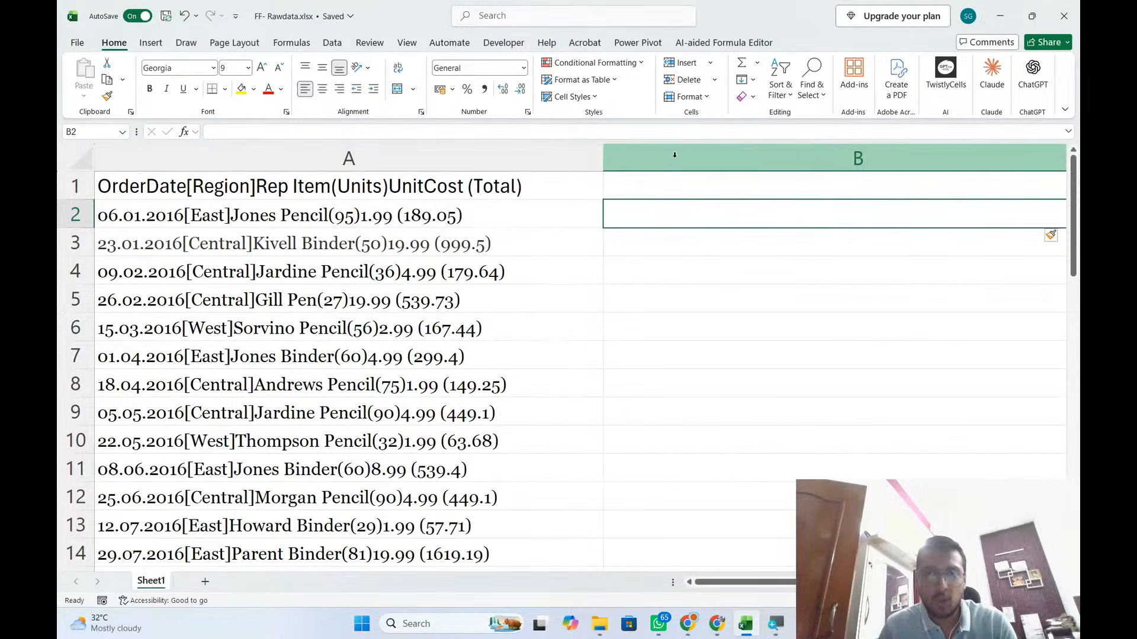
Narrow the new blank column B so it sits beside column A at a width suited to rep names.
double_click(603, 157)
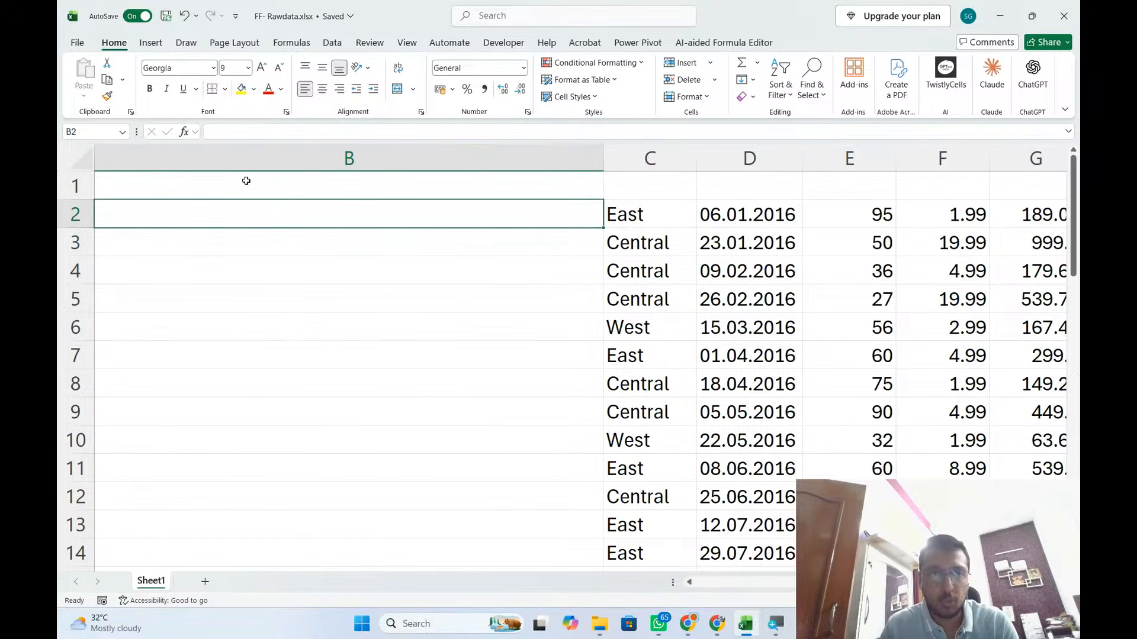
left_click_drag(605, 156, 220, 199)
scroll(219, 202, "left", 3)
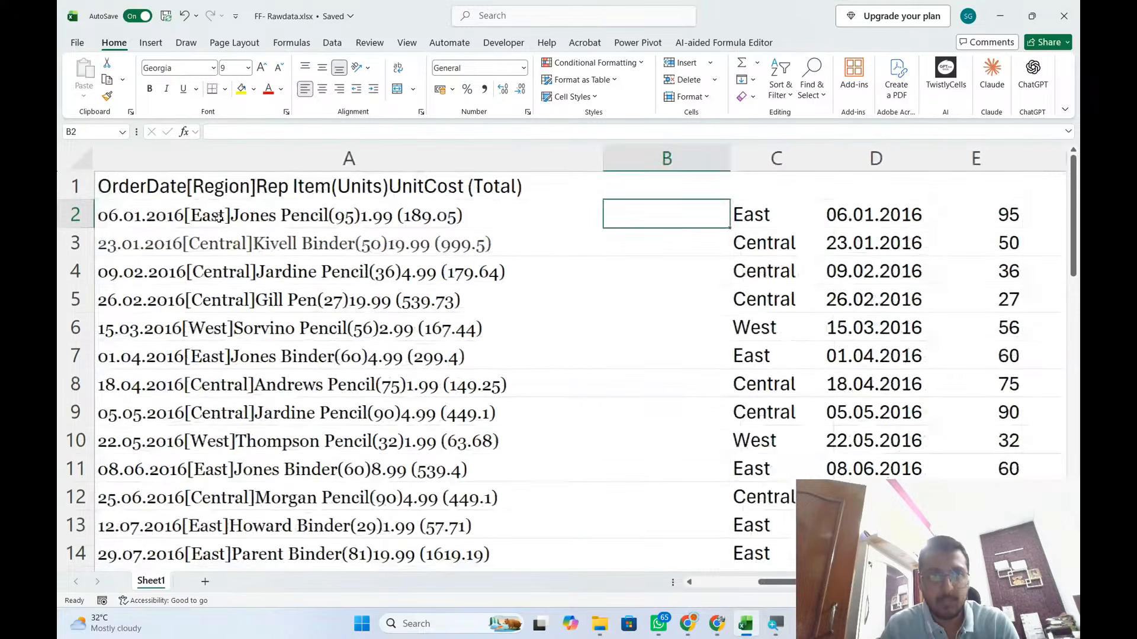
Copy only the rep's name from the combined record in A2 into B2.
double_click(270, 216)
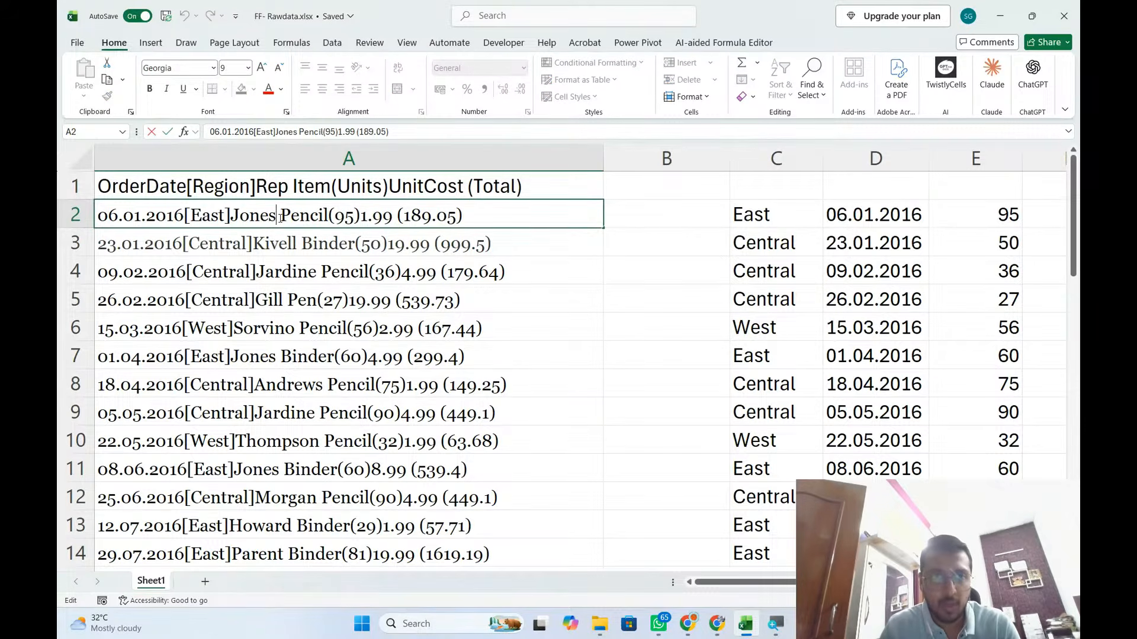
double_click(280, 216)
key("ctrl+c")
key("Escape")
key("Right")
key("ctrl+v")
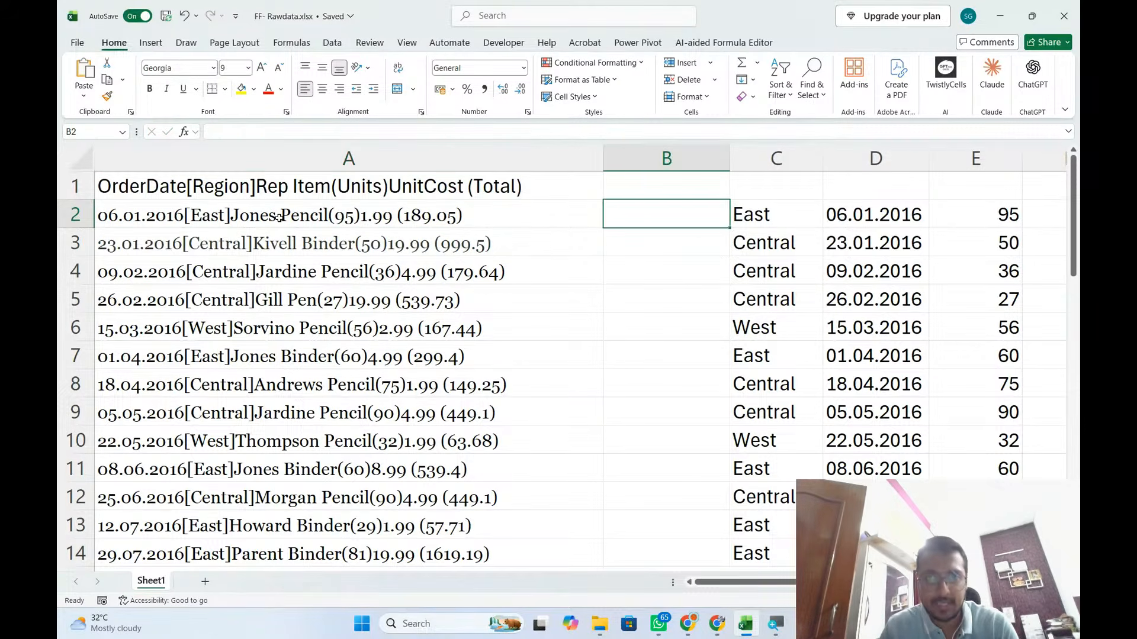
Copy only the rep's name from the Pen Set record in A17 into B17 as a second example.
scroll(287, 405, "down", 1)
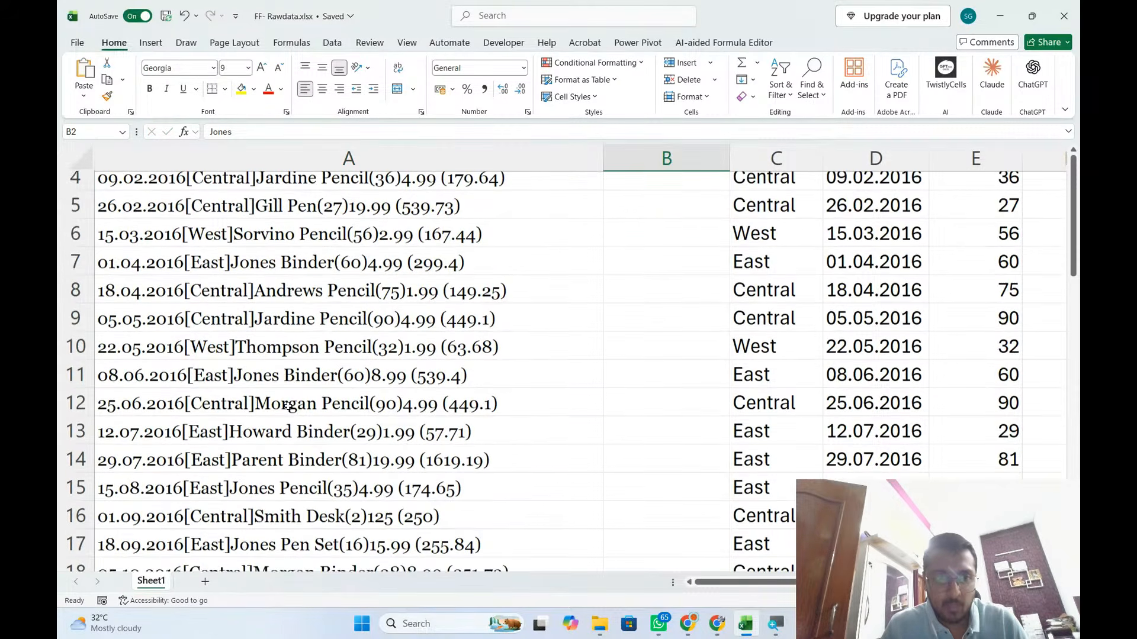
double_click(275, 521)
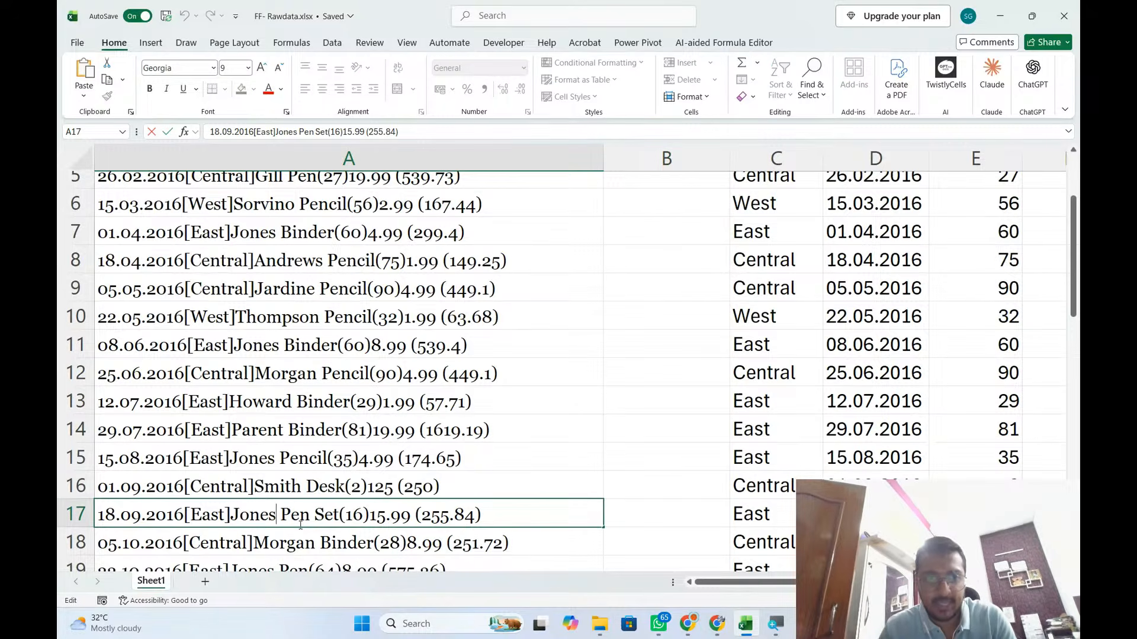
key("ctrl+shift+Left")
key("Return")
key("Up")
key("Right")
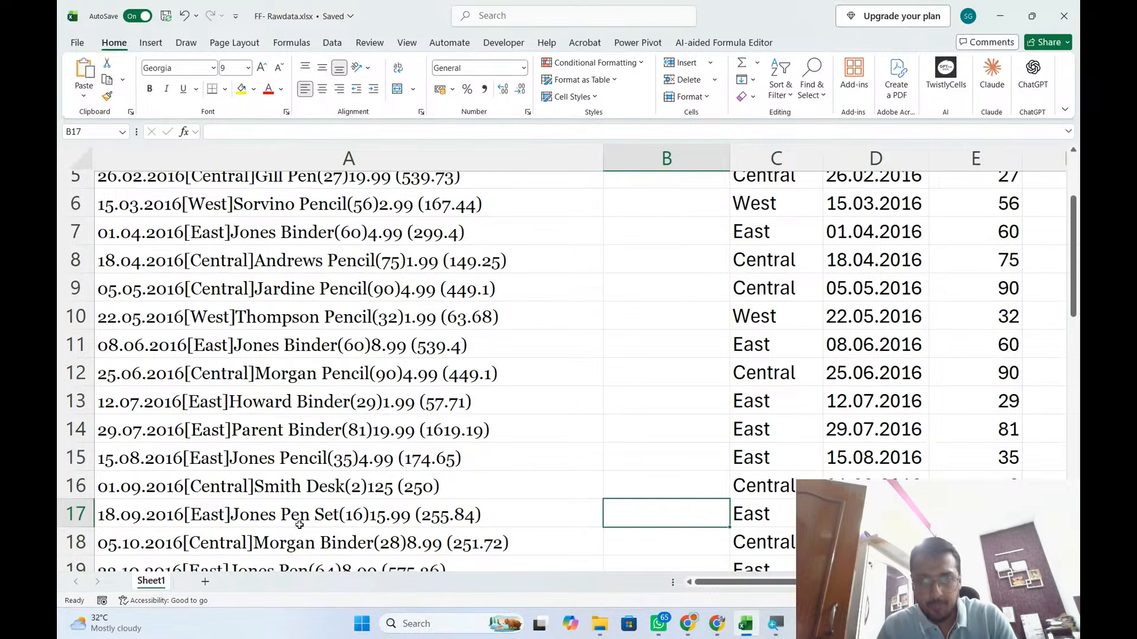
key("ctrl+v")
Flash Fill the rep names down column B from the examples in B2 and B17.
scroll(594, 382, "up", 2)
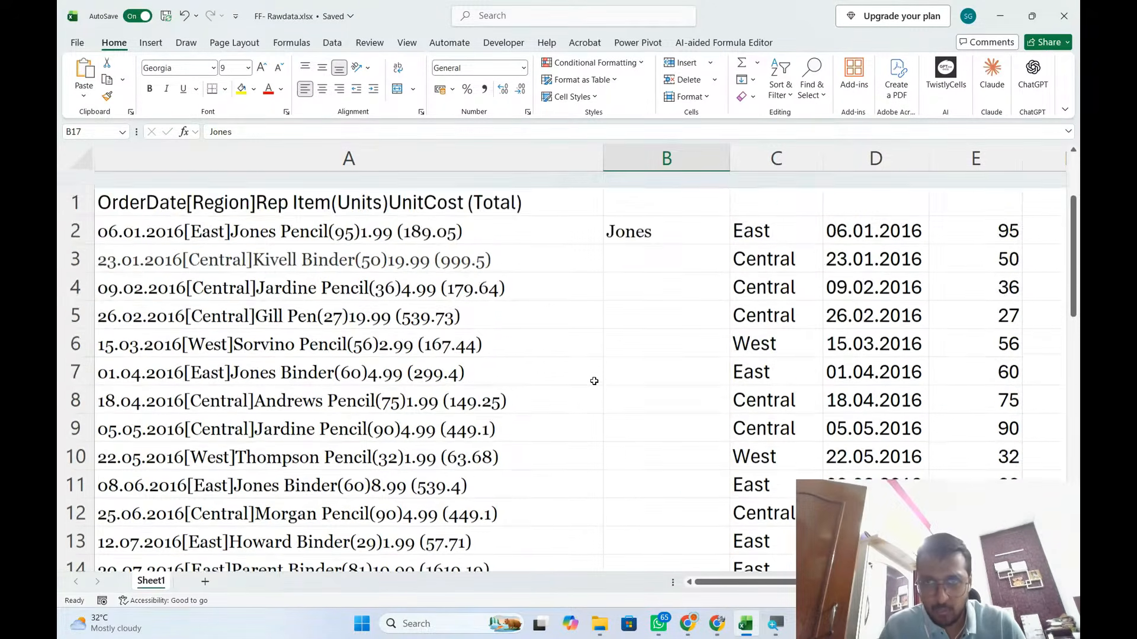
scroll(594, 381, "down", 1)
scroll(594, 381, "up", 1)
scroll(594, 381, "down", 2)
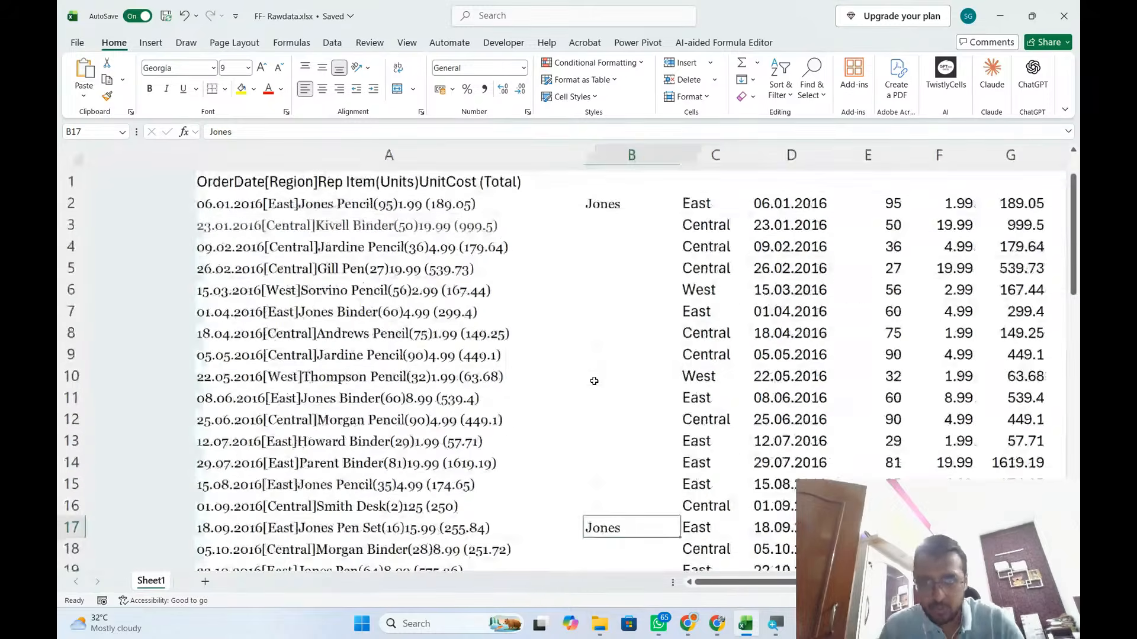
scroll(593, 382, "down", 2)
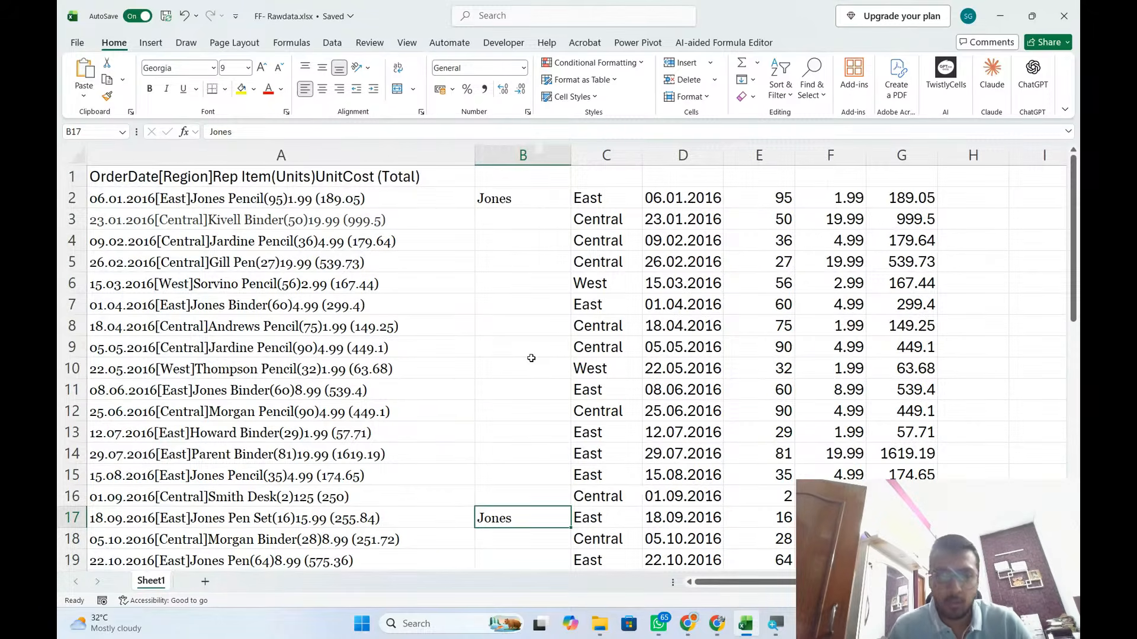
key("ctrl+e")
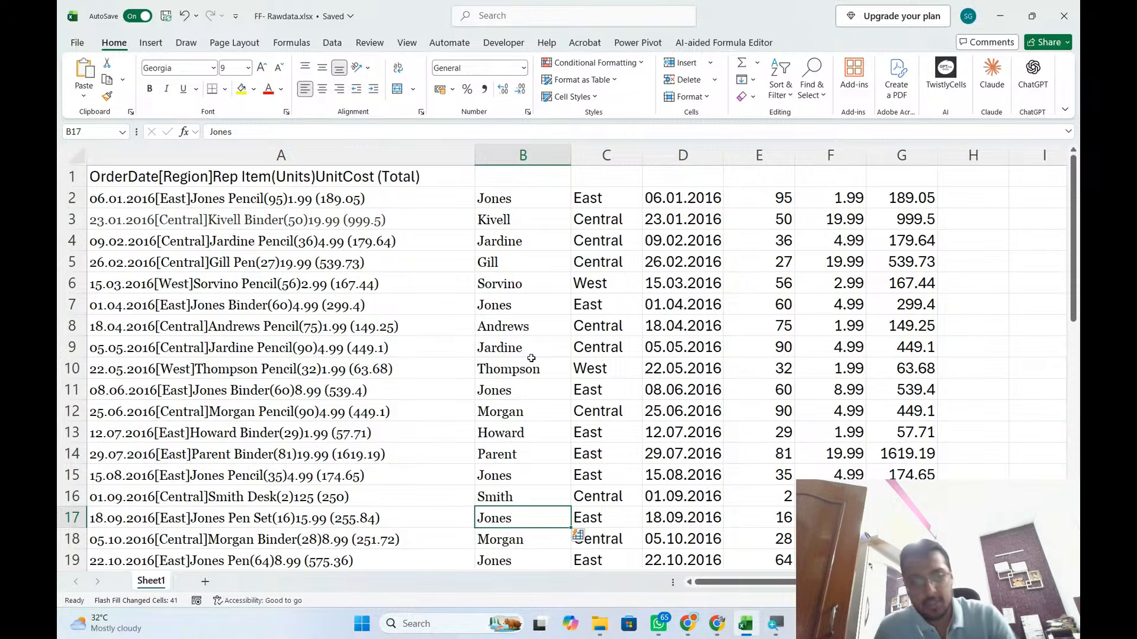
key("alt+Tab")
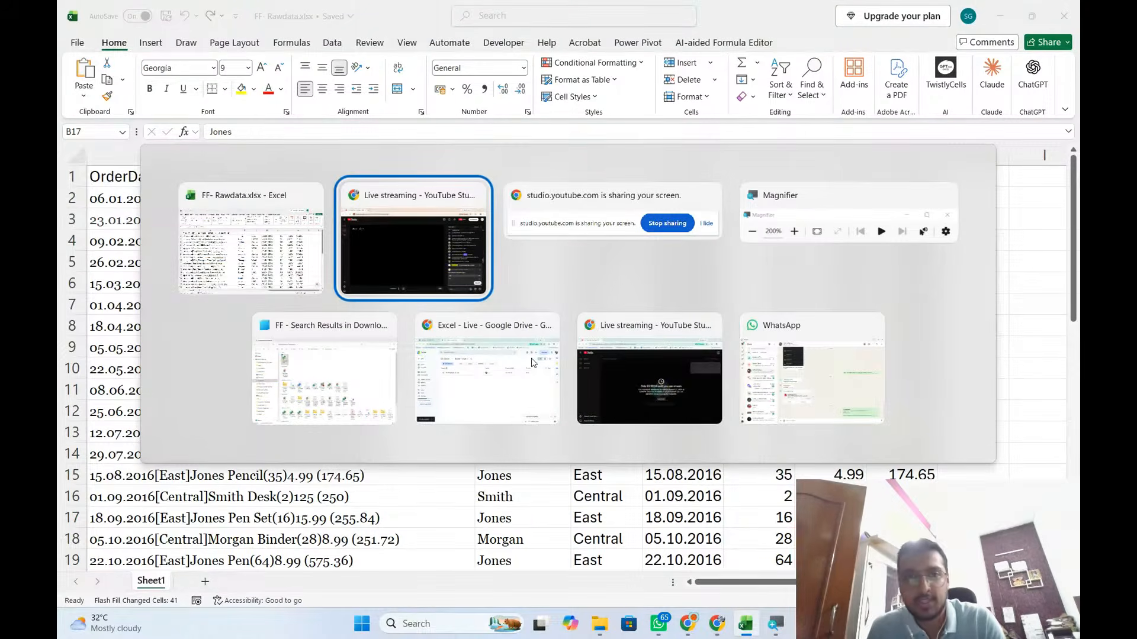
key("alt+shift+Tab")
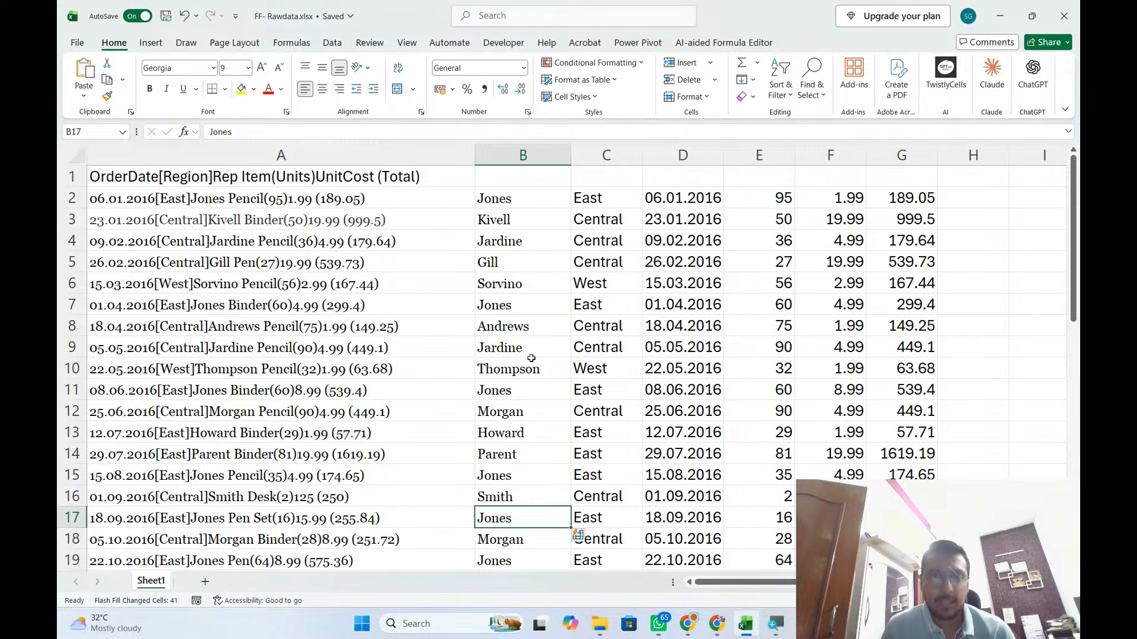
Copy the item name Pencil from the combined record in A2 into H2.
double_click(342, 199)
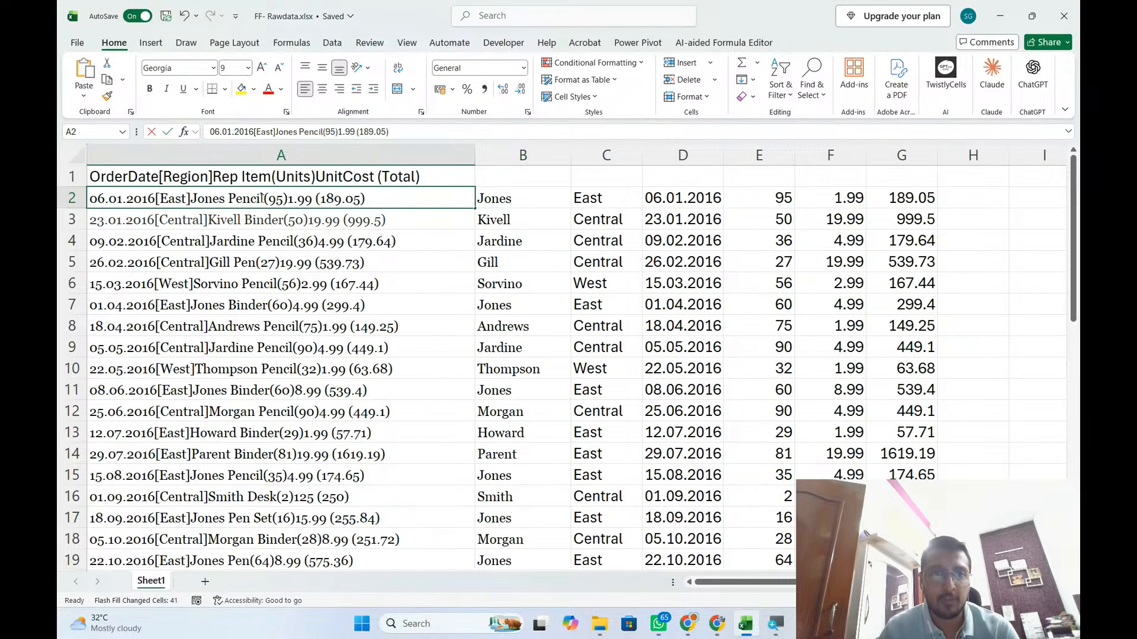
key("Left")
key("Left")
key("Left")
key("Left")
key("Left")
key("Left")
key("ctrl+shift+Left")
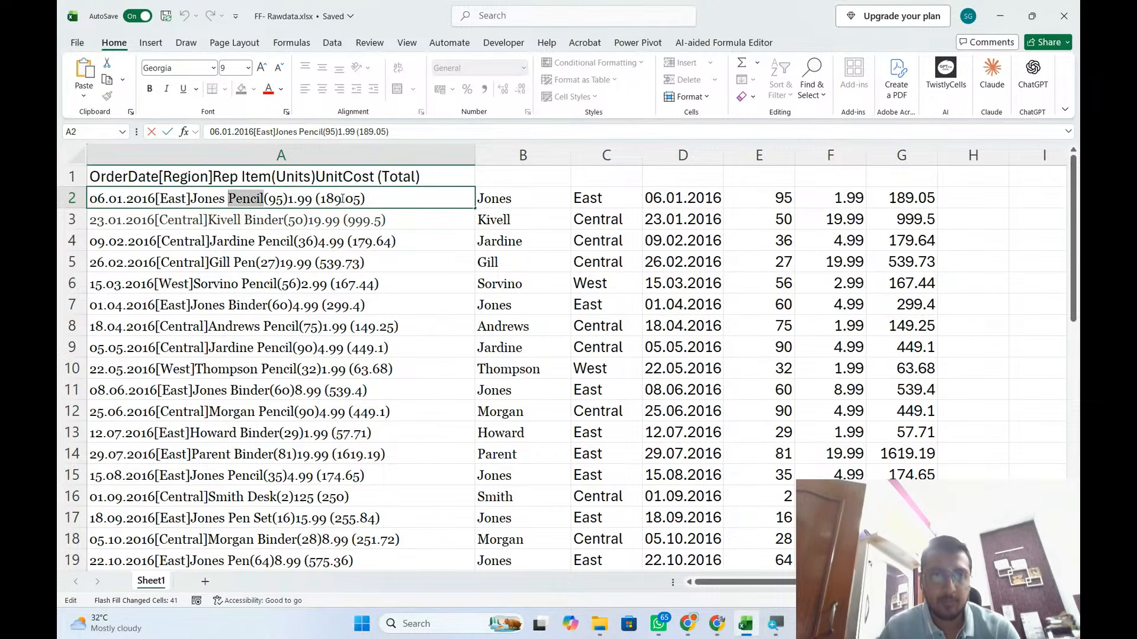
key("Return")
key("Up")
key("Right")
key("Right")
key("Right")
key("Right")
key("Right")
key("Right")
key("Right")
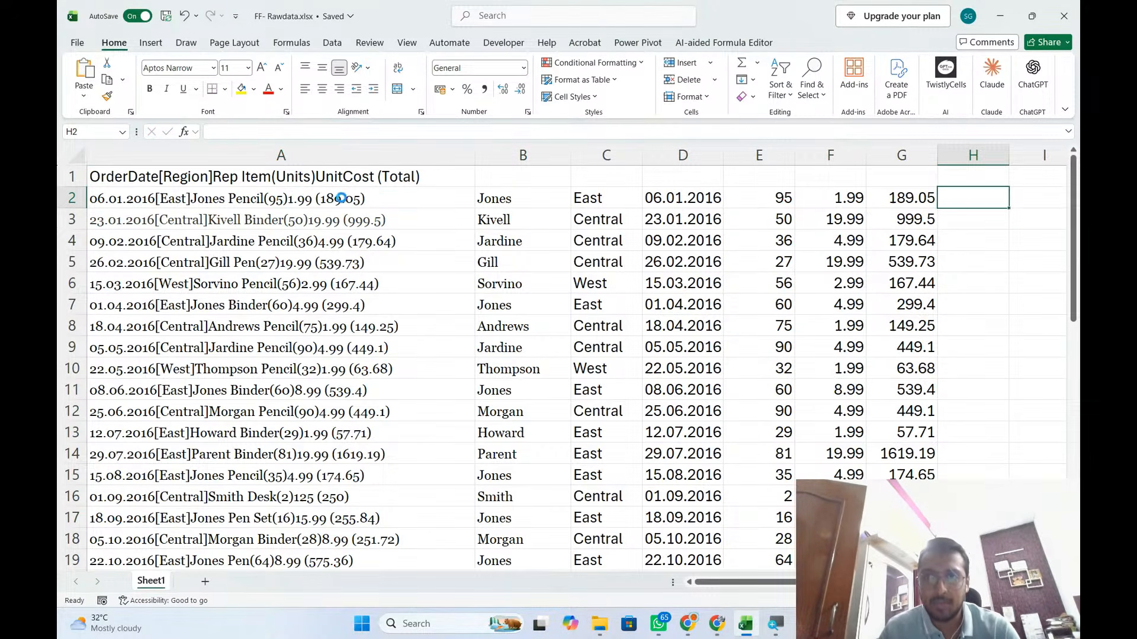
key("ctrl+v")
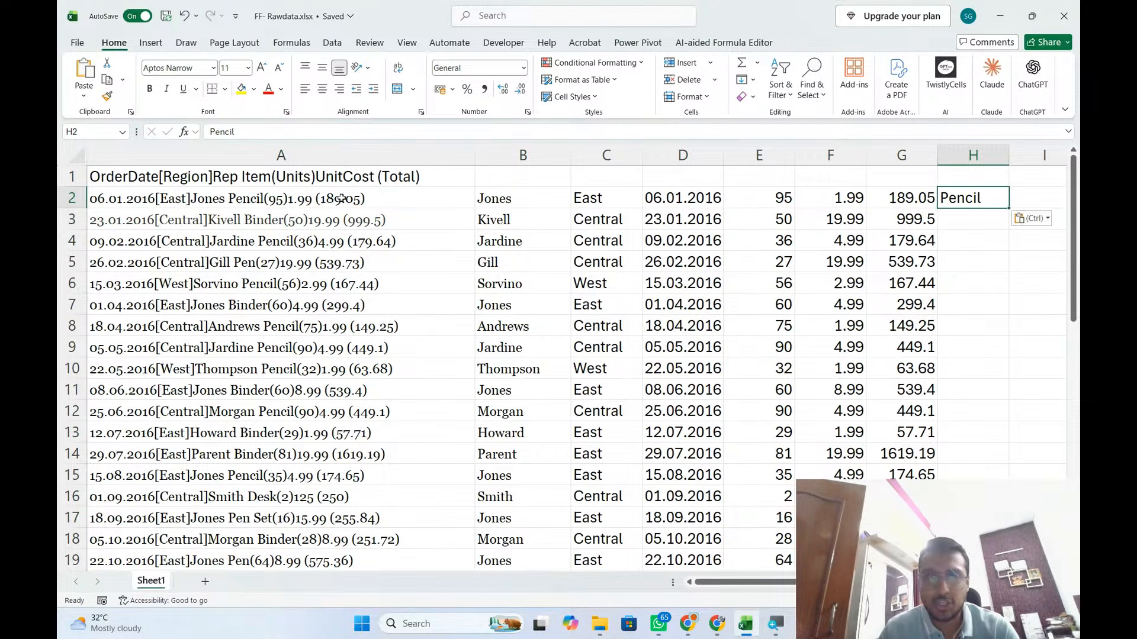
Copy the item name Pen Set from A17 into H17 as a second example and Flash Fill the item names down column H.
double_click(260, 518)
double_click(261, 518)
key("ctrl+shift+Left")
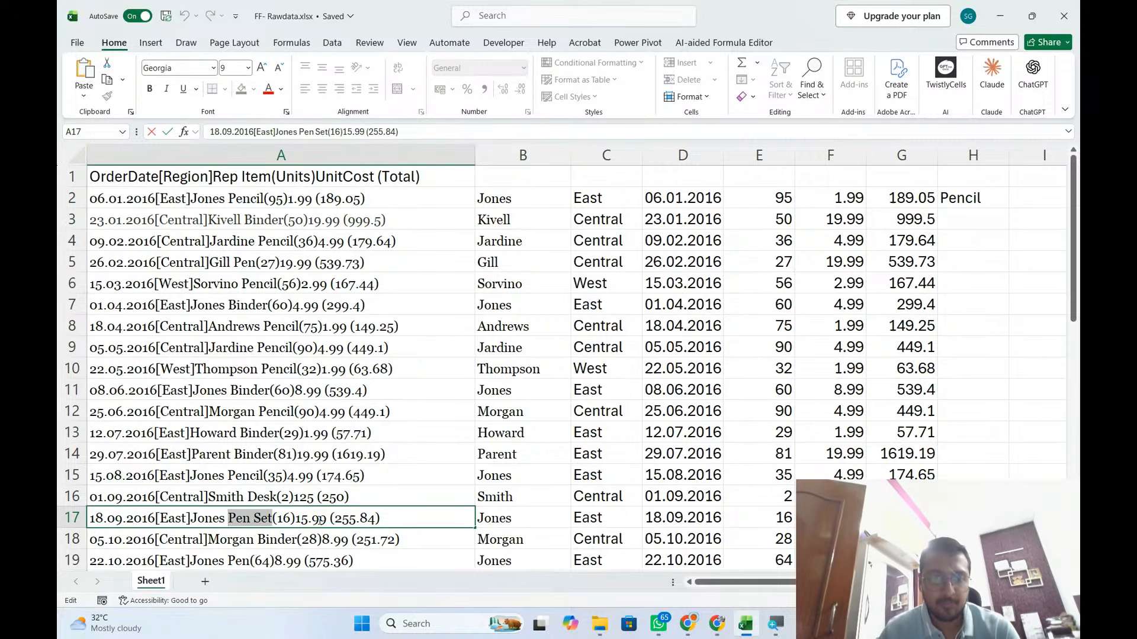
key("ctrl+c")
key("Return")
key("Up")
key("Right")
key("Right")
key("Right")
key("Right")
key("Right")
key("Right")
key("Right")
key("ctrl+v")
key("ctrl+e")
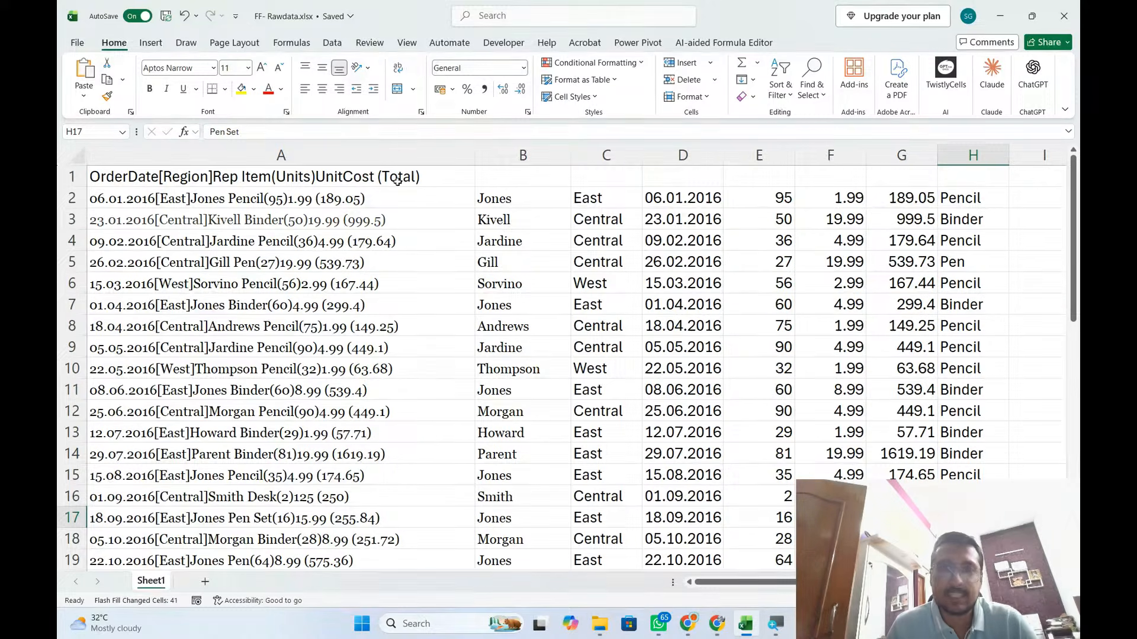
left_click_drag(525, 153, 977, 155)
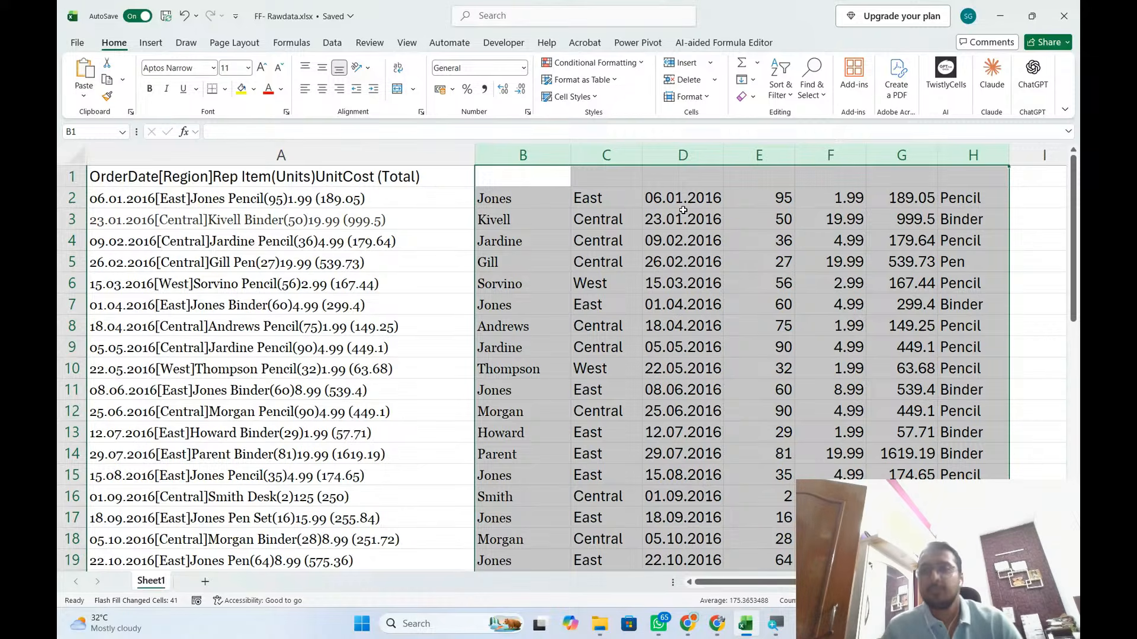
left_click(682, 210)
key("alt+Tab")
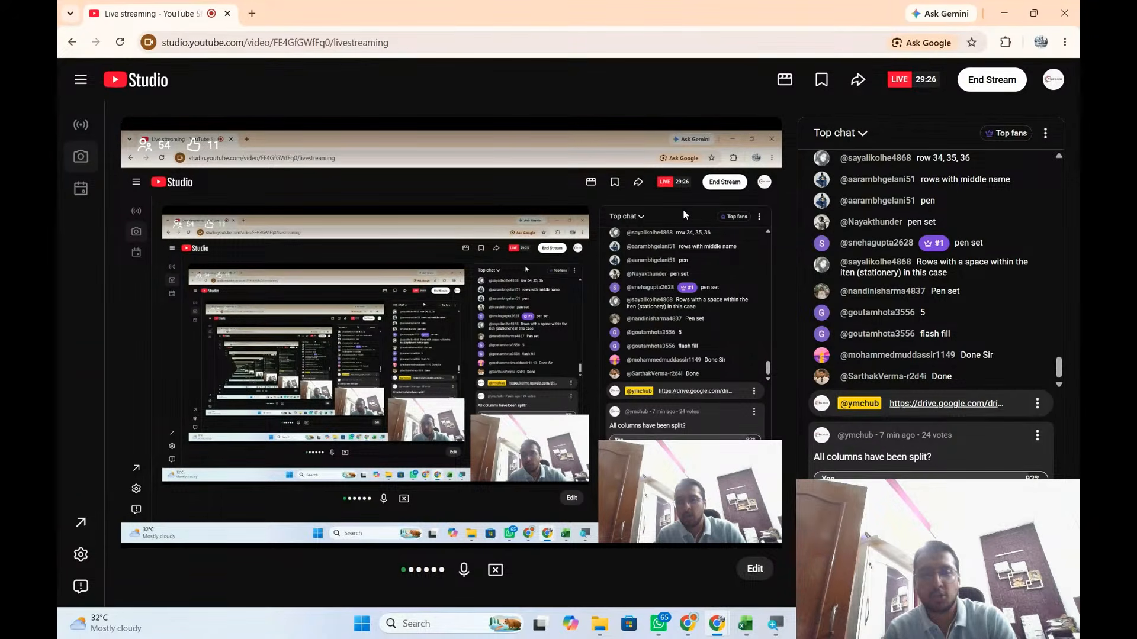
key("alt+Tab")
Enter the headers Rep, Region and Order Date in cells B1, C1 and D1.
key("ctrl+Home")
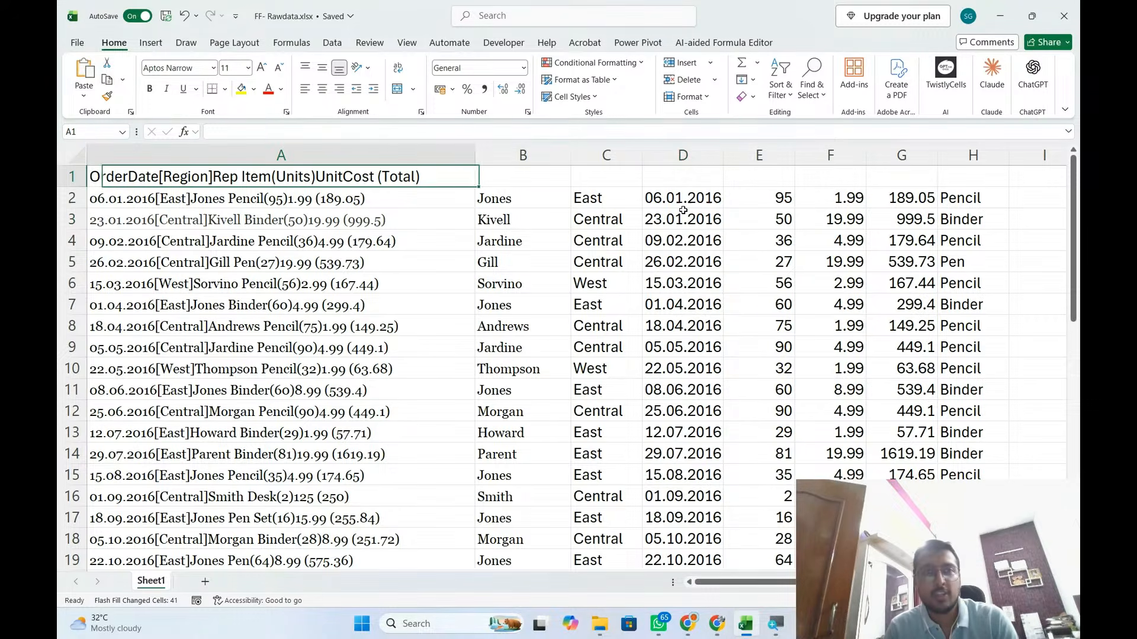
key("F2")
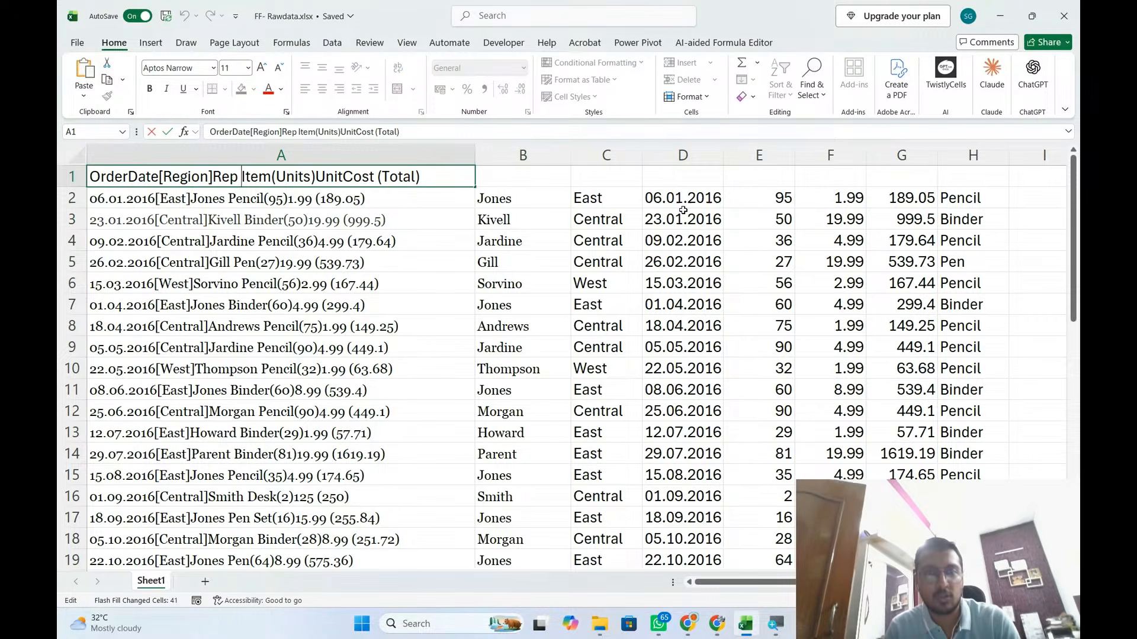
key("Tab")
type("Rep")
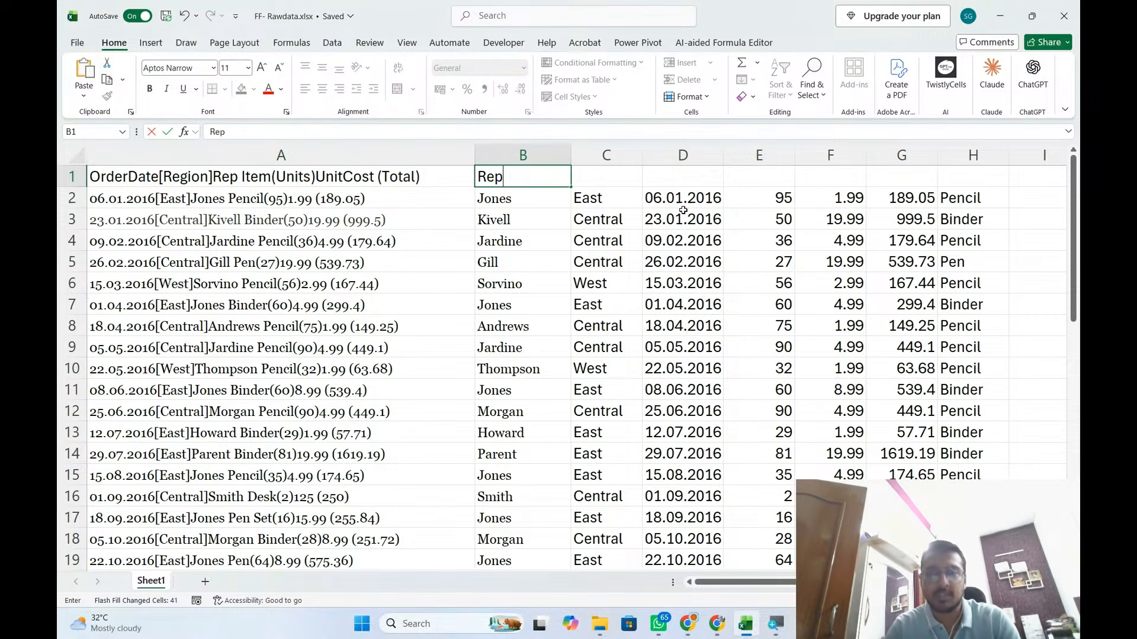
key("Tab")
type("Region")
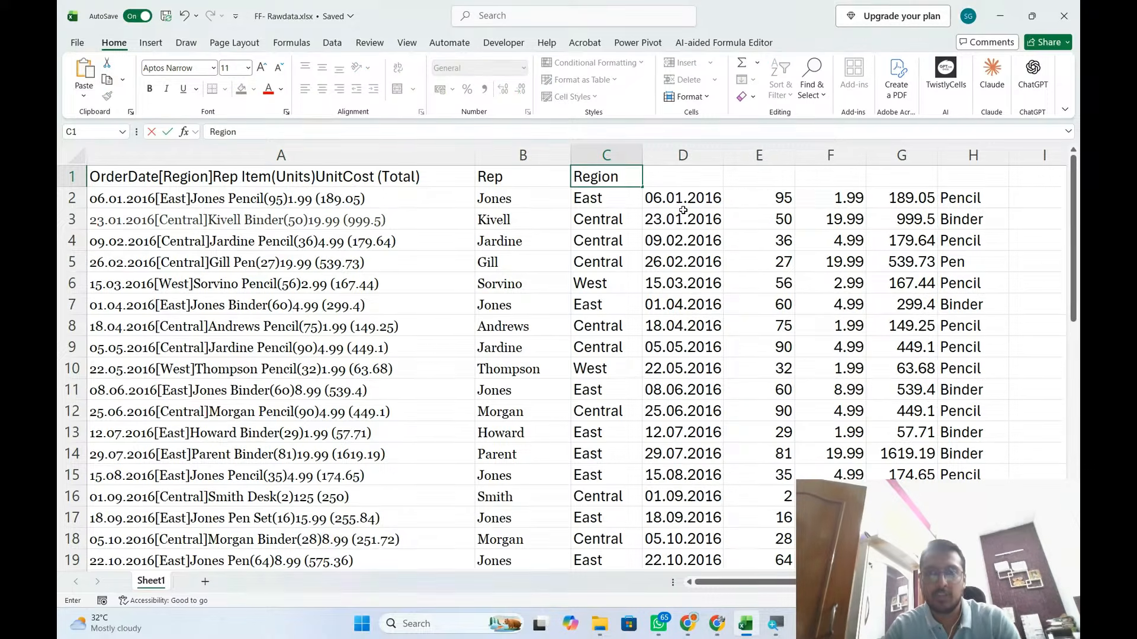
key("Tab")
type("Order Date")
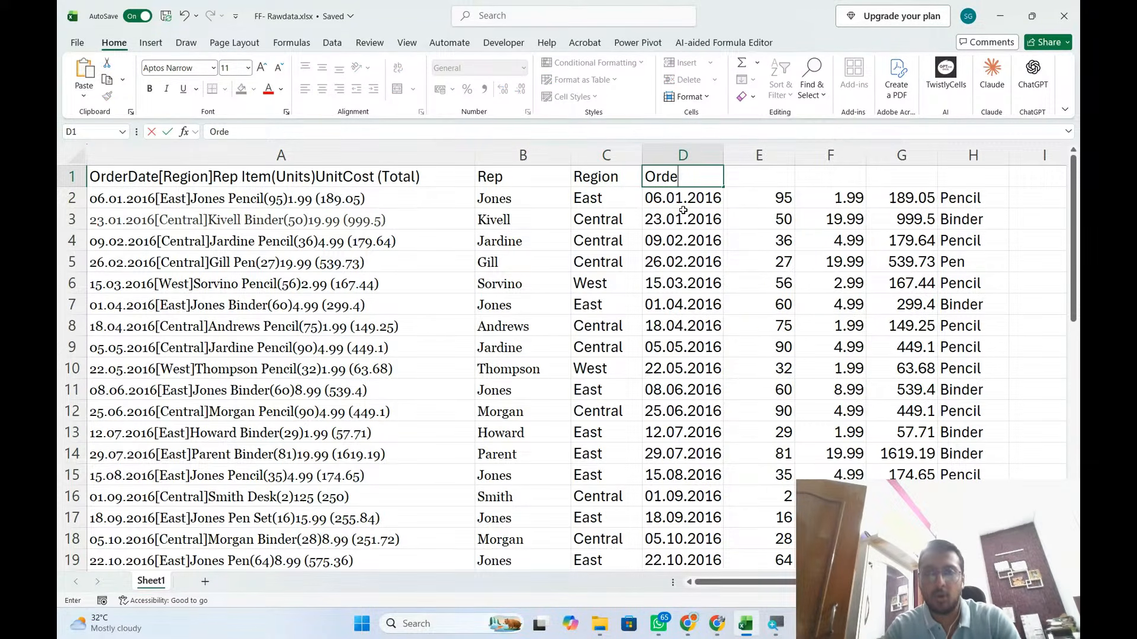
key("Down")
Enter the header Units in E1 and Unit Cost in F1.
key("Up")
key("Right")
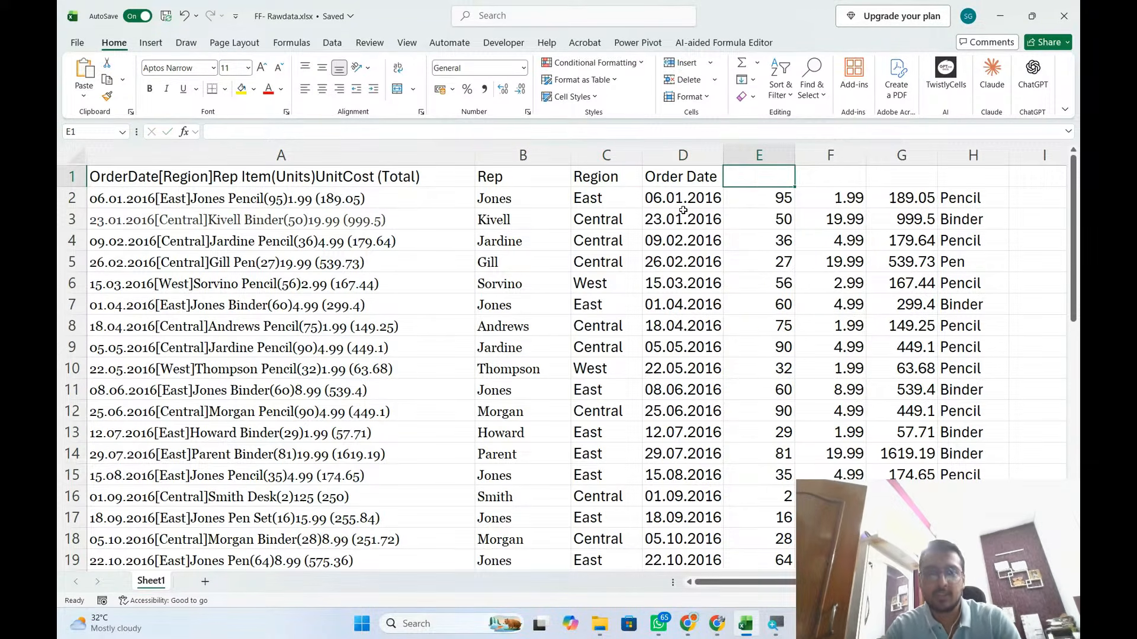
type("Units")
type("Unit Cot")
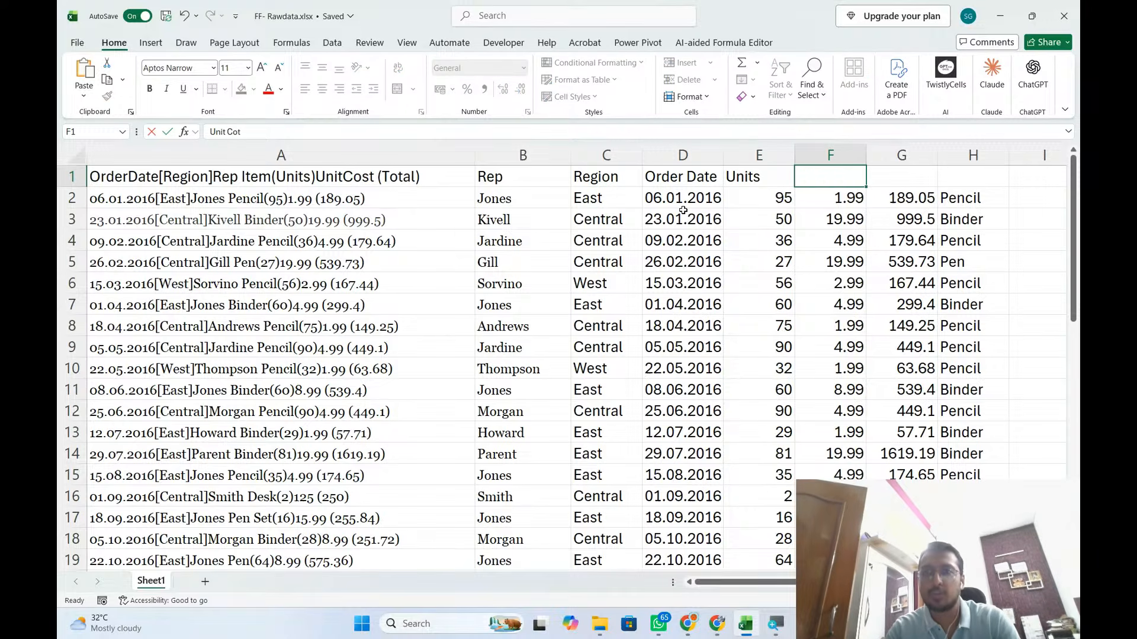
key("Return")
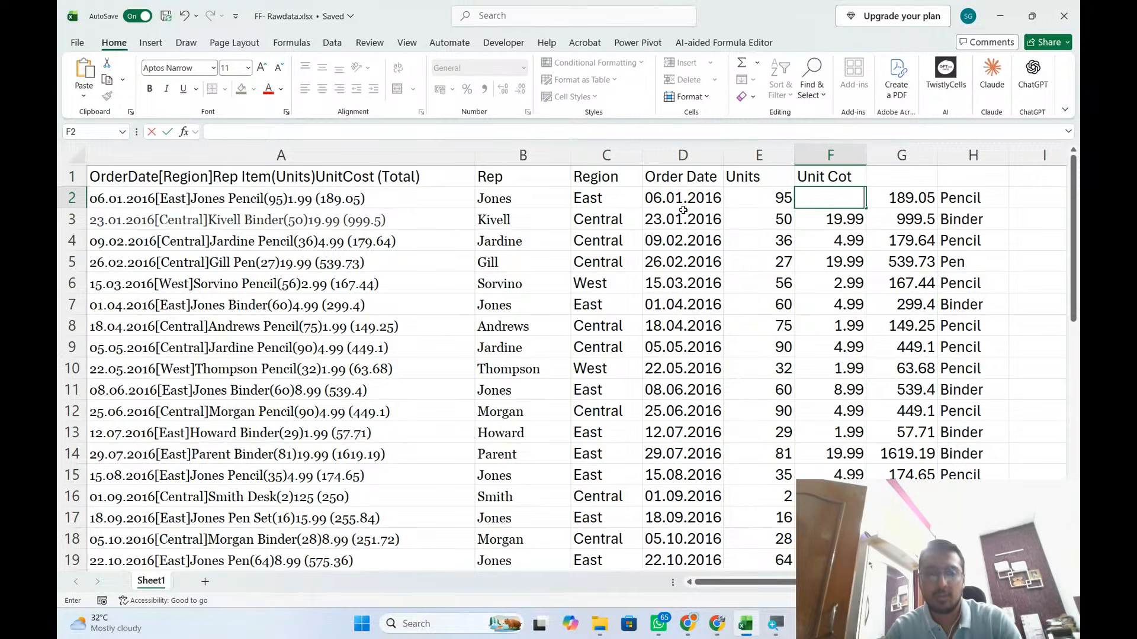
key("Up")
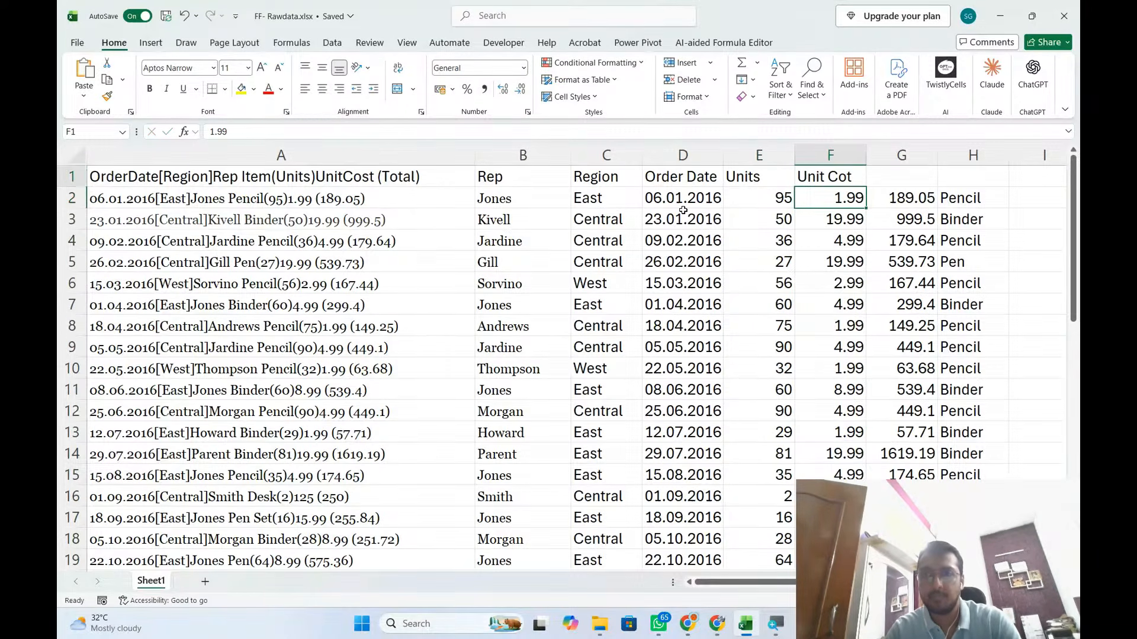
key("F2")
key("BackSpace")
type("st")
key("Return")
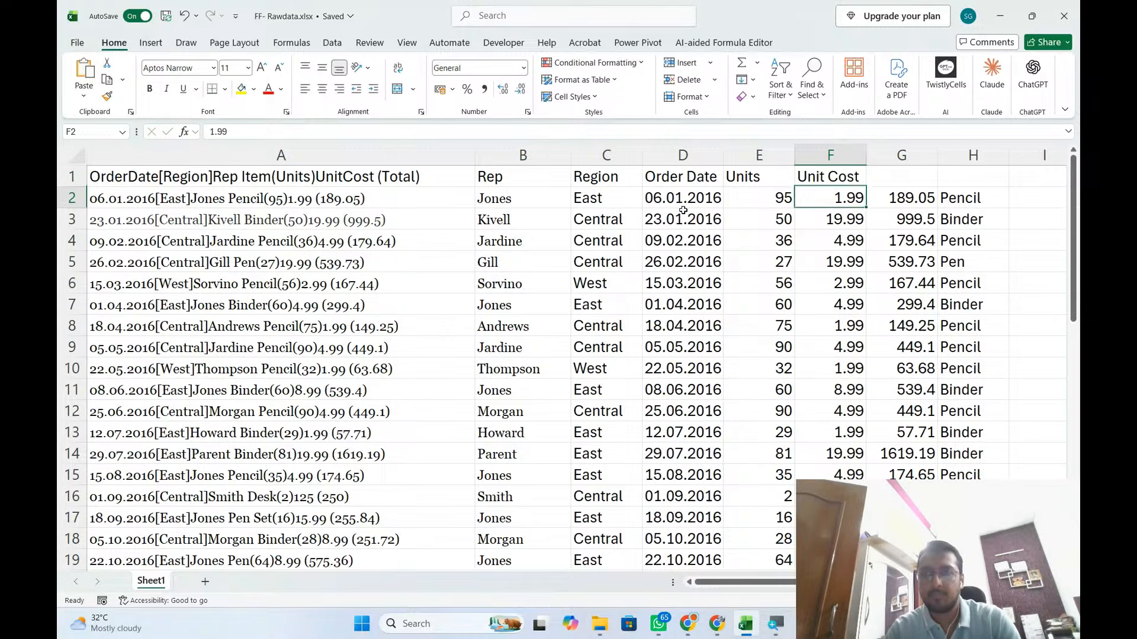
Enter the header Total in G1 and Item in H1.
key("Up")
key("Right")
type("Total")
key("Return")
key("Up")
key("Right")
type("Item")
key("Return")
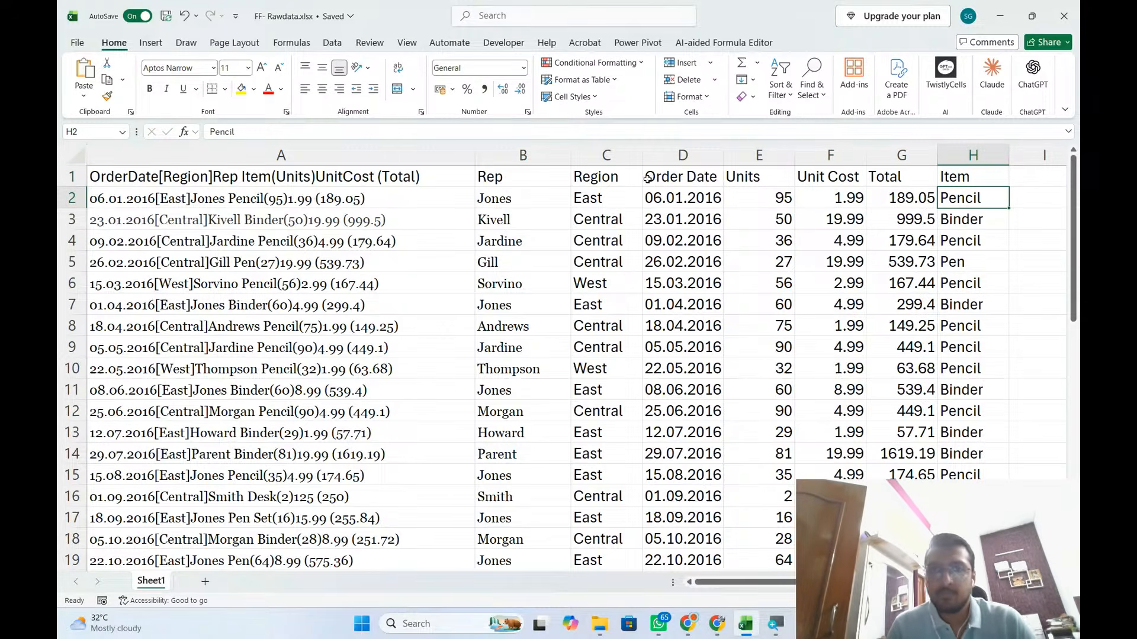
Make the header cells B1 through H1 bold.
left_click(536, 176)
key("ctrl+shift+Right")
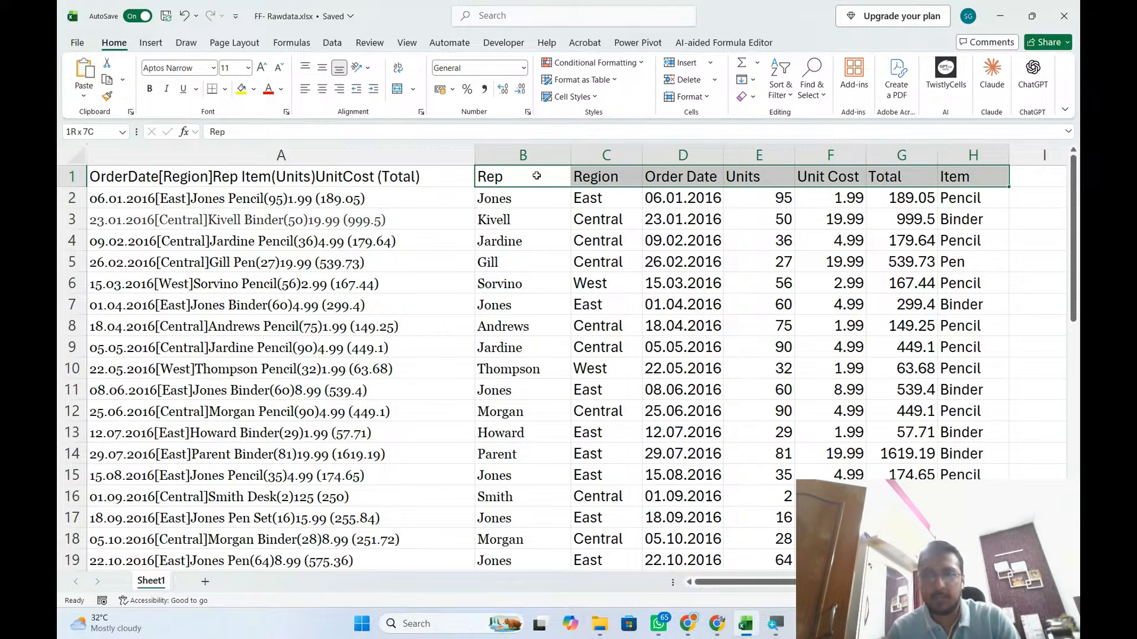
key("ctrl+b")
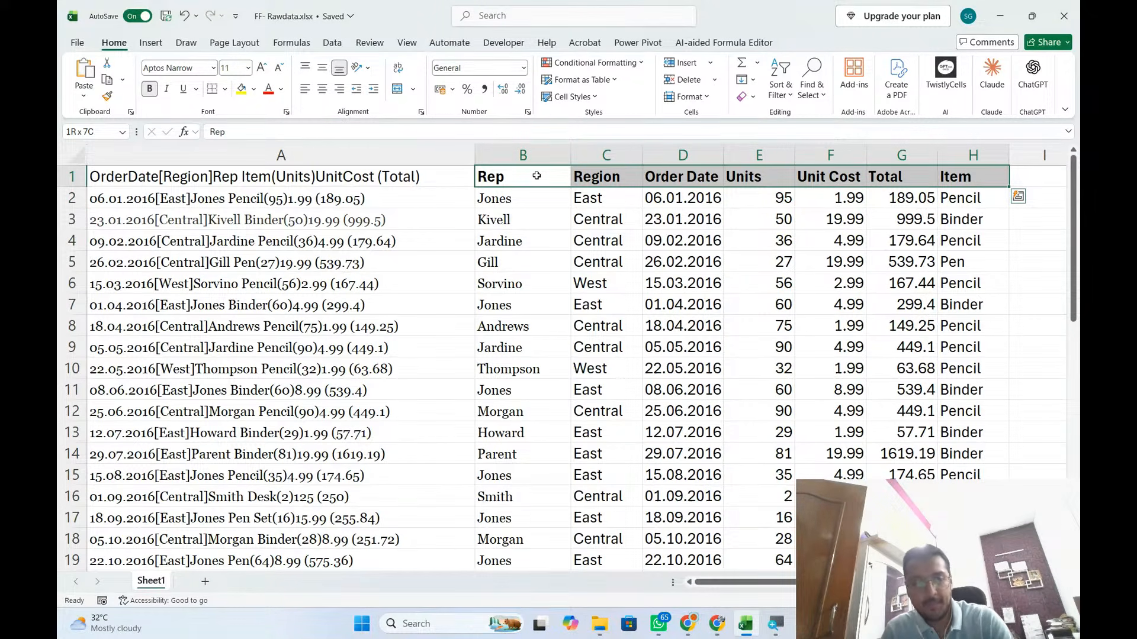
key("alt+Tab")
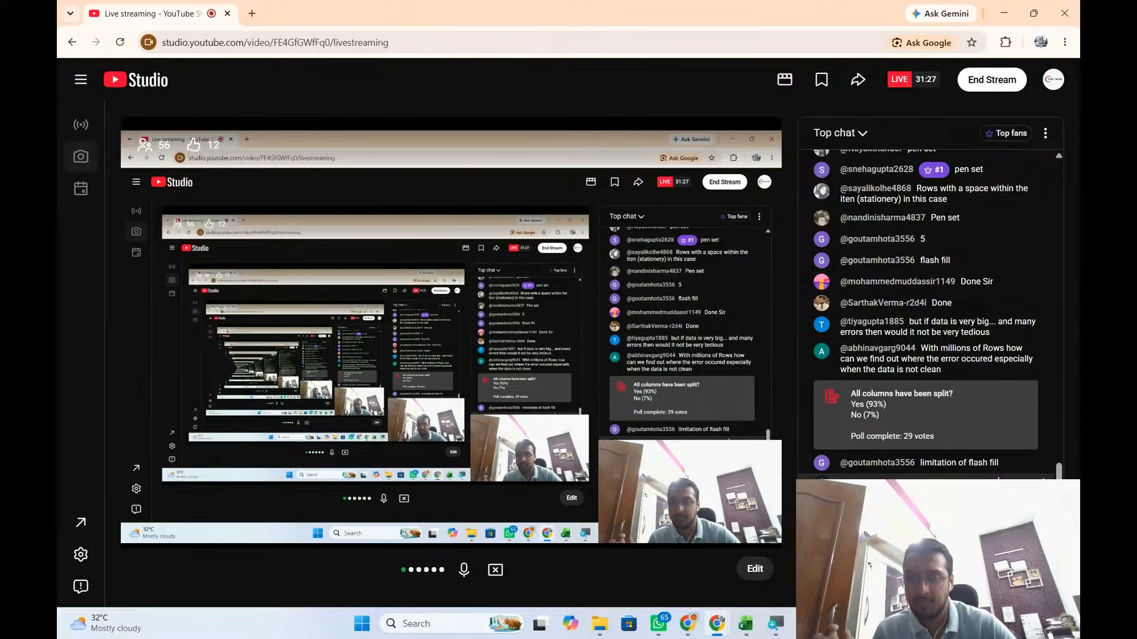
key("alt+Tab")
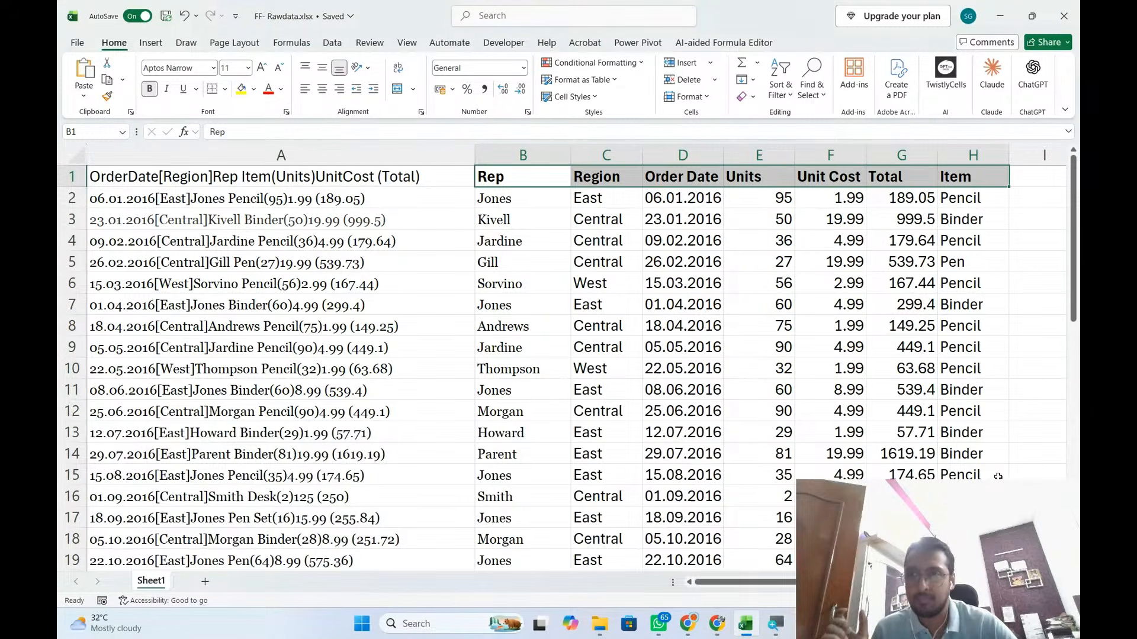
key("alt+Tab")
key("alt+Tab")
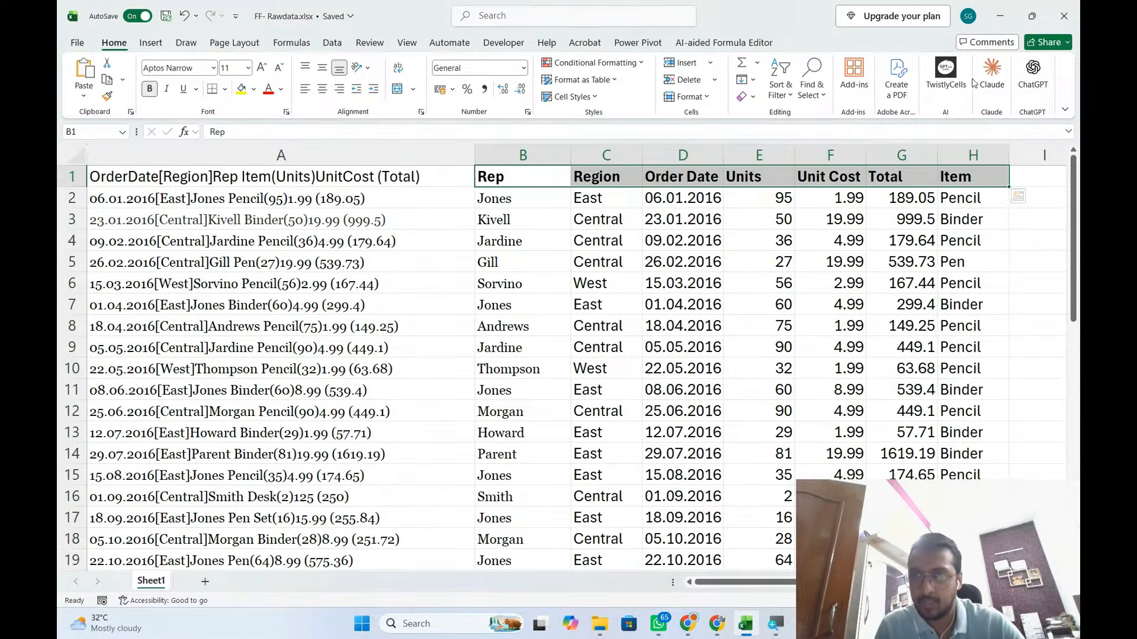
left_click(973, 154)
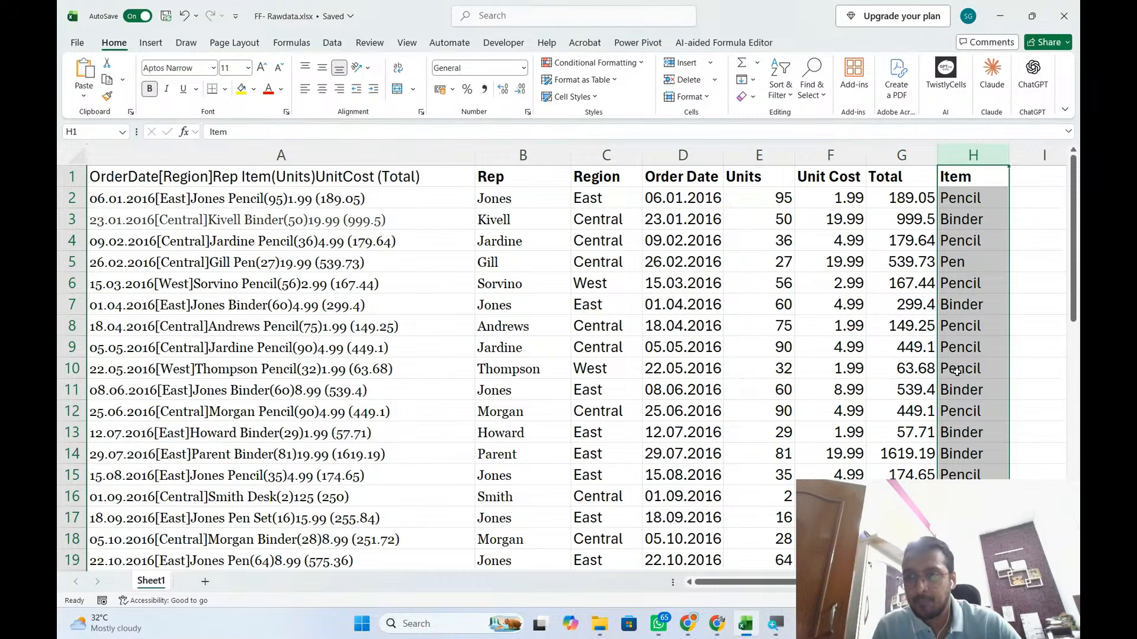
key("alt+Tab")
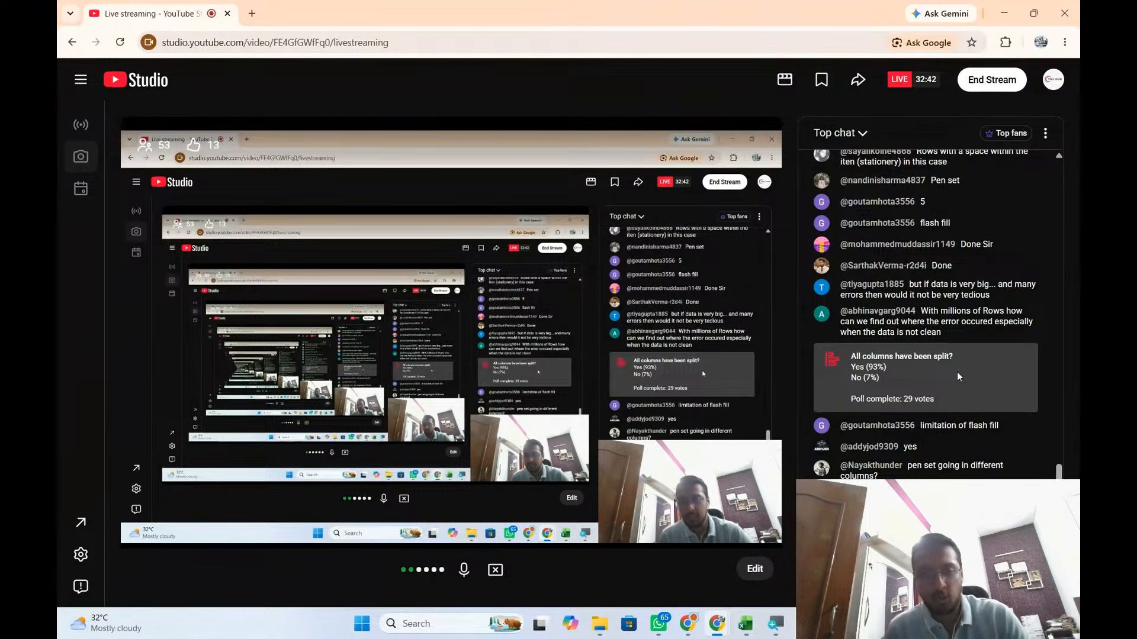
key("alt+Tab")
left_click(986, 191)
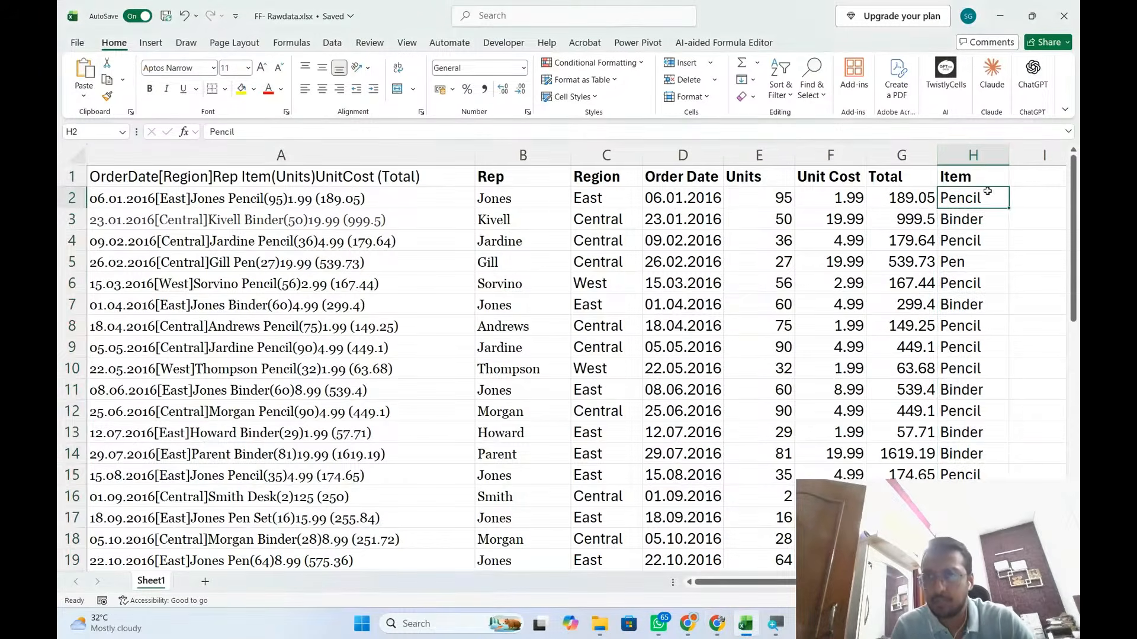
left_click(992, 144)
key("Right")
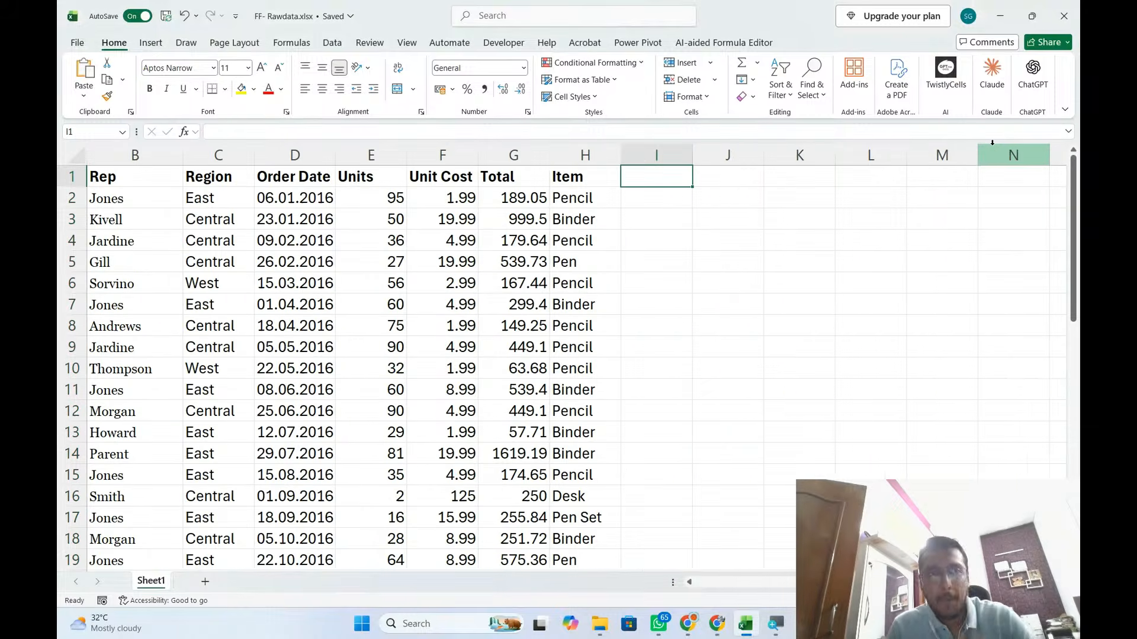
key("Left")
key("Left")
key("Left")
key("Left")
key("Left")
key("Left")
key("Left")
key("Left")
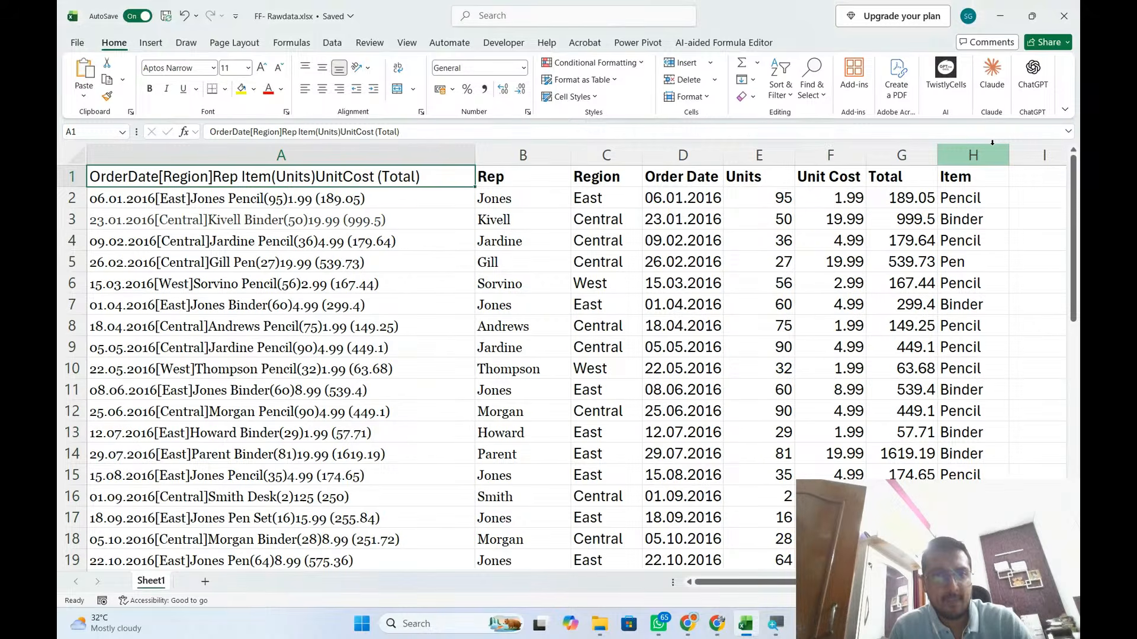
key("Right")
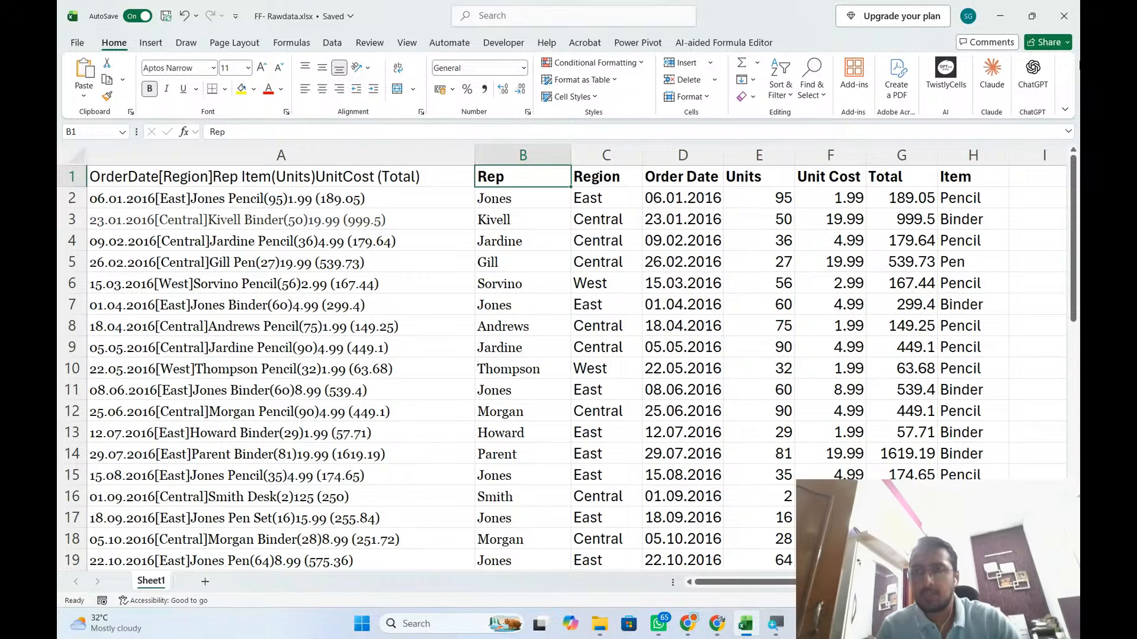
left_click(969, 197)
key("Left")
key("Left")
key("Up")
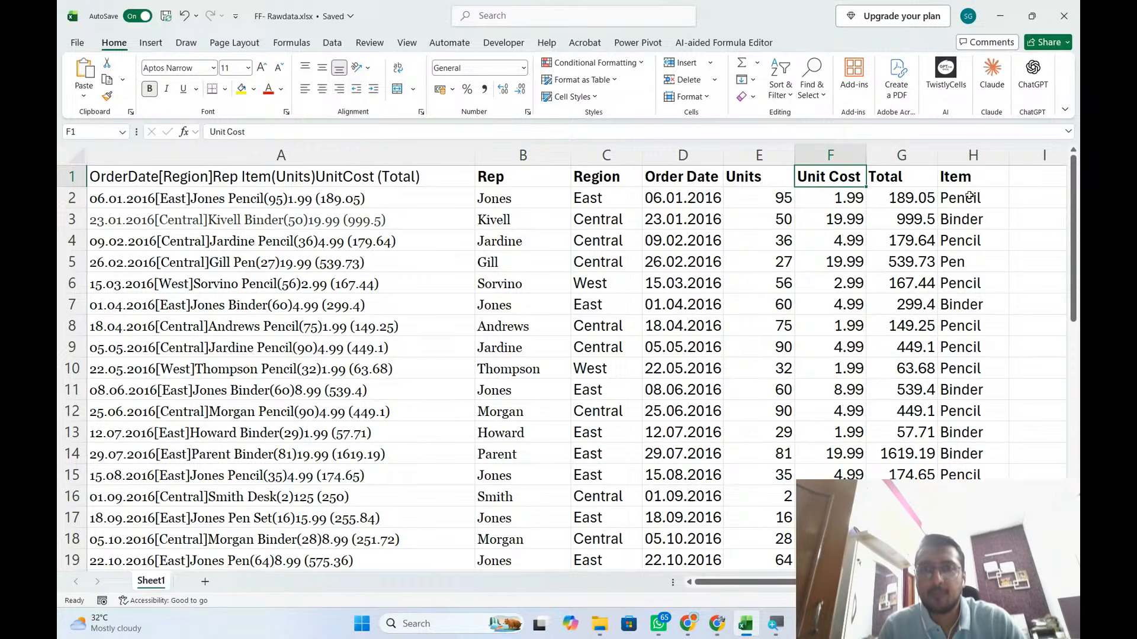
key("Left")
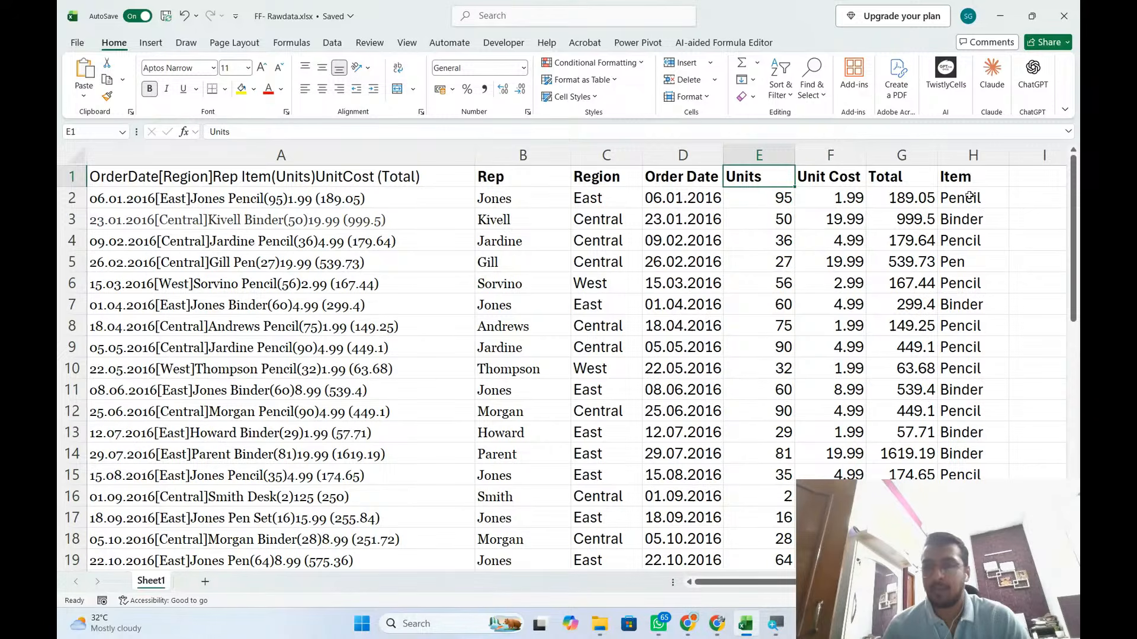
key("Left")
key("Left")
key("Left")
key("Left")
key("Right")
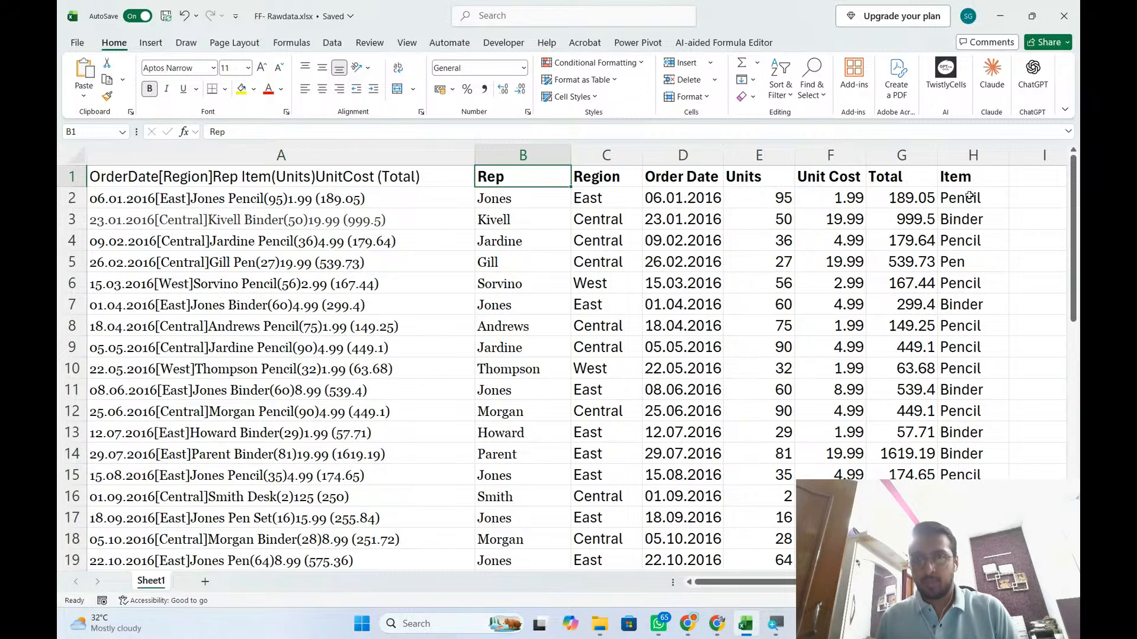
key("Right")
key("Right")
key("Left")
key("Left")
key("Left")
key("Right")
key("Right")
key("Right")
key("Left")
key("Left")
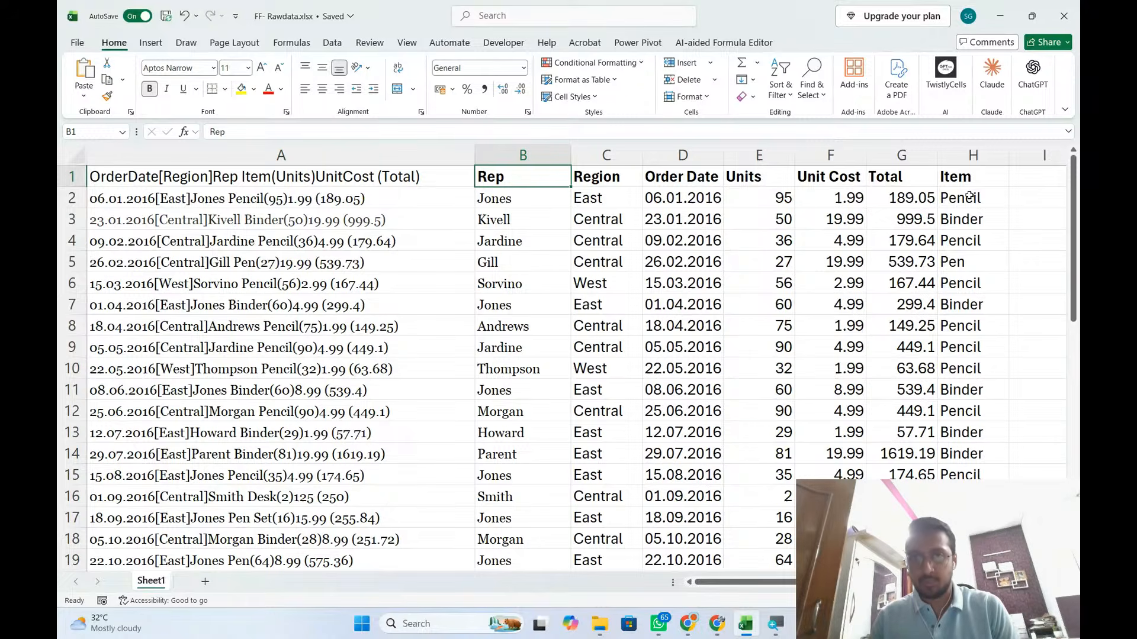
Move the Order Date column ahead of the Rep column by inserting the cut cells at B1, and undo the move.
key("Right")
key("Right")
key("ctrl+shift+Down")
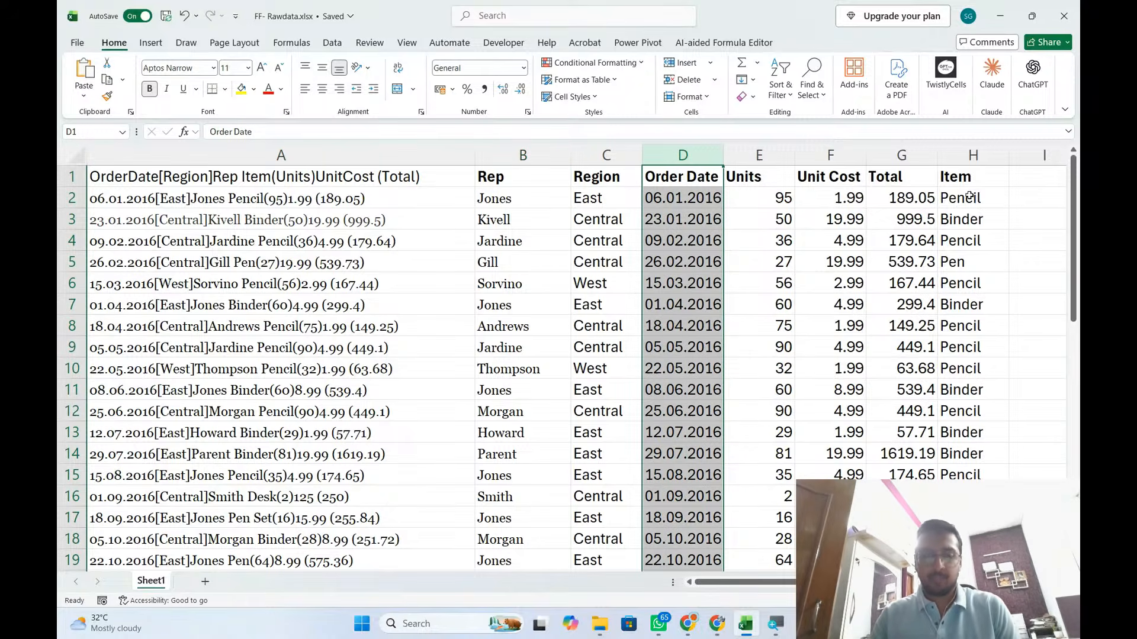
key("ctrl+x")
key("Left")
key("Left")
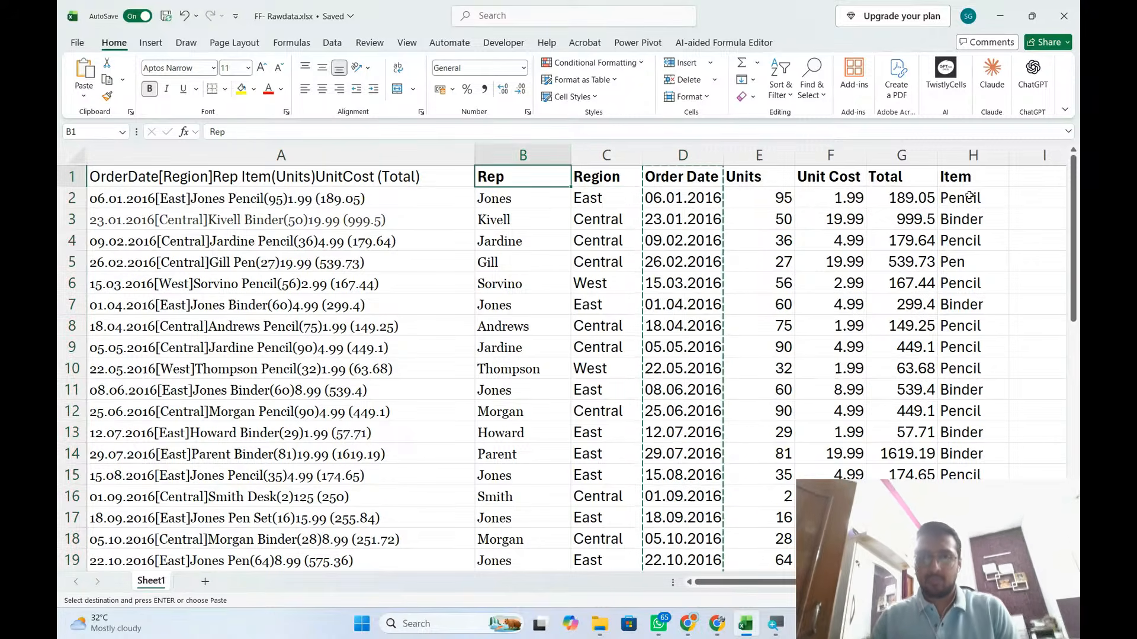
key("ctrl+shift+plus")
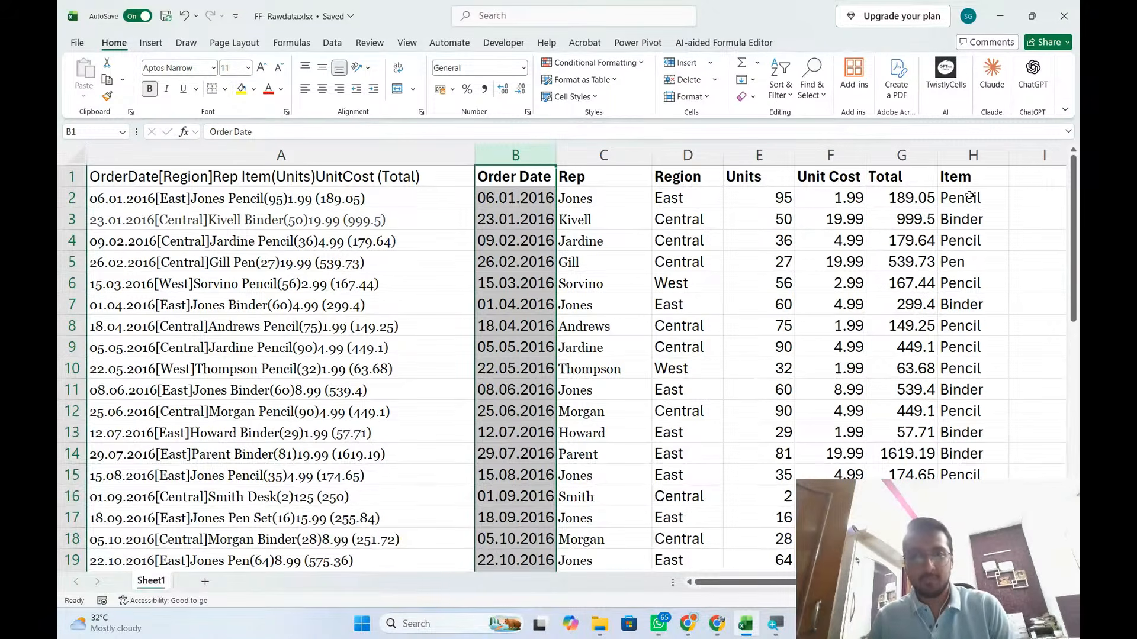
key("ctrl+z")
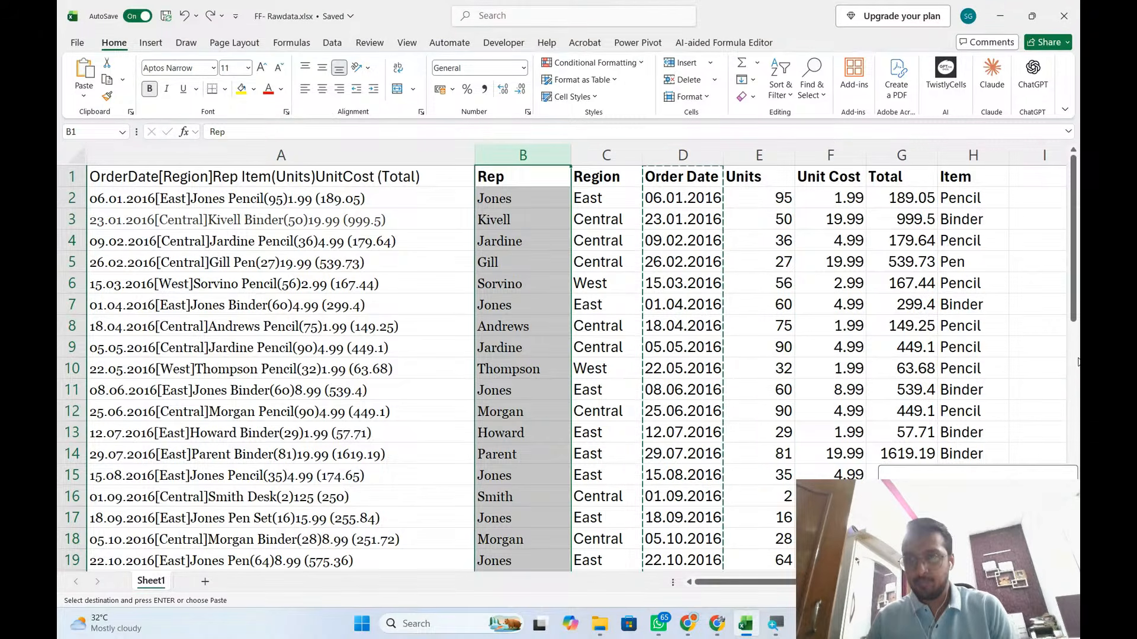
left_click(718, 258)
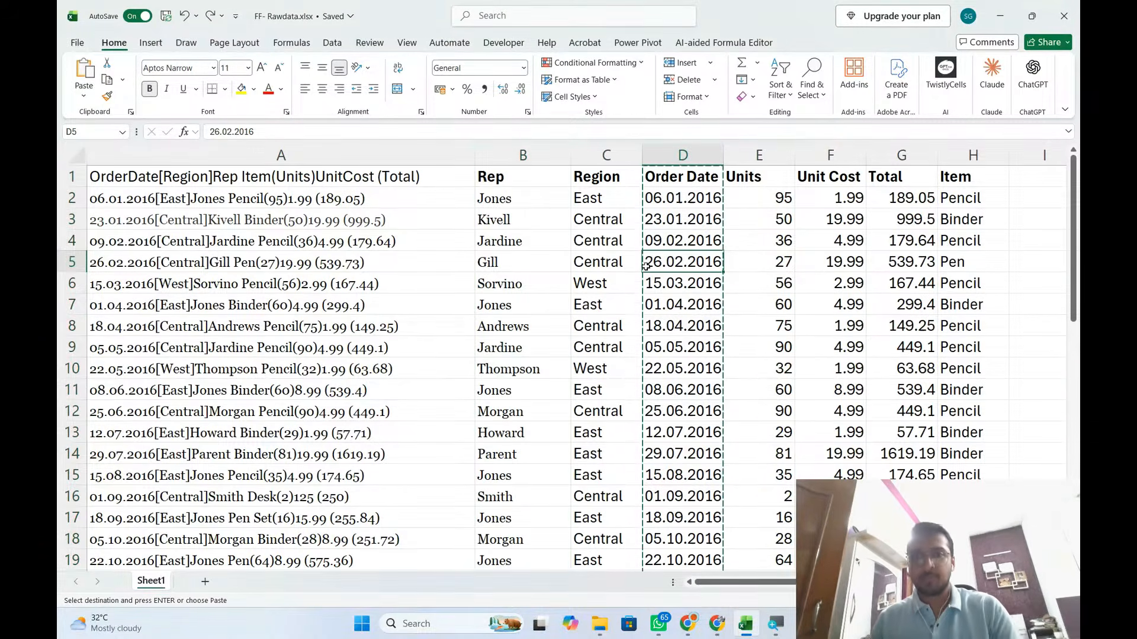
key("Escape")
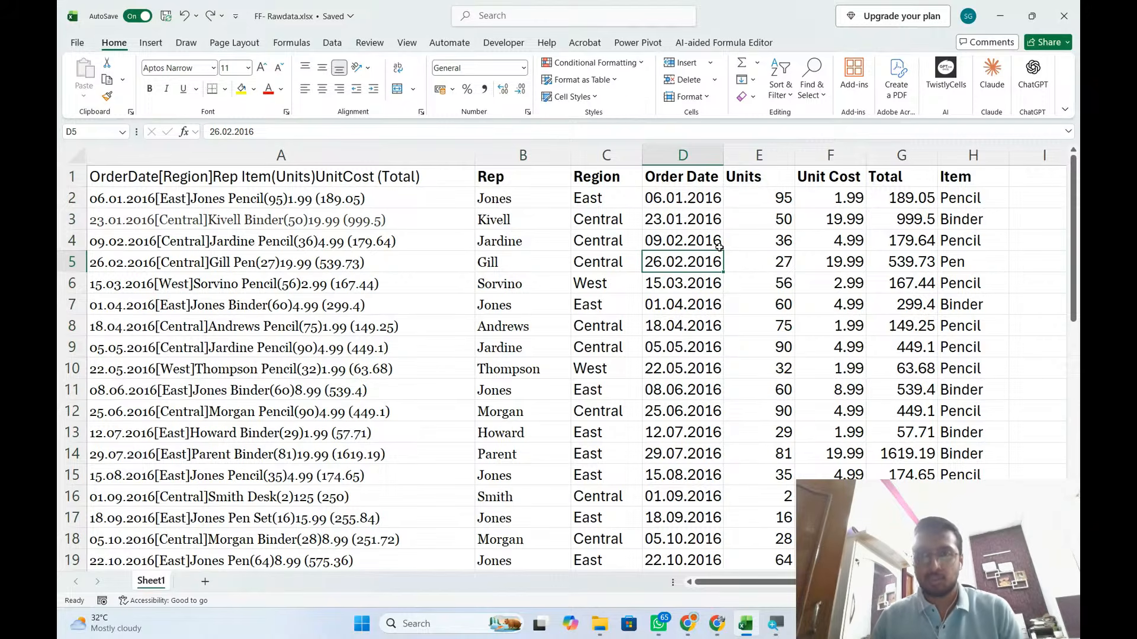
left_click(682, 155)
left_click_drag(682, 156, 520, 157)
left_click(520, 159)
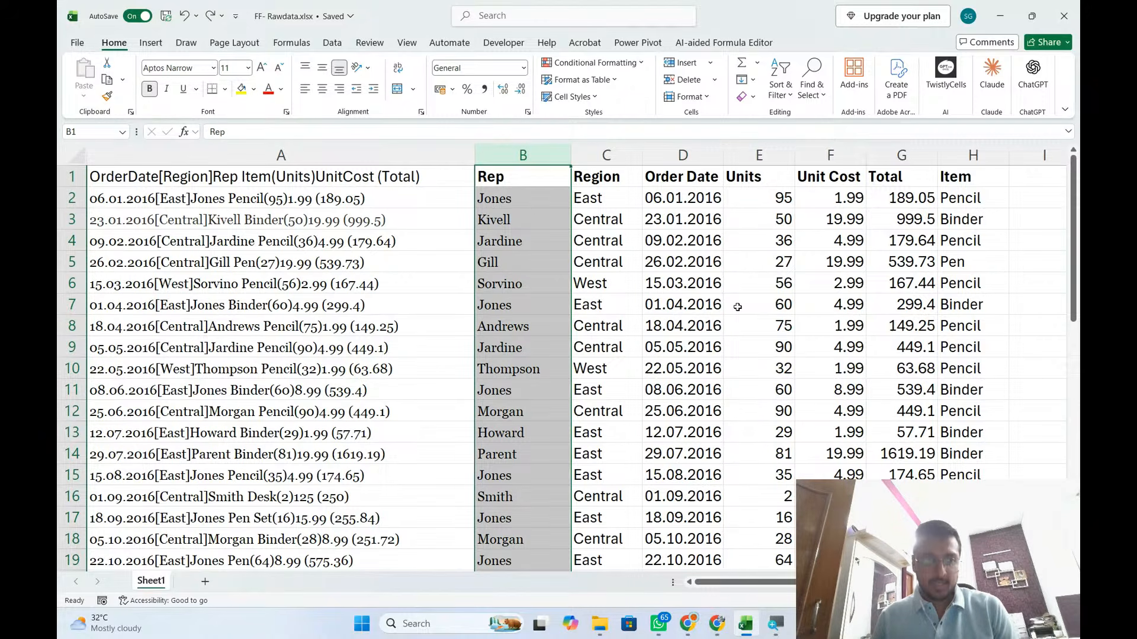
left_click(683, 155)
left_click_drag(682, 155, 515, 153)
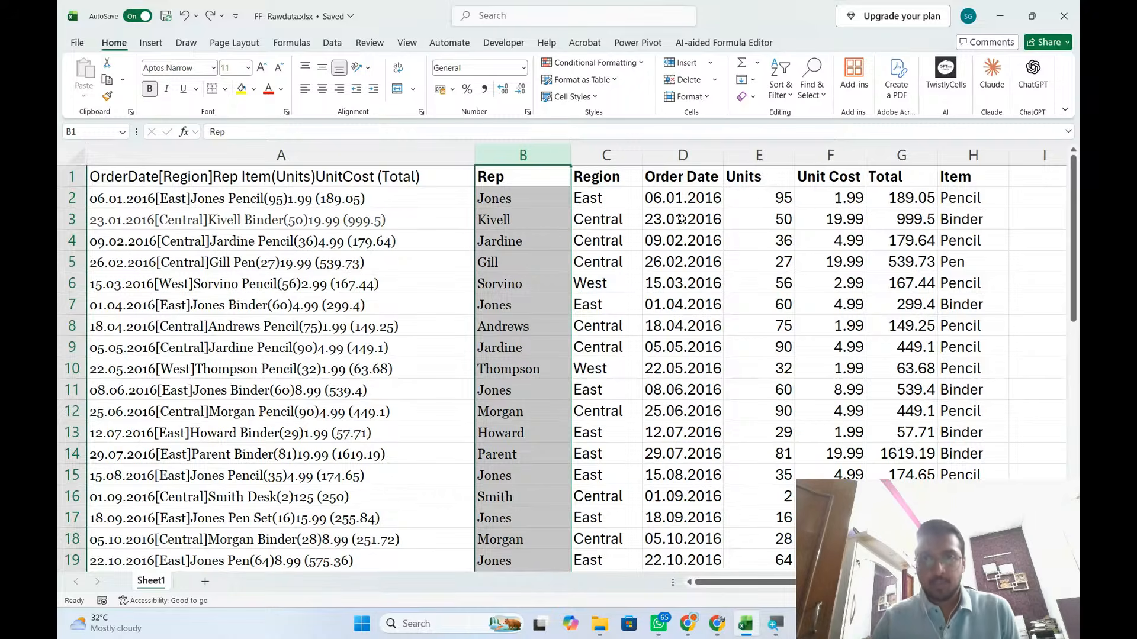
Move the whole Order Date column ahead of the Rep column by inserting it at column B.
left_click(681, 219)
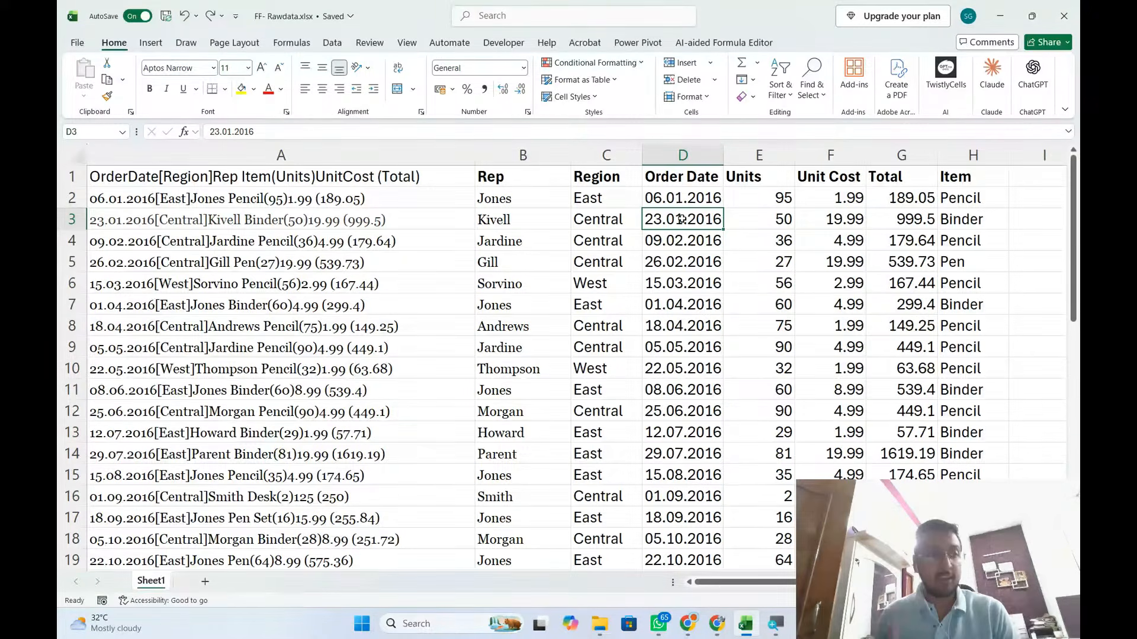
key("ctrl+shift+Down")
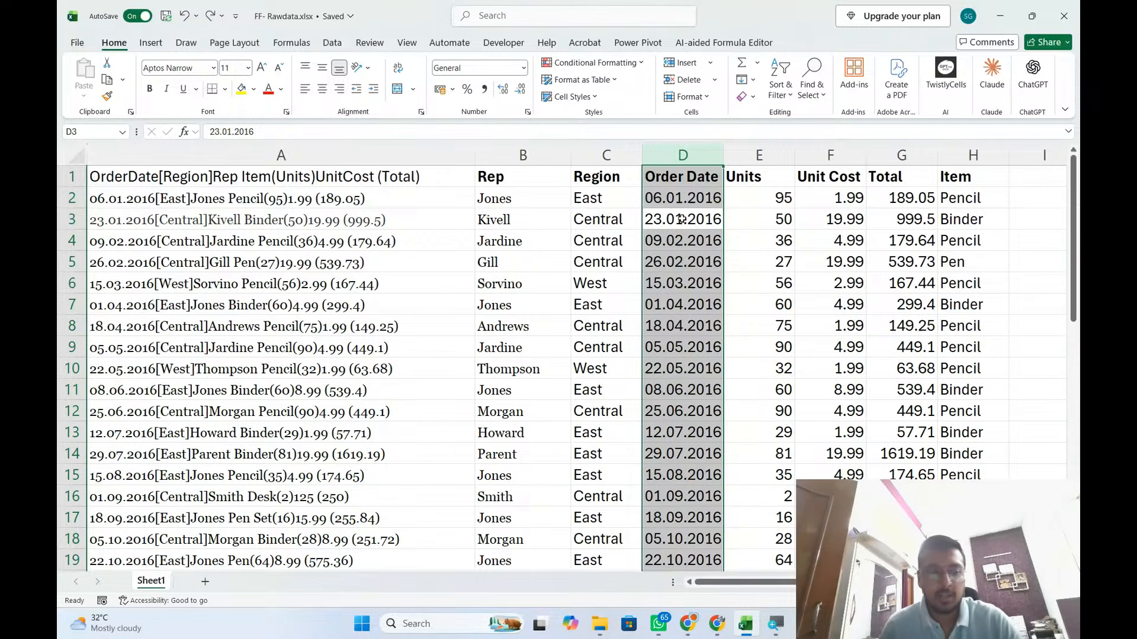
key("ctrl+c")
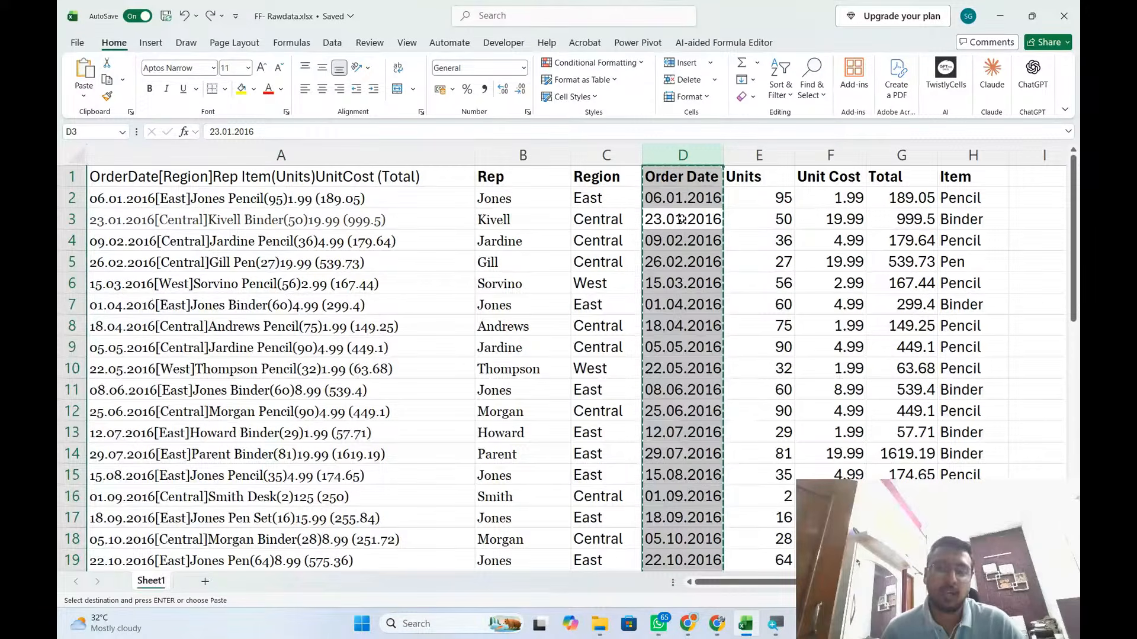
key("Left")
key("Left")
key("Up")
key("Up")
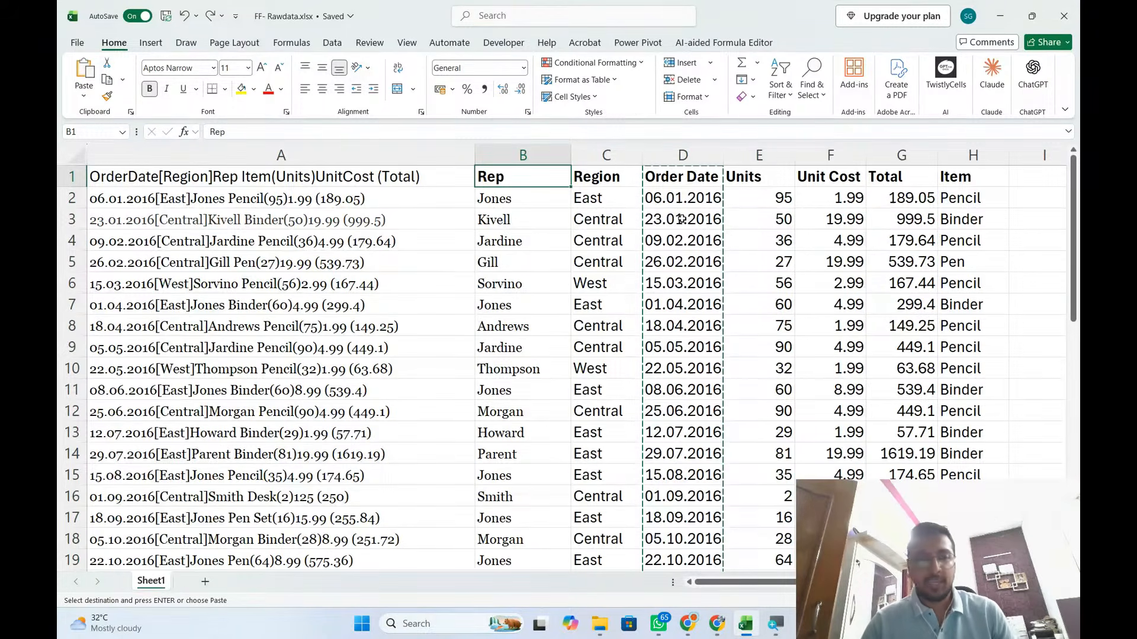
key("ctrl+space")
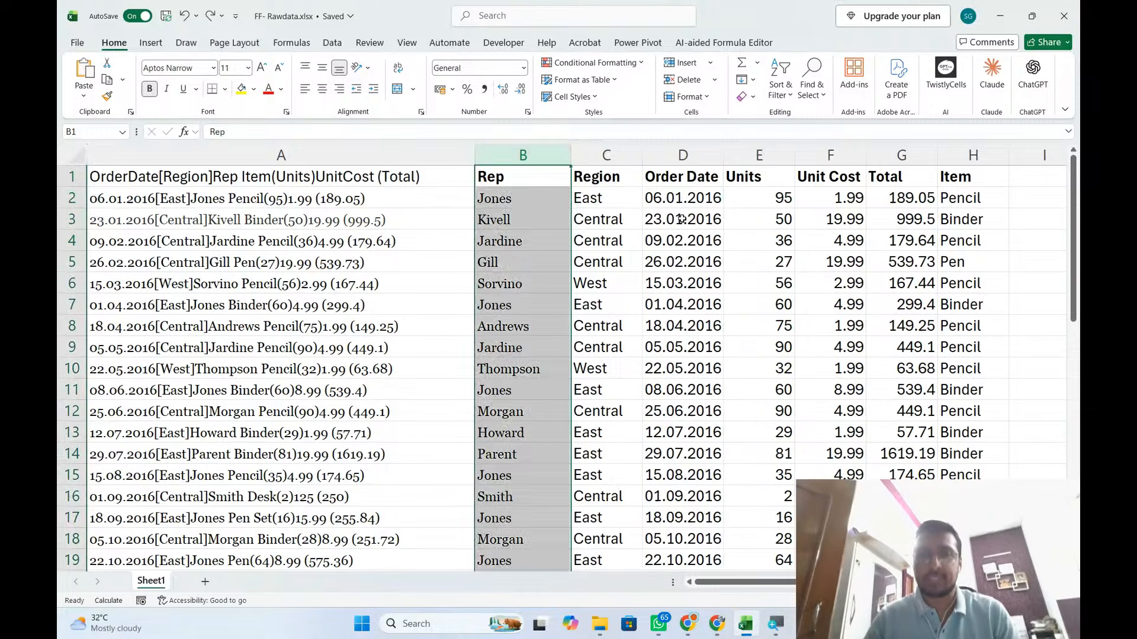
key("ctrl+shift+equal")
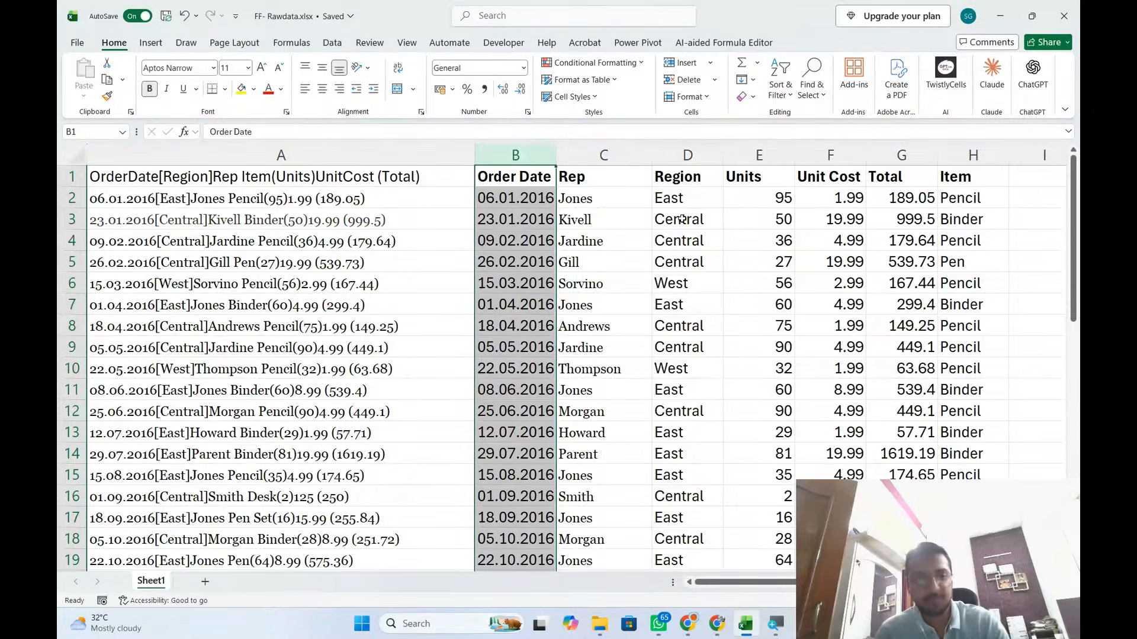
key("alt+Tab")
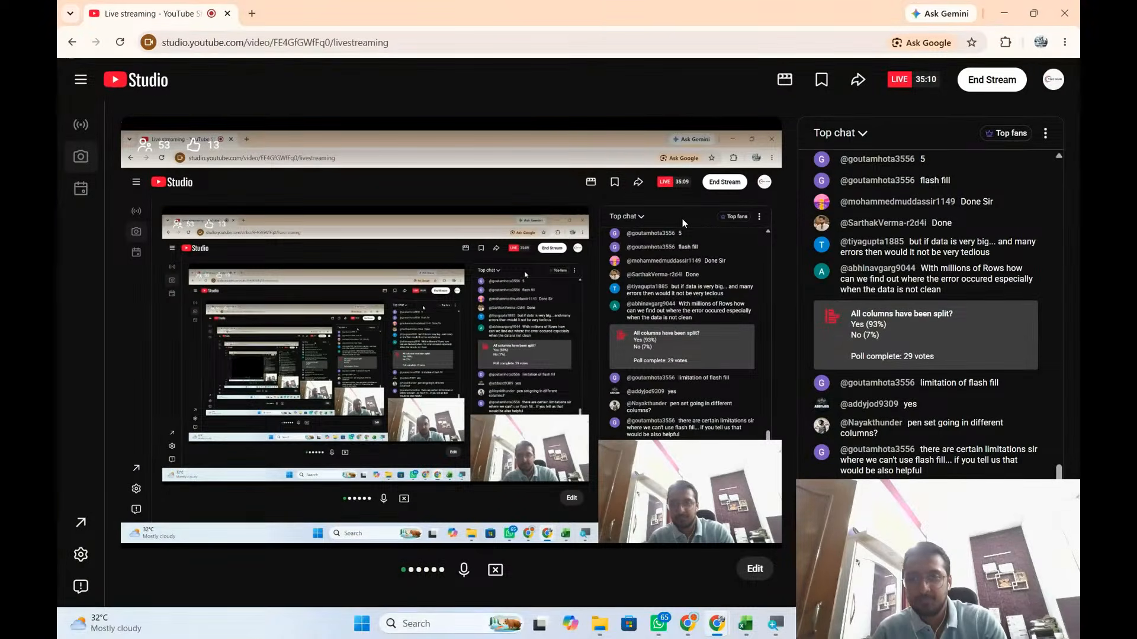
key("alt+Tab")
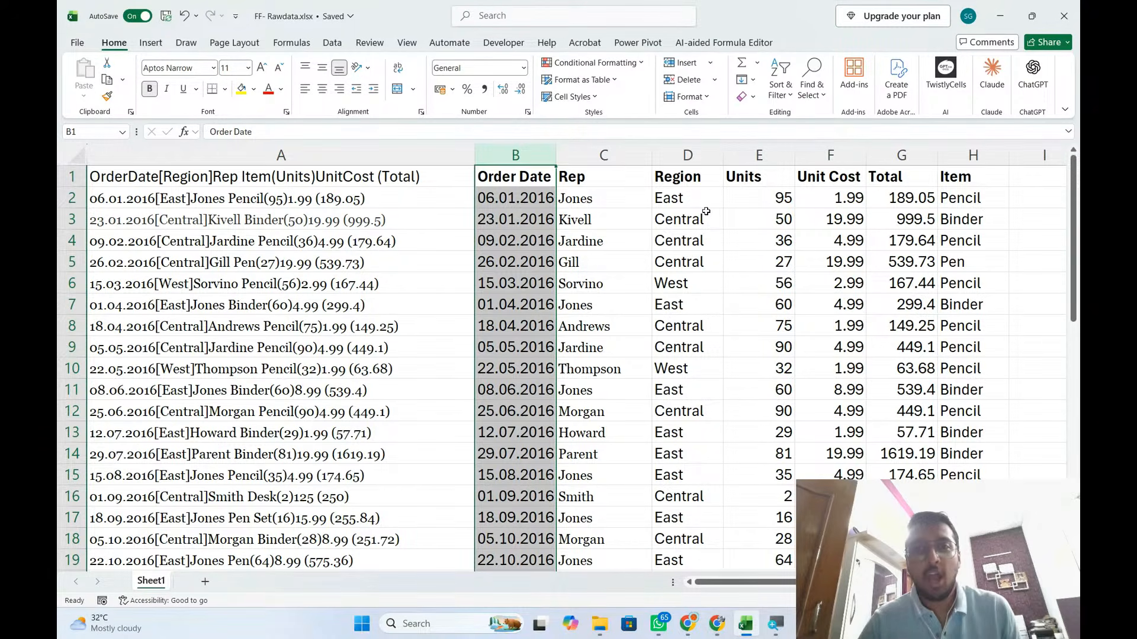
left_click(129, 179)
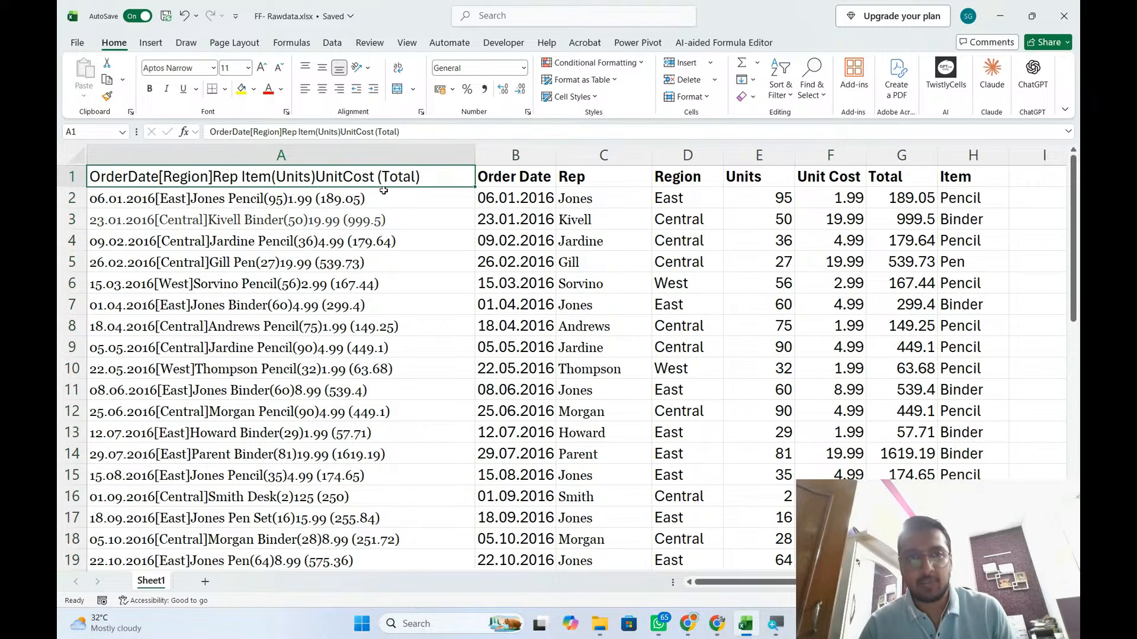
left_click(294, 155)
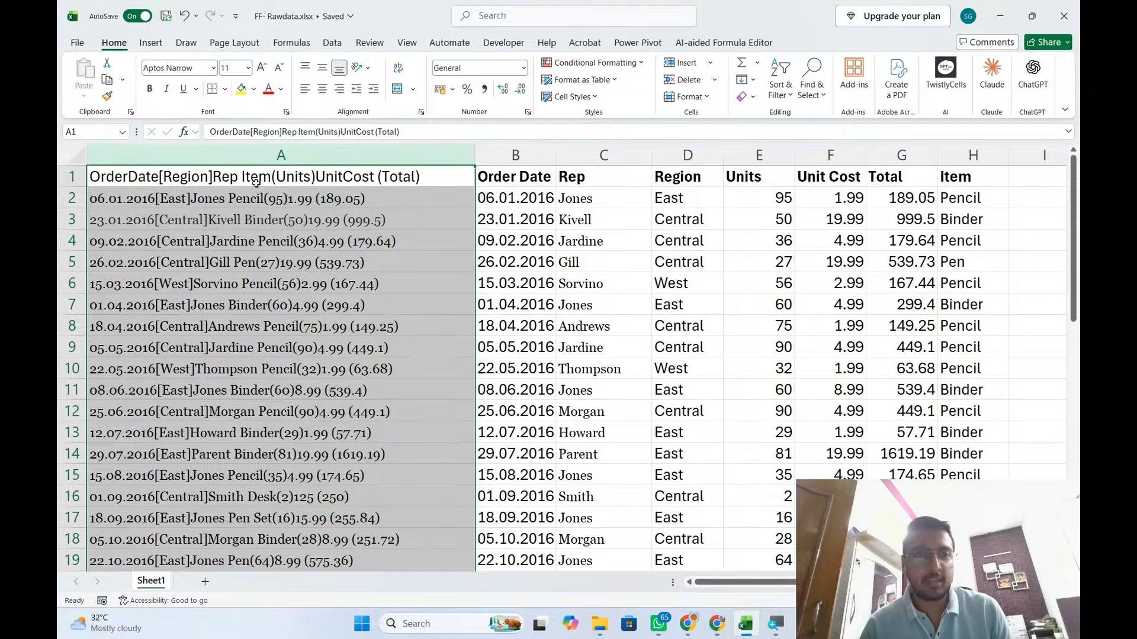
left_click(687, 219)
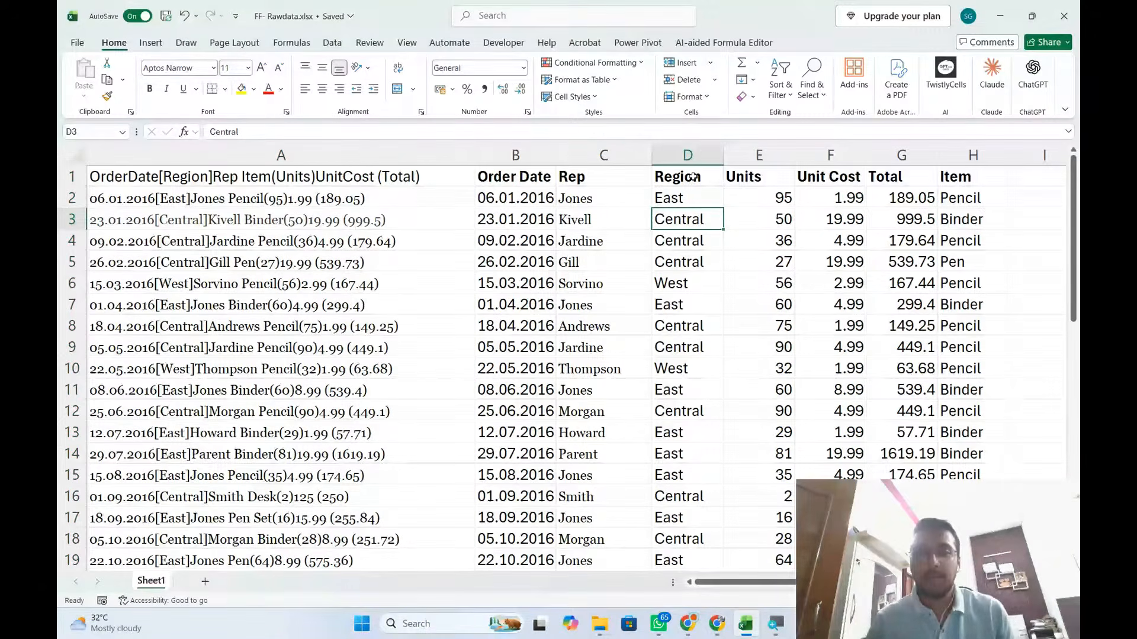
Move the whole Region column ahead of the Rep column by inserting it at column C.
left_click(693, 177)
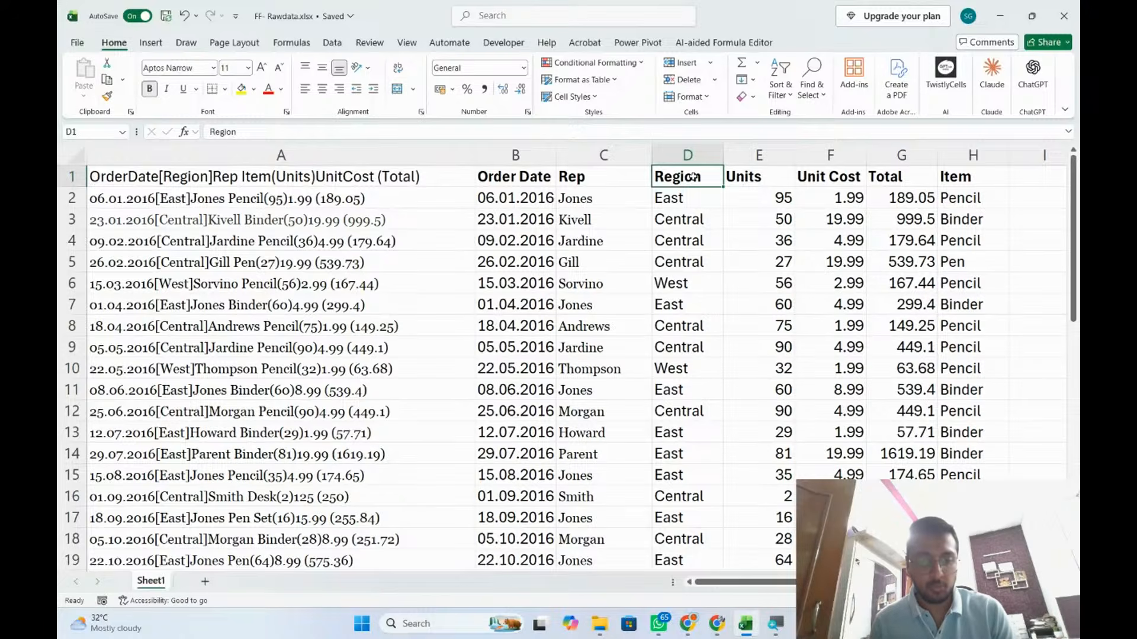
key("ctrl+shift+Down")
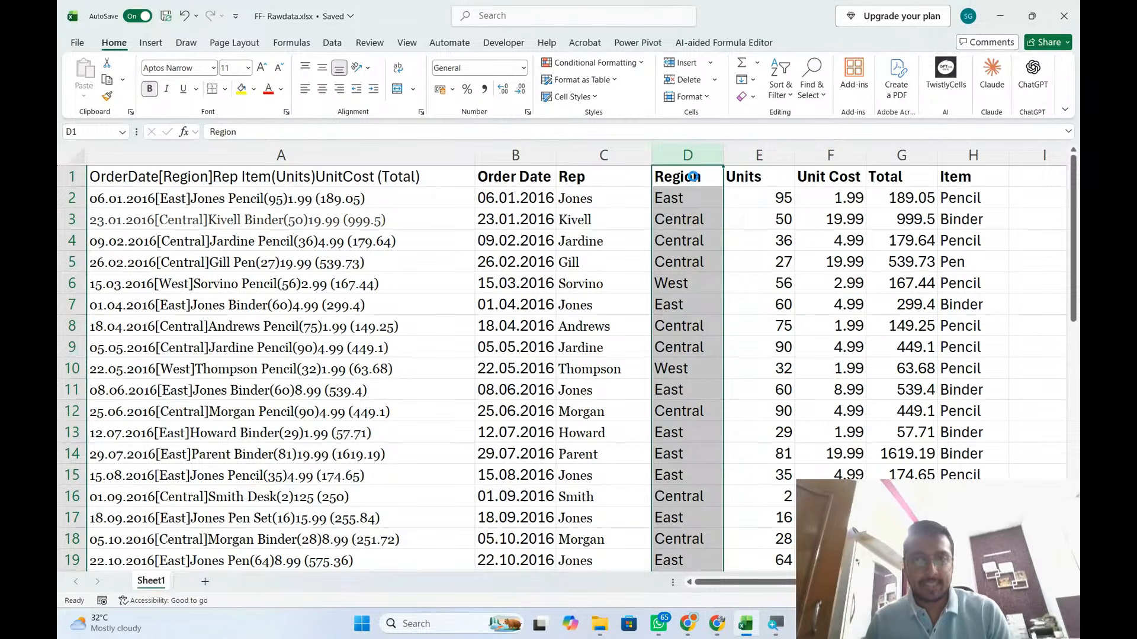
key("ctrl+c")
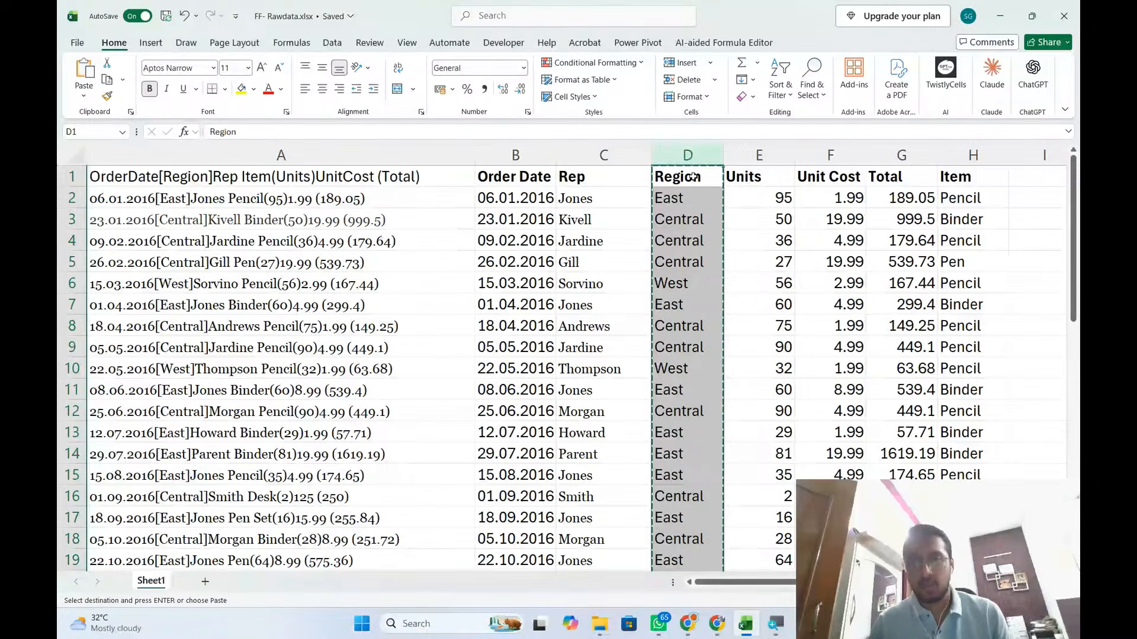
key("Left")
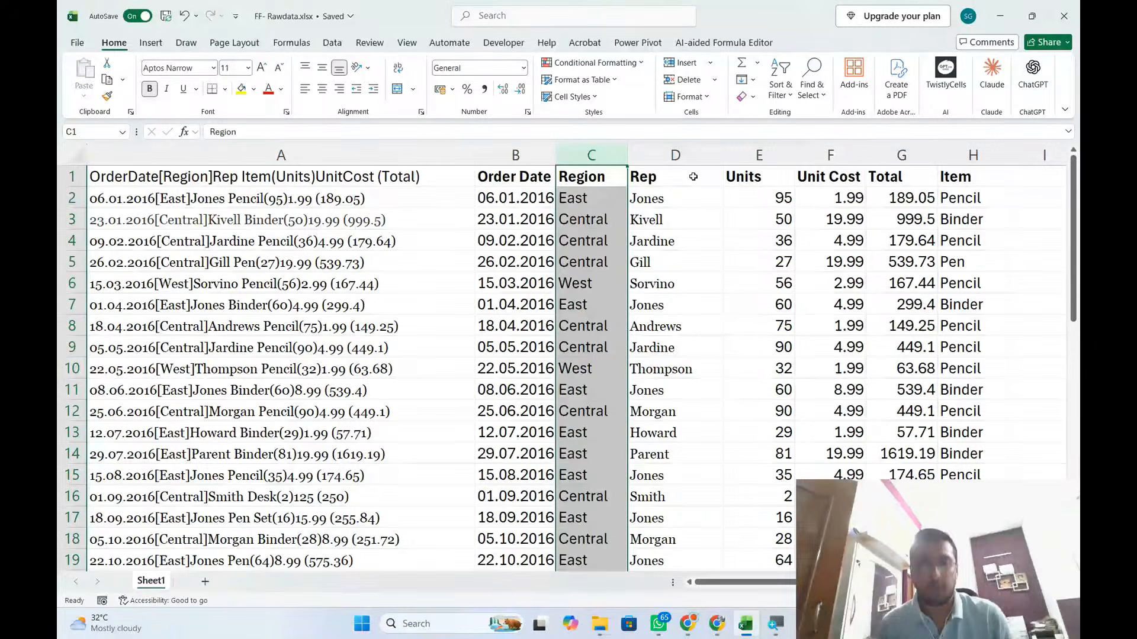
Cut the whole Item column and insert it at column E, between the Rep and Units columns.
left_click(693, 176)
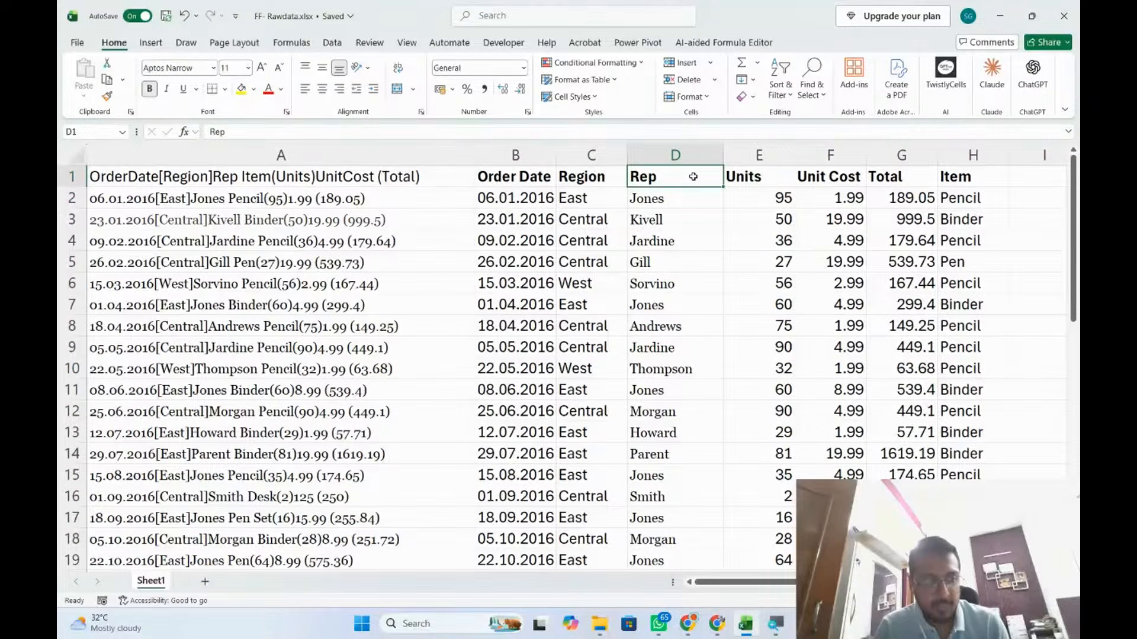
key("ctrl+Right")
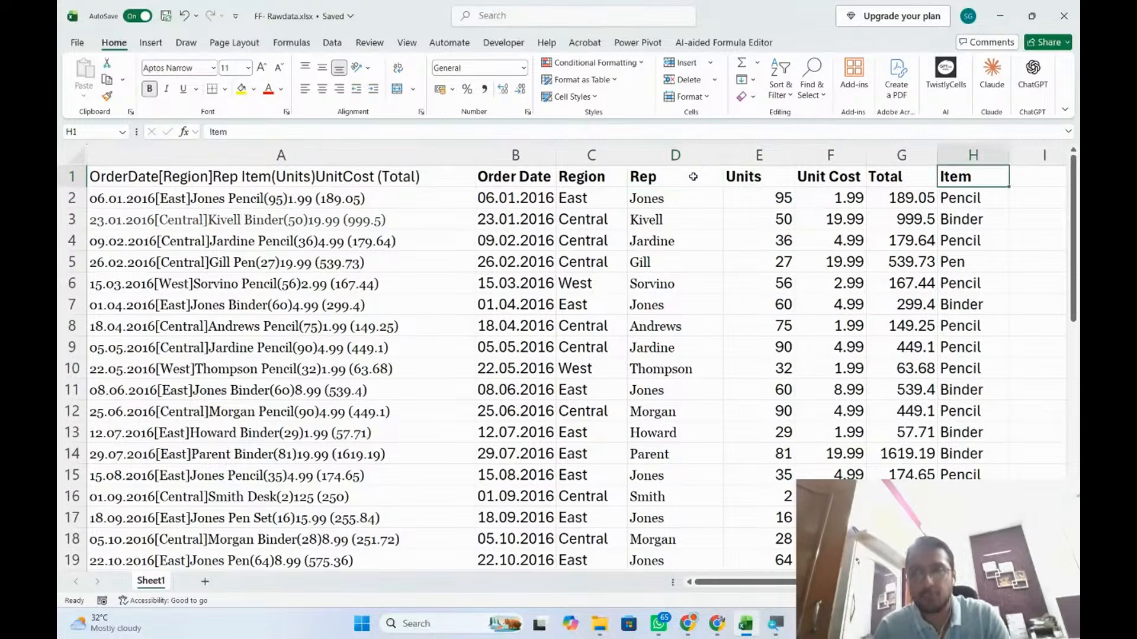
key("ctrl+shift+Down")
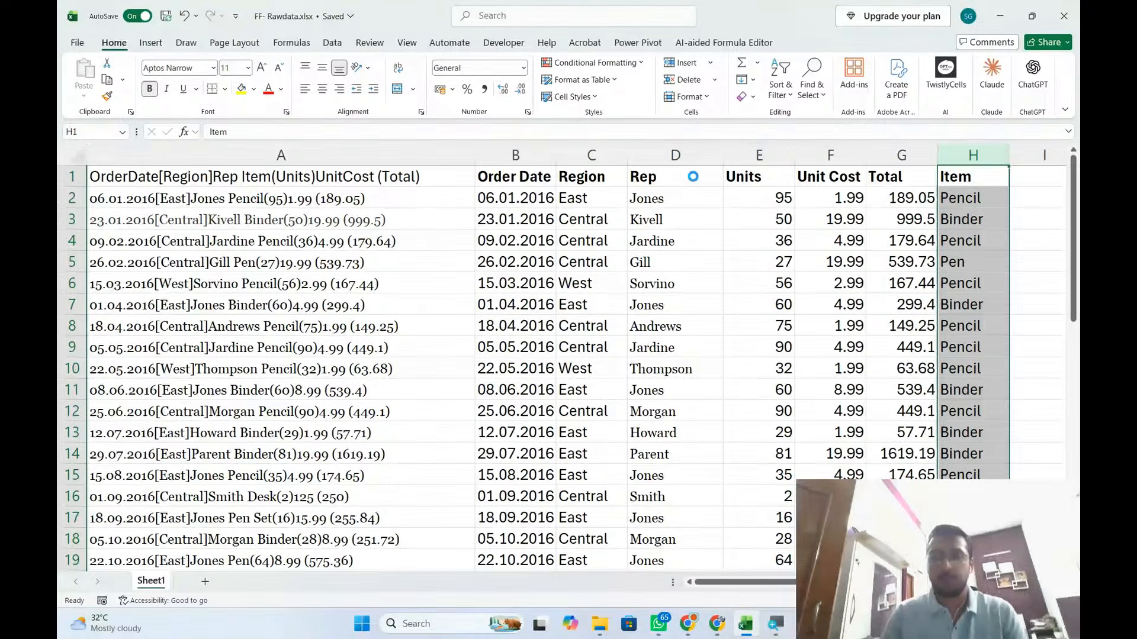
key("ctrl+x")
key("Left")
key("Left")
key("Left")
key("ctrl+plus")
Go through the header cells in row 1 from Order Date to Total to check the column order.
key("Right")
key("Right")
key("Left")
key("Left")
key("Left")
key("Left")
key("Left")
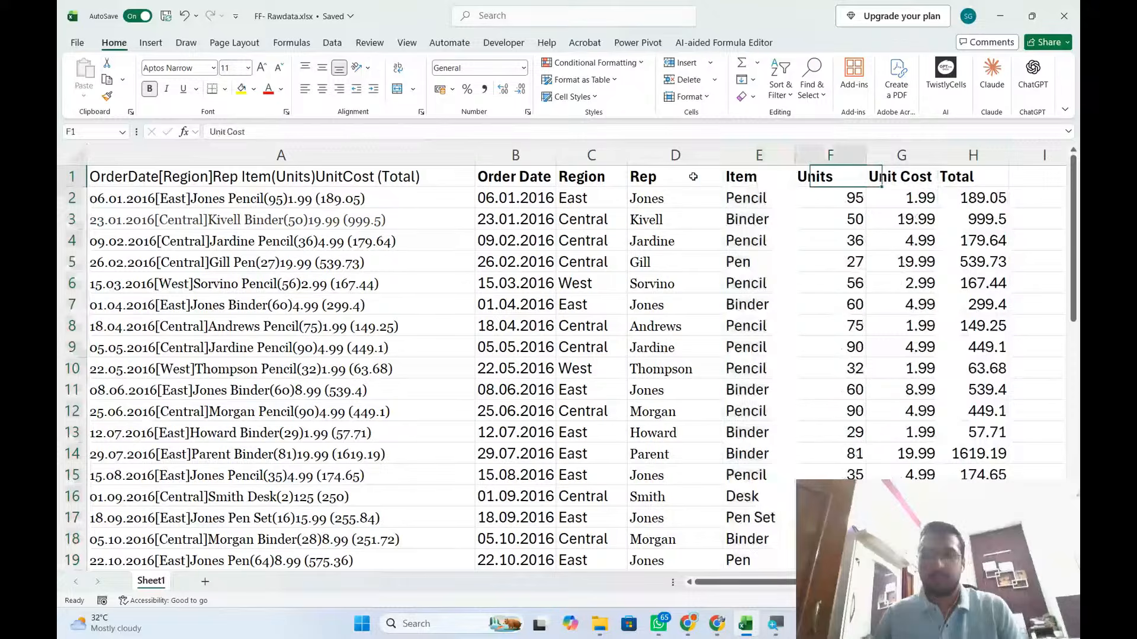
key("Left")
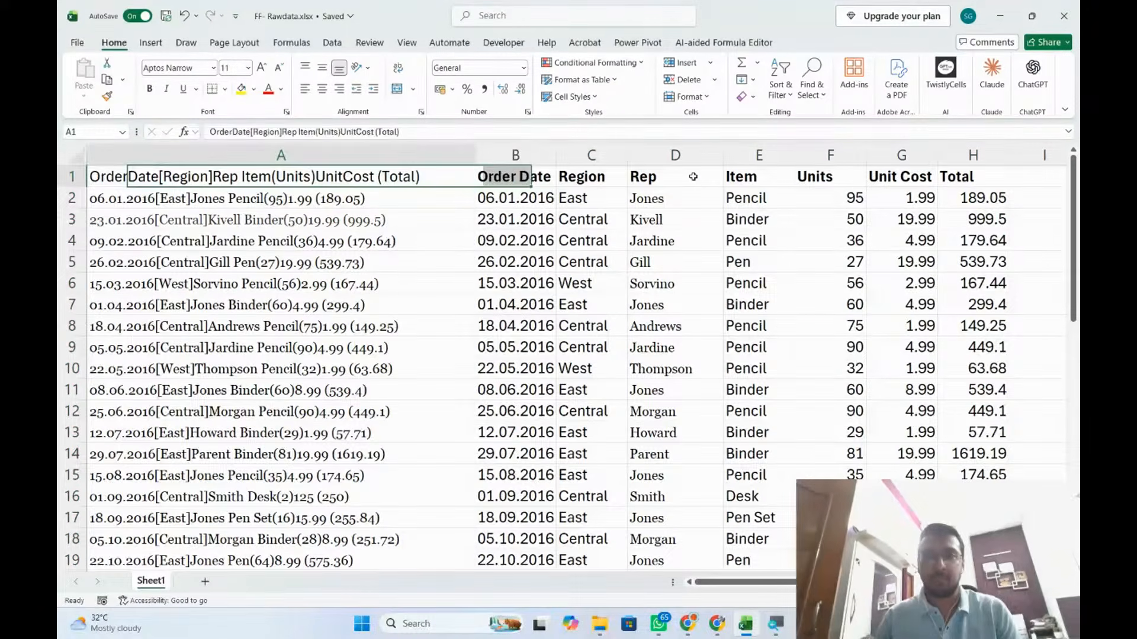
key("Right")
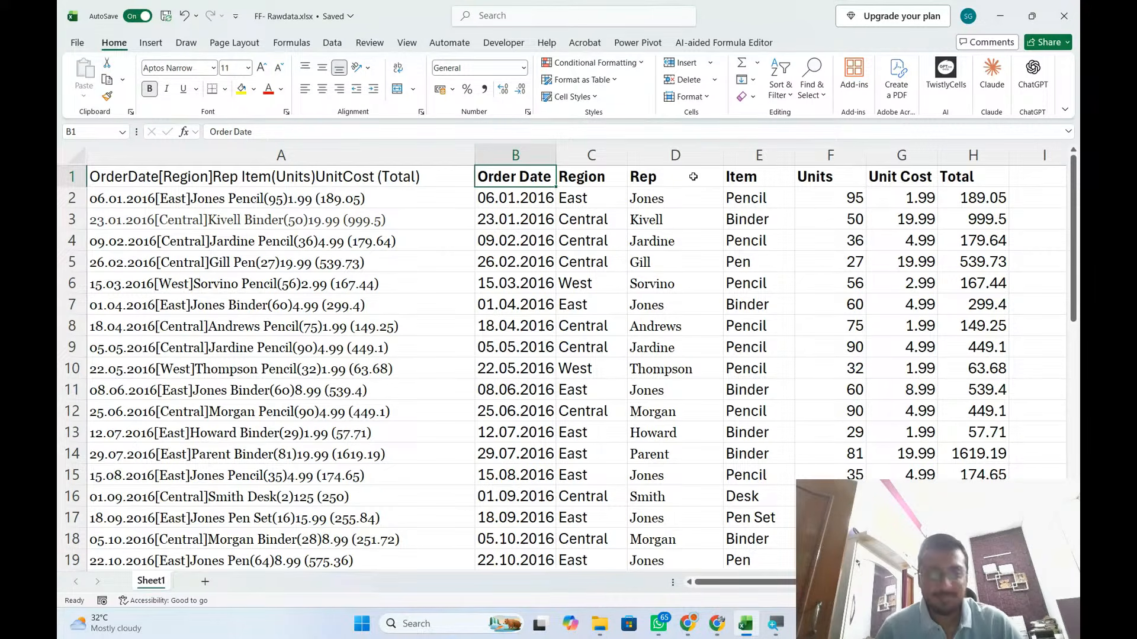
key("Right")
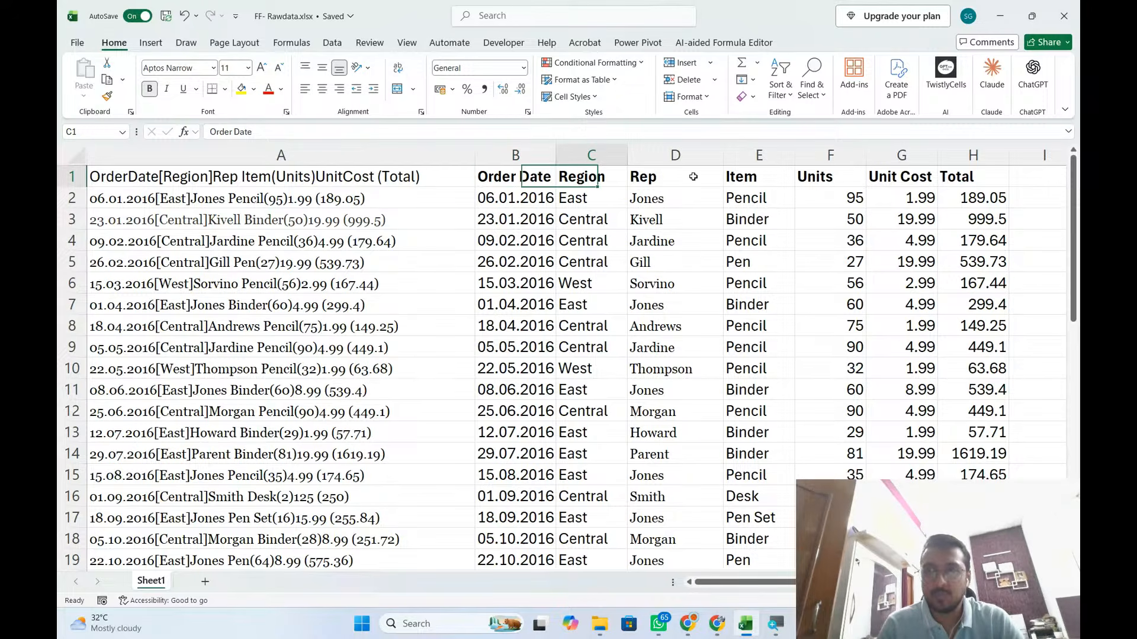
key("Right")
key("Right")
key("Right")
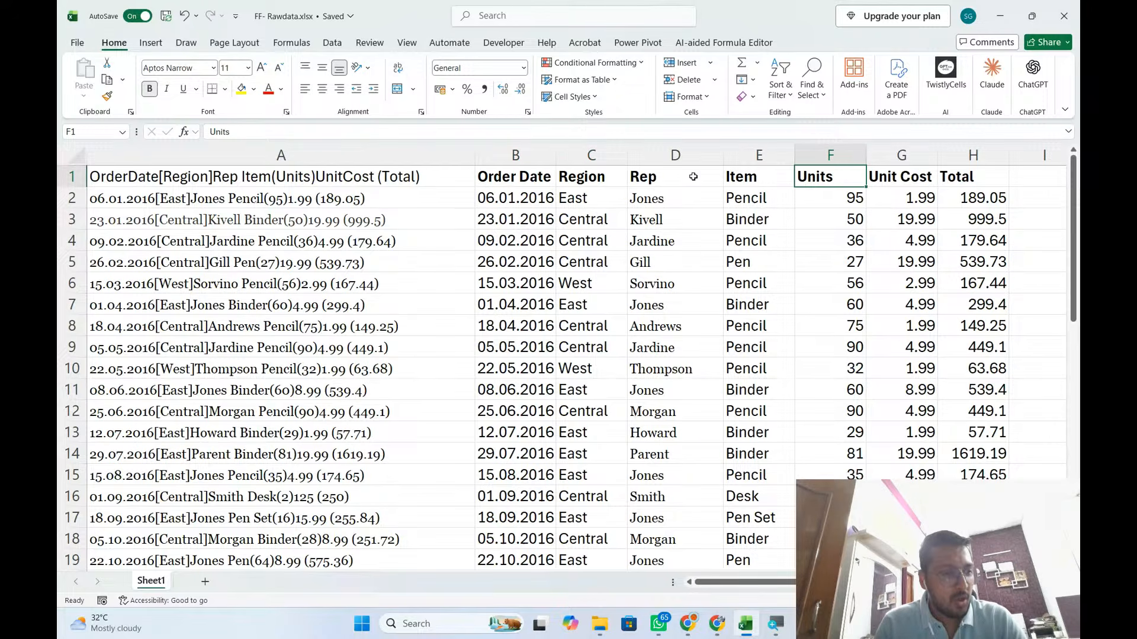
key("Right")
key("Right")
key("Right")
key("Right")
key("Left")
key("Left")
key("Left")
key("Left")
key("Left")
key("Left")
key("Left")
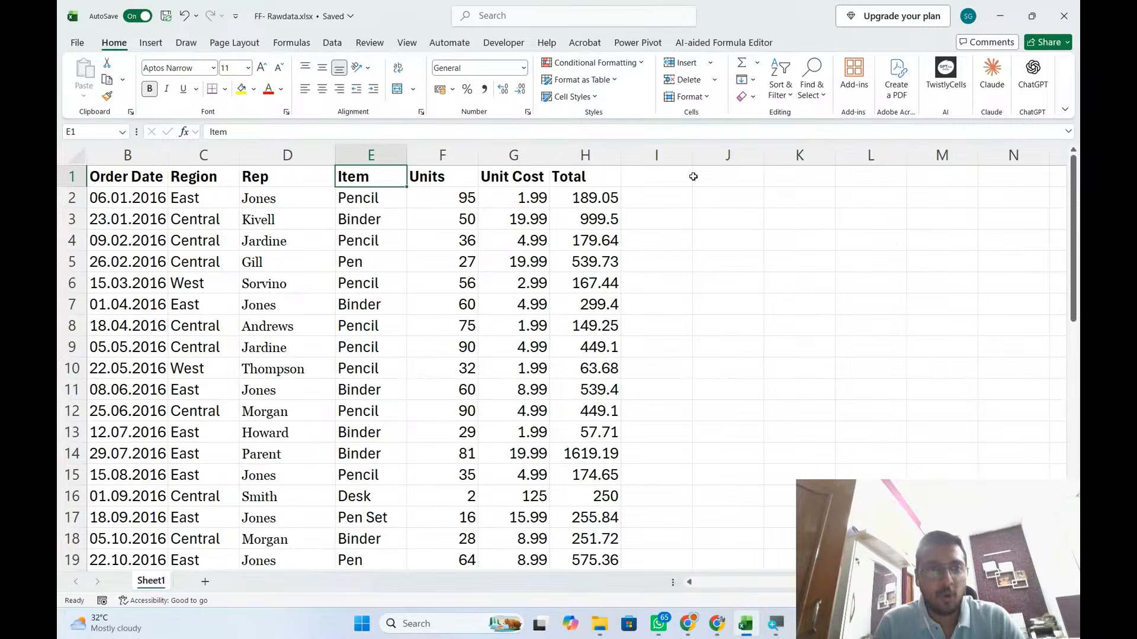
key("Left")
key("Right")
key("Right")
key("Right")
key("Right")
key("Right")
key("Right")
key("Right")
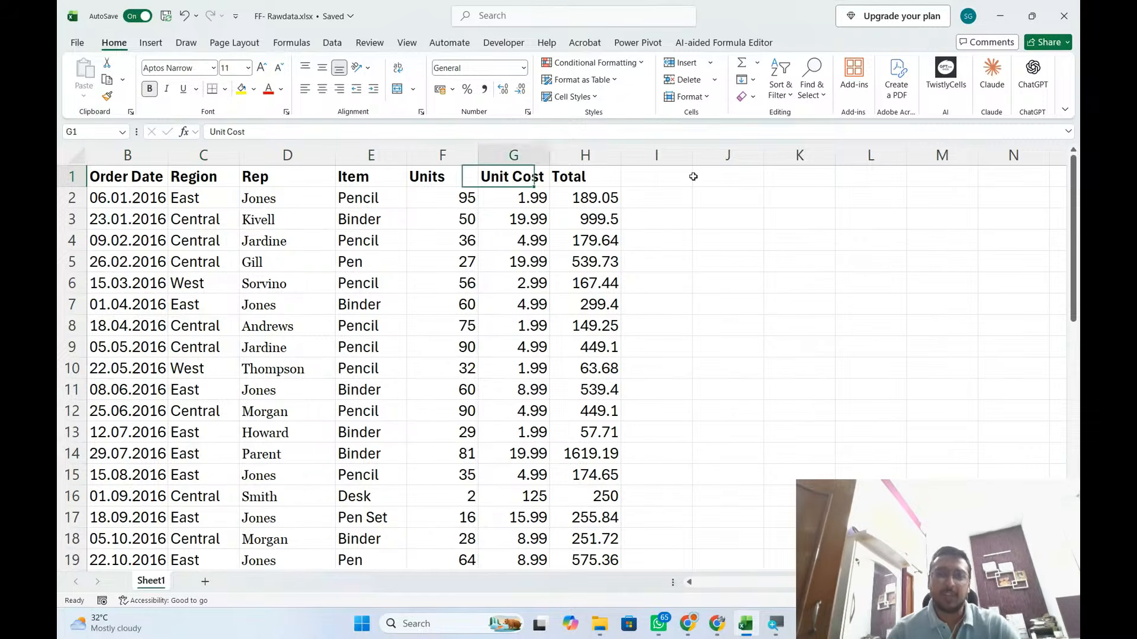
key("Left")
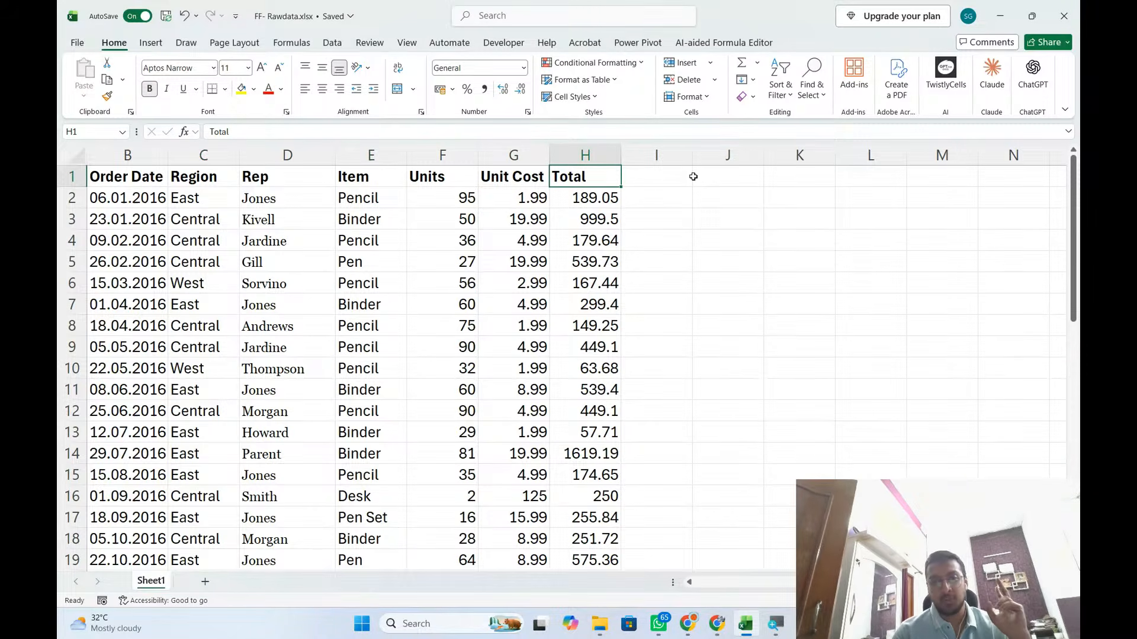
Enter the label SumIF in cell K5, beside the data table.
key("Down")
key("Down")
key("Down")
key("Right")
key("Down")
key("Right")
key("Right")
type("SumIF")
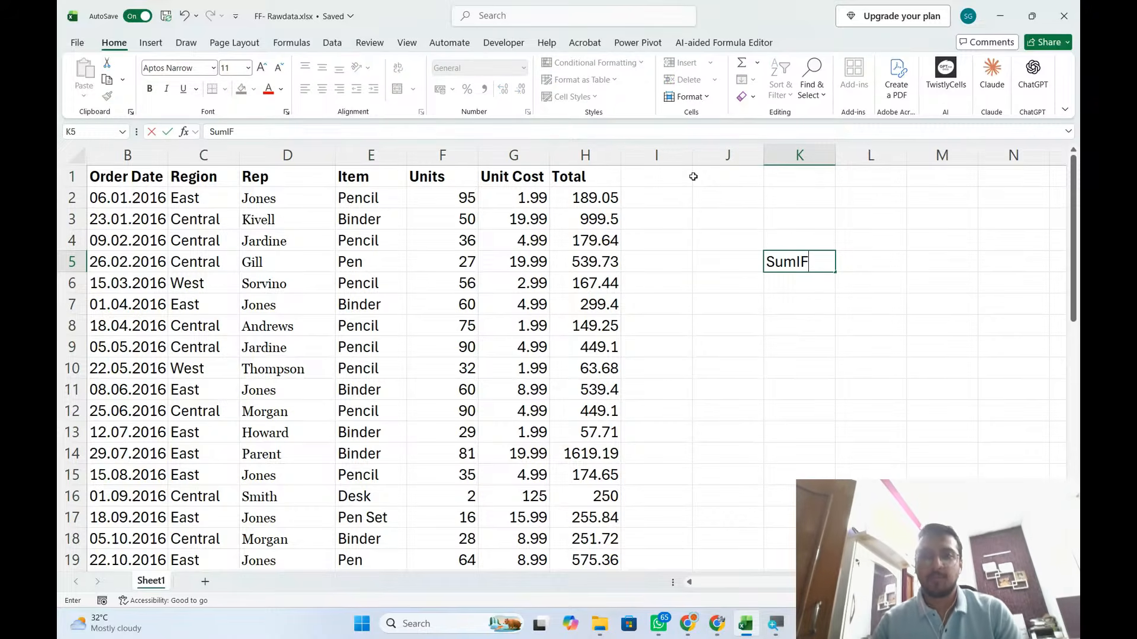
key("Return")
Change the label in K5 to SumIFS and enter the label CountIFS in K6.
key("Up")
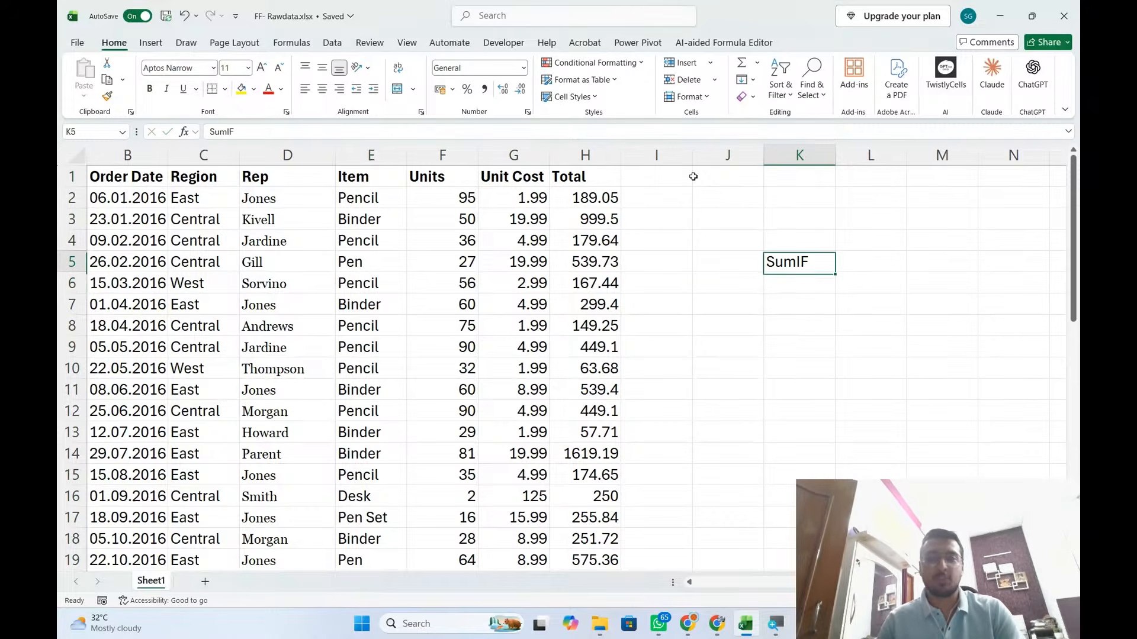
key("F2")
type("S")
key("Return")
type("CountIFS")
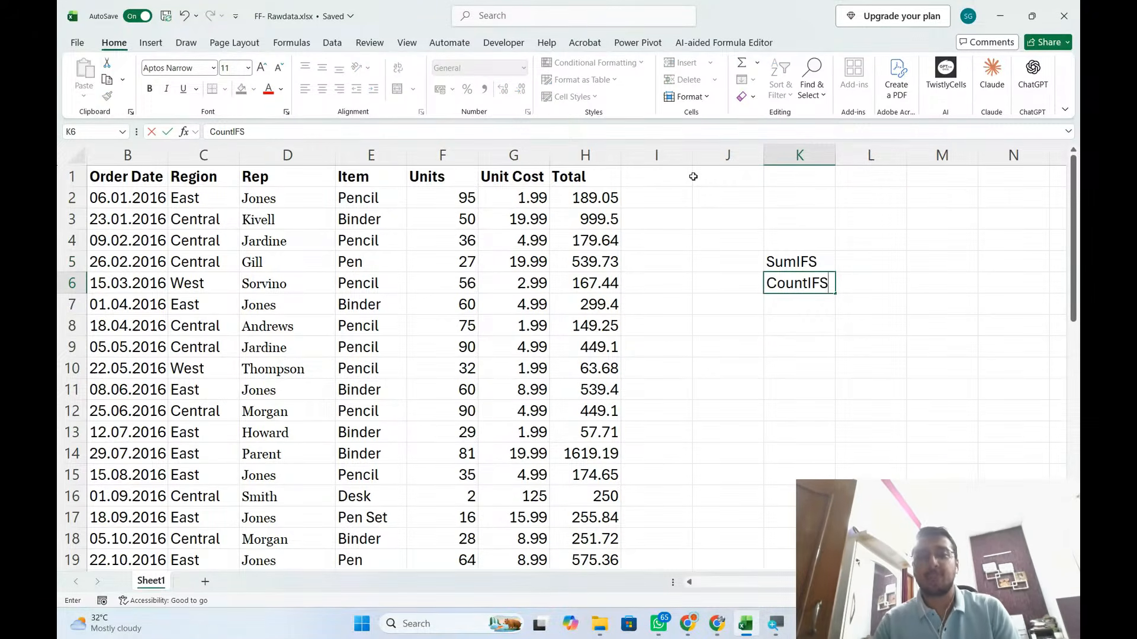
key("Return")
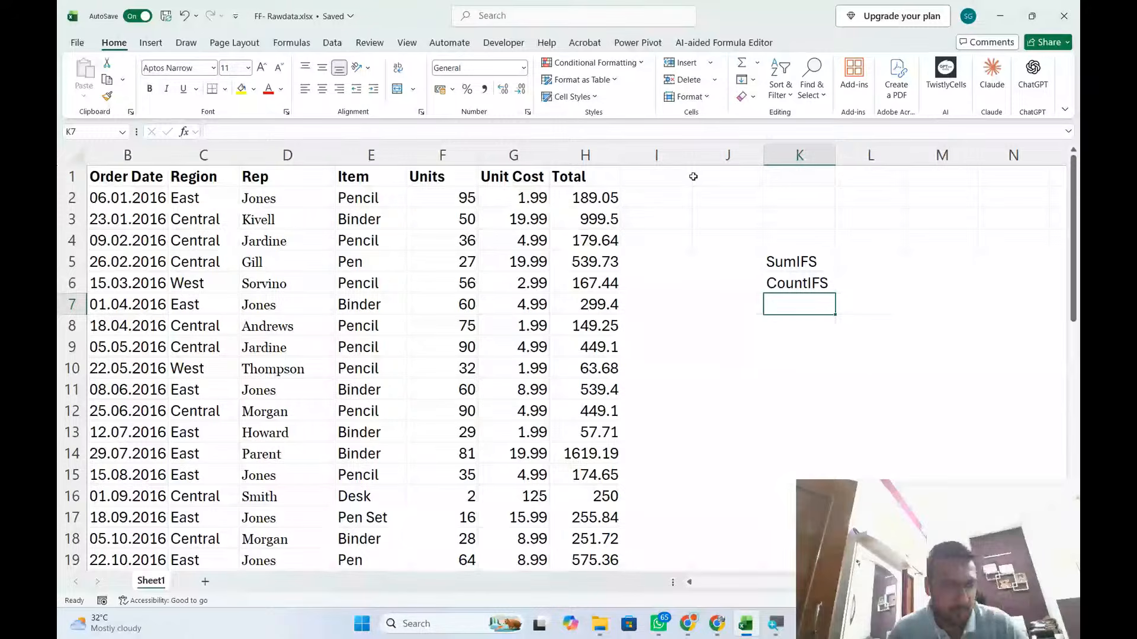
Enter East as the region criterion in L4, above the summary rows, and fill the cell yellow.
key("Up")
key("Up")
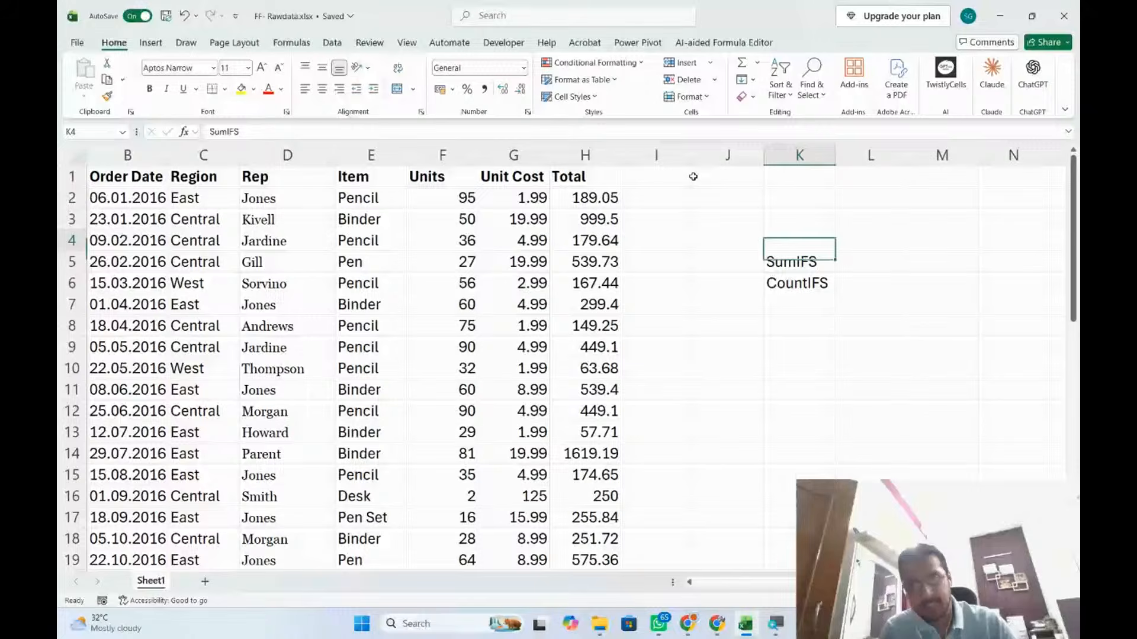
key("Right")
type("East")
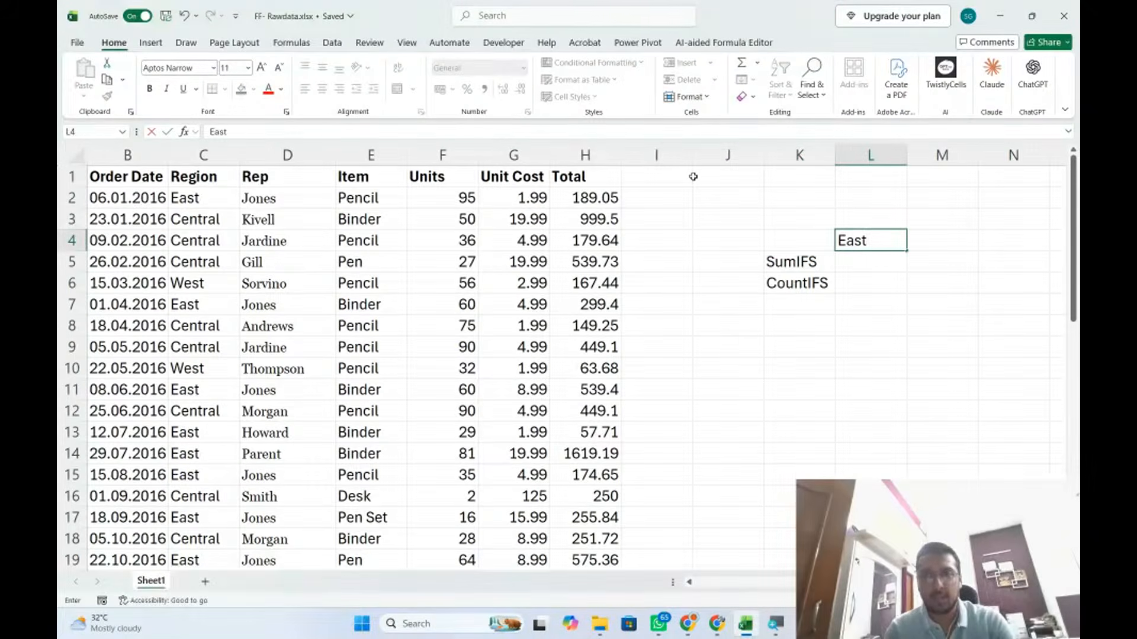
key("Return")
key("Up")
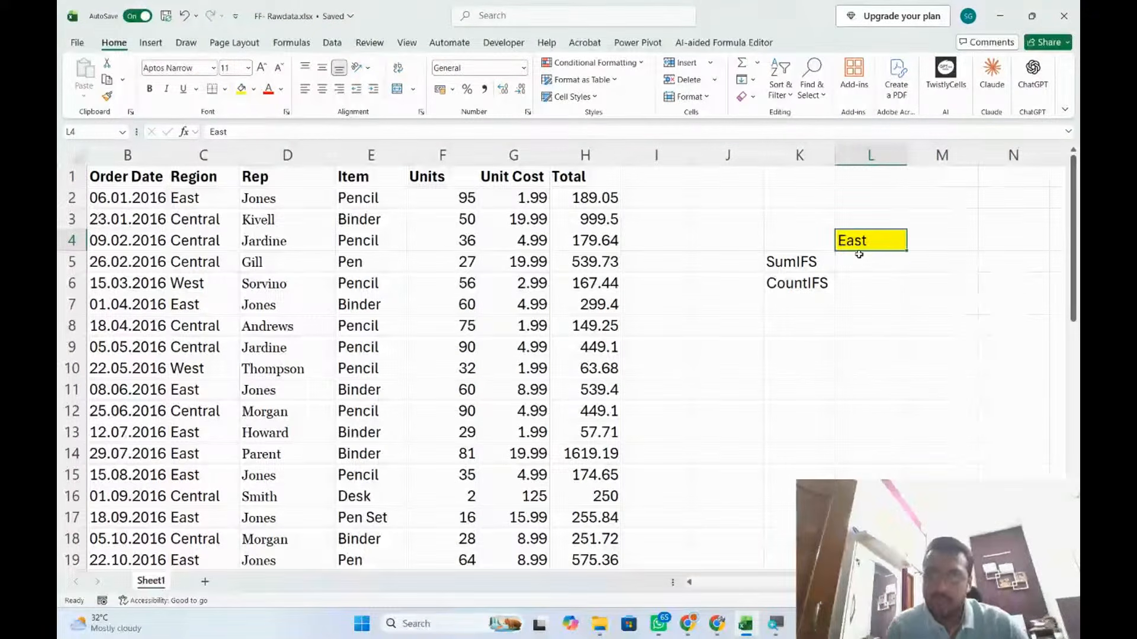
left_click(853, 269)
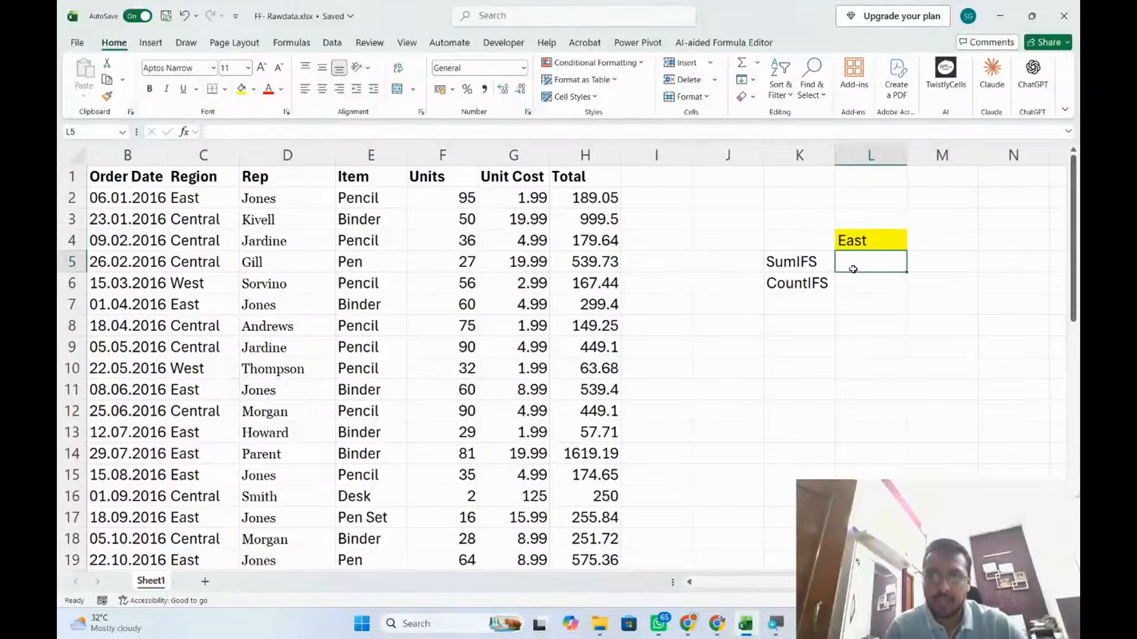
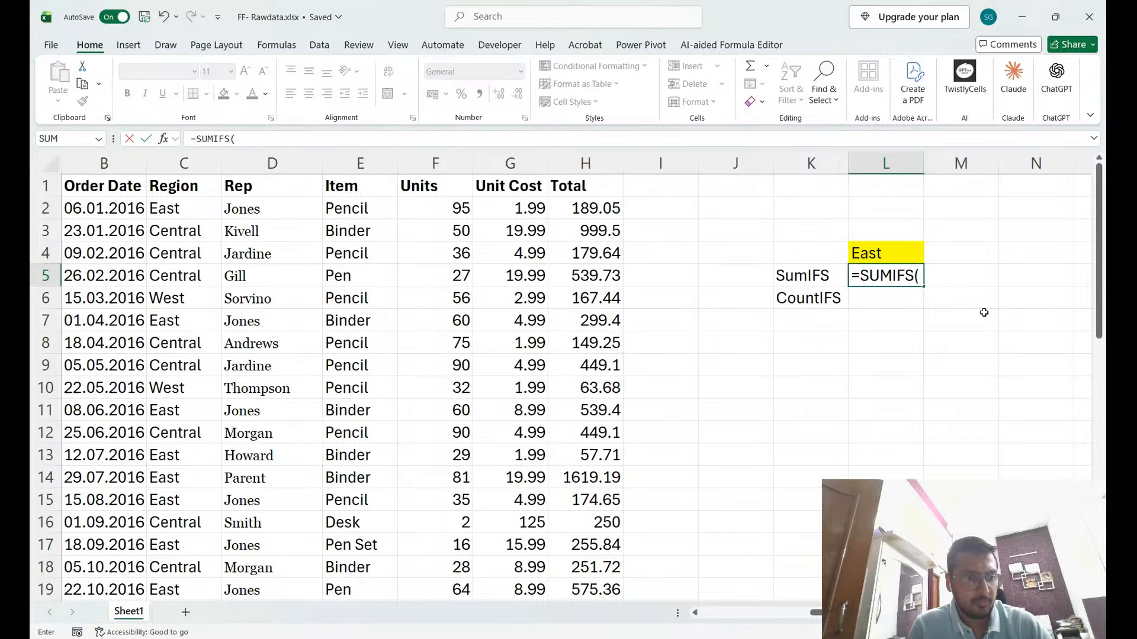
left_click(921, 276)
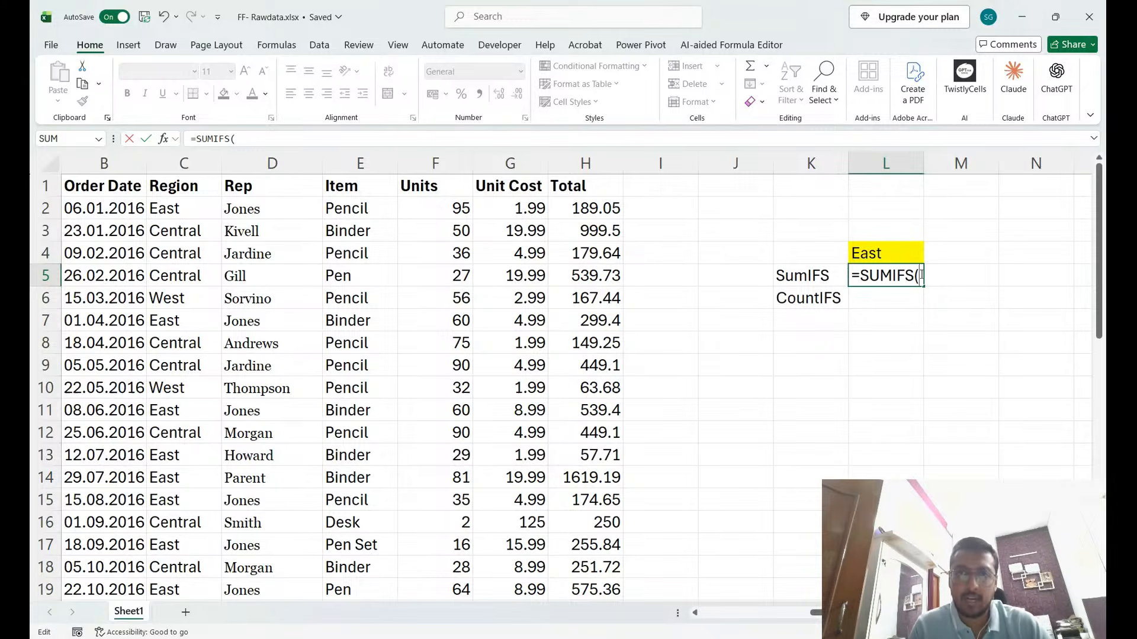
key("BackSpace")
type("(")
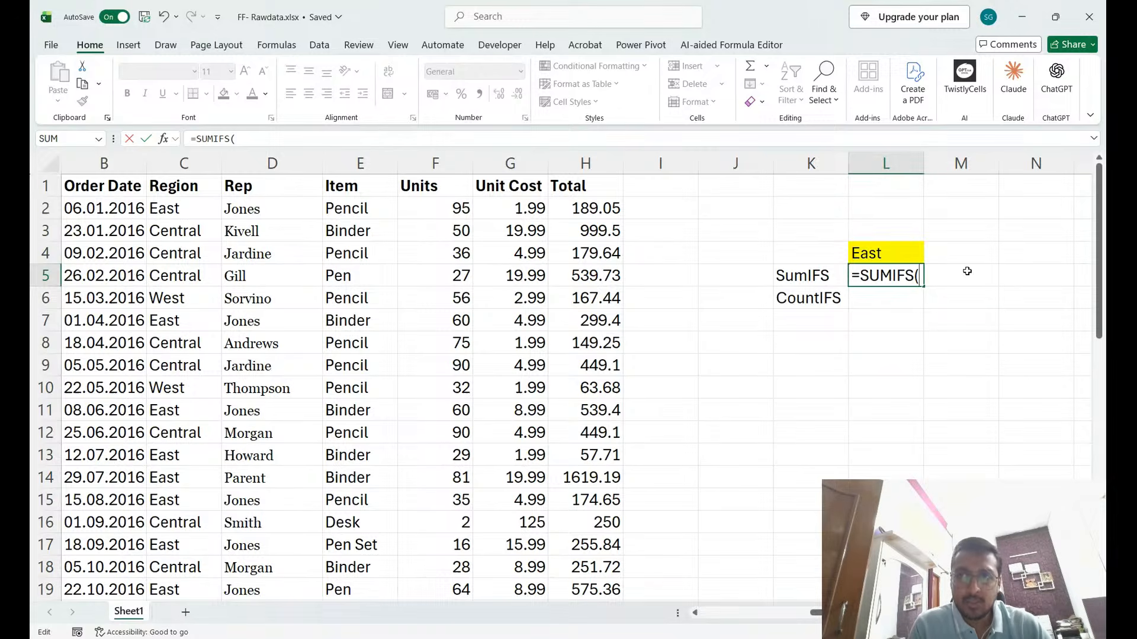
left_click(615, 166)
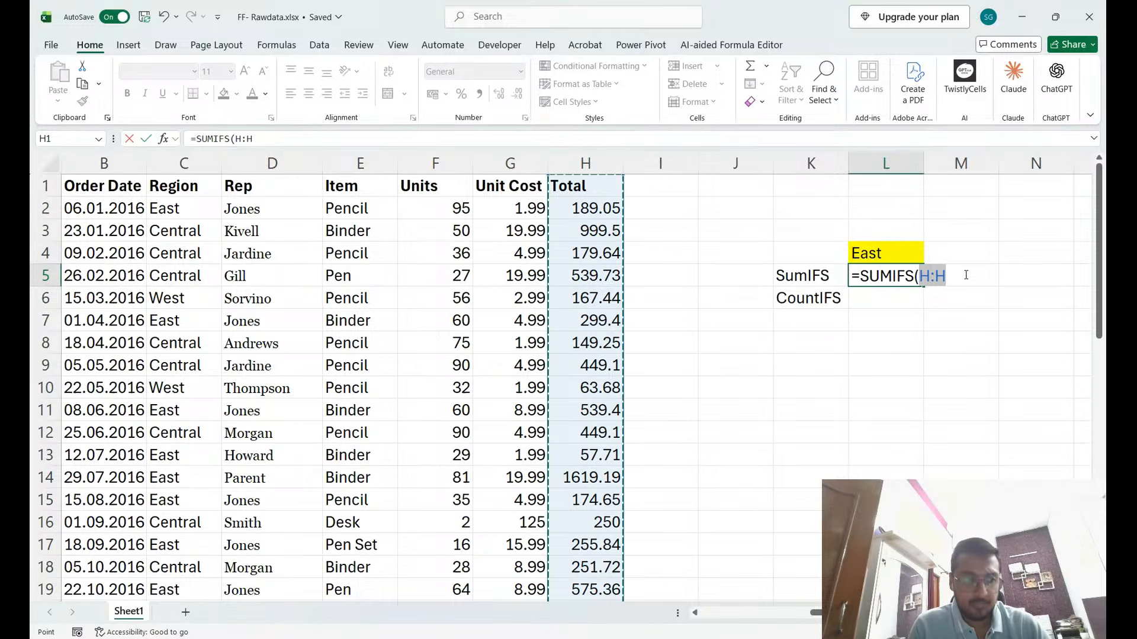
type(",")
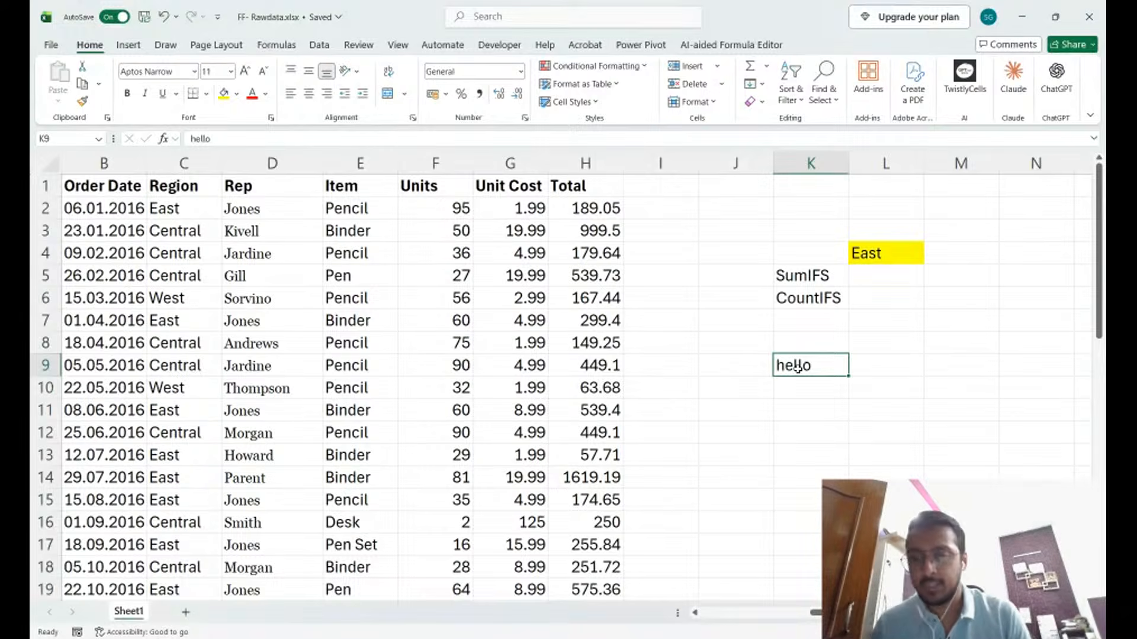
Clear the word hello from K9 and enter =SUMIFS(H:H,C:C,L4) in L5 to sum Total for the region in L4.
key("Delete")
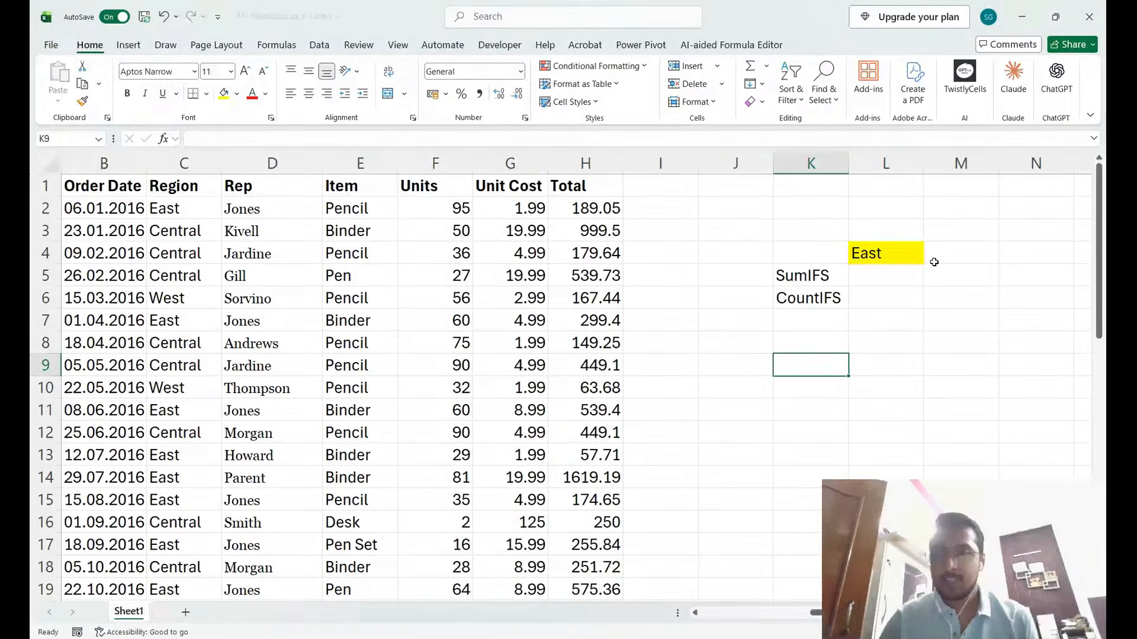
left_click(886, 275)
type("=sumifs")
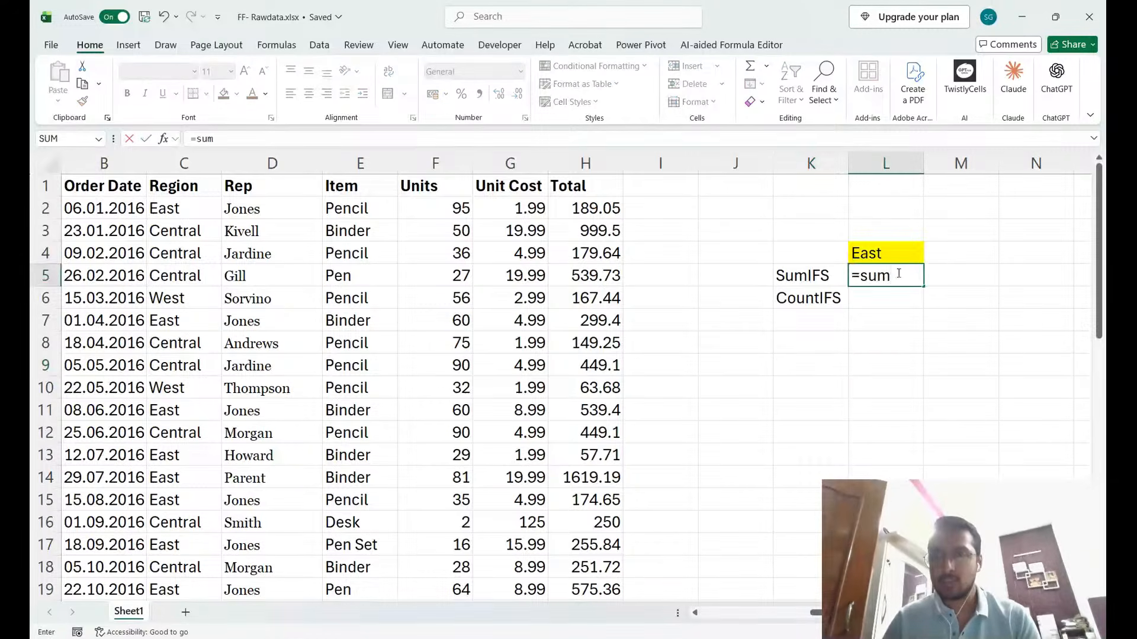
key("Tab")
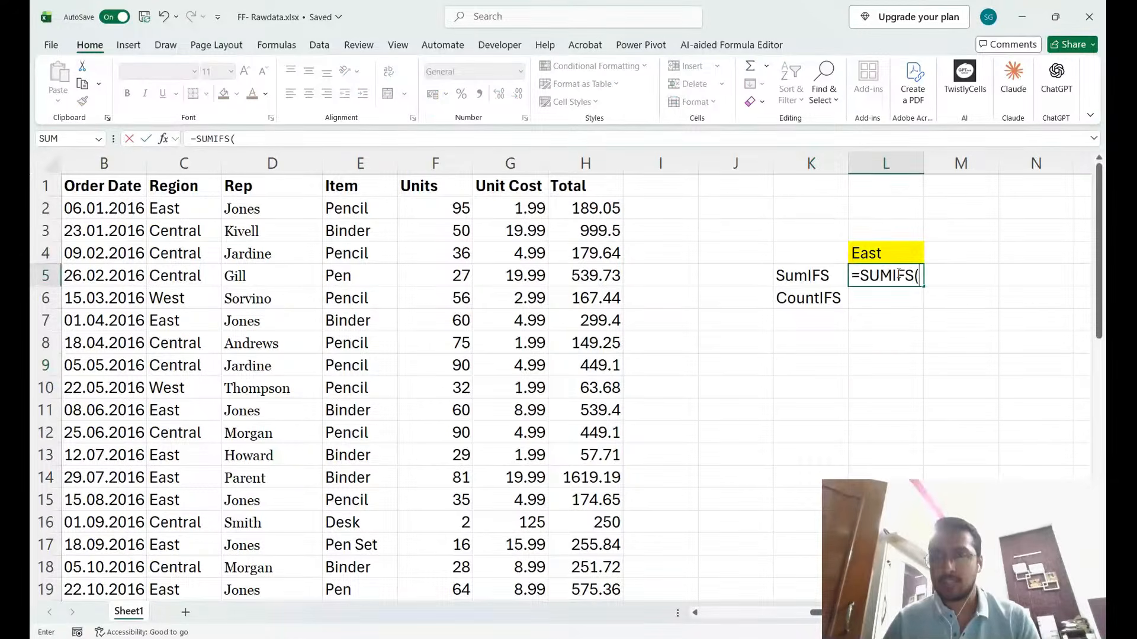
left_click(593, 163)
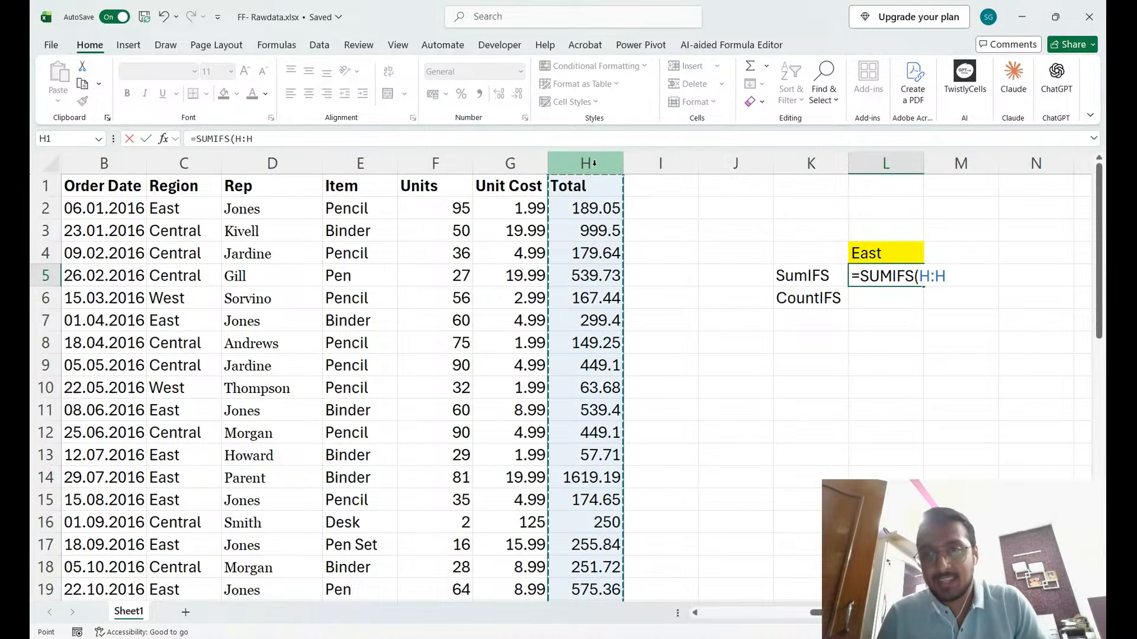
type(",")
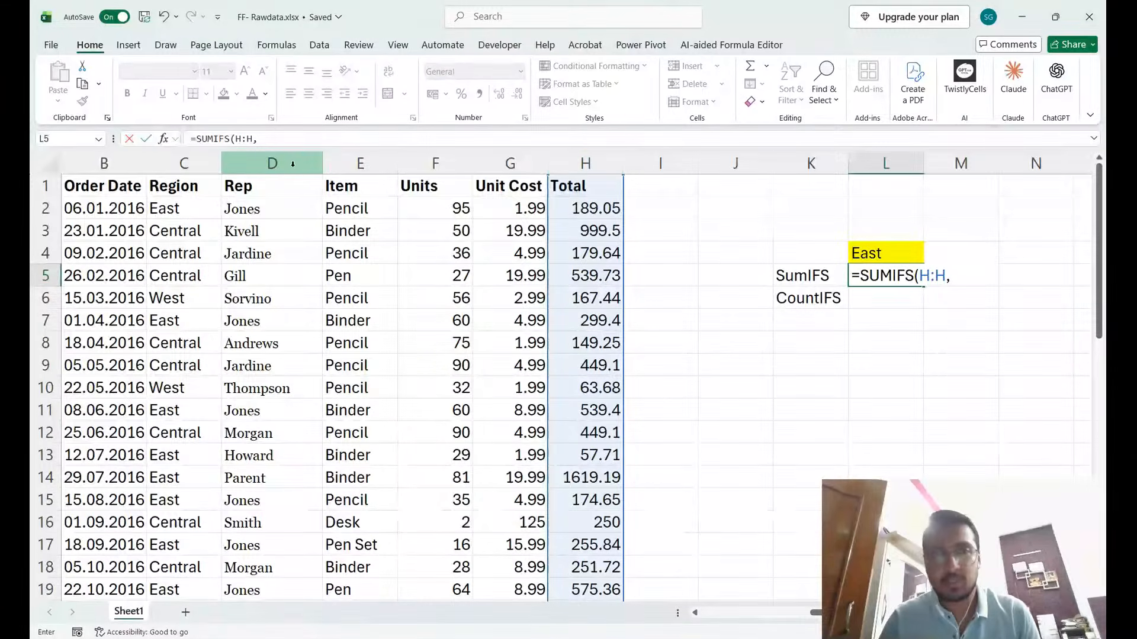
left_click(185, 164)
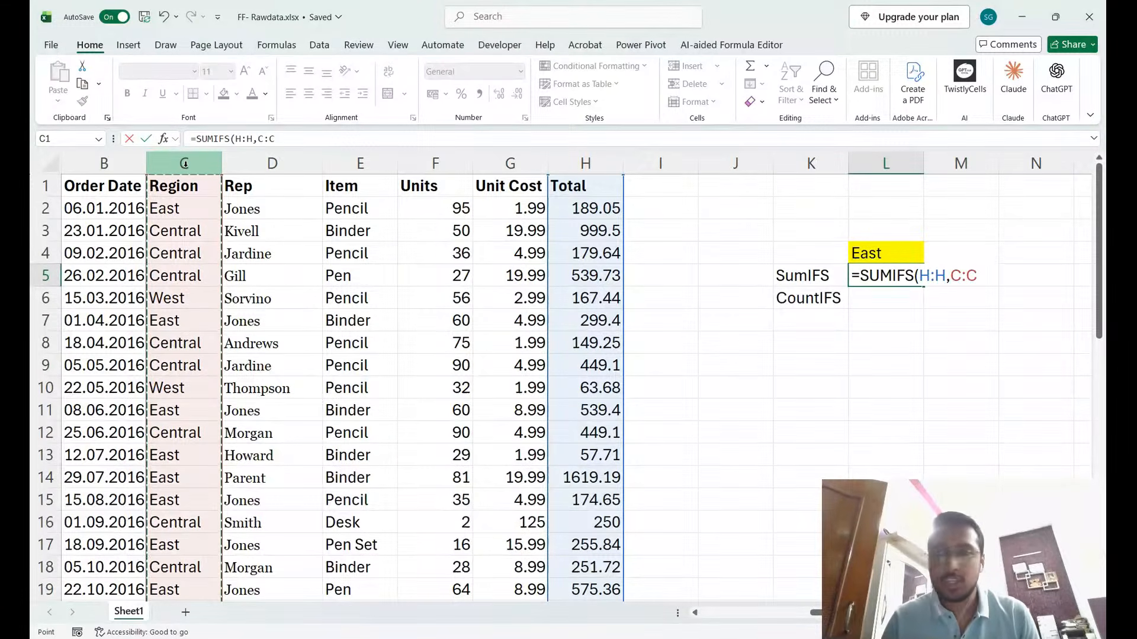
type(",")
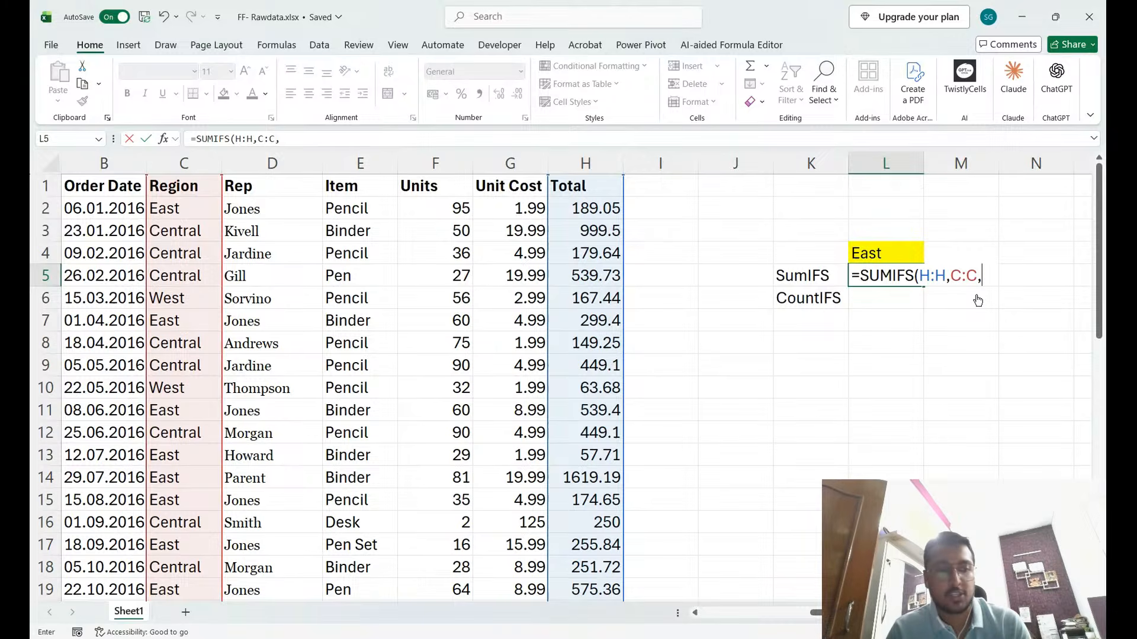
left_click(887, 253)
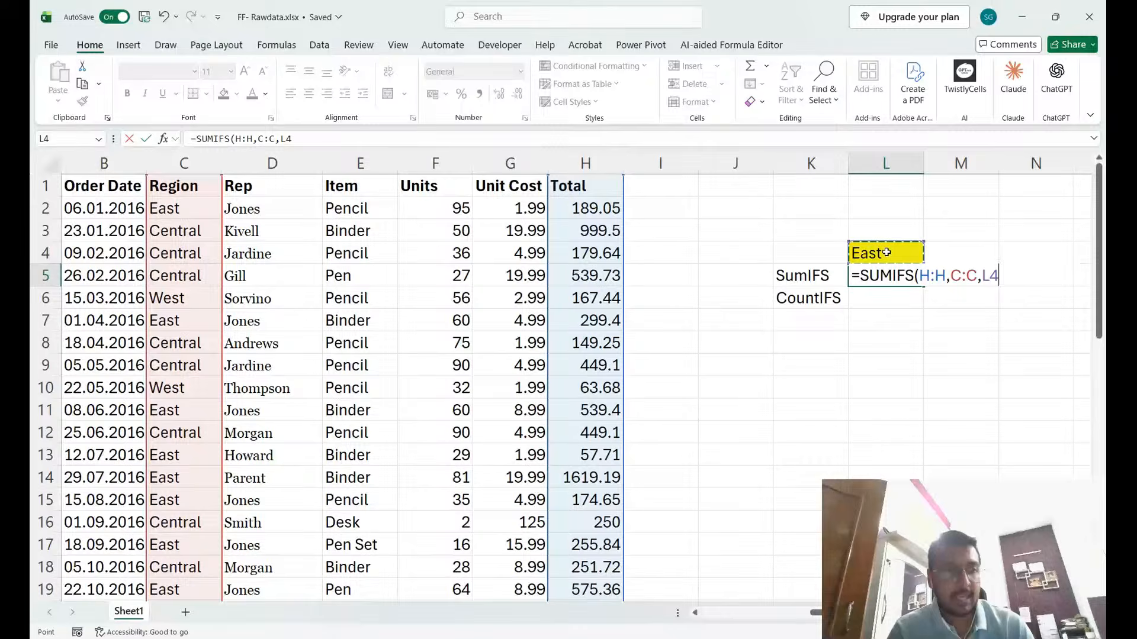
type(")")
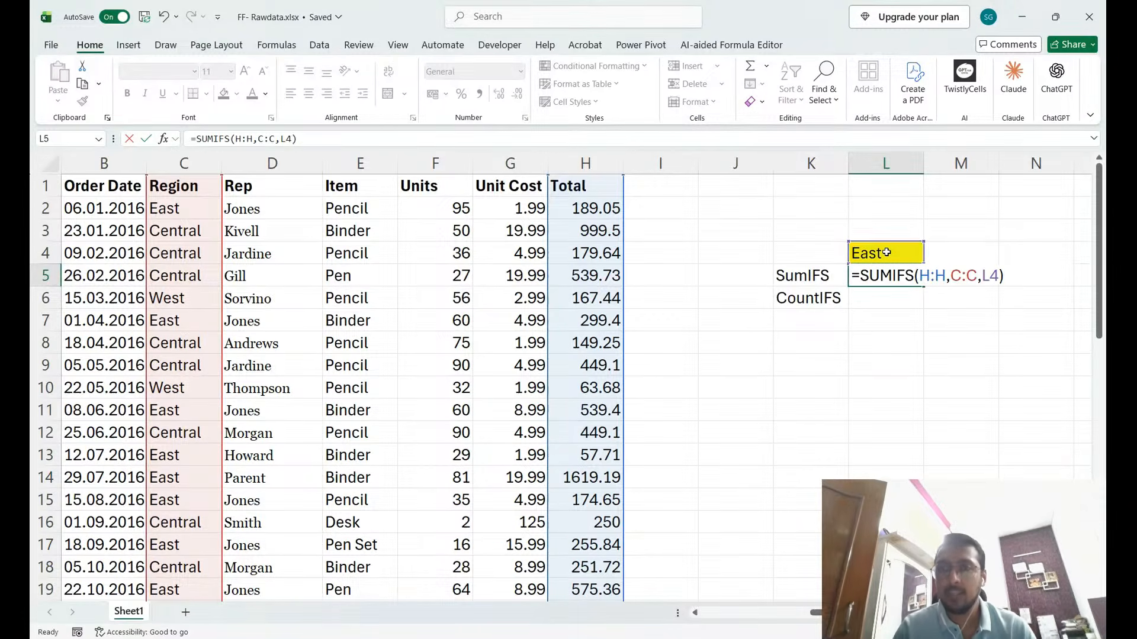
key("Return")
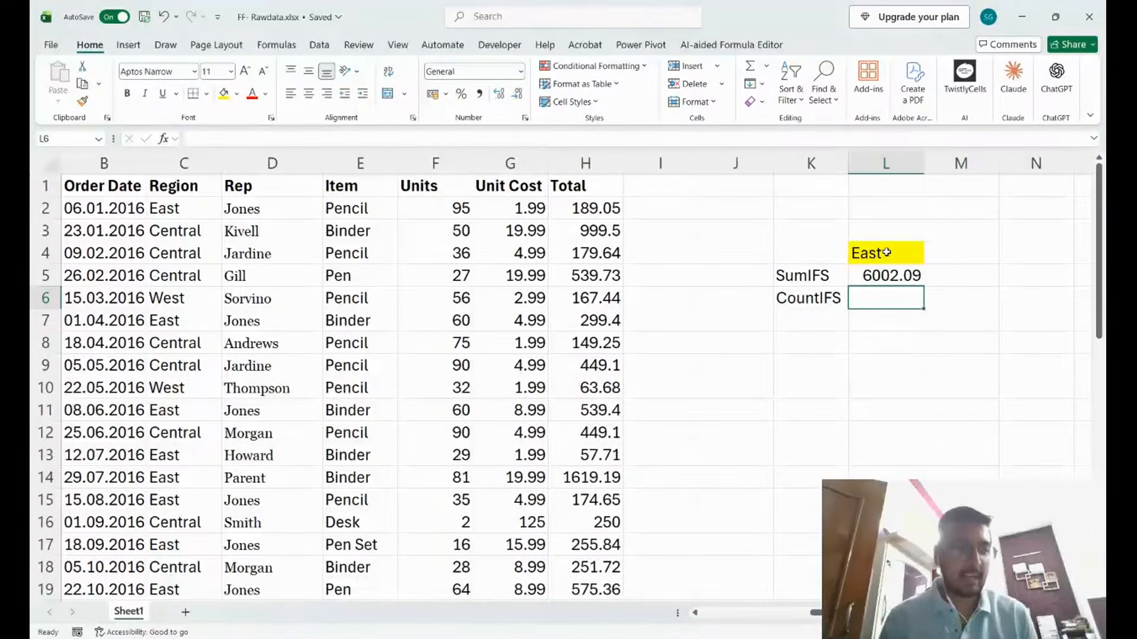
Enter the name of the rep listed in D5 as a second criterion in L3, above the region.
key("Up")
key("Up")
key("Up")
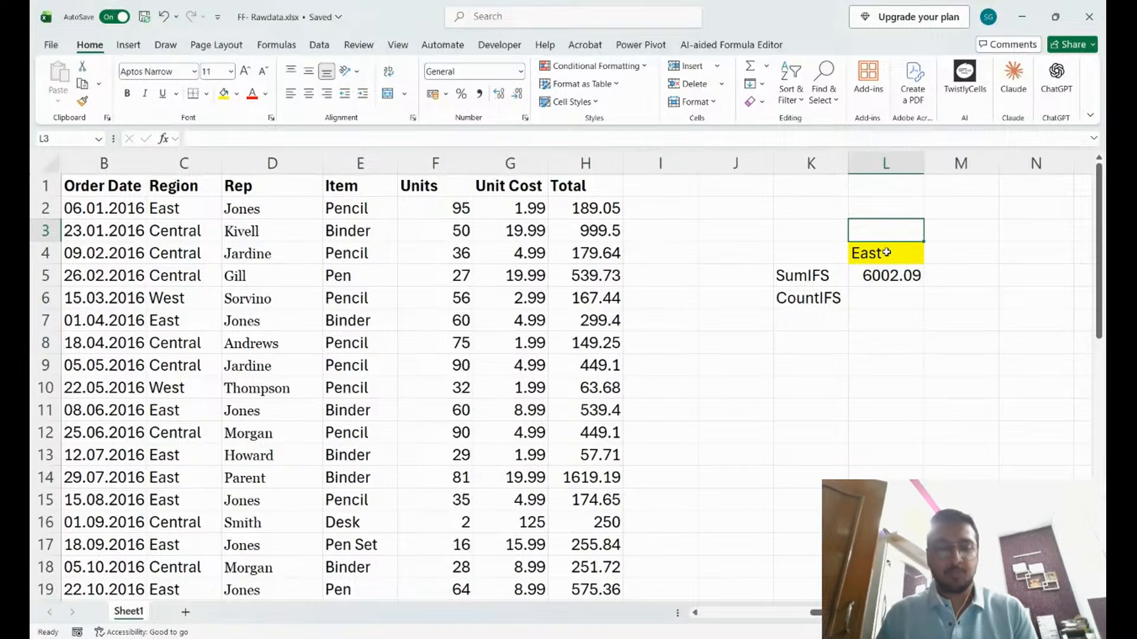
type("G")
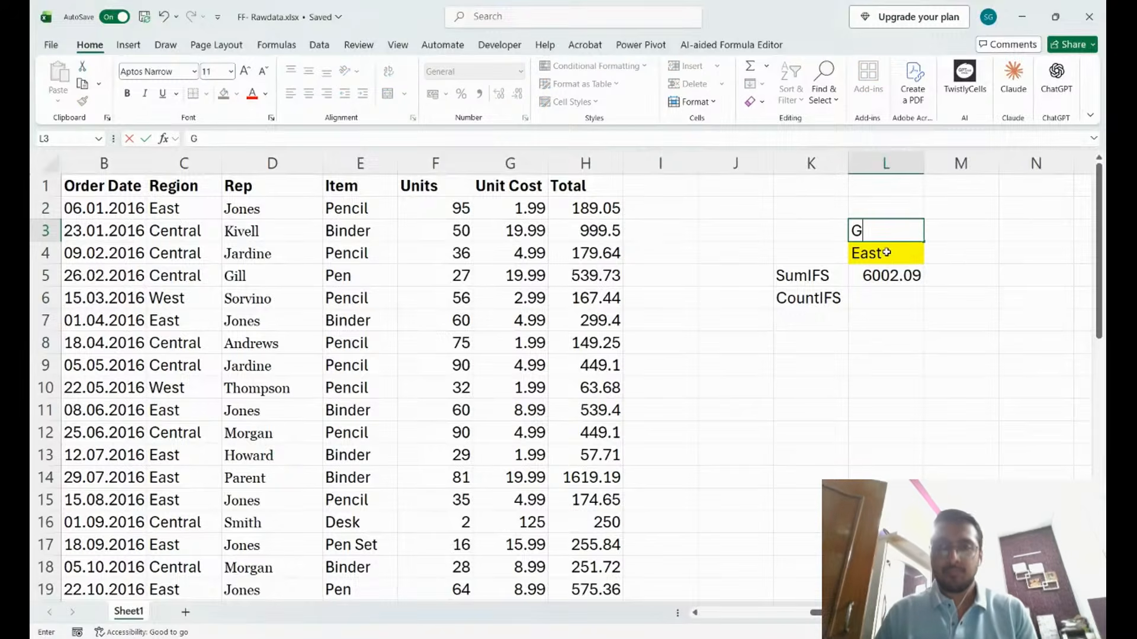
type("ill")
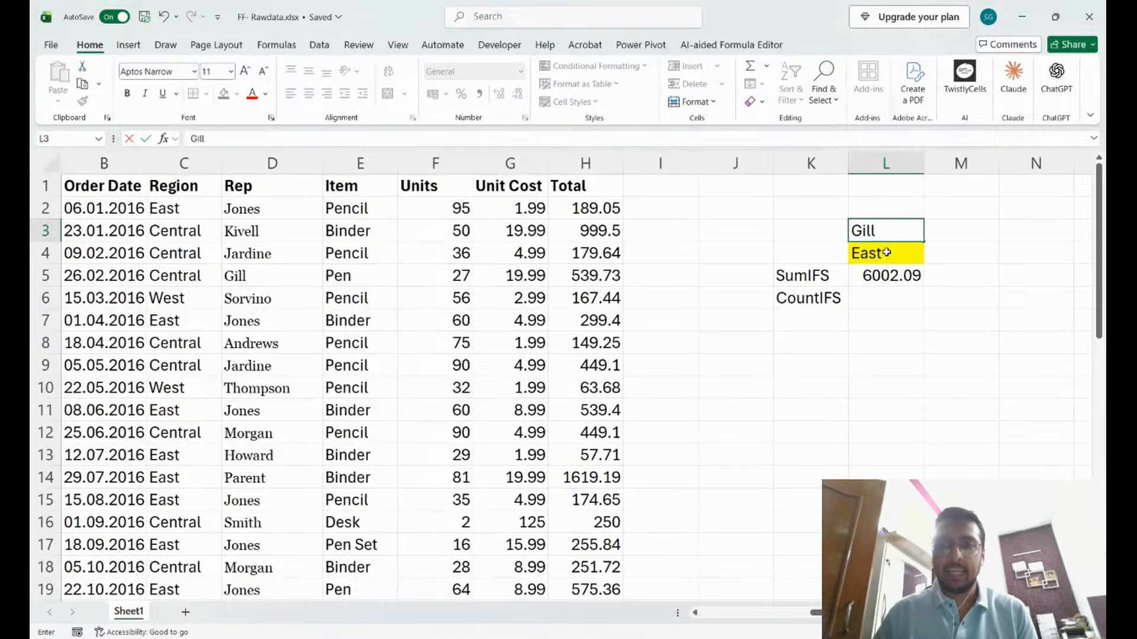
key("Return")
Extend the SUMIFS formula in L5 with the Rep column and the rep criterion, making it =SUMIFS(H:H,C:C,L4,D:D,L3).
key("Return")
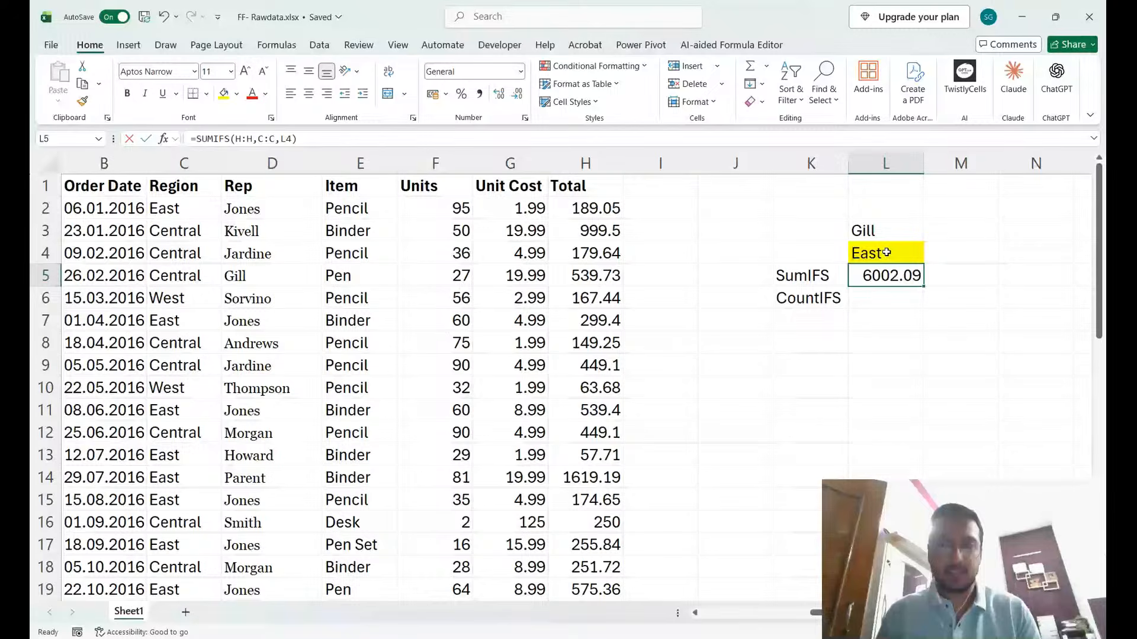
key("F2")
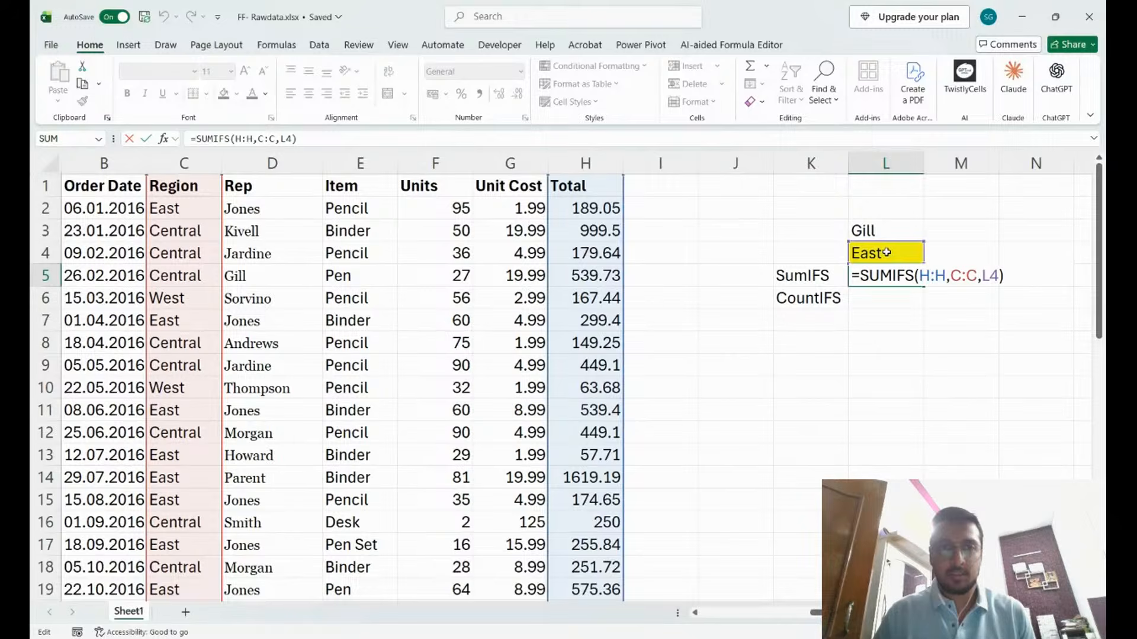
type(",")
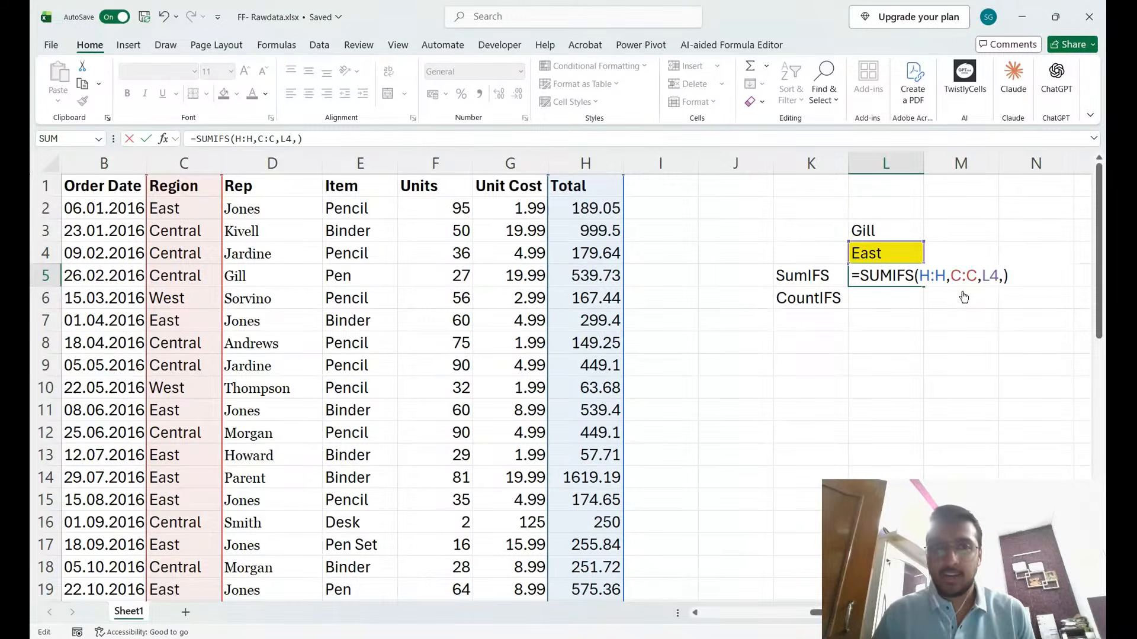
left_click(285, 165)
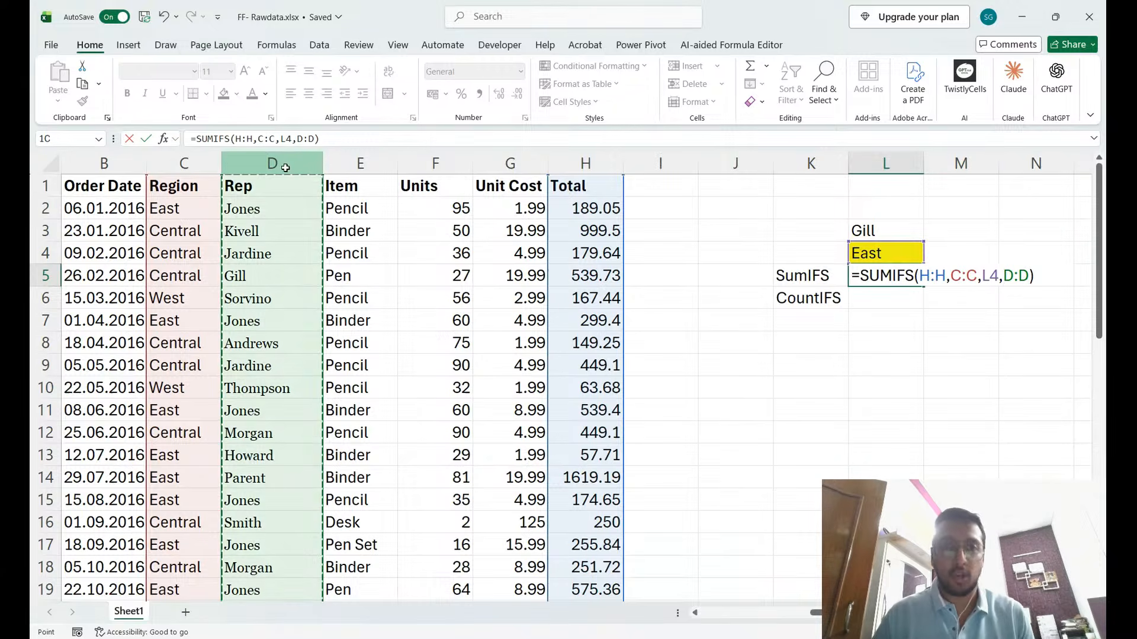
type(",")
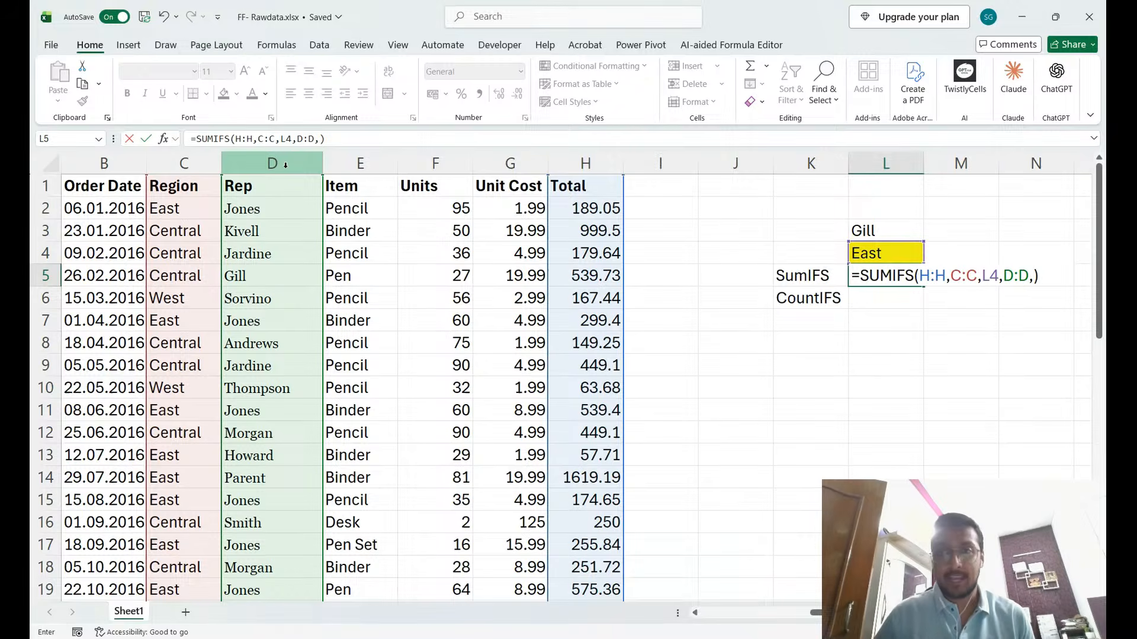
left_click(900, 232)
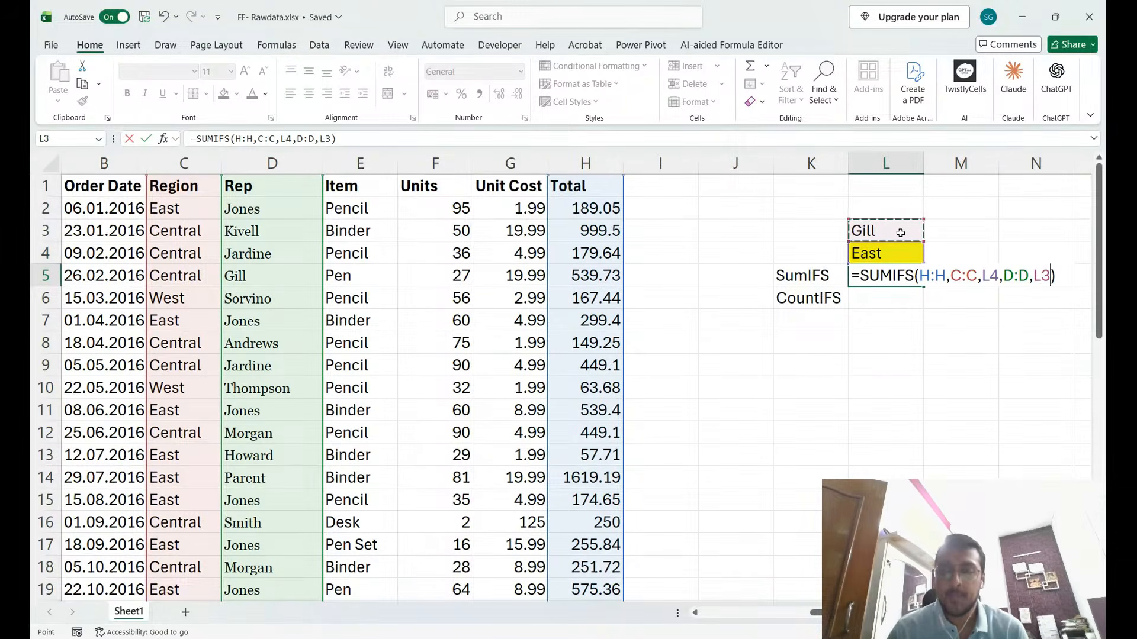
key("Return")
key("Up")
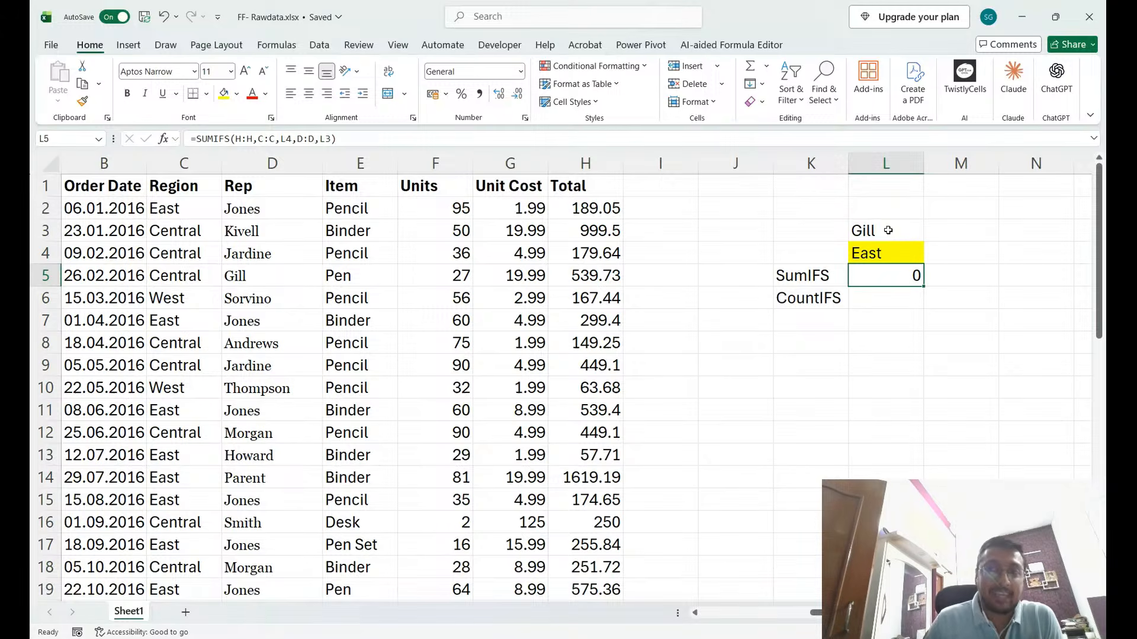
Review the criteria ranges of the L5 formula and change the region criterion in L4 to Central.
double_click(890, 278)
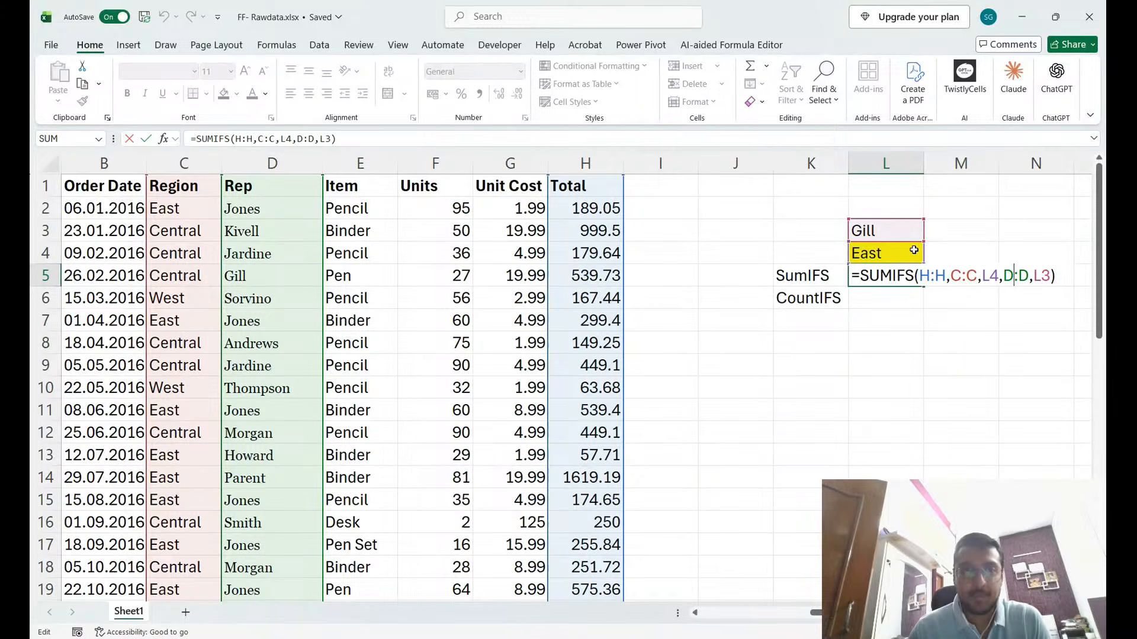
key("Return")
key("Up")
key("Up")
type("Central")
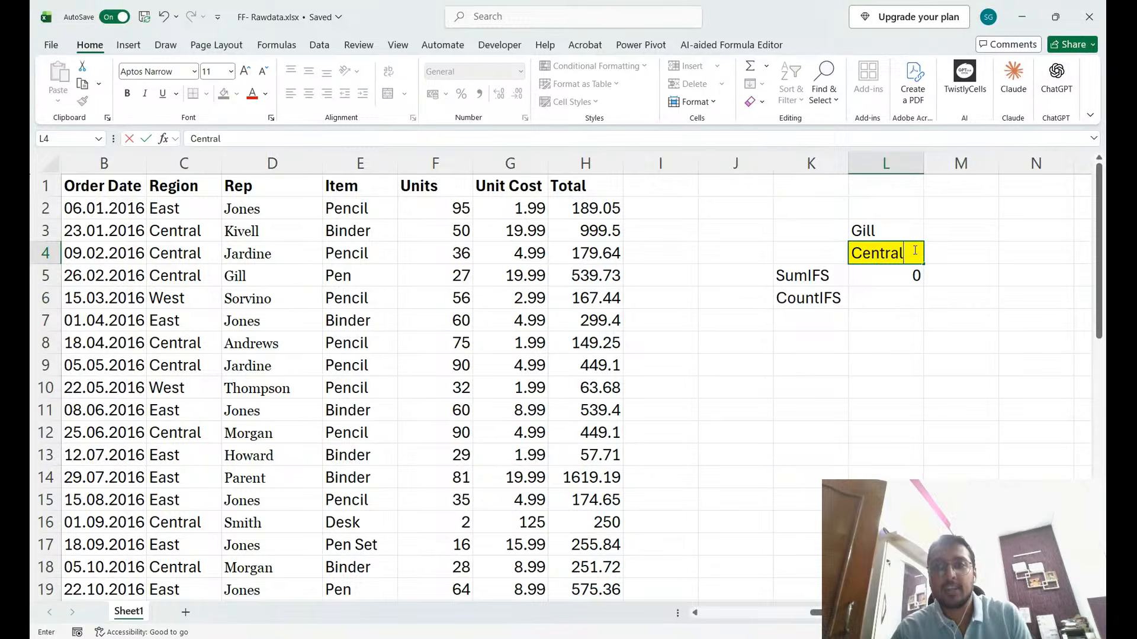
key("Return")
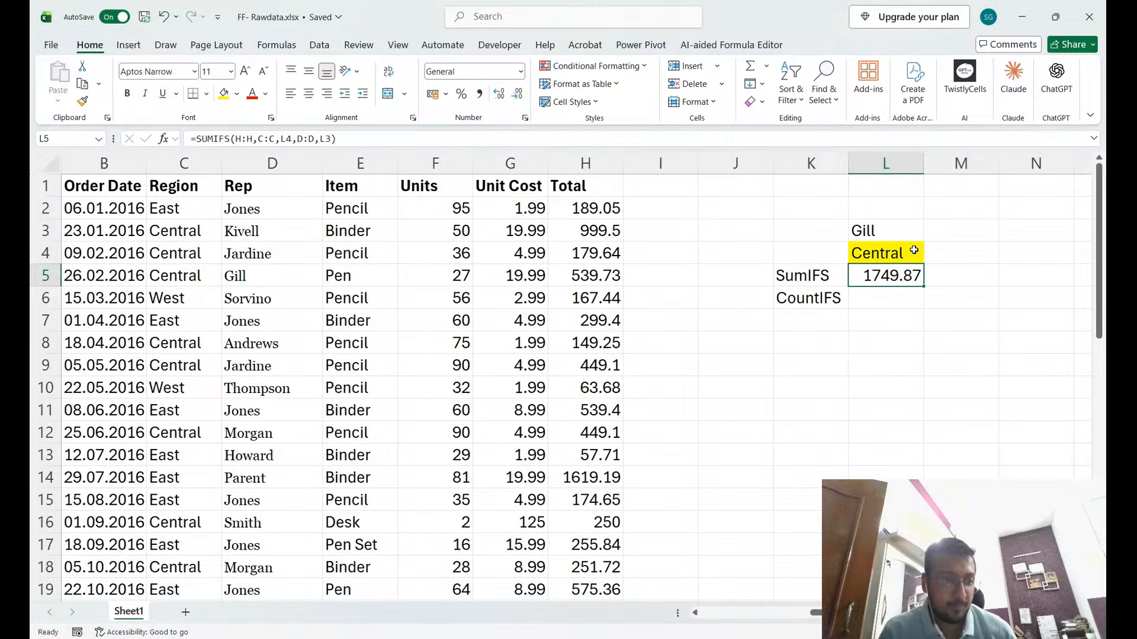
Build a COUNTIFS formula in L6 that matches Region column C:C to L4 and adds Rep column D:D as the second criteria range.
key("alt+Tab")
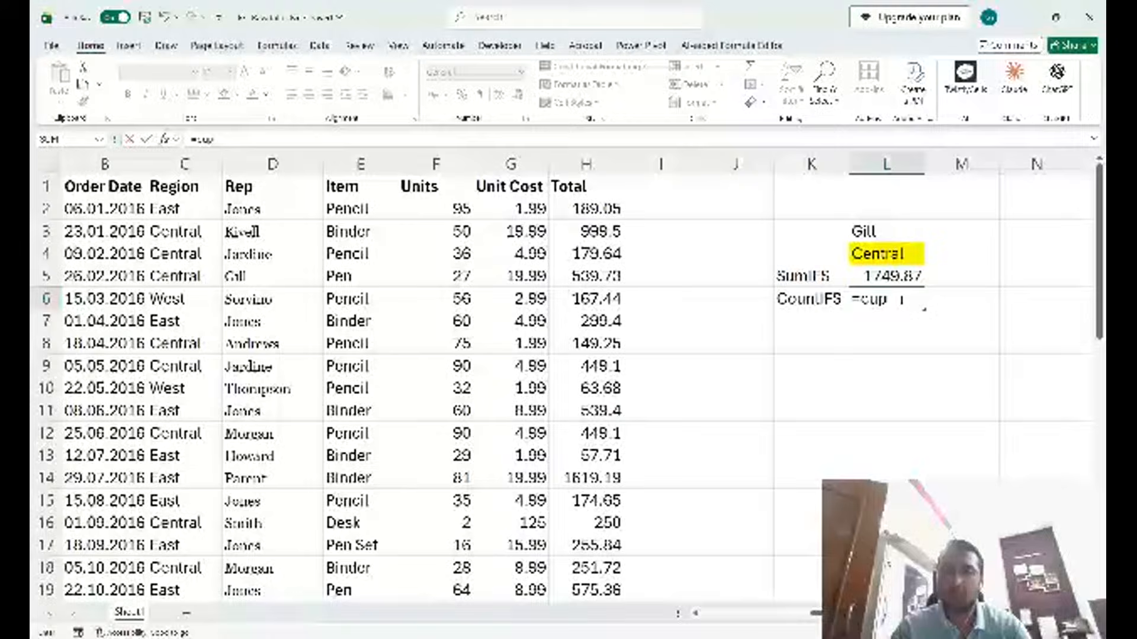
key("BackSpace")
key("BackSpace")
type("oun")
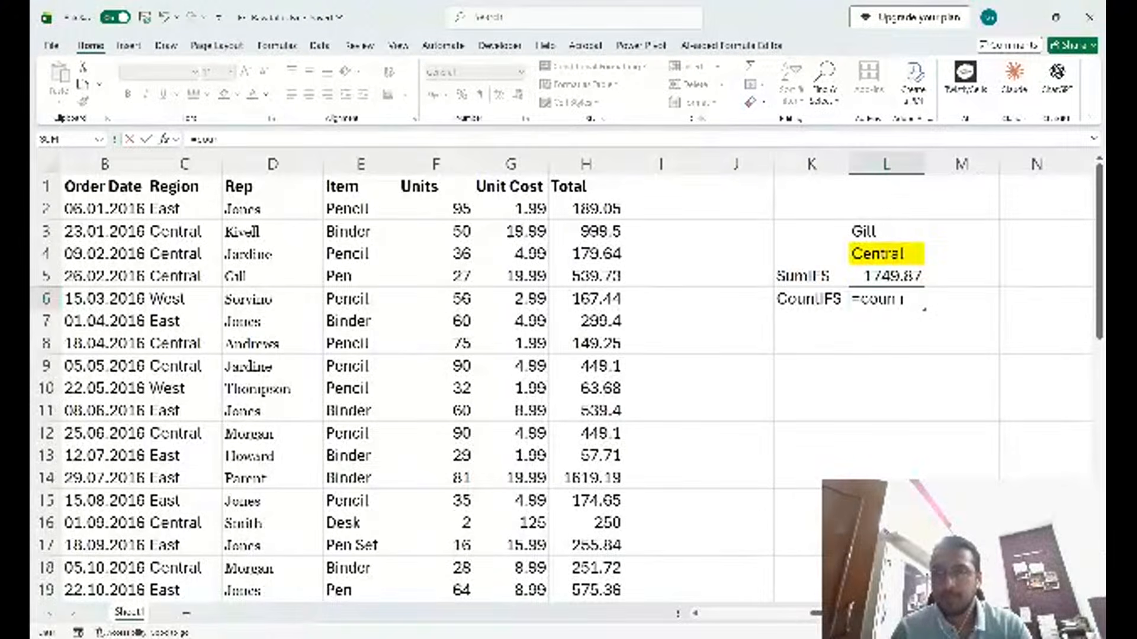
type("tifs")
key("Tab")
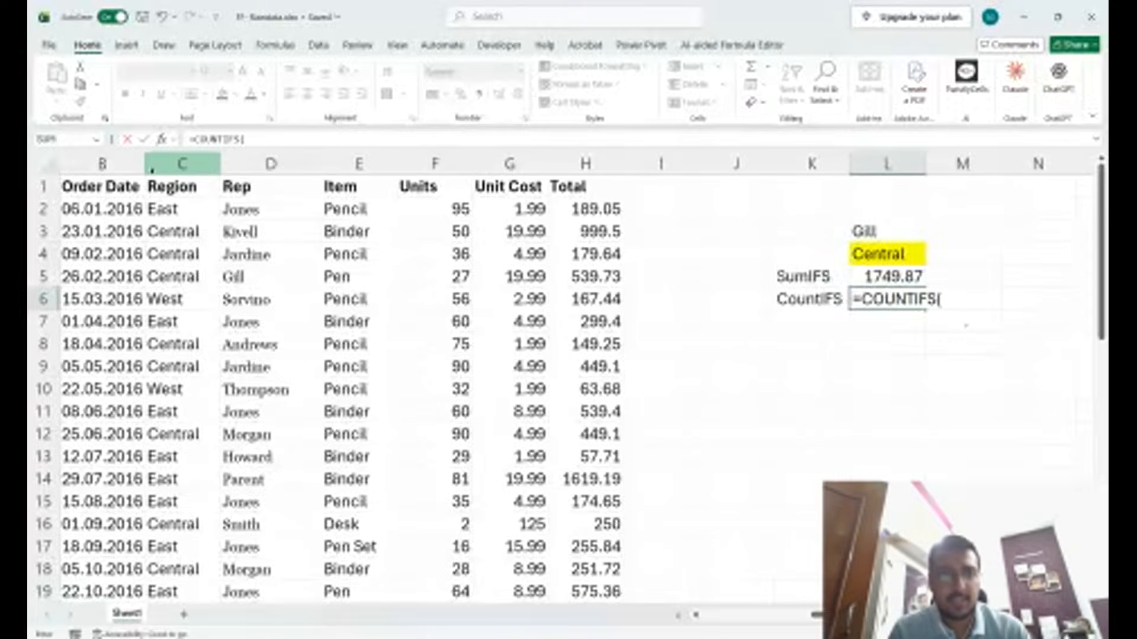
left_click(172, 165)
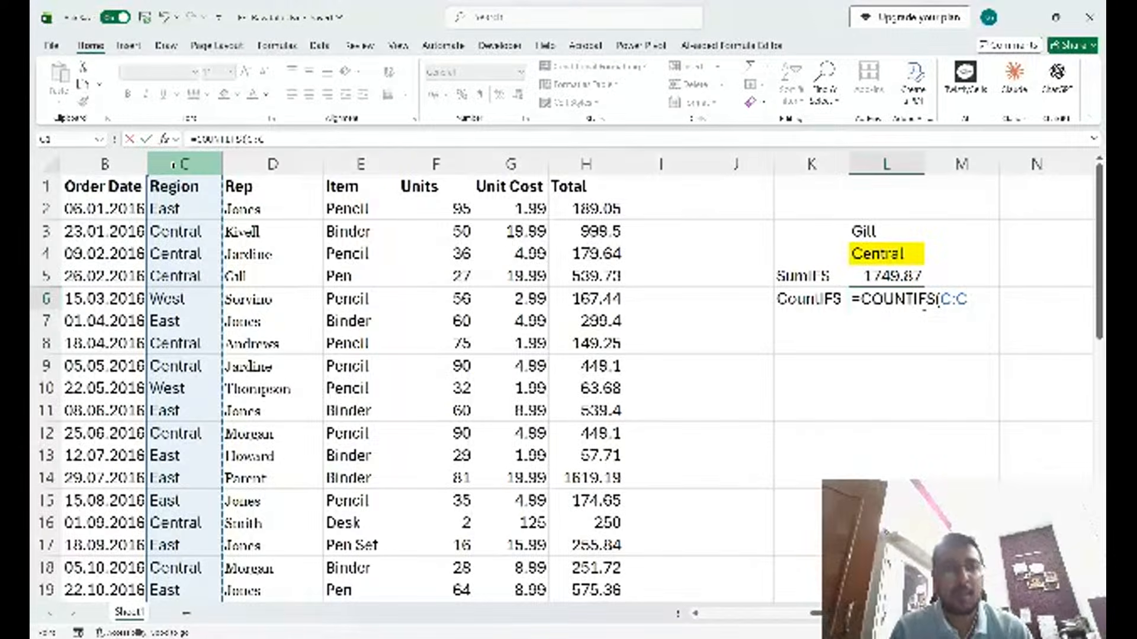
type(",")
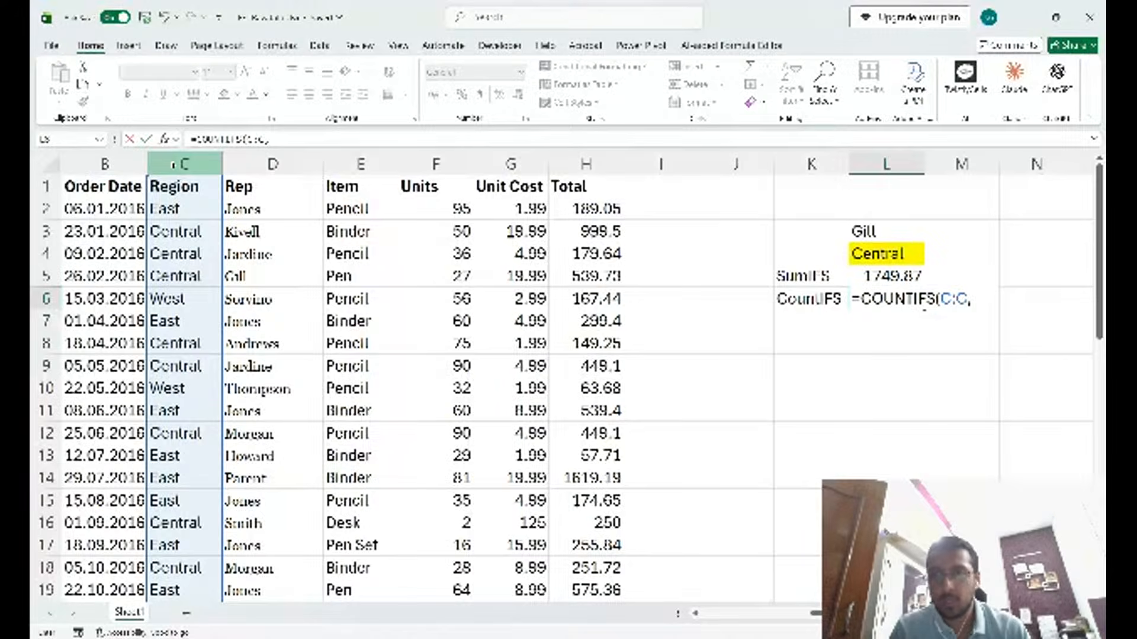
left_click(888, 259)
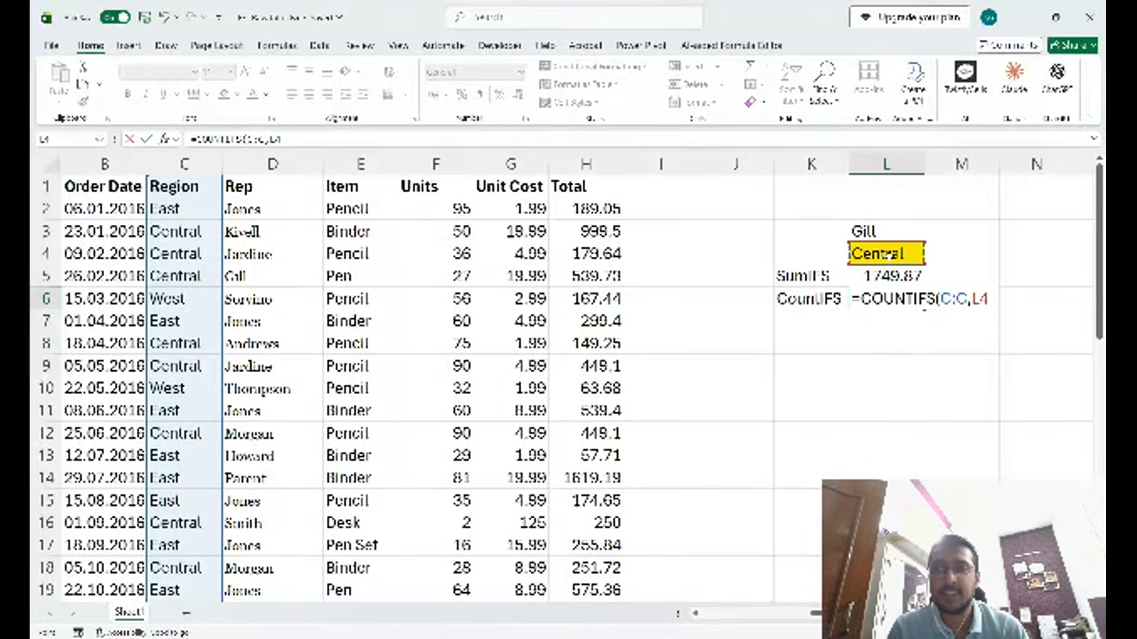
type(",")
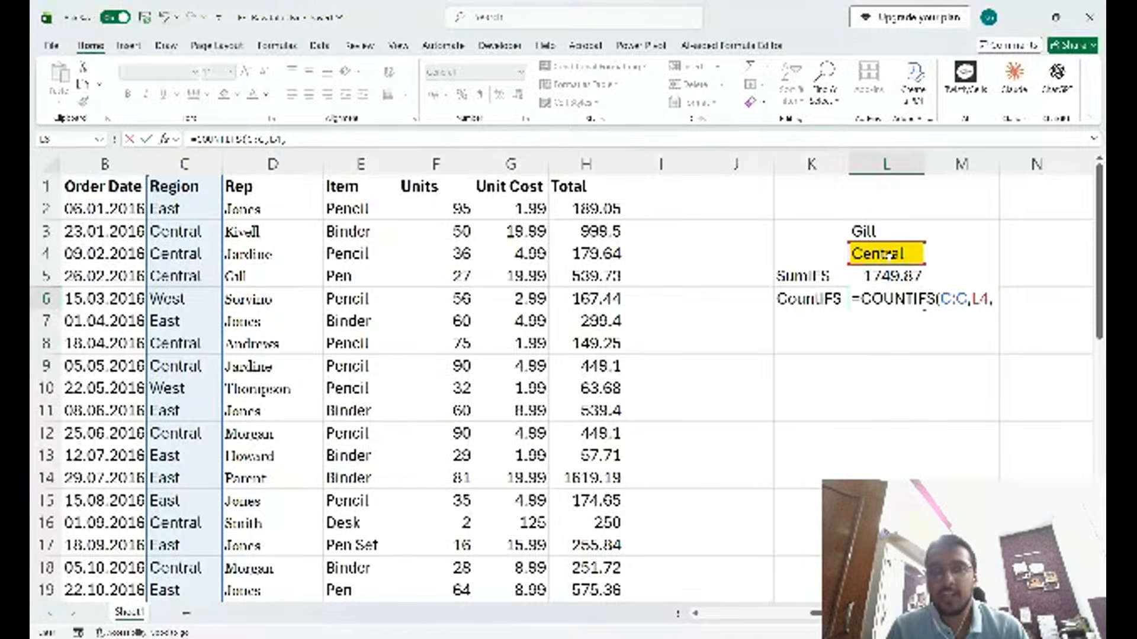
left_click(273, 164)
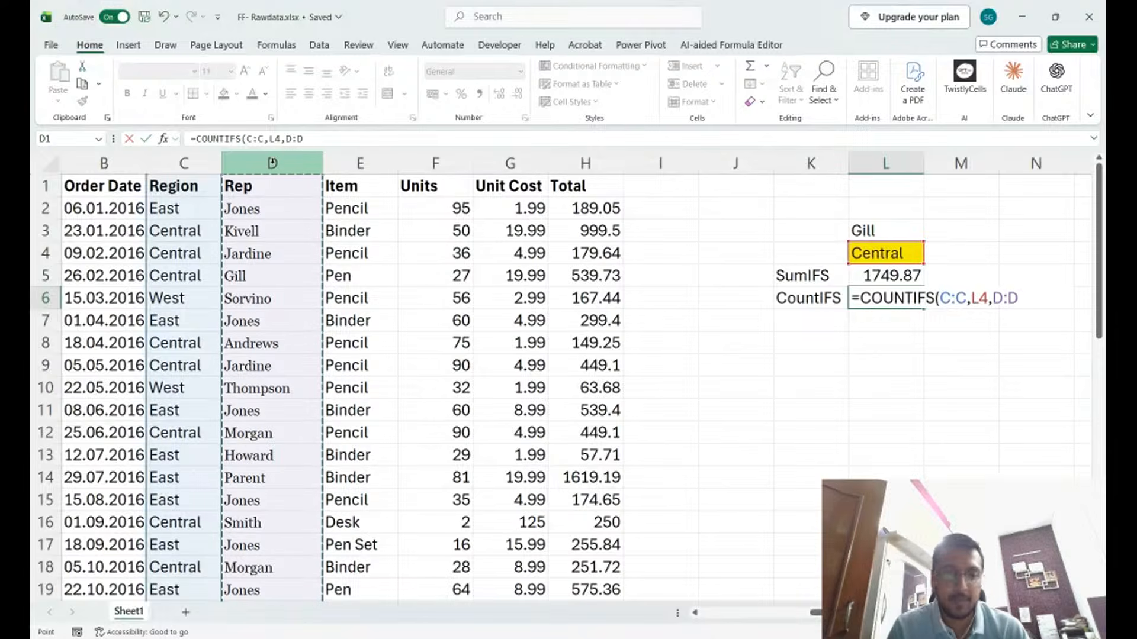
Finish the COUNTIFS formula in L6 by adding L3 as the criterion for column D.
type(",")
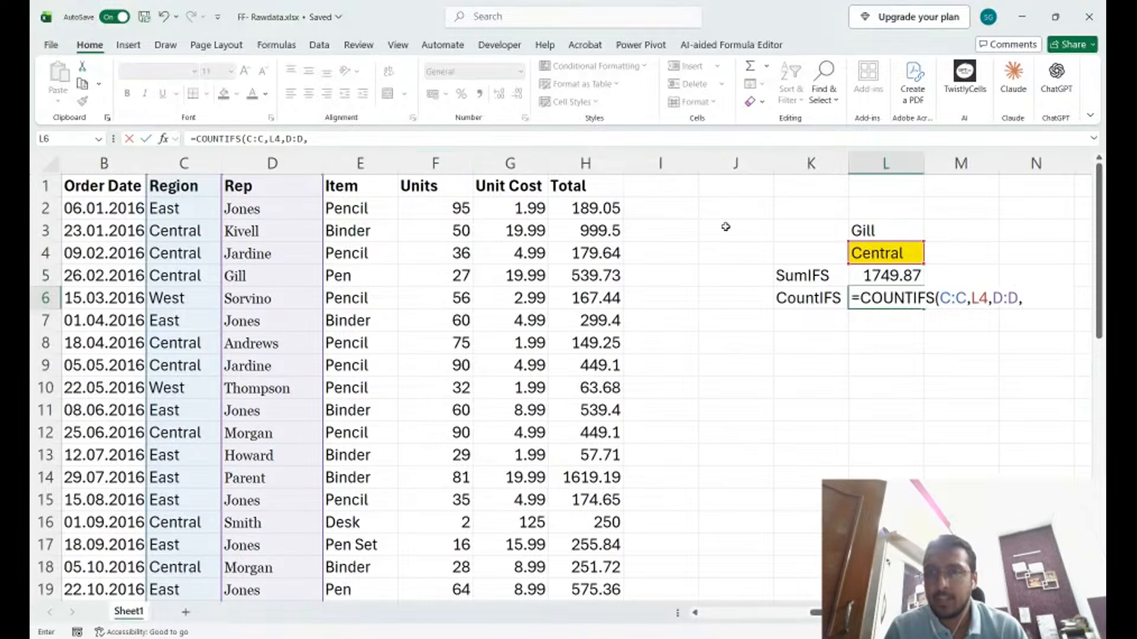
left_click(878, 228)
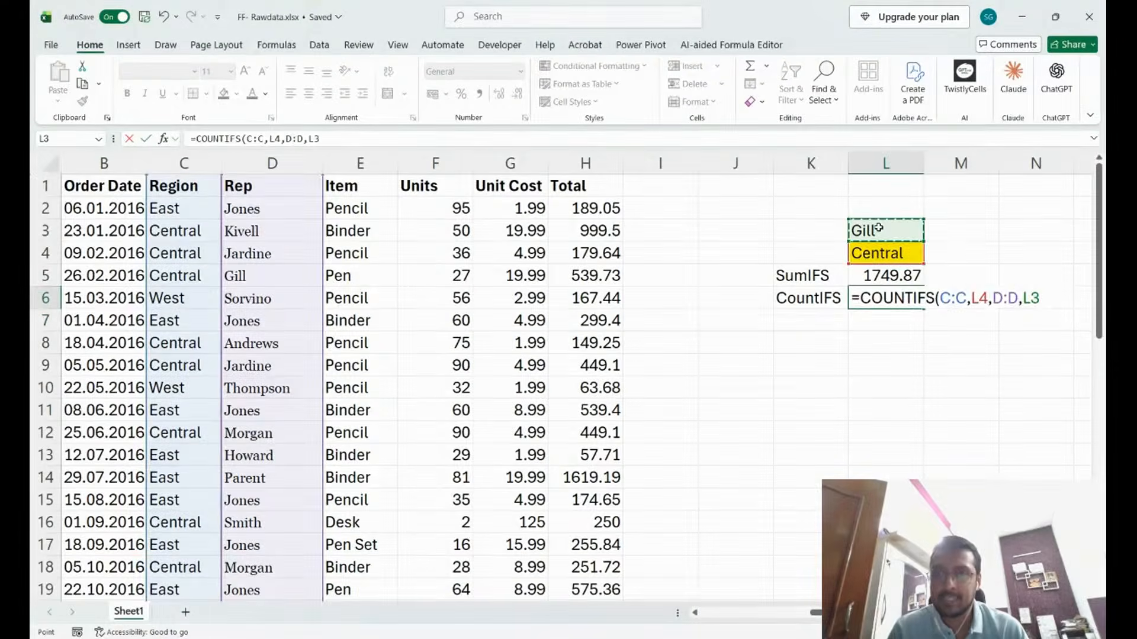
key("Return")
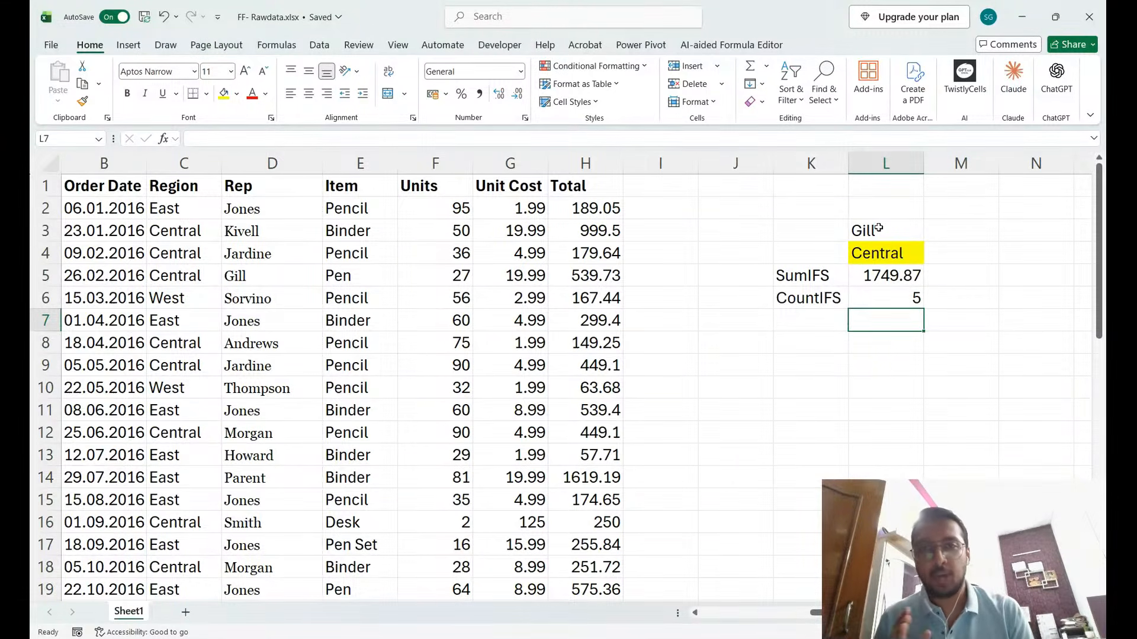
key("alt+Tab")
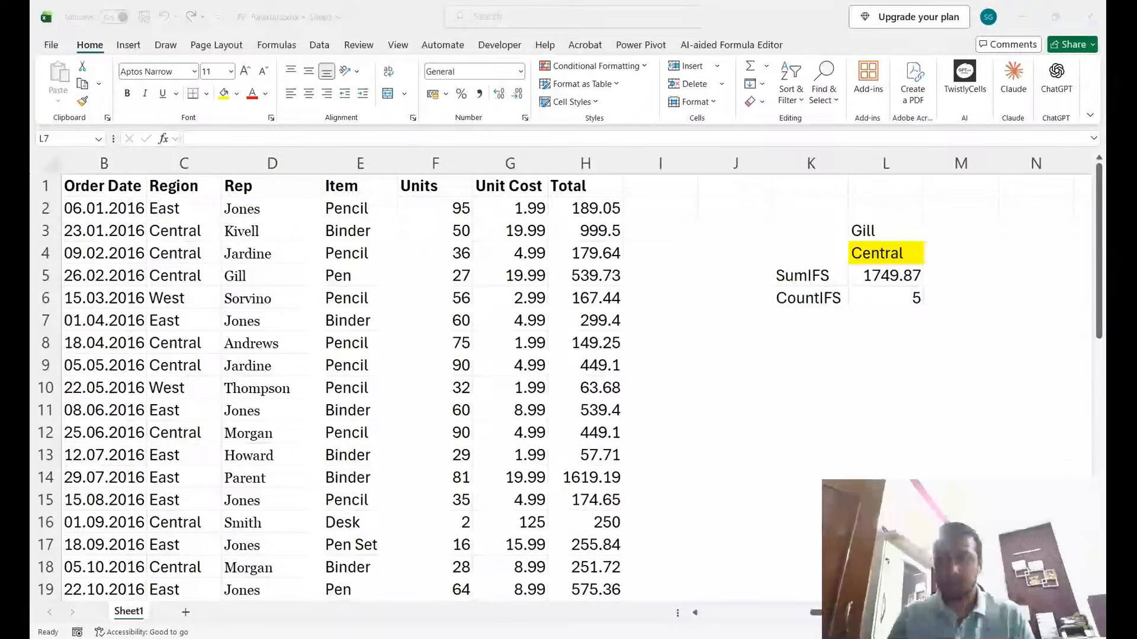
left_click(450, 322)
Add filters to the data headers and show only Central region rows for the rep named in L3.
left_click(428, 313)
key("Left")
key("Left")
key("Up")
key("Left")
key("Up")
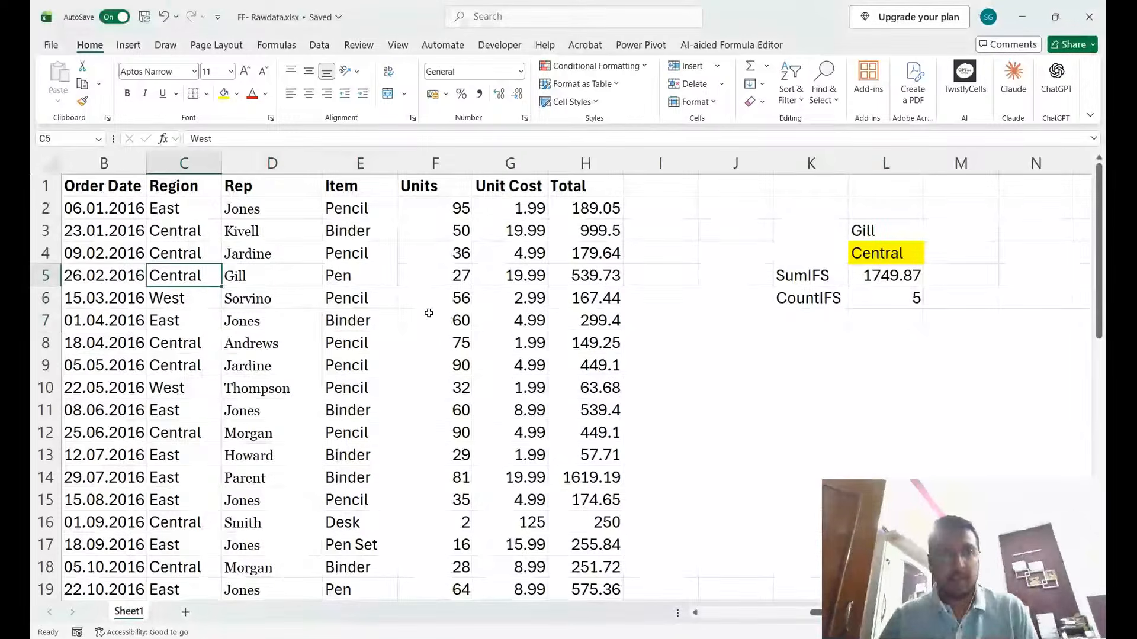
key("Up")
key("Left")
key("Up")
key("Up")
key("Up")
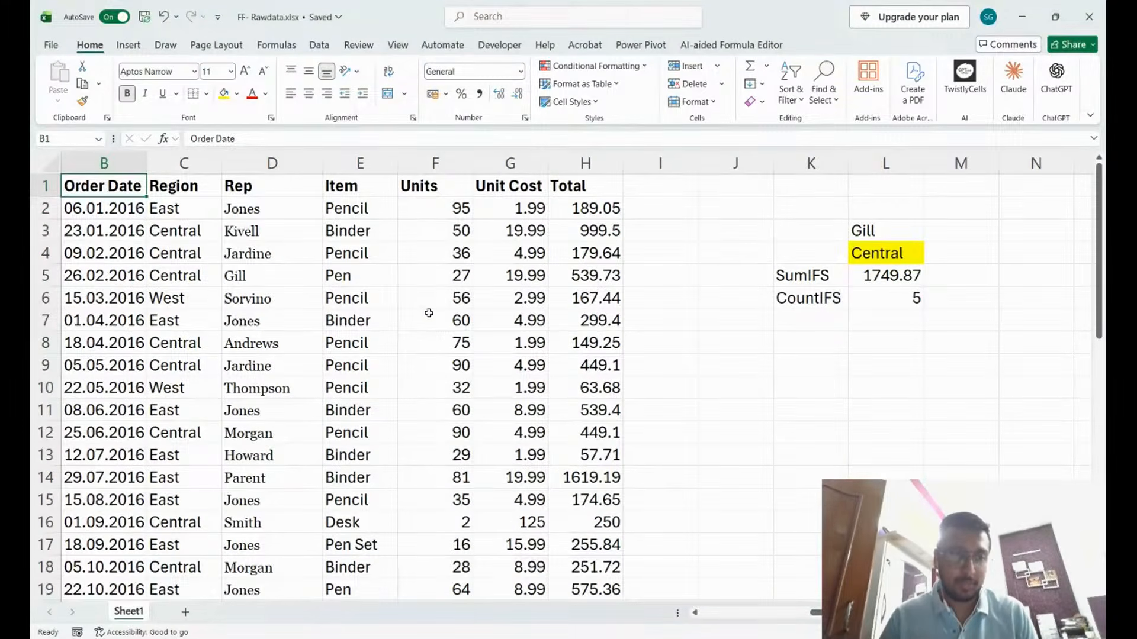
key("ctrl+shift+Right")
key("ctrl+shift+Down")
key("Up")
key("Up")
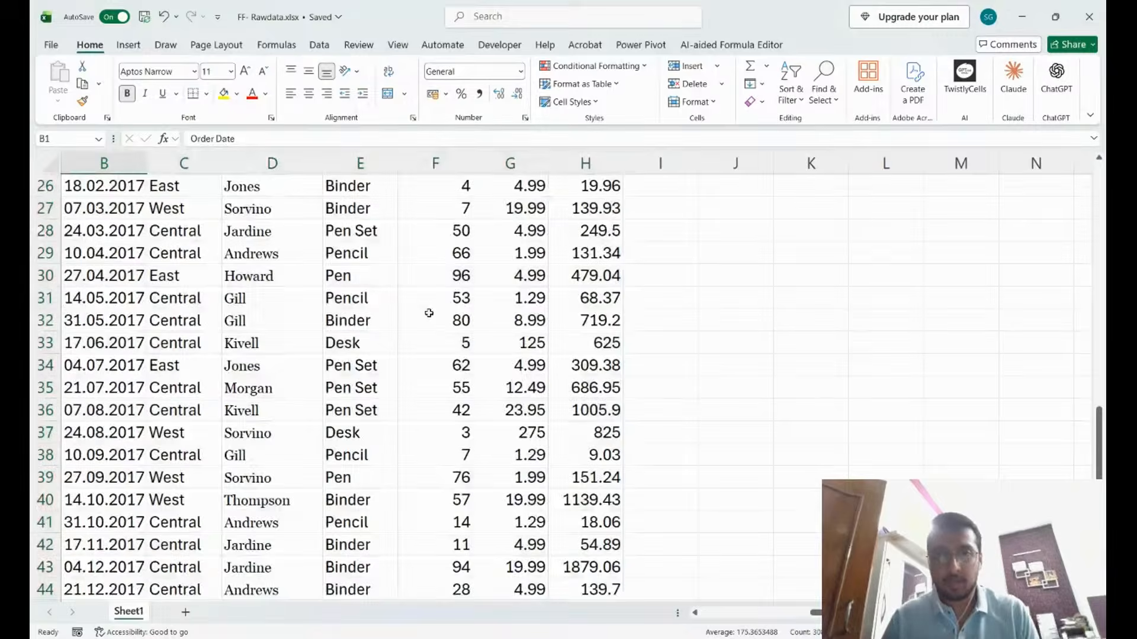
key("Right")
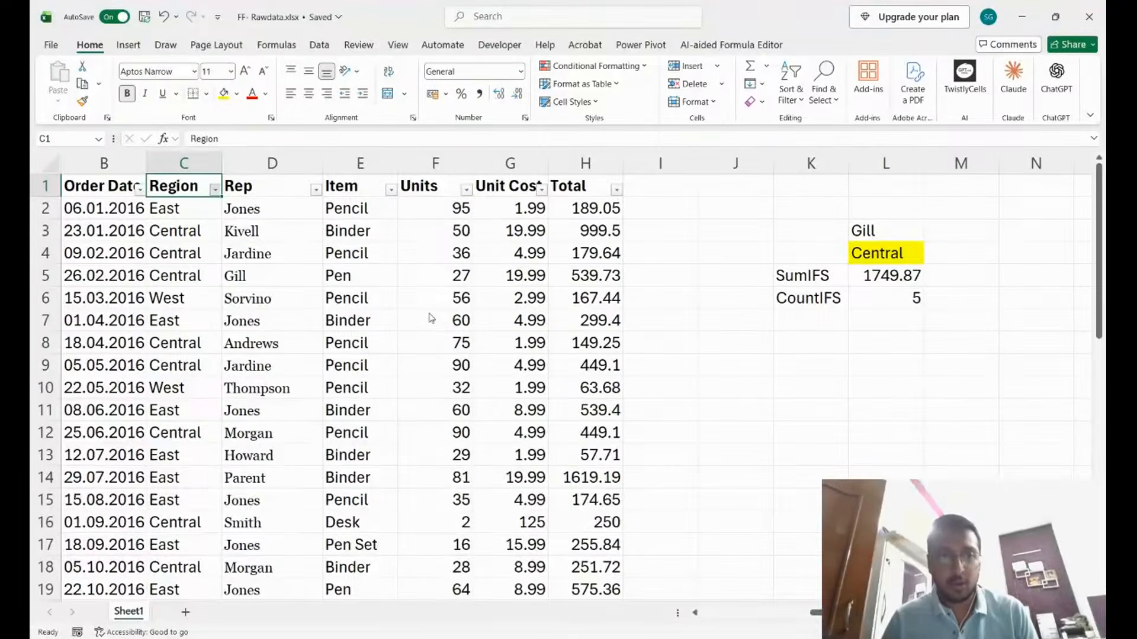
key("Right")
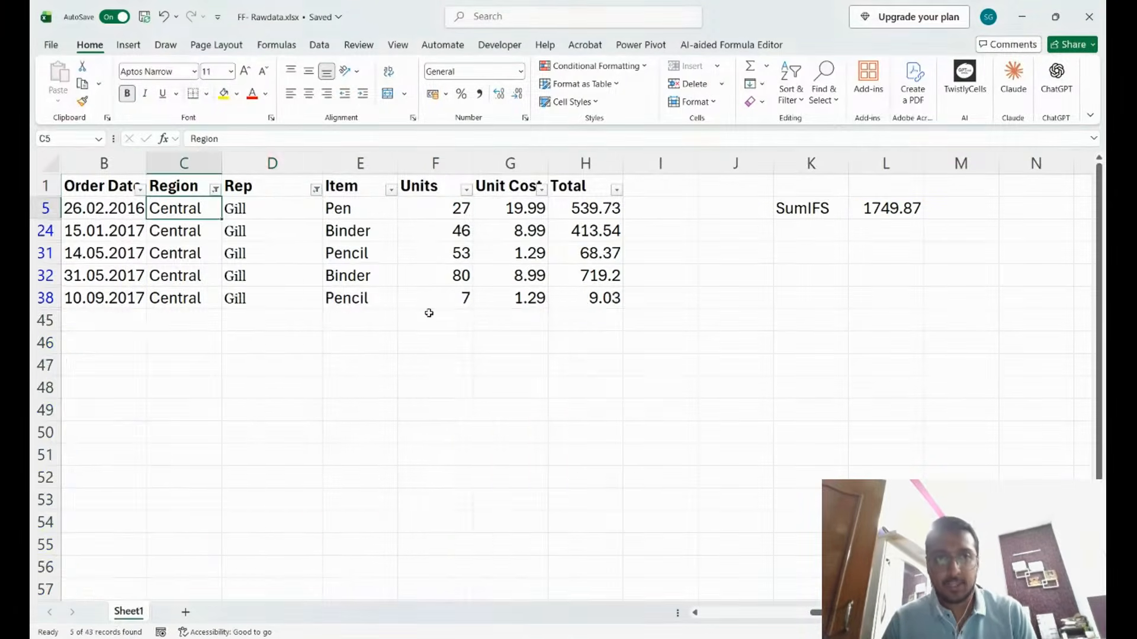
Select the filtered values in the Total column to check them against the SumIFS result.
key("Right")
key("Down")
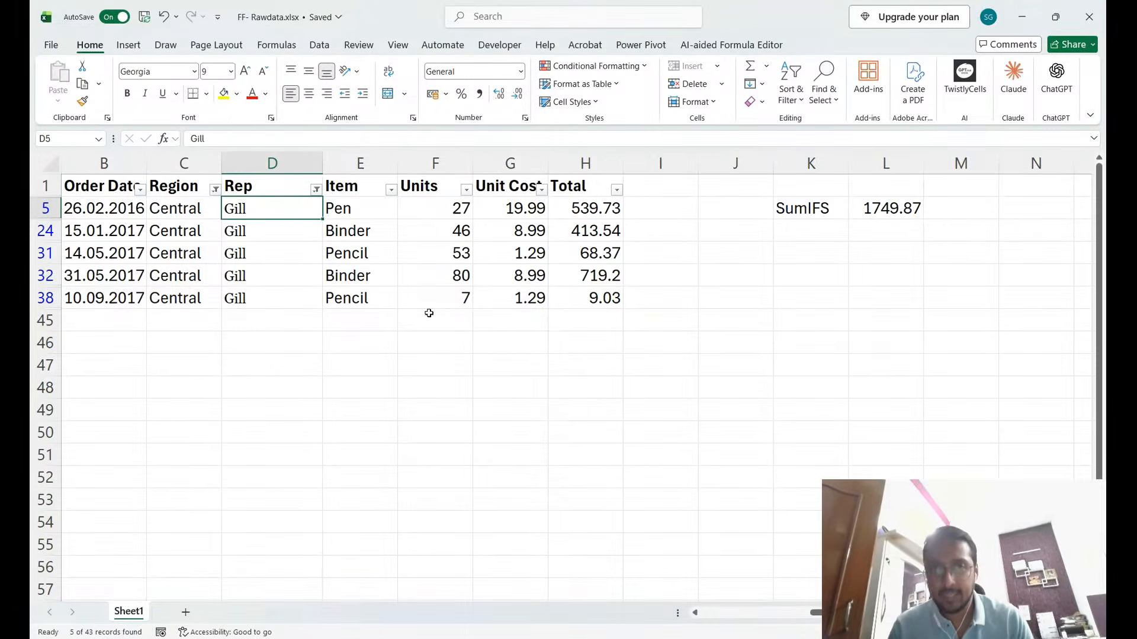
key("Right")
key("Right")
key("Right")
key("Right")
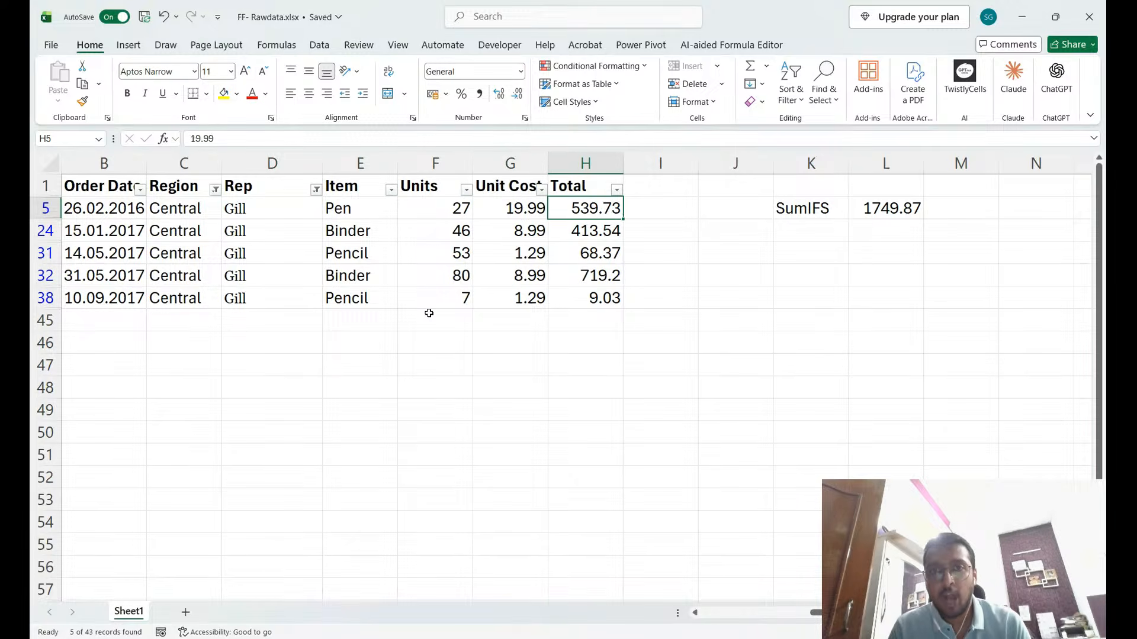
key("ctrl+shift+Down")
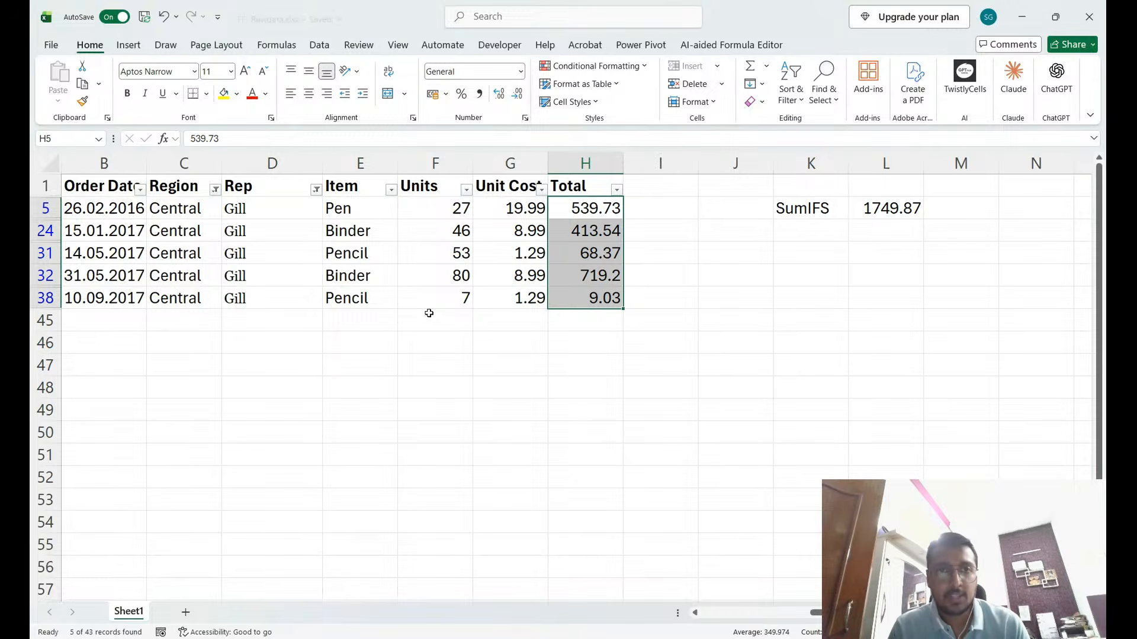
Clear the Region and Rep filters so that all data rows are shown.
key("Left")
key("Left")
key("Up")
key("Left")
key("Left")
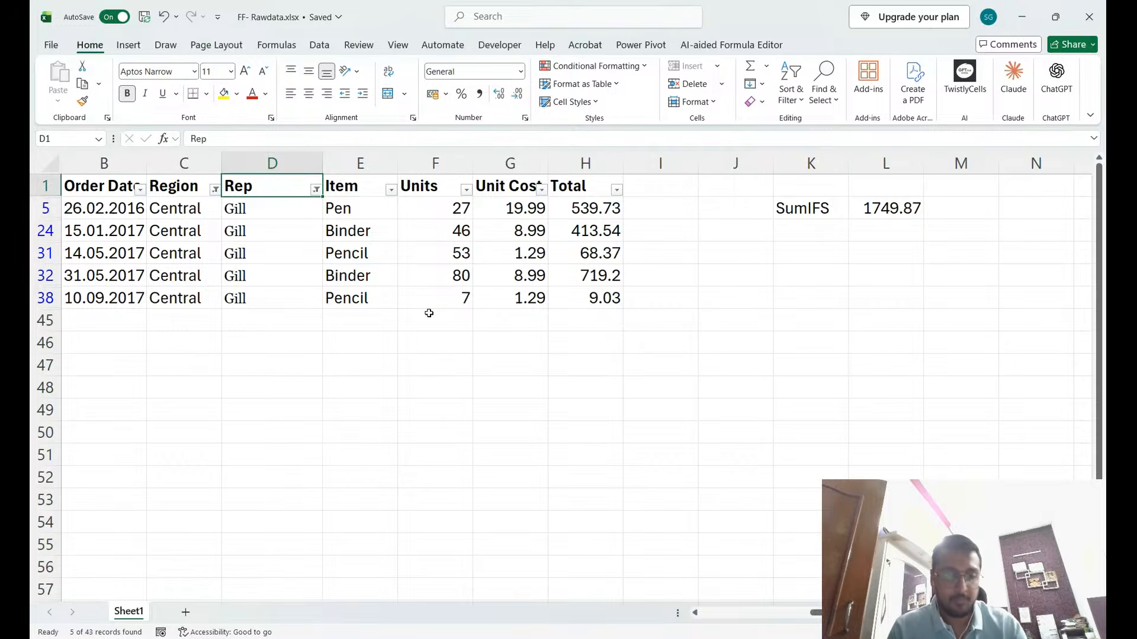
key("alt+a")
key("c")
Review the COUNTIFS formula in cell L6.
key("Down")
key("Down")
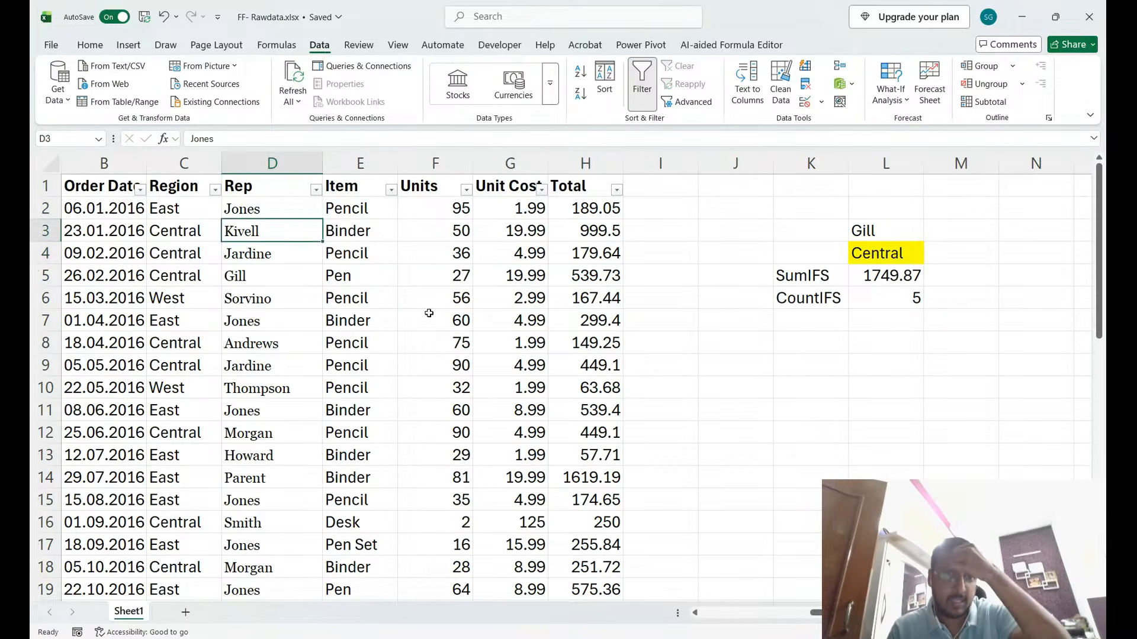
key("Down")
key("Right")
key("Right")
key("Right")
key("Right")
key("Right")
key("Down")
key("Right")
key("Down")
key("Right")
key("Down")
key("Up")
key("Right")
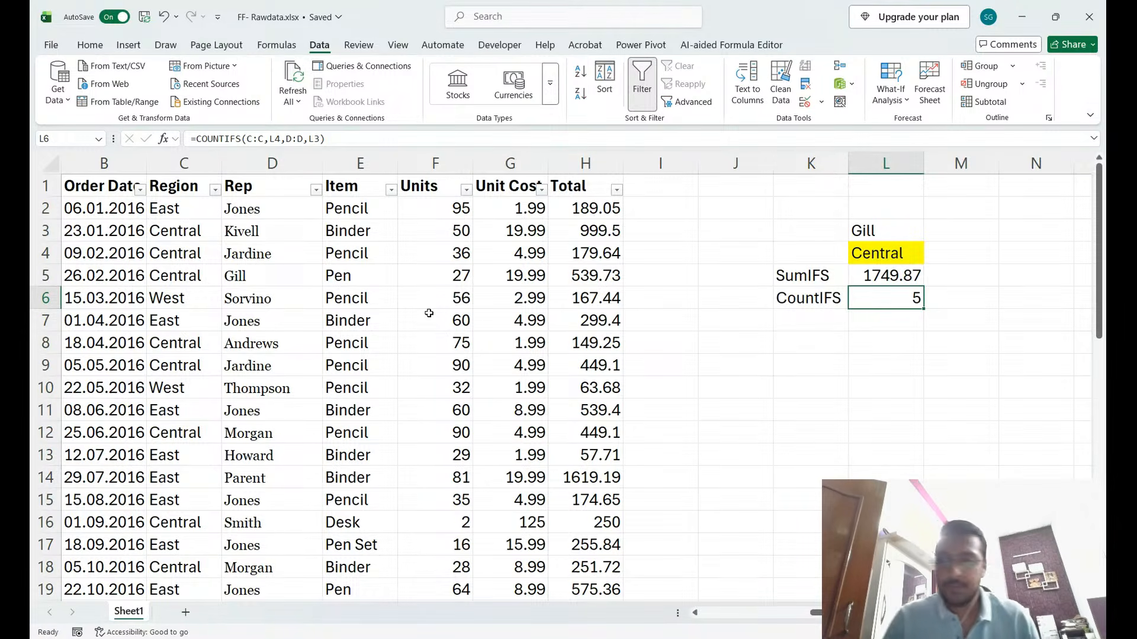
key("alt+Tab")
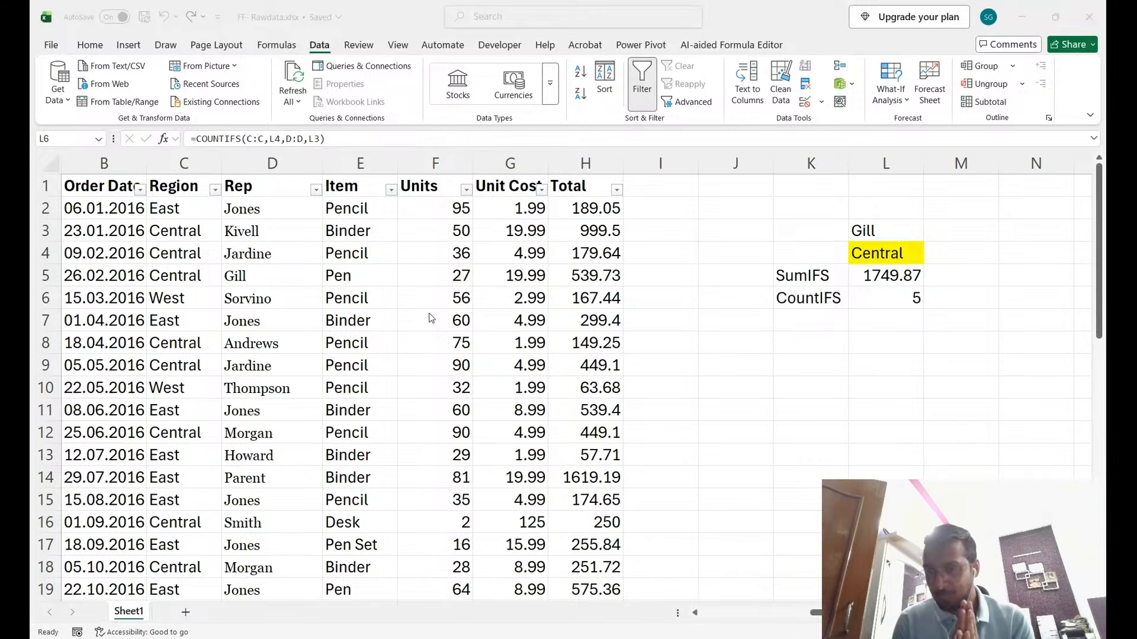
left_click(429, 313)
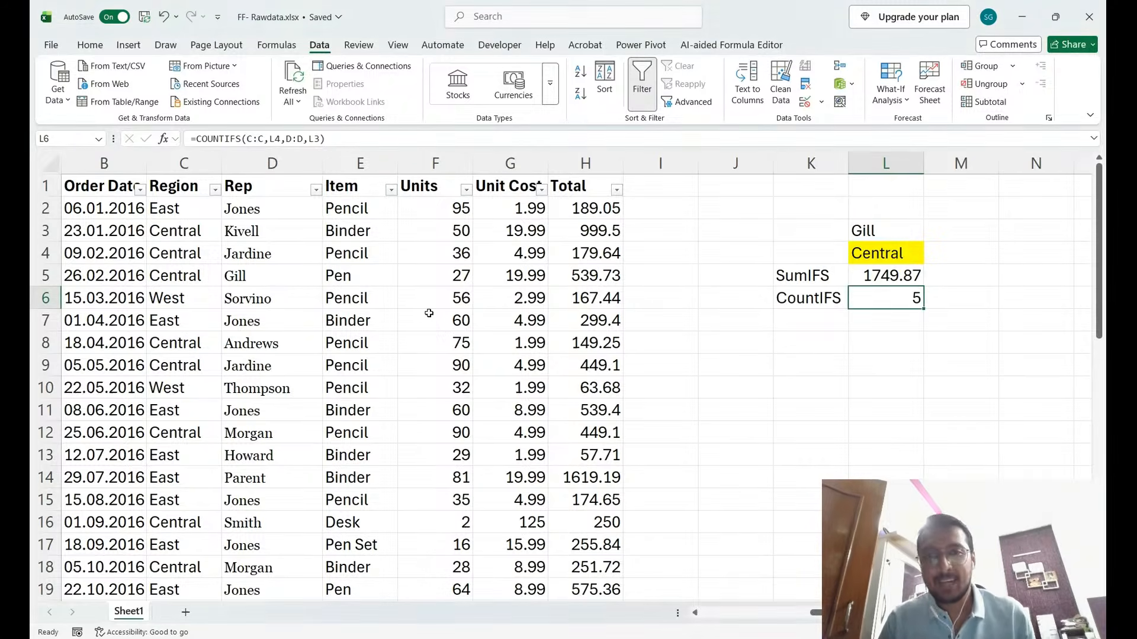
Add the heading "Occurrence" in I1 and fit column I's width to it.
key("Up")
key("Up")
key("Left")
key("Up")
key("Left")
key("Up")
key("Left")
key("Up")
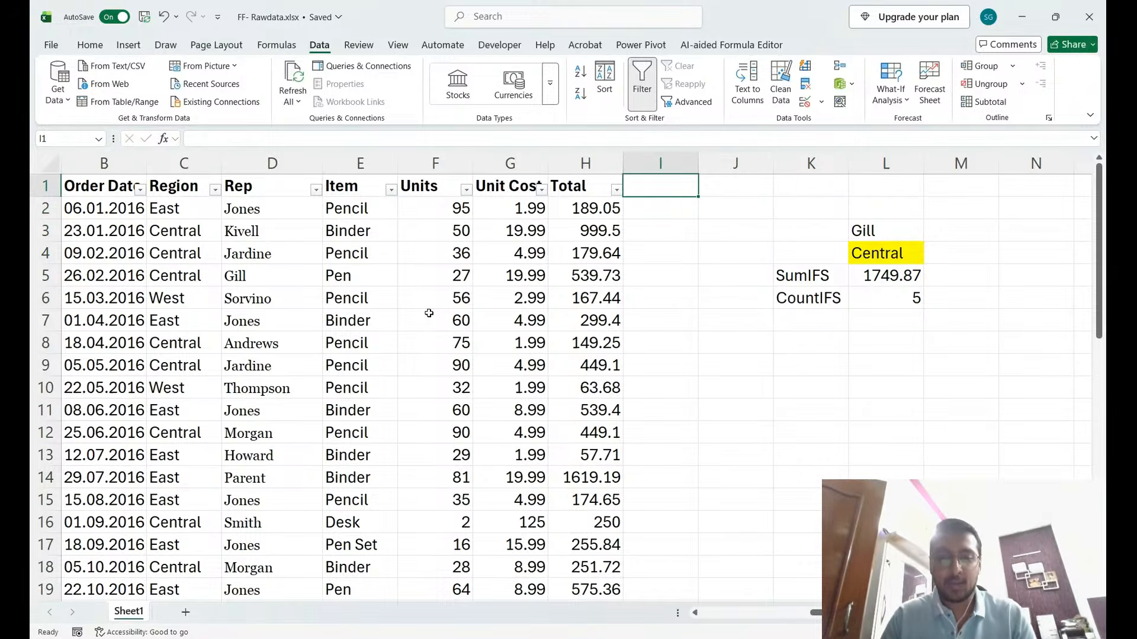
type("Occurrence")
key("Return")
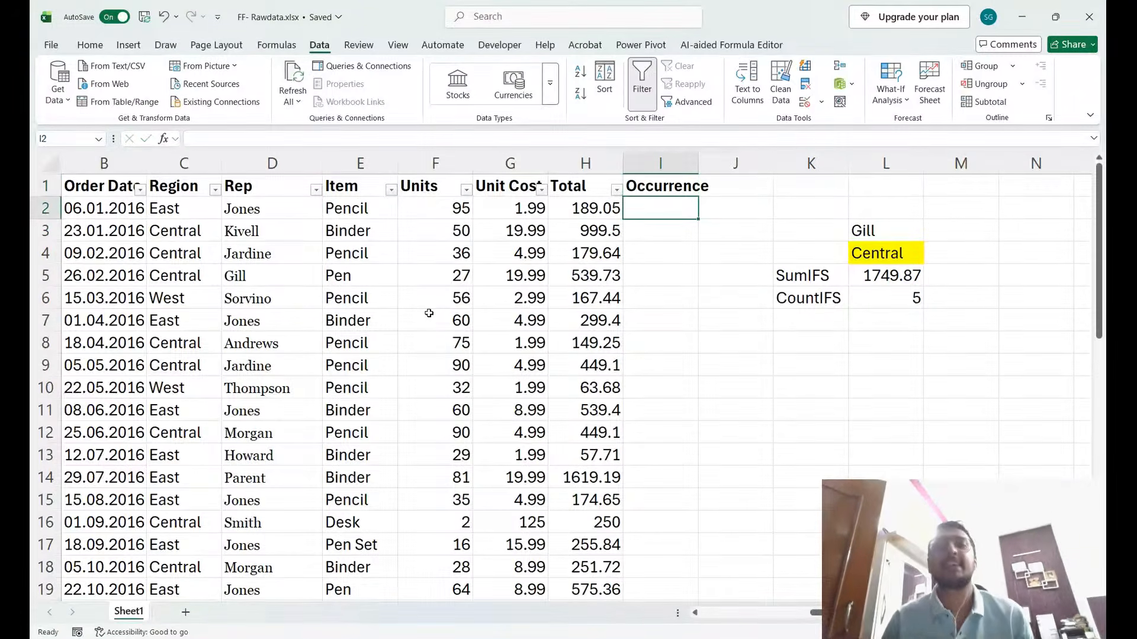
double_click(698, 164)
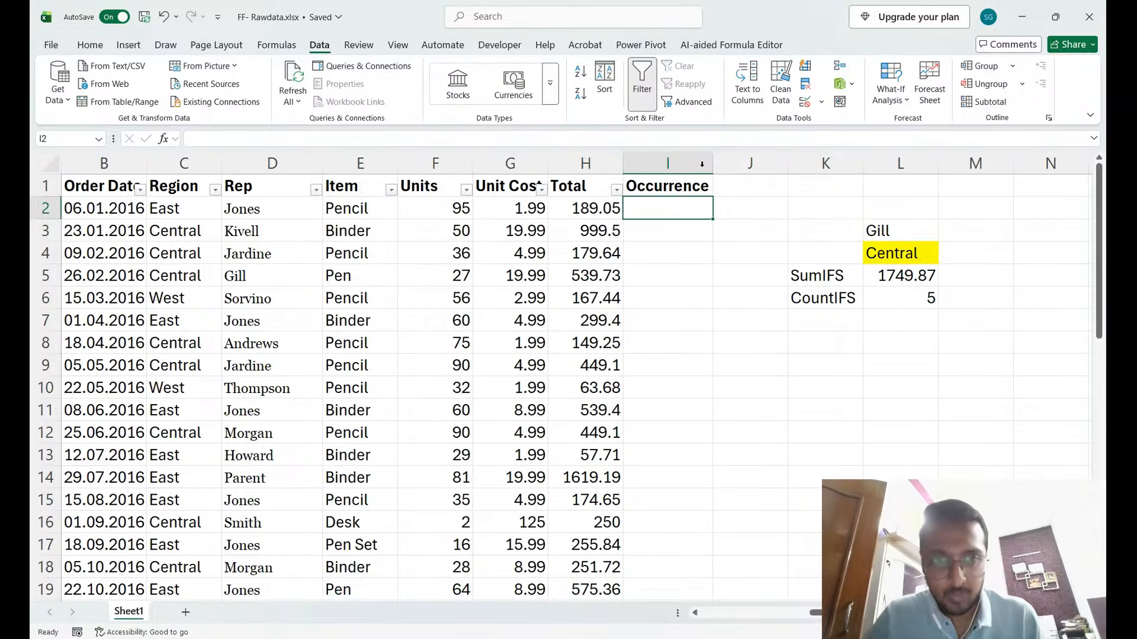
Enter 1 in I2 as the occurrence number of the first row's rep.
left_click(296, 168)
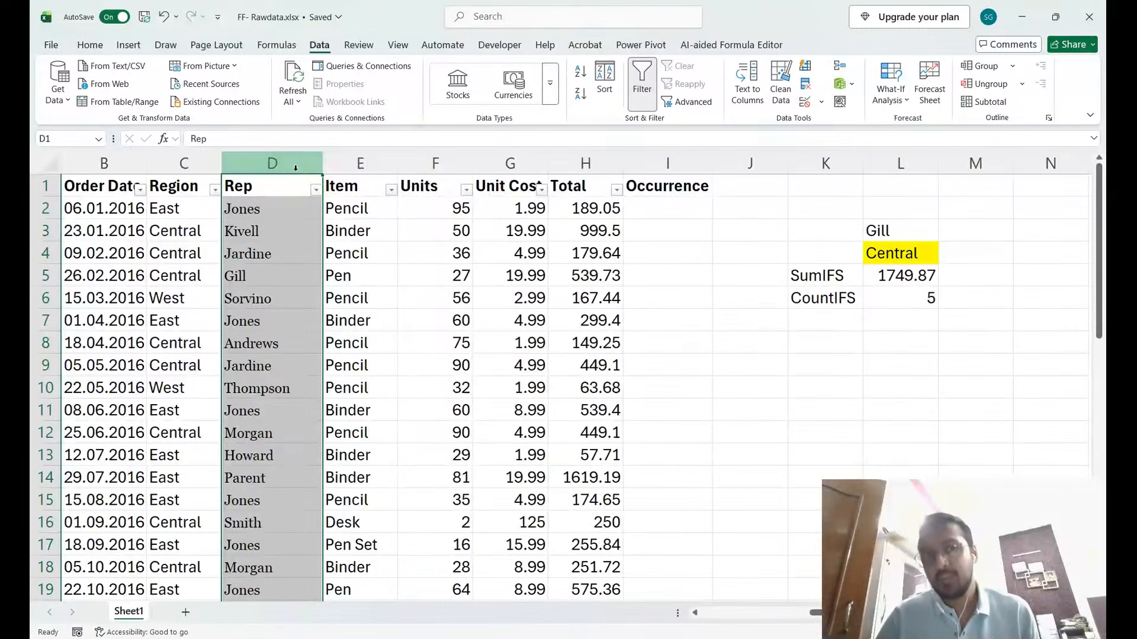
left_click(669, 212)
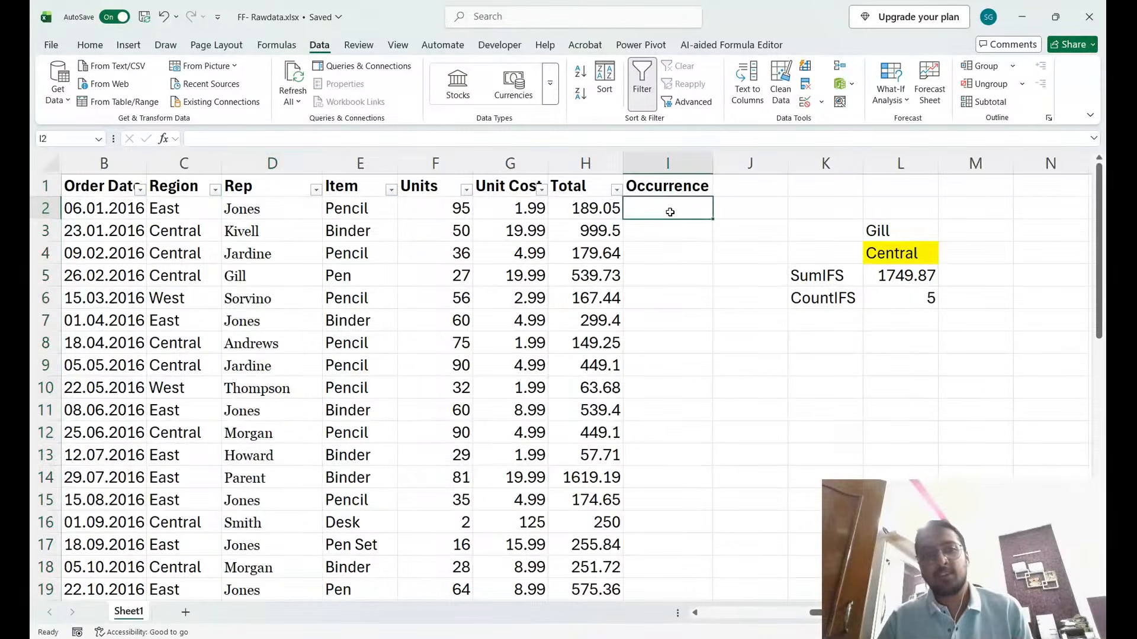
left_click(245, 208)
key("shift+space")
key("Right")
key("Right")
key("Right")
key("Right")
key("Right")
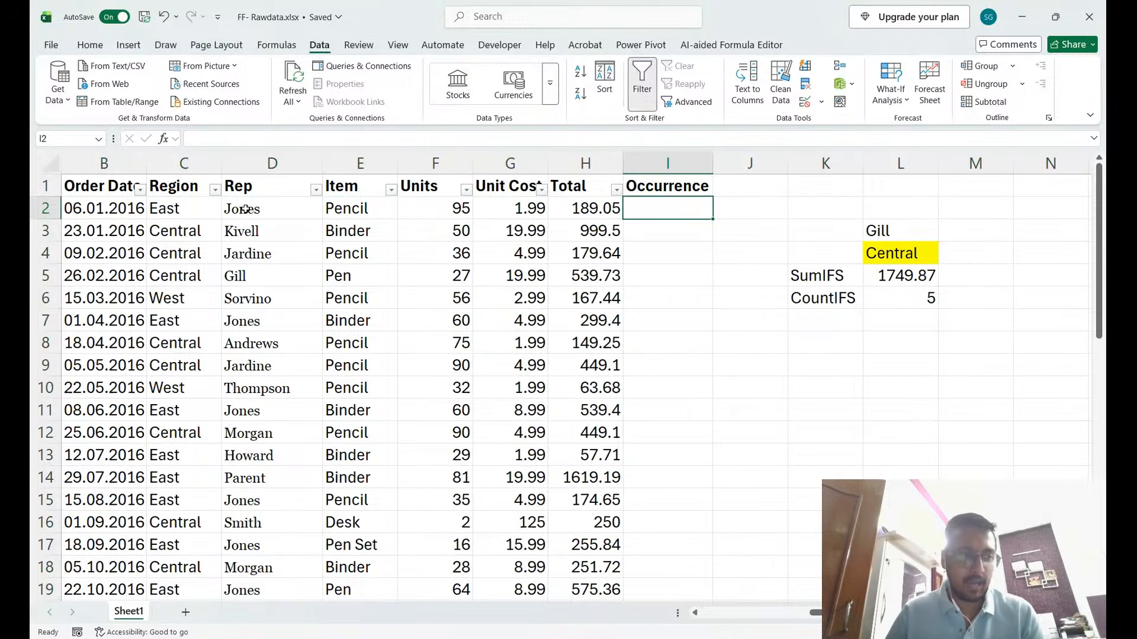
type("1")
key("Return")
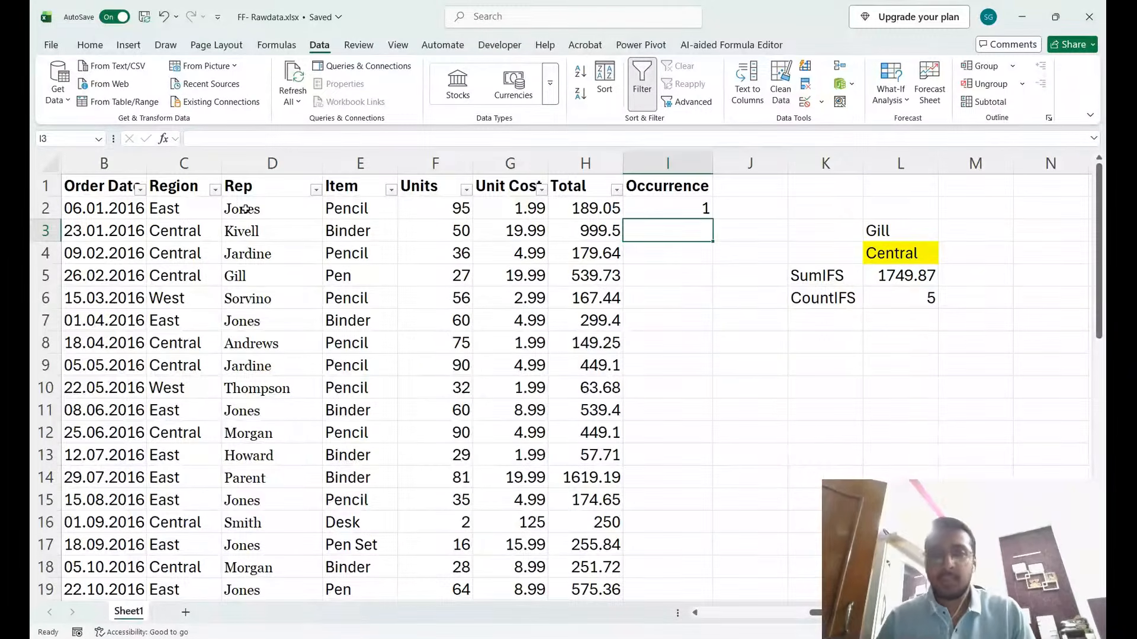
Enter 1 as the occurrence number in each of the cells I3 to I6.
type("1")
key("Return")
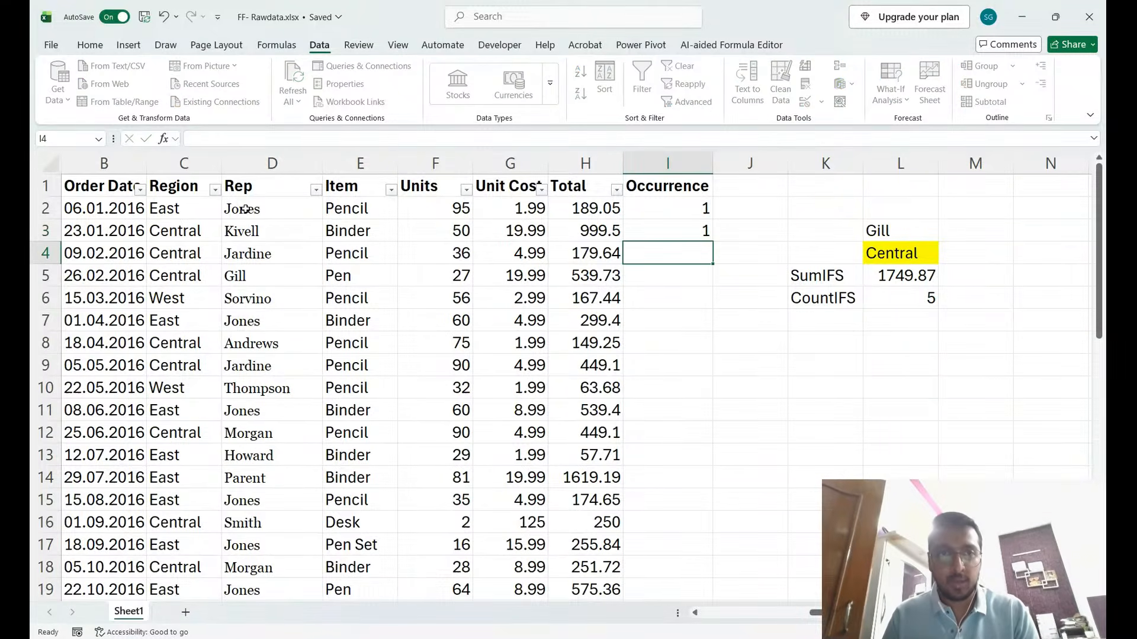
type("1")
key("Return")
type("1")
key("Return")
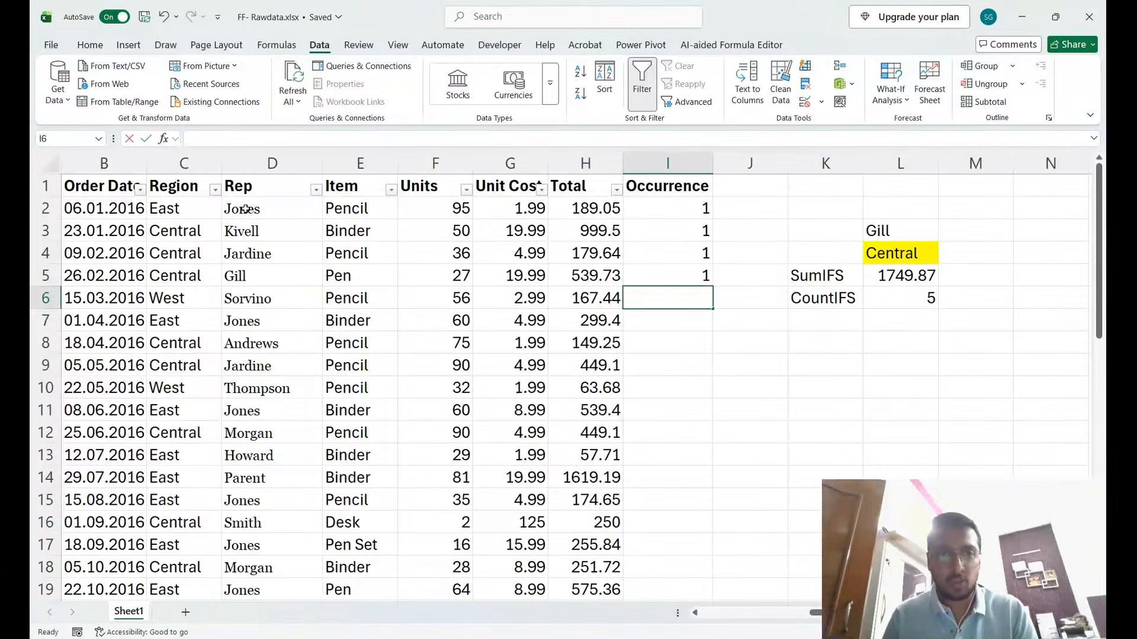
type("1")
key("Return")
Enter 2 in I7 for the repeated rep and 1 in I8 for the rep's first occurrence.
key("Left")
key("Left")
key("Left")
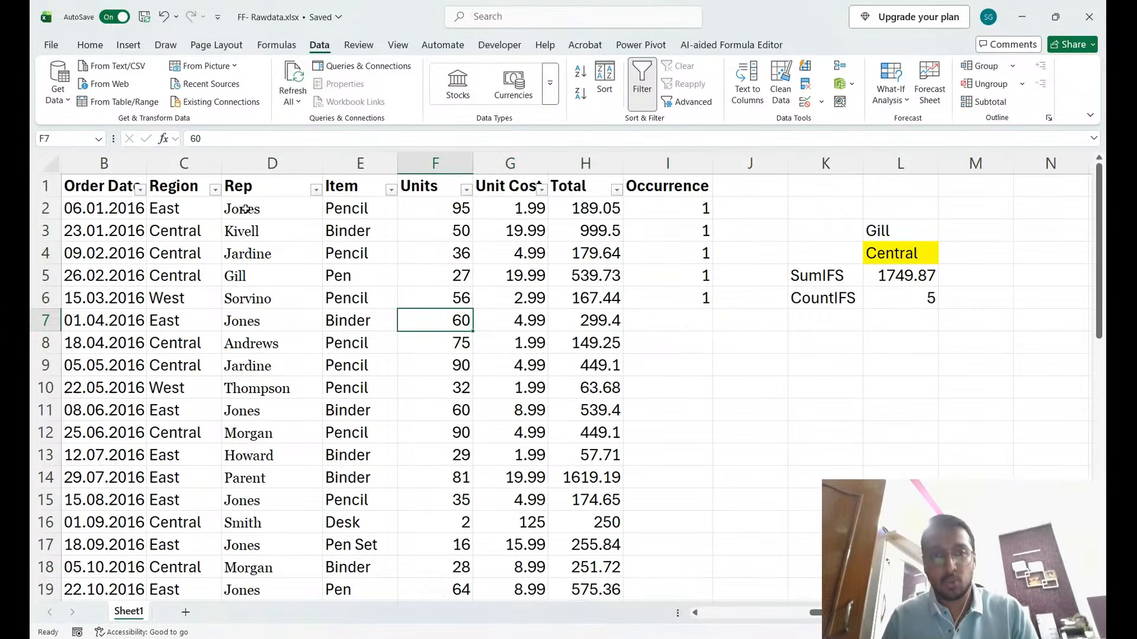
key("shift+space")
key("Right")
key("Right")
key("Right")
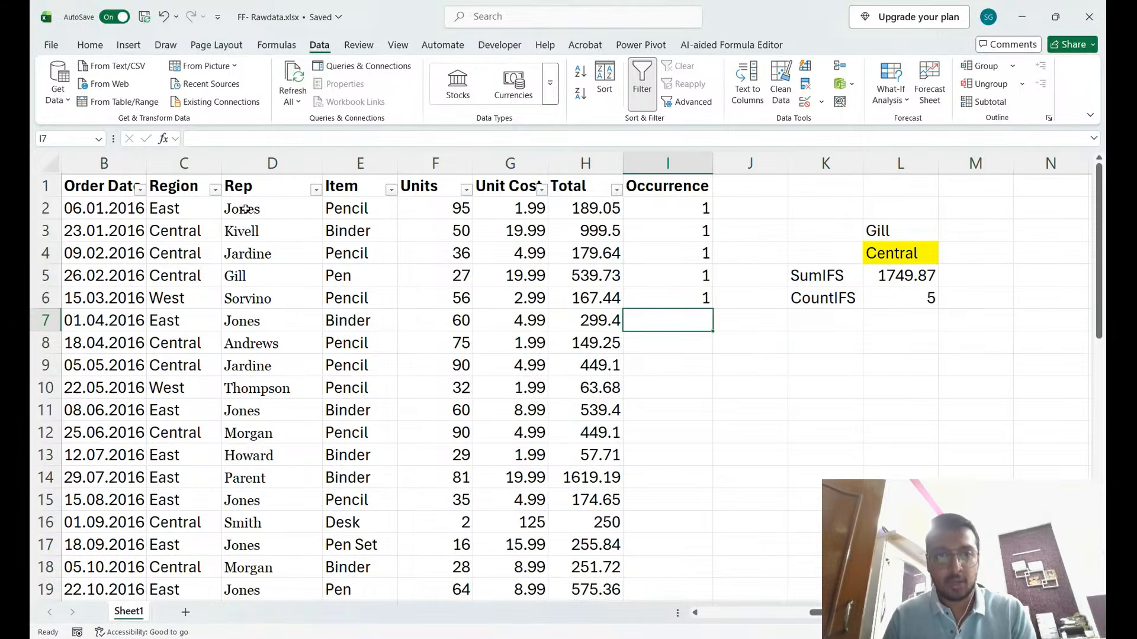
type("2")
key("Return")
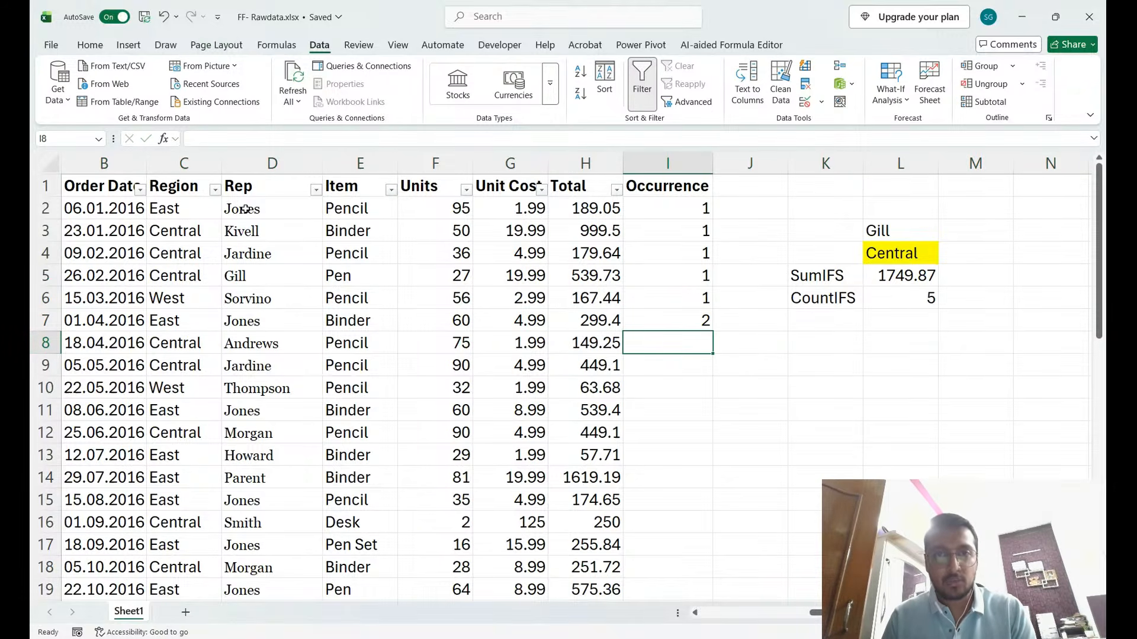
type("1")
key("Return")
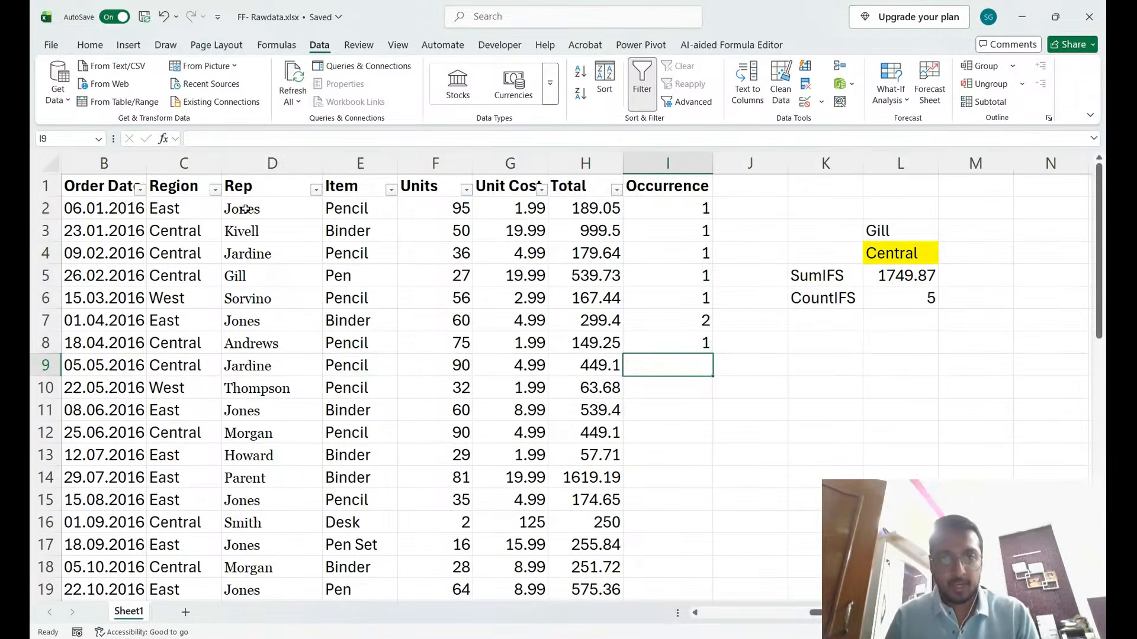
Compare row 9's rep with the rows above and enter occurrence number 2 in I9.
key("shift+space")
key("Up")
key("Up")
key("Up")
key("Up")
key("Up")
key("Down")
key("Down")
key("Down")
key("Down")
key("Down")
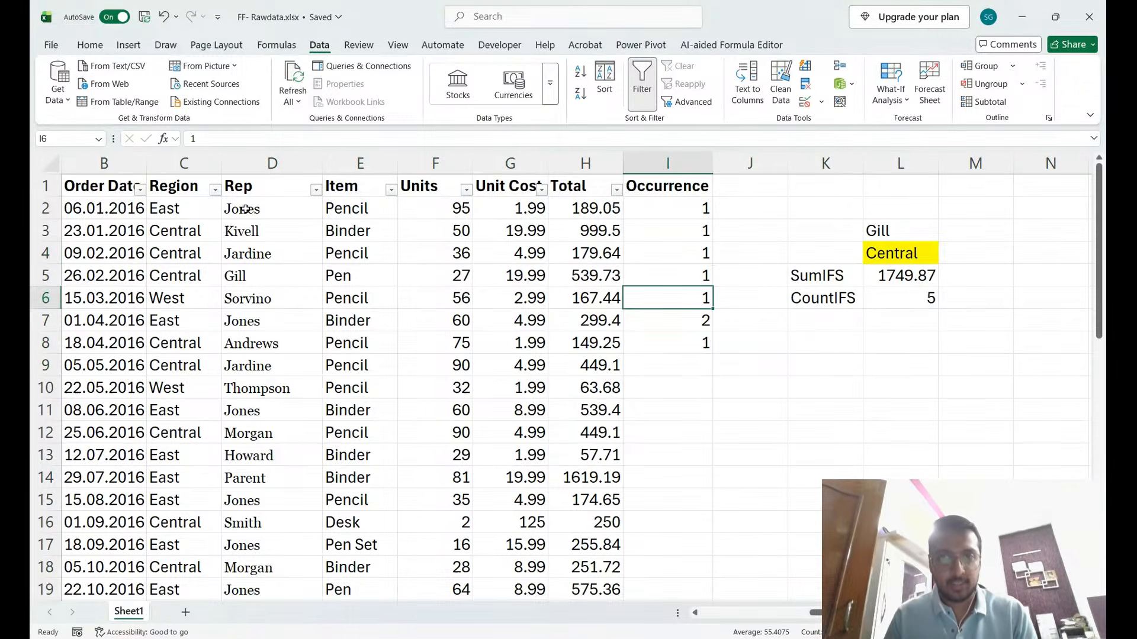
type("2")
key("Return")
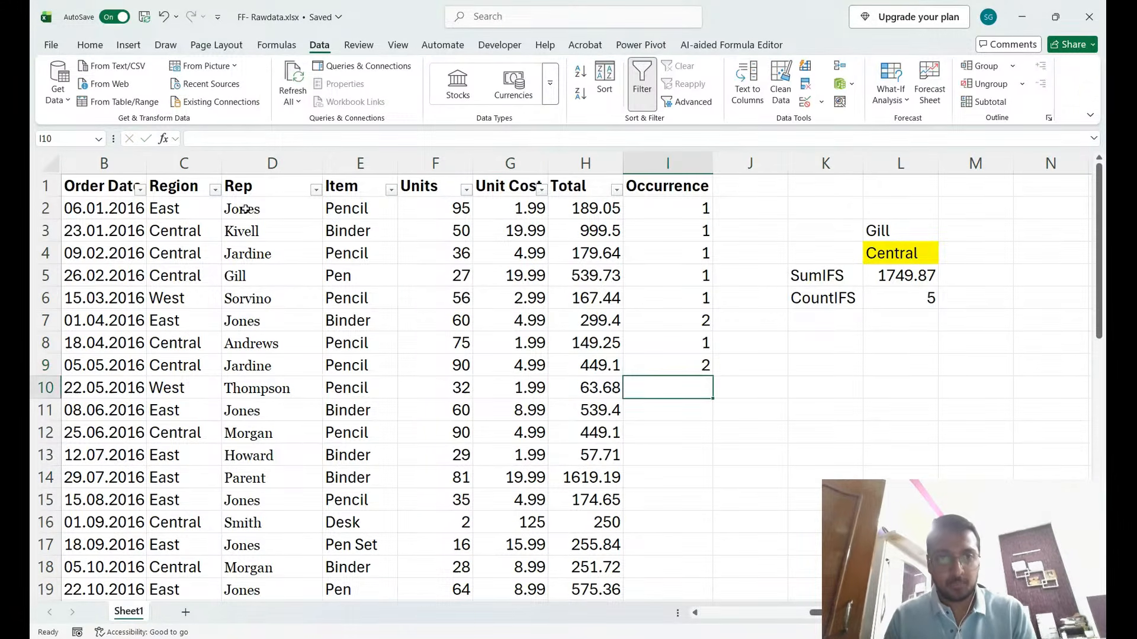
Enter 1 in I10 and 3 in I11 as the occurrence numbers of those rows' reps.
type("1")
key("Return")
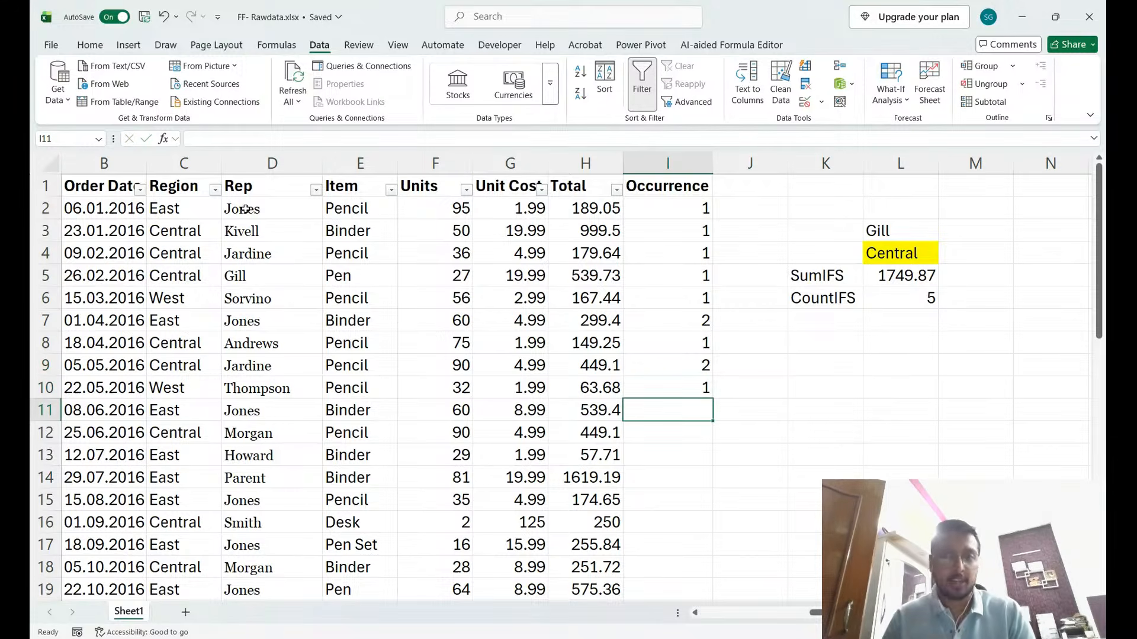
type("3")
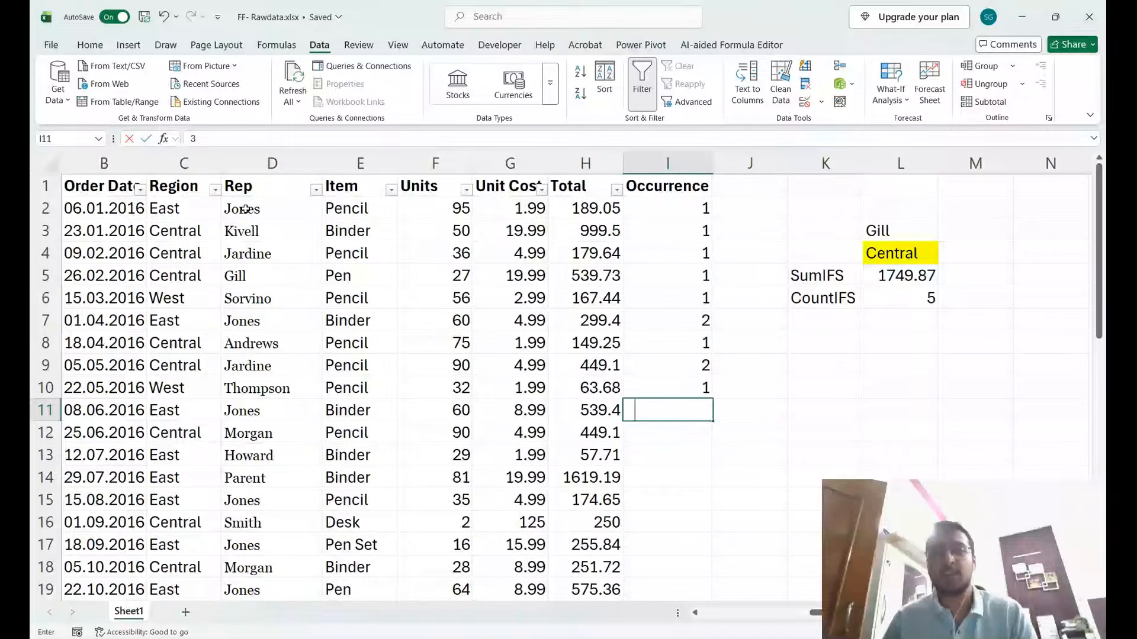
key("ctrl+shift+Up")
key("shift+space")
left_click(257, 209)
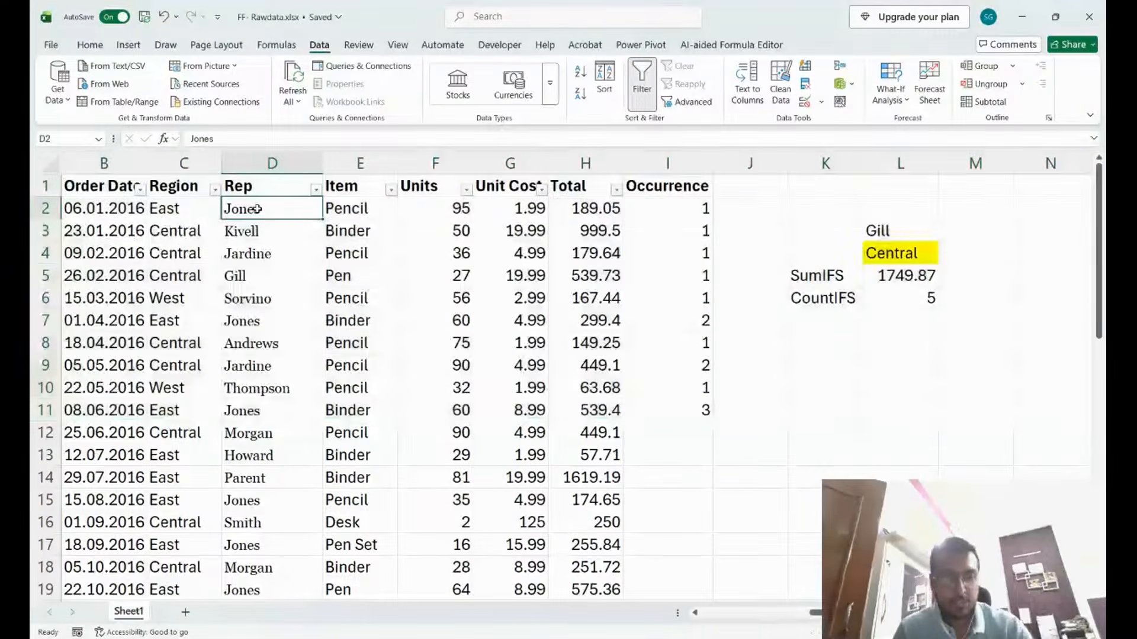
Compare rows 2, 7 and 11 to examine the repeated appearances of the rep in D2.
key("shift+space")
key("Down")
key("Down")
key("Down")
key("Down")
key("Down")
key("shift+space")
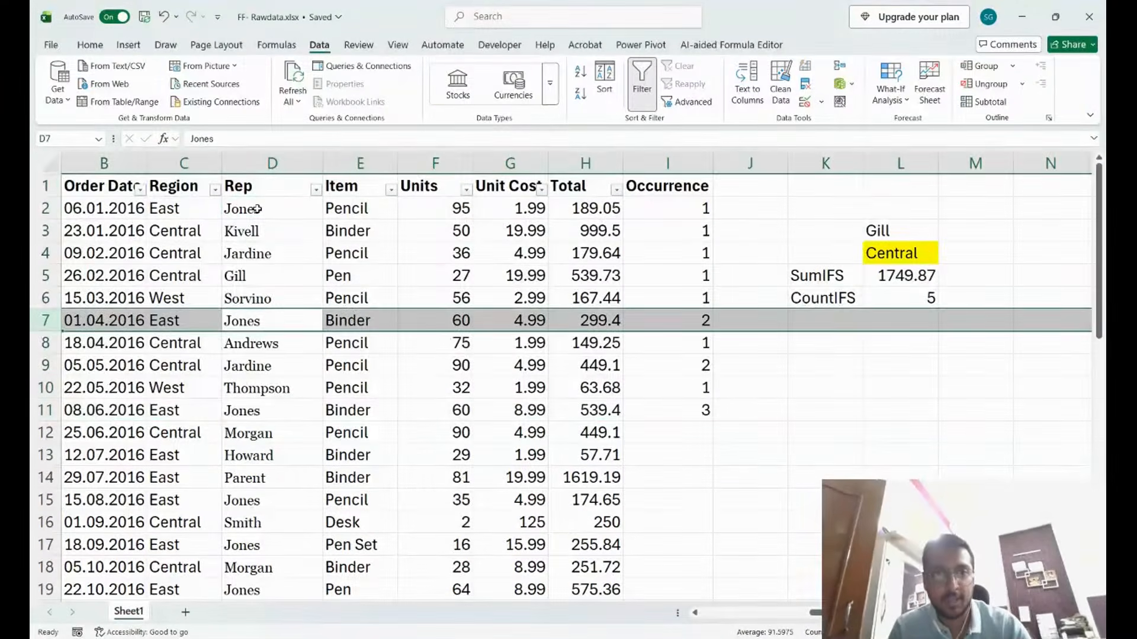
key("Down")
key("Down")
key("Down")
key("Down")
key("shift+space")
key("Up")
key("Up")
key("Up")
key("Up")
key("Up")
key("Up")
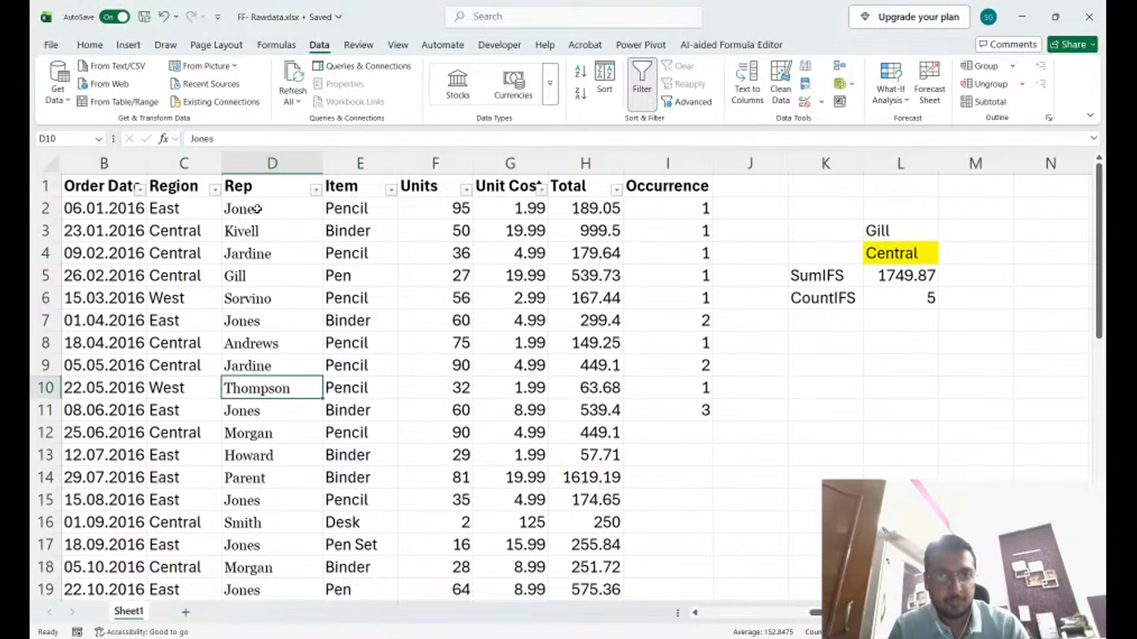
Compare rows 9 and 4 to examine the repeated appearance of the rep in D9.
key("Down")
key("Down")
key("Down")
key("Down")
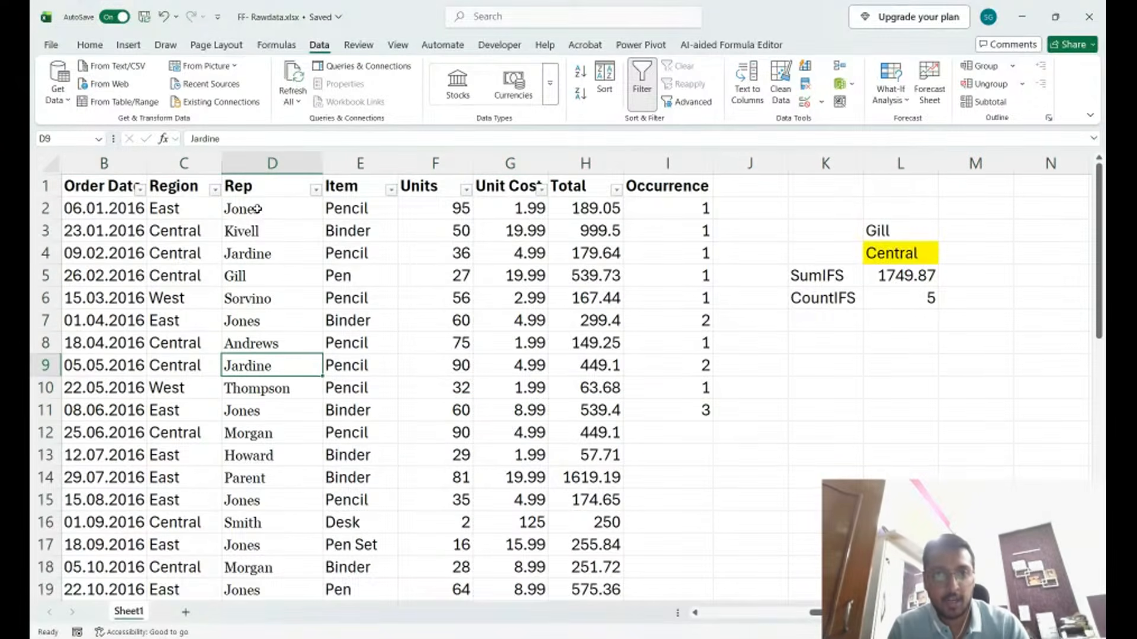
key("shift+space")
key("Up")
key("Up")
key("Up")
key("Up")
key("Up")
key("shift+space")
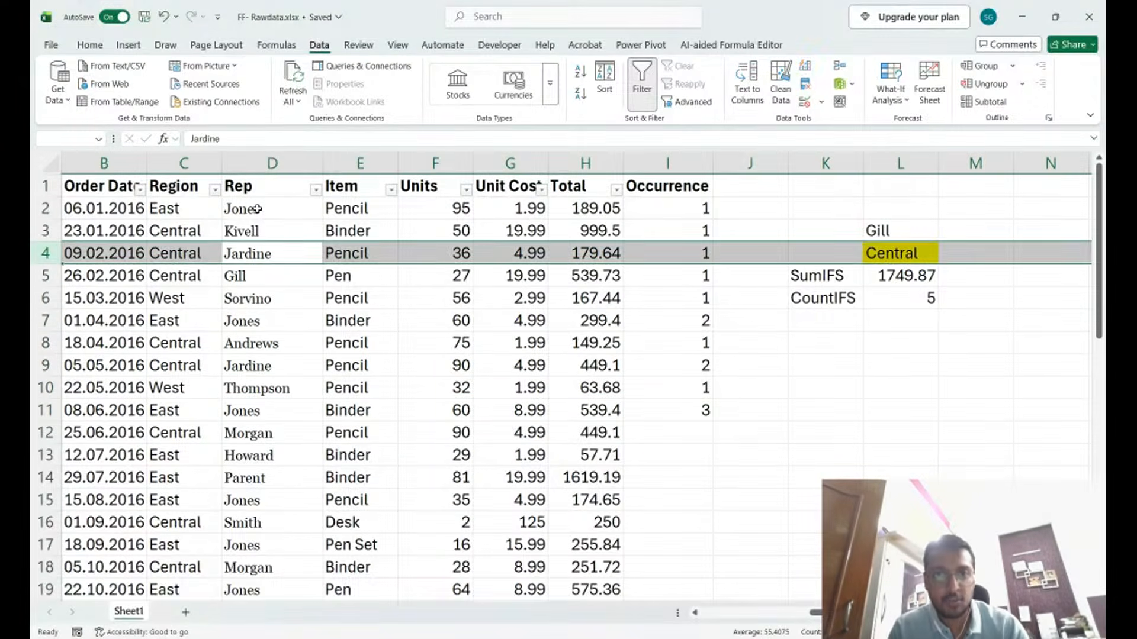
key("Down")
key("Down")
key("Down")
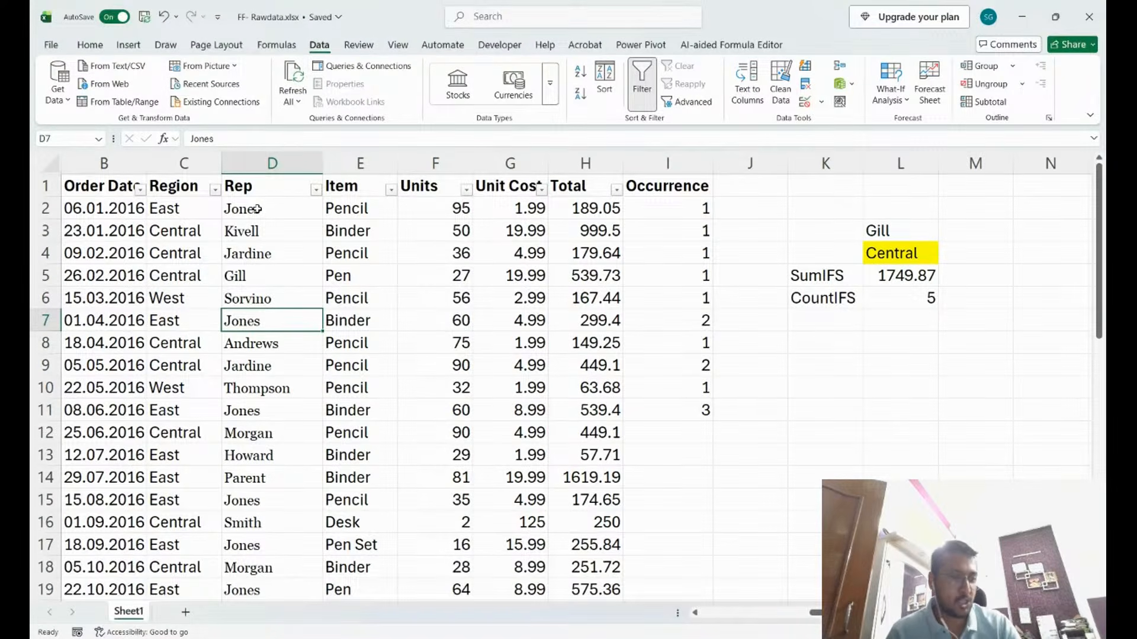
Clear the manually entered occurrence numbers from I2:I11.
key("Right")
key("Right")
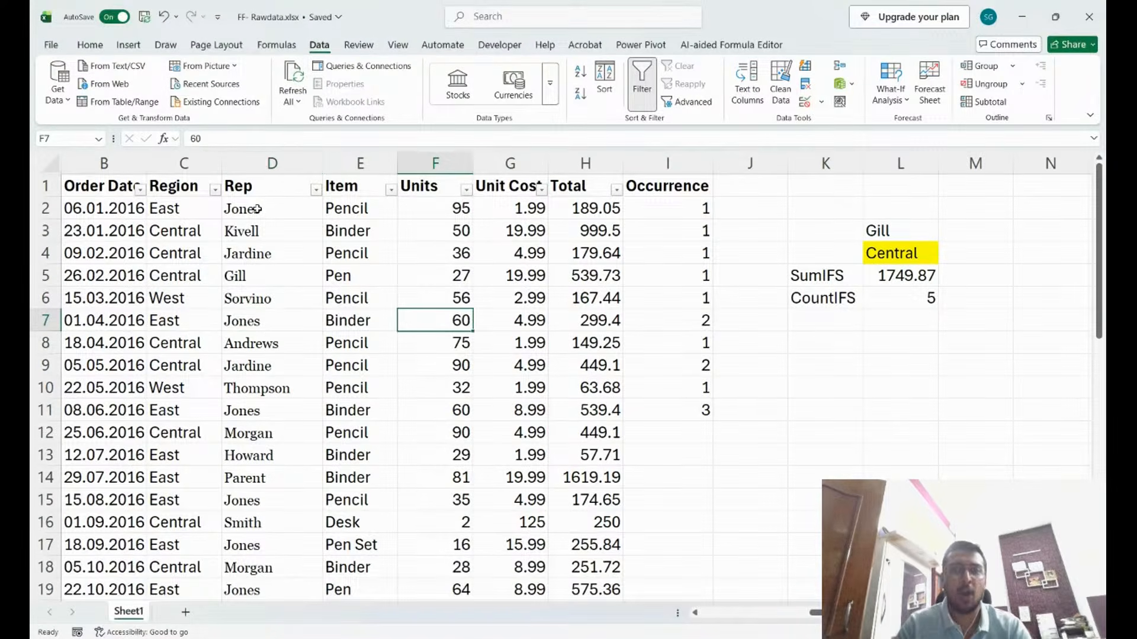
key("Right")
key("Up")
key("Right")
key("Right")
key("Up")
key("Up")
key("Up")
key("Up")
key("ctrl+shift+Down")
key("Delete")
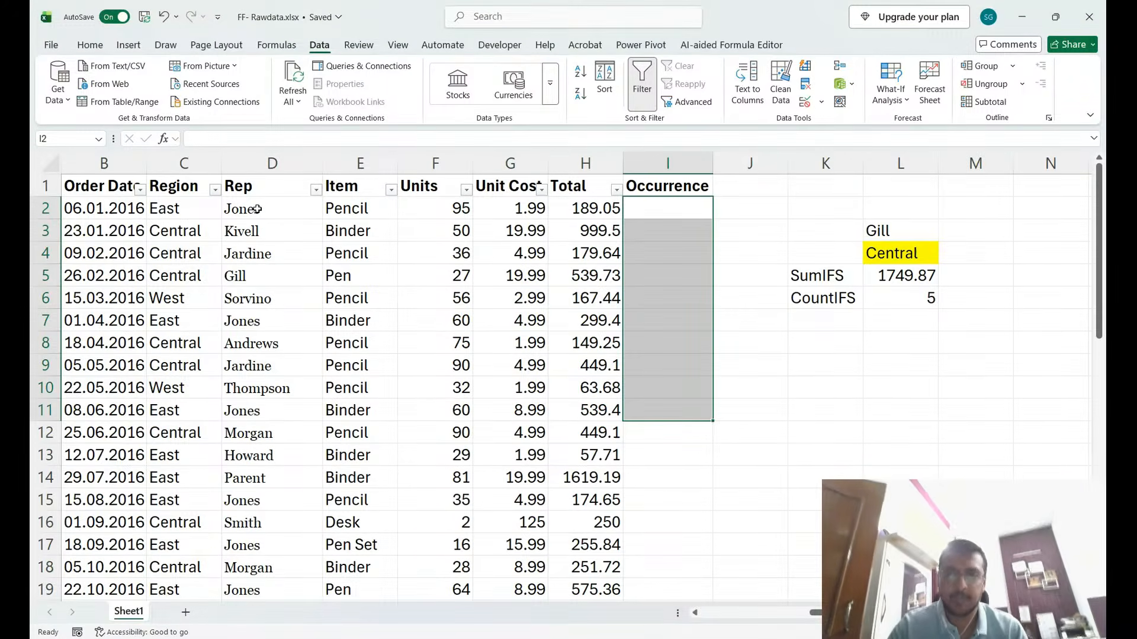
key("Down")
key("Up")
key("Right")
key("Down")
key("Down")
key("Right")
key("Down")
key("Down")
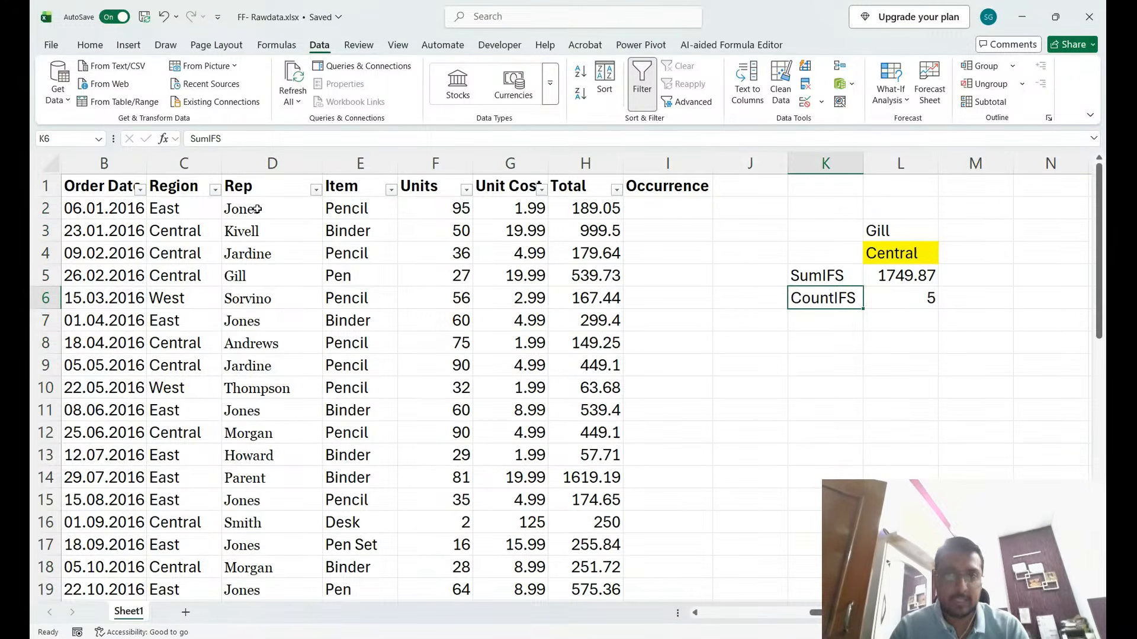
key("shift+space")
key("Up")
key("Up")
key("Left")
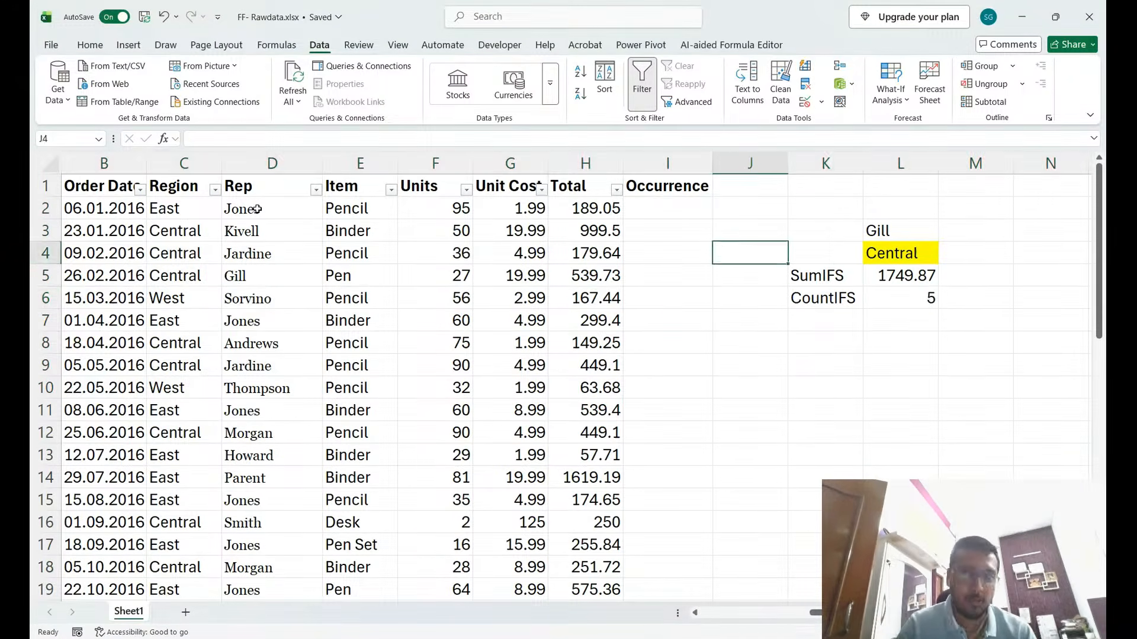
key("Up")
key("Left")
key("Up")
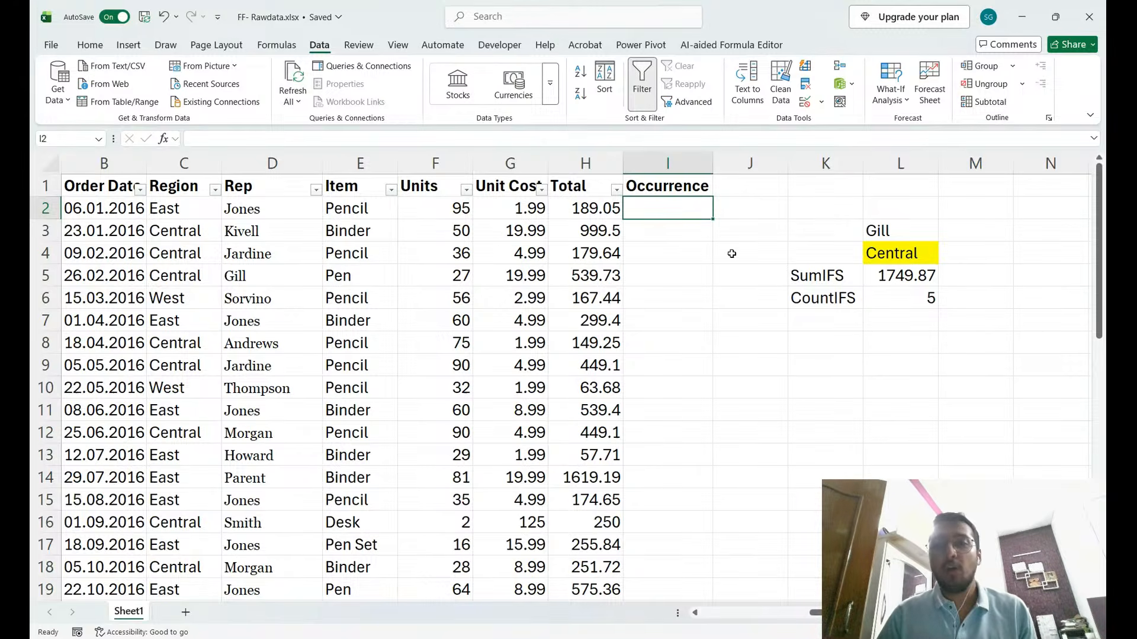
Review the COUNTIFS formula in L6 and its C:C criteria range against the Region column and rows 3 to 5.
double_click(899, 299)
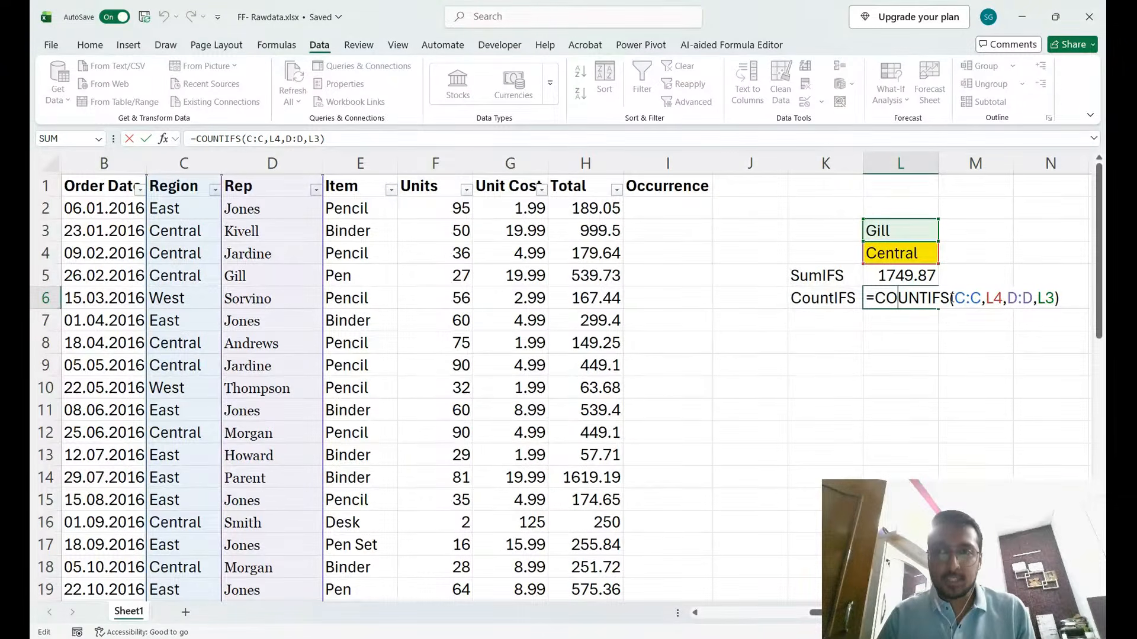
left_click_drag(950, 299, 983, 300)
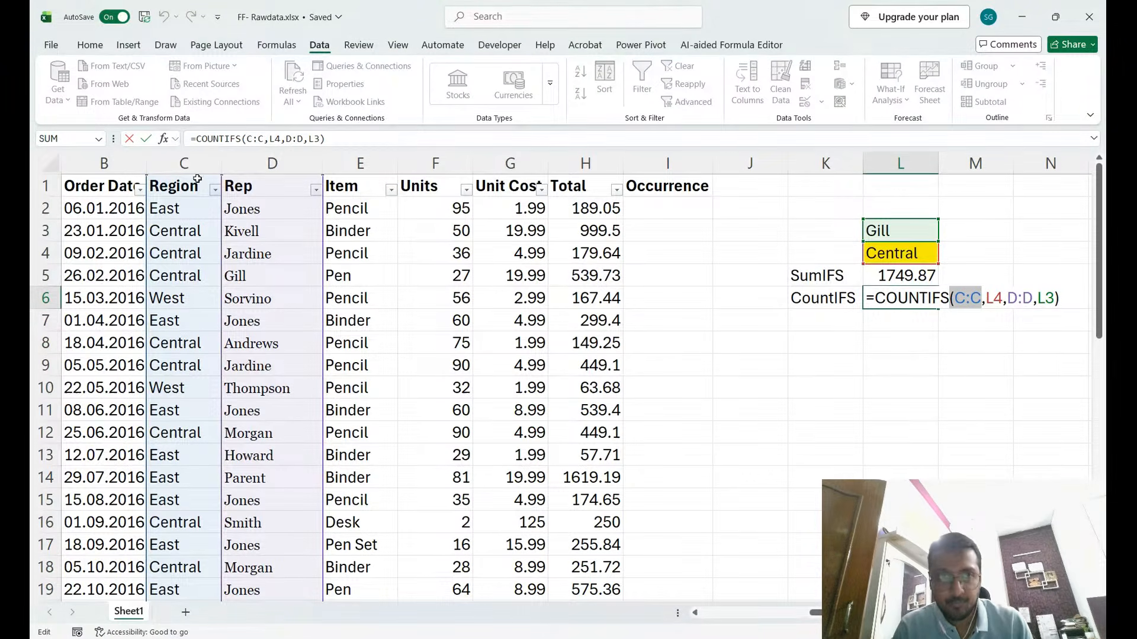
key("Return")
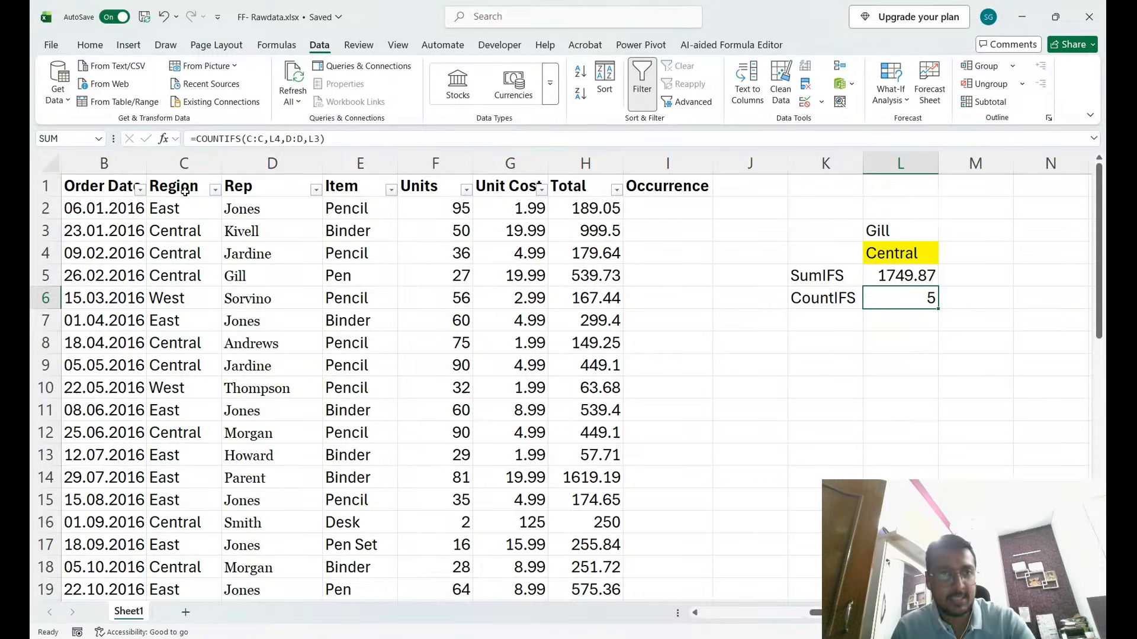
left_click(184, 163)
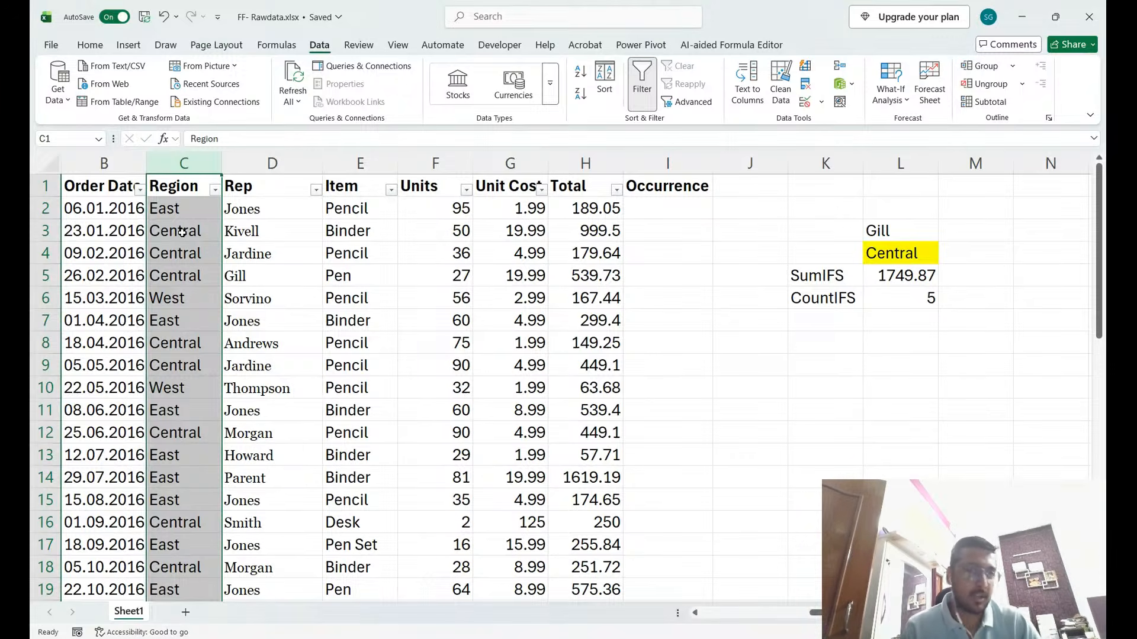
left_click(33, 231)
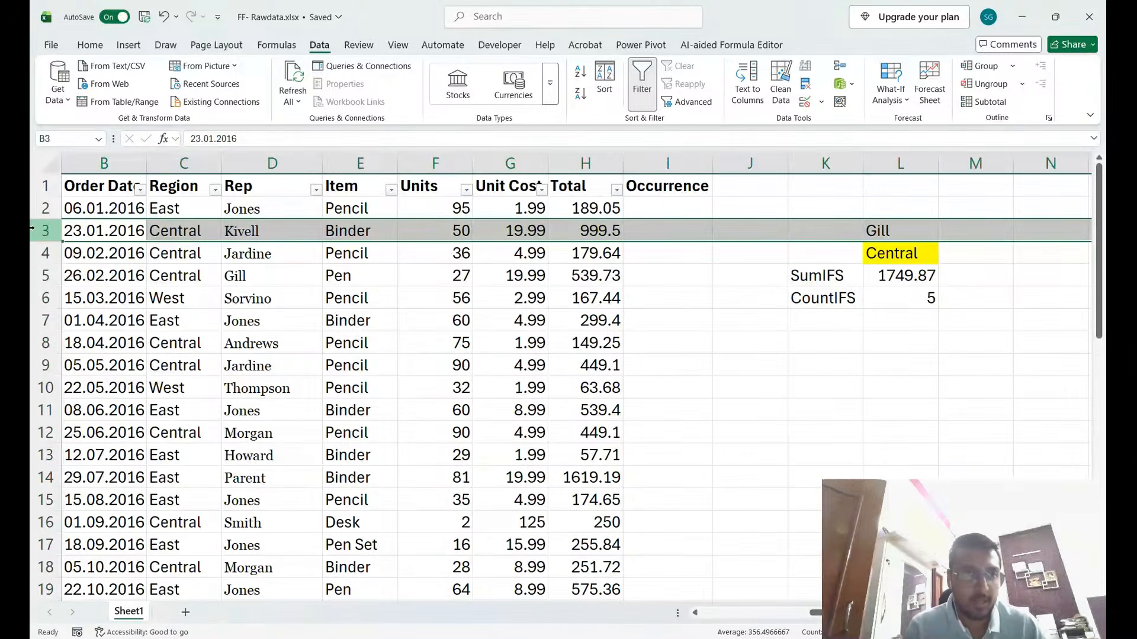
left_click(35, 253)
left_click(37, 276)
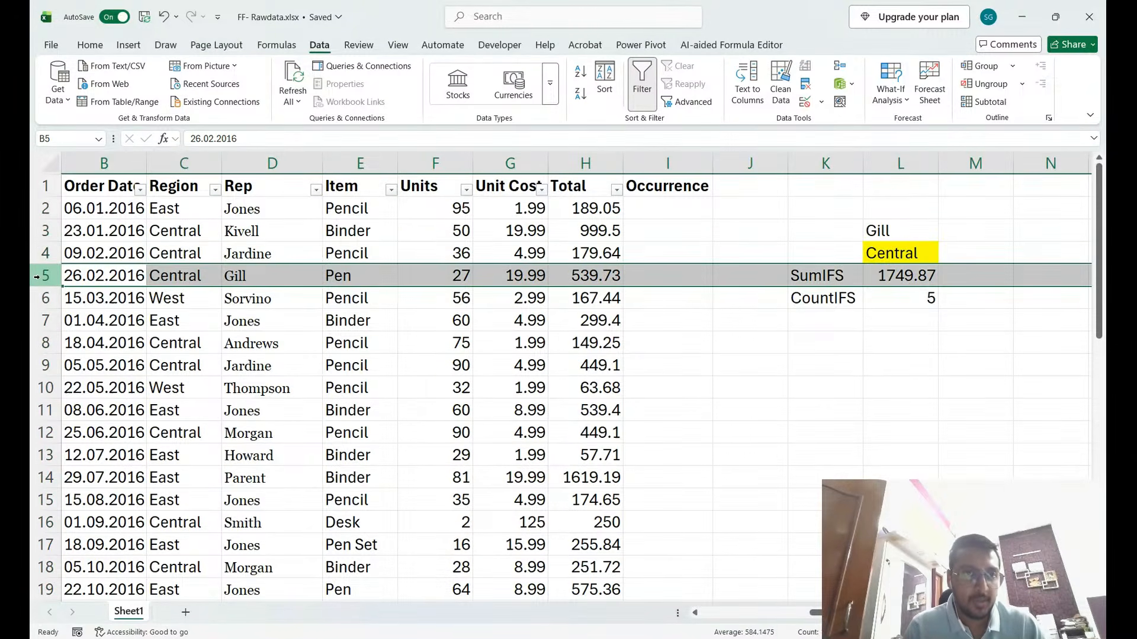
left_click(191, 160)
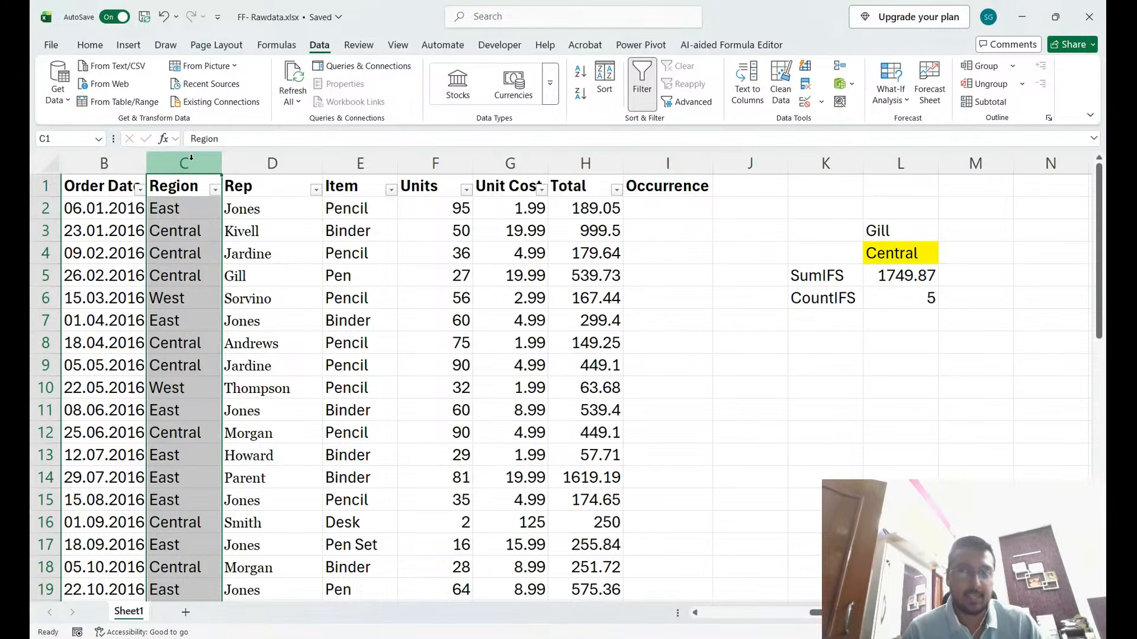
left_click(917, 297)
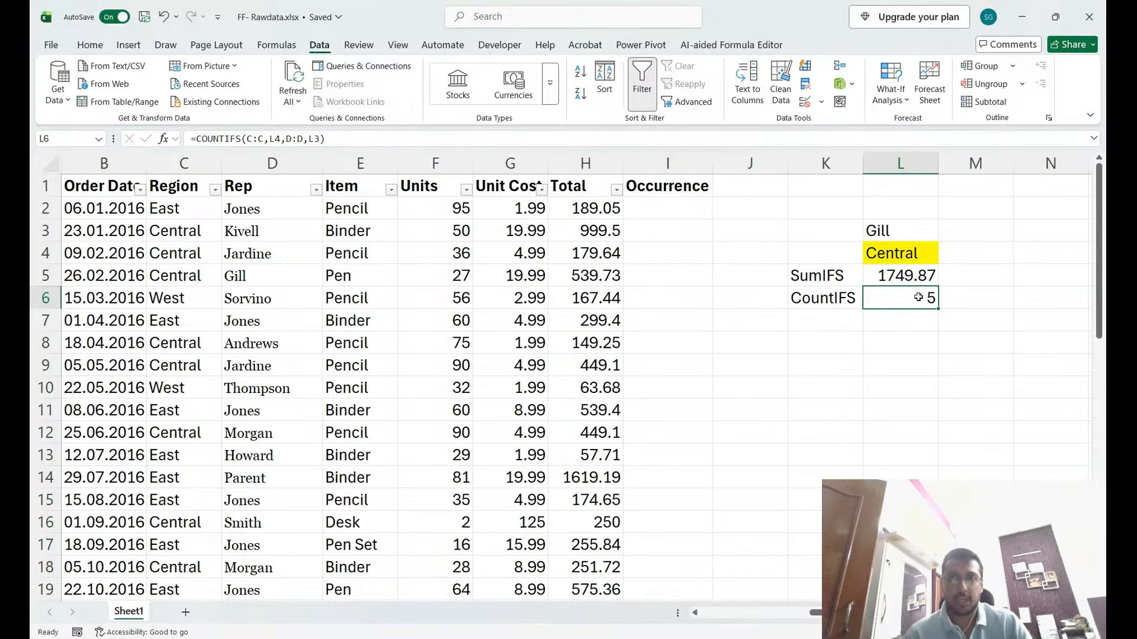
Try clearing the rep criterion in L3 and undo the deletion.
left_click(904, 230)
key("Delete")
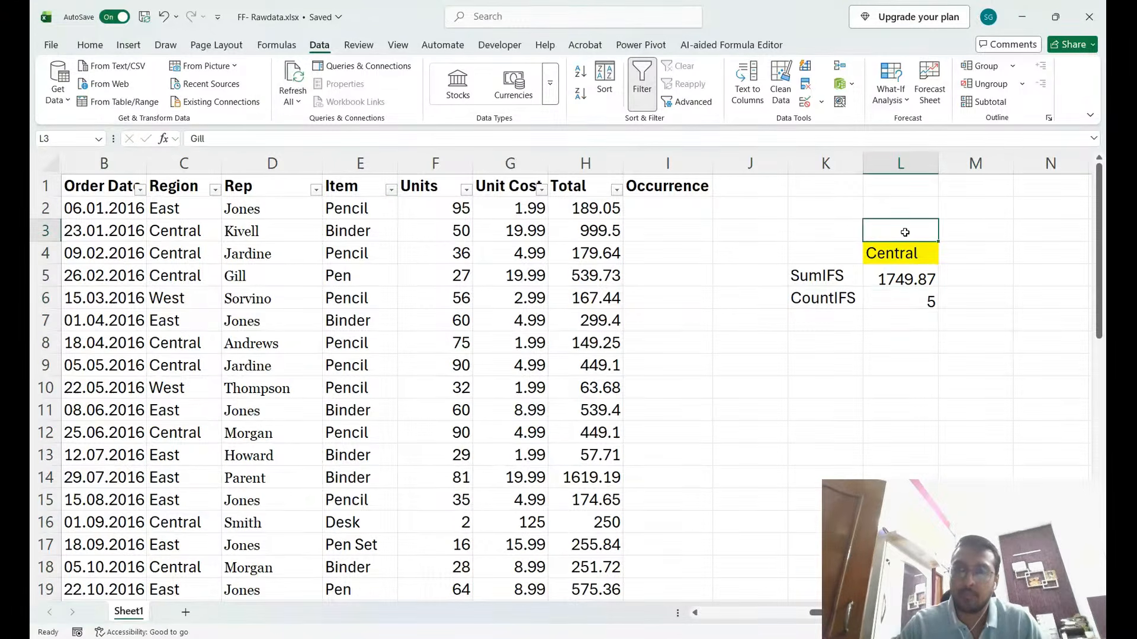
key("ctrl+z")
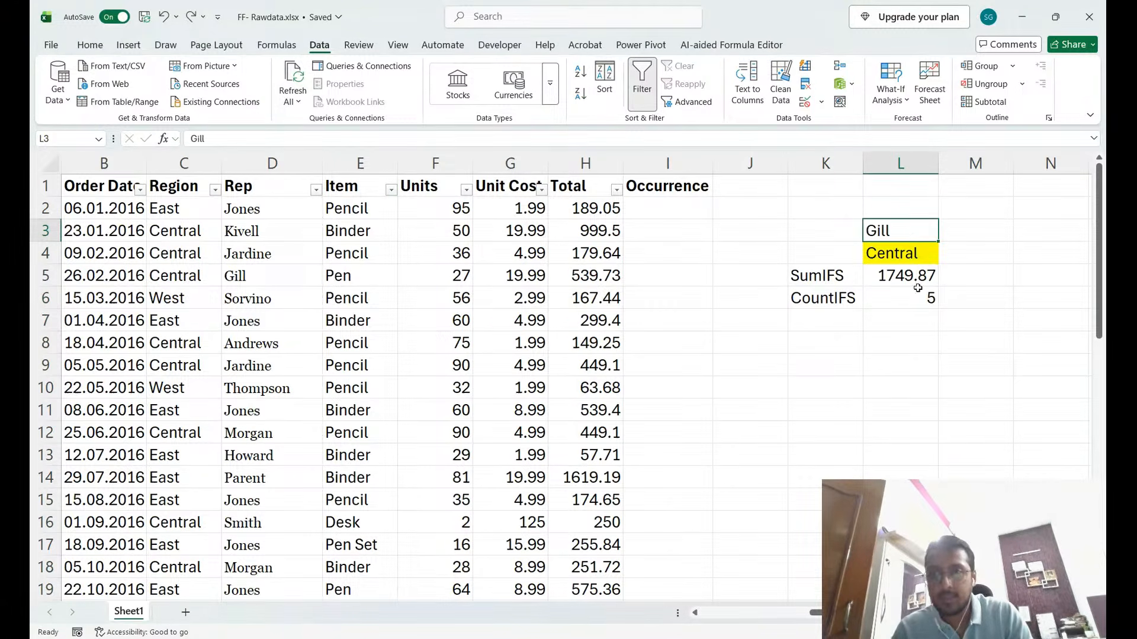
Enter =COUNTIFS(D:D,D2) in I2 to count how often row 2's rep appears in the Rep column.
double_click(909, 298)
left_click(690, 204)
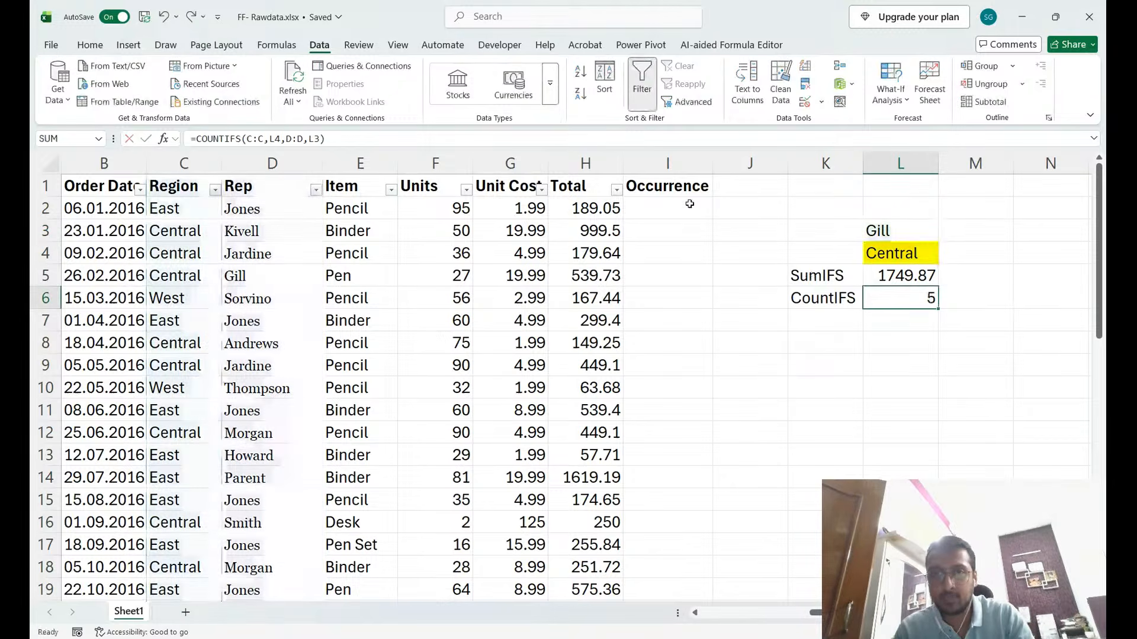
type("=coun")
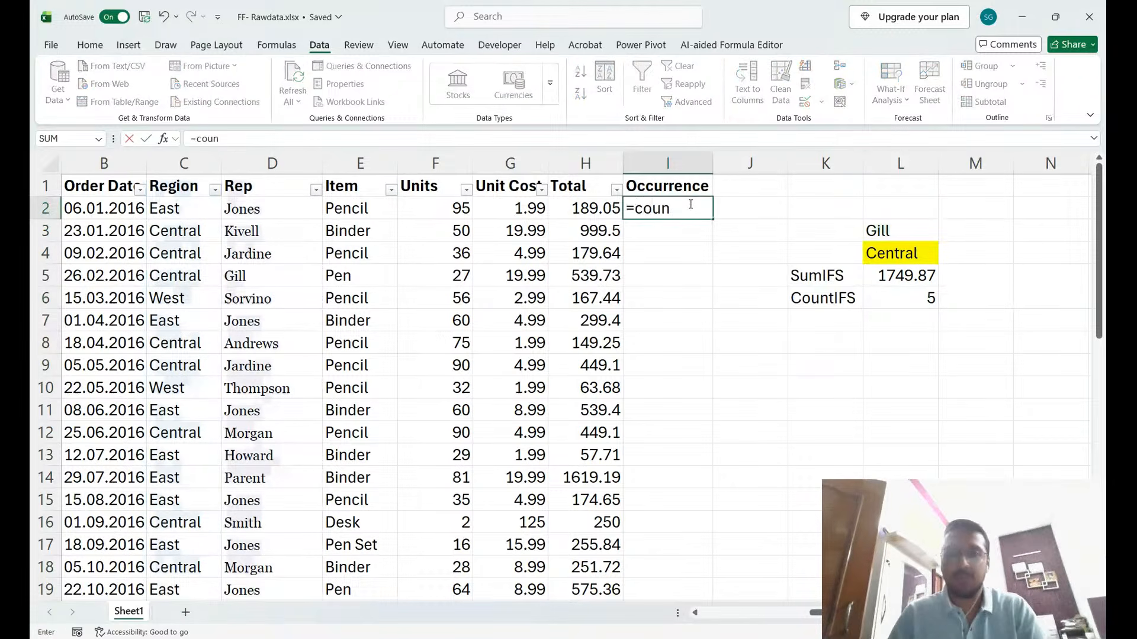
type("tifs")
key("Tab")
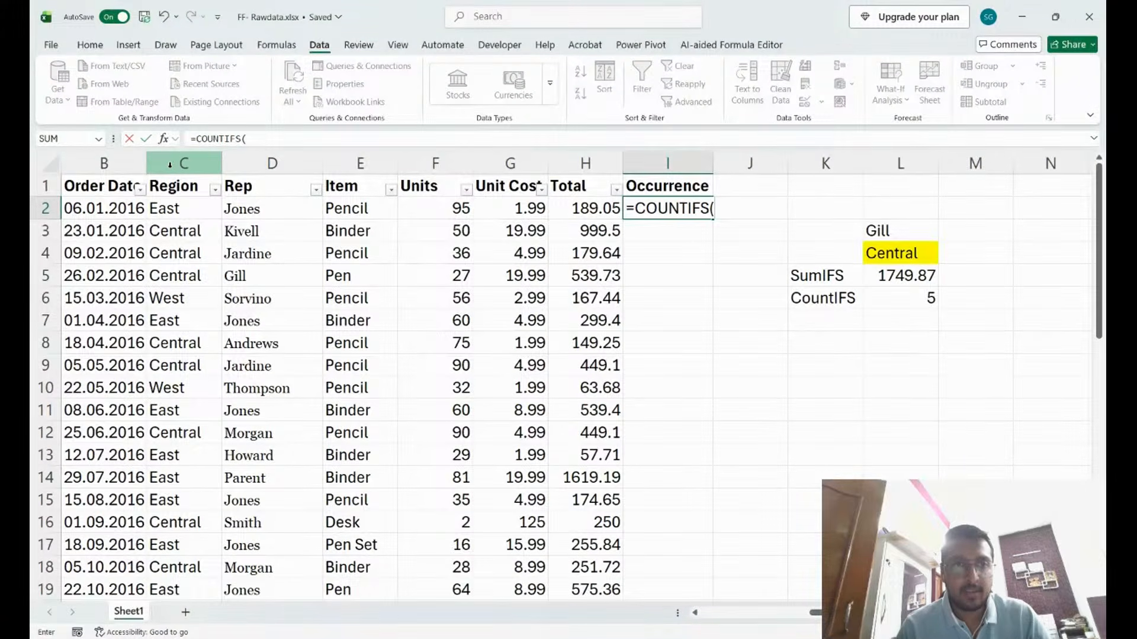
left_click(289, 166)
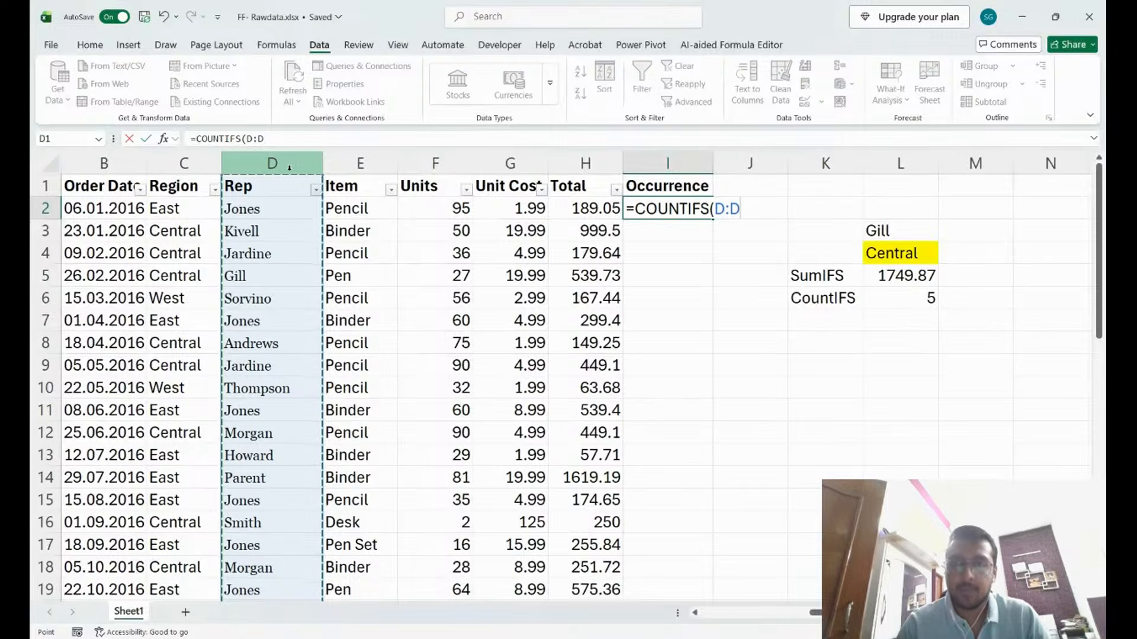
type(",")
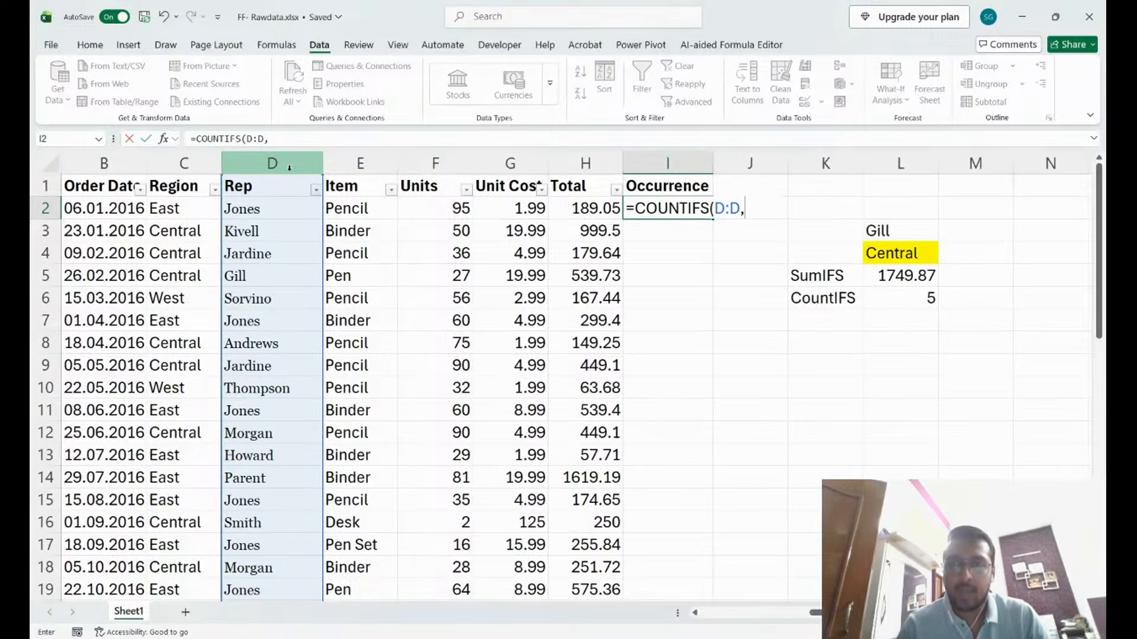
left_click(254, 214)
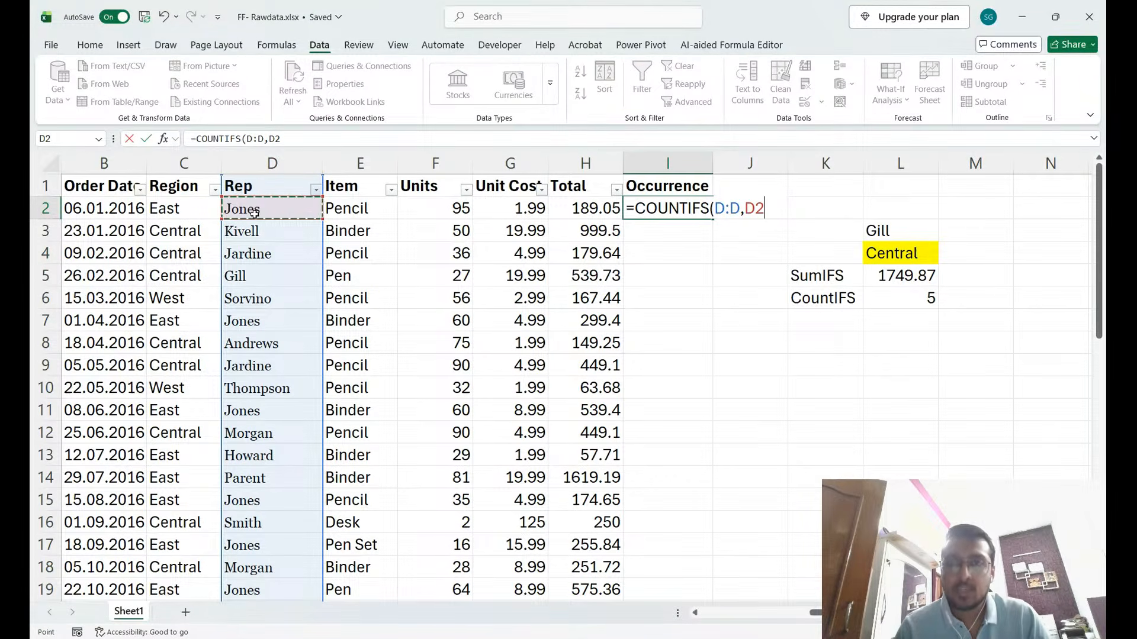
key("Return")
key("Up")
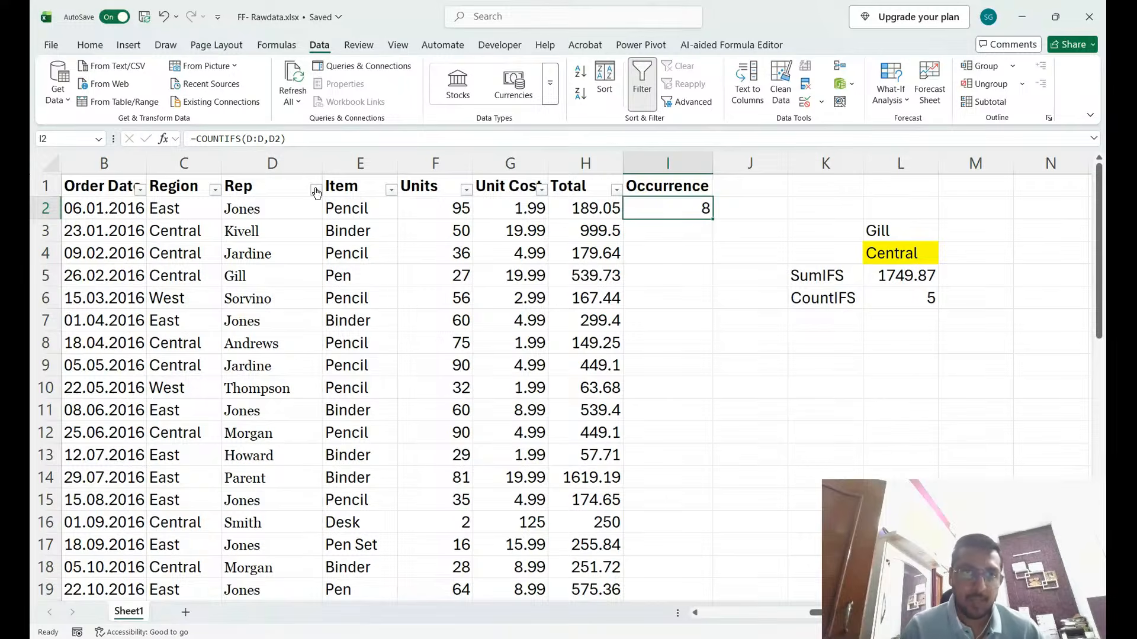
Filter the Rep column to show only the rows of the rep in D2.
left_click(187, 437)
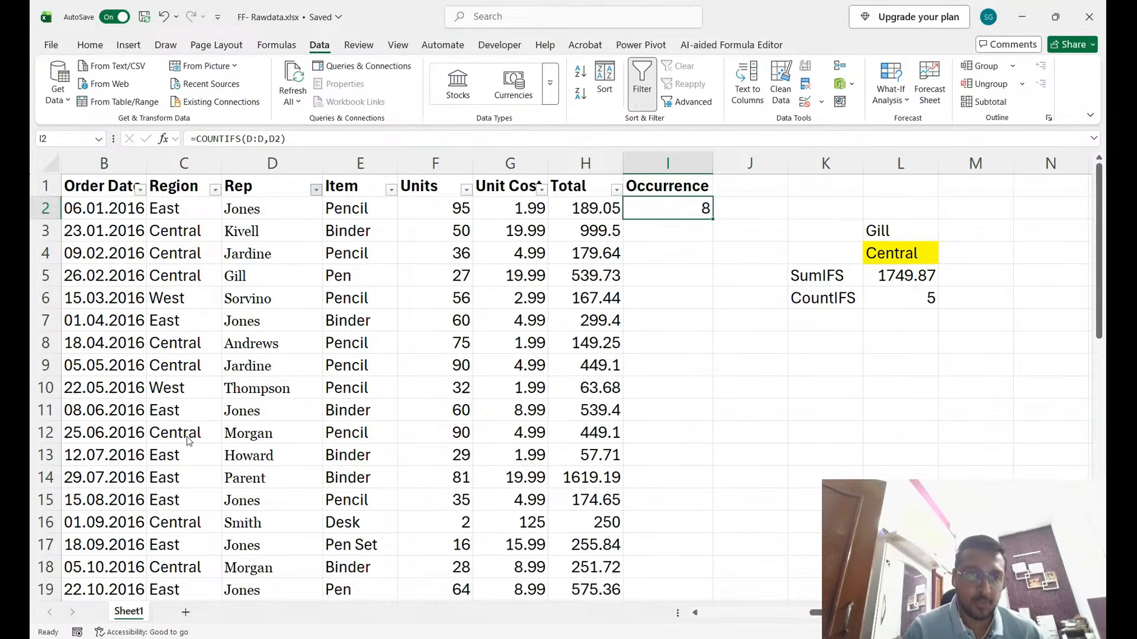
key("Return")
key("Down")
key("Down")
key("Left")
key("Up")
key("Left")
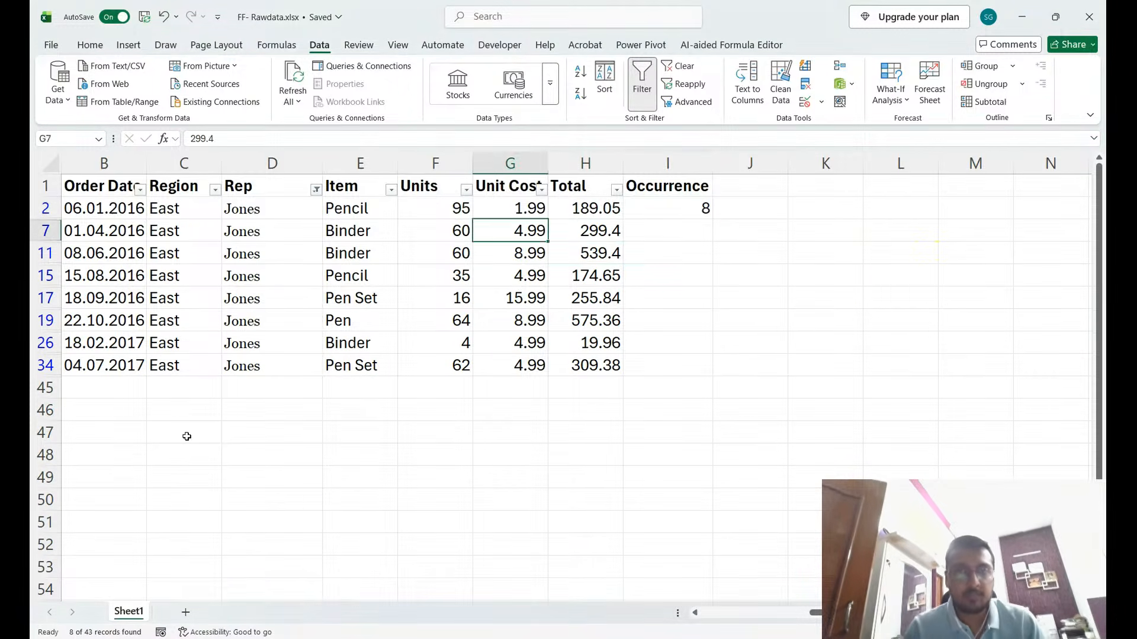
Go through the filtered Rep cells one by one to check their number against the COUNTIFS result in I2.
key("Up")
key("Up")
key("Left")
key("Left")
key("Left")
key("Down")
key("Down")
key("Down")
key("Down")
key("Down")
key("Down")
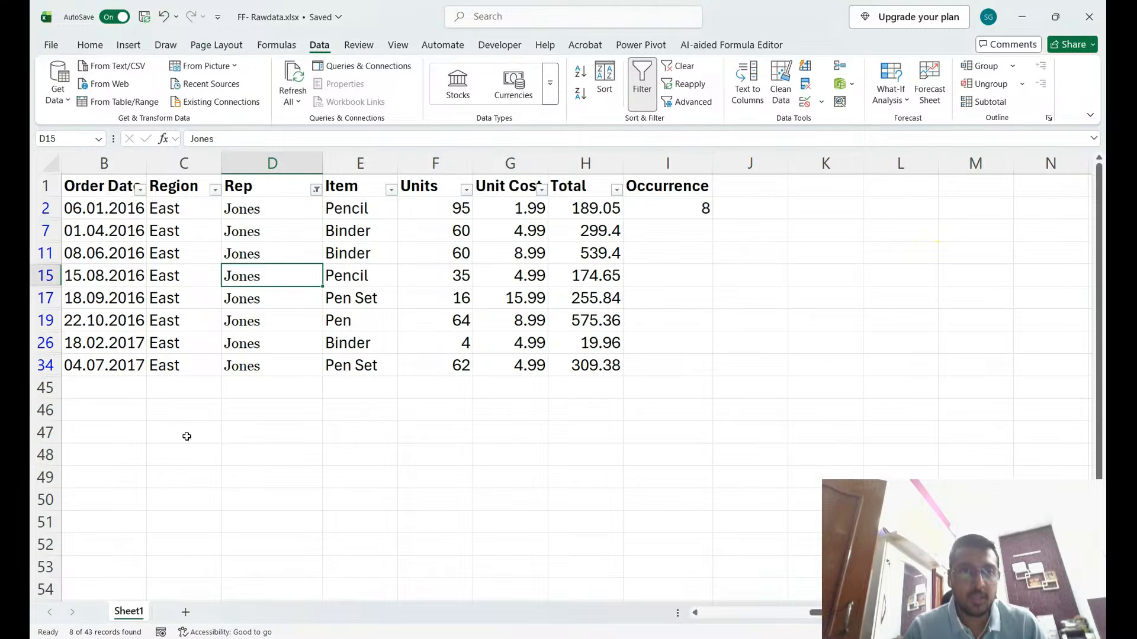
key("Down")
key("Down")
key("Up")
key("Up")
key("Up")
key("Up")
key("Up")
key("Up")
key("Up")
key("Up")
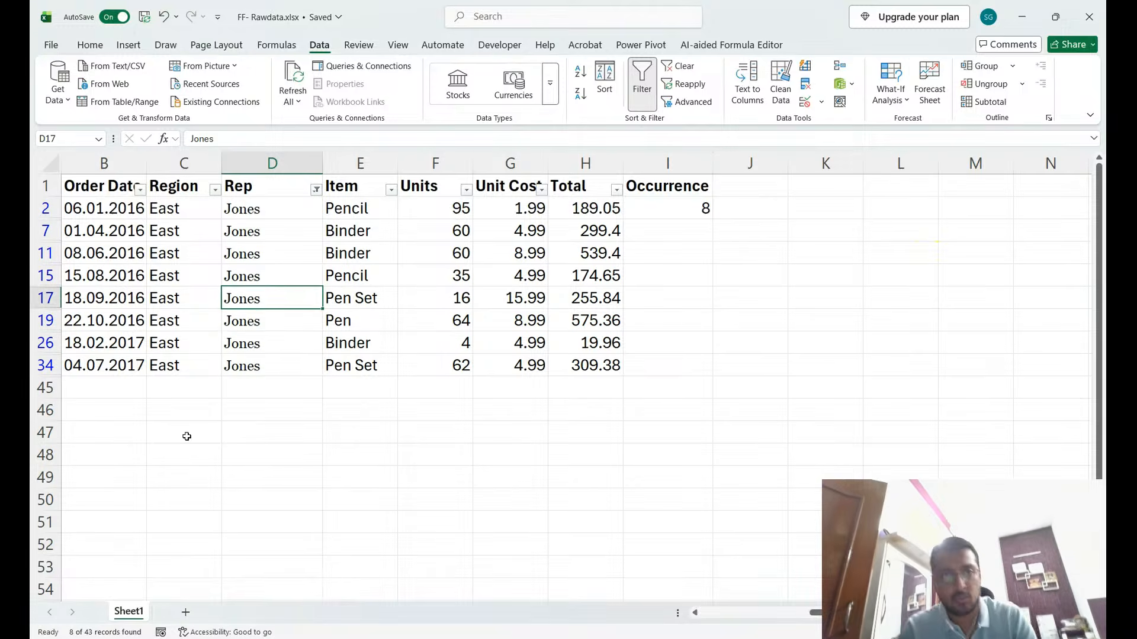
Clear the Rep filter to restore all rows and return to the Occurrence column in row 2.
key("alt")
key("a")
key("c")
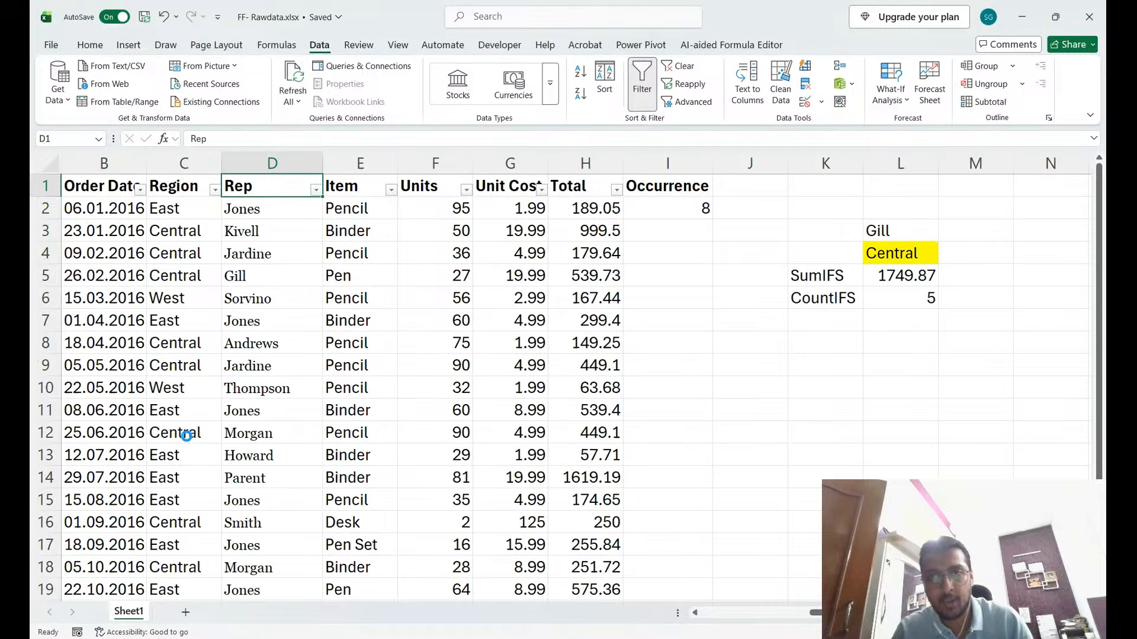
key("Right")
key("Right")
key("Right")
key("Right")
key("Right")
key("Down")
key("Right")
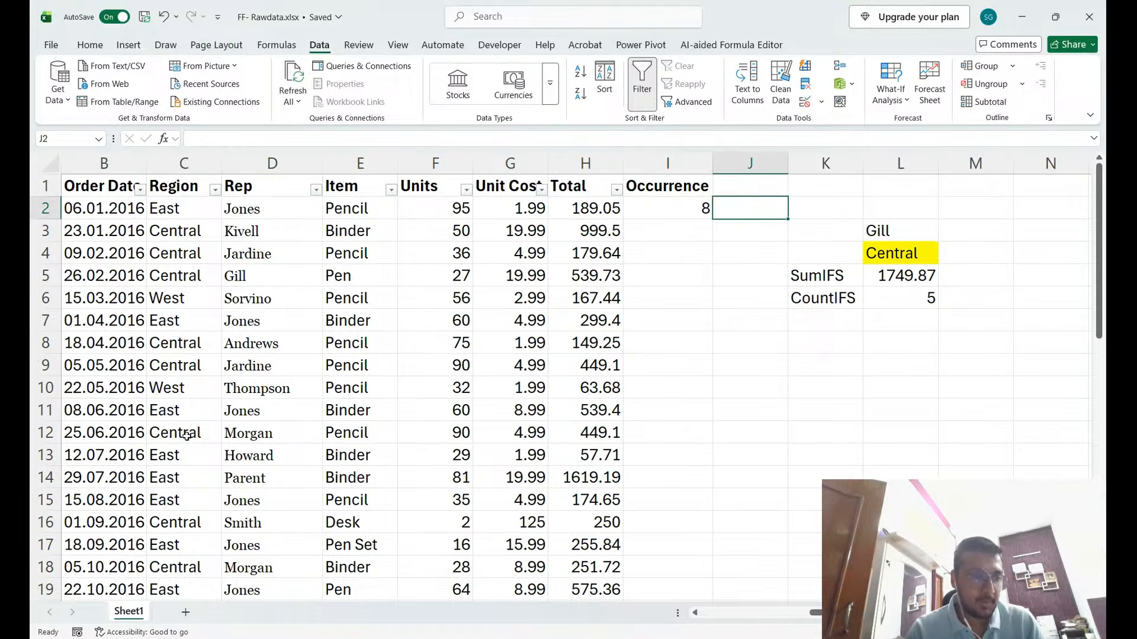
Inspect the range and criterion used by the COUNTIFS formula in I2.
left_click(678, 208)
double_click(679, 209)
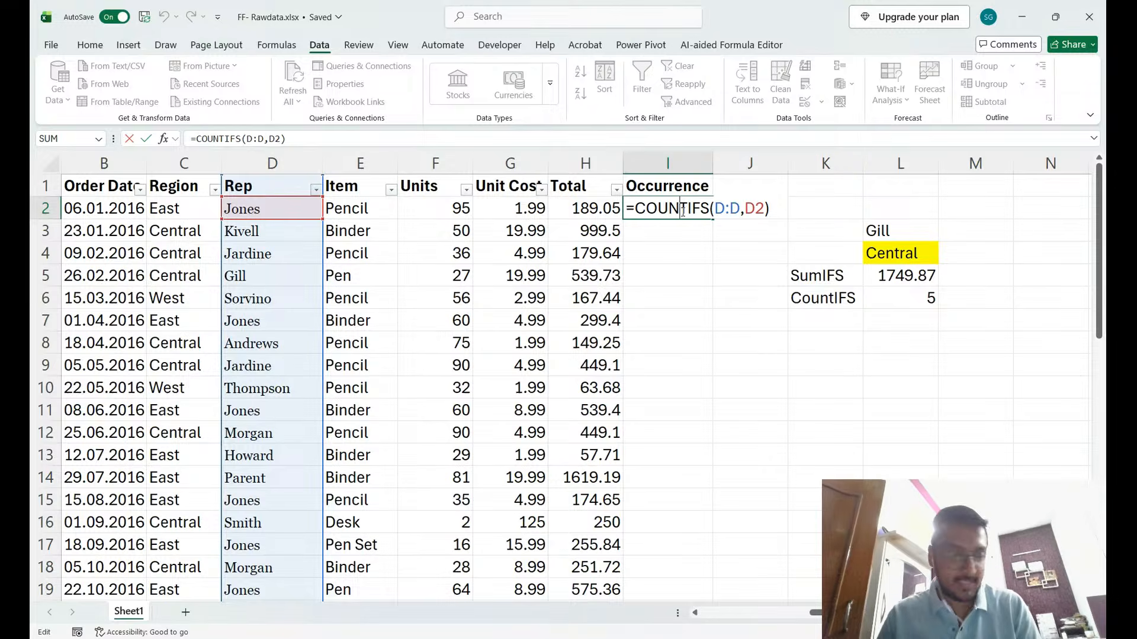
key("ctrl+Return")
key("Left")
key("Left")
key("Left")
key("Left")
key("Left")
key("Right")
key("Right")
key("Right")
key("Right")
key("Right")
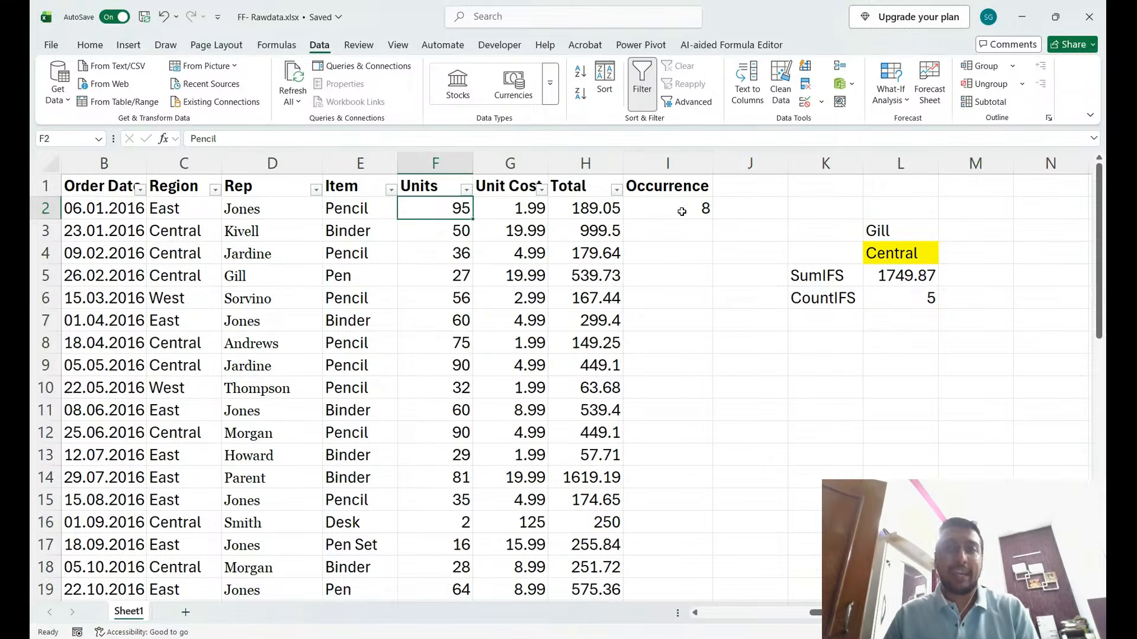
Compare the COUNTIFS range used in I2 with the Rep cells from D2 down to D7.
double_click(682, 212)
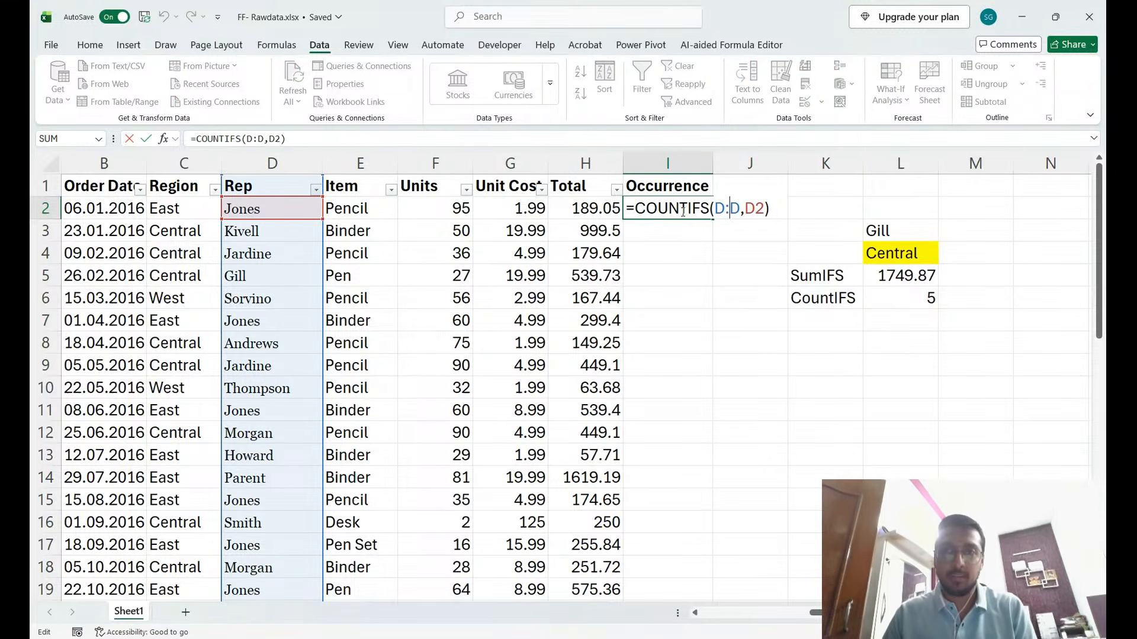
key("Escape")
key("Left")
key("Left")
key("Left")
key("Left")
key("Left")
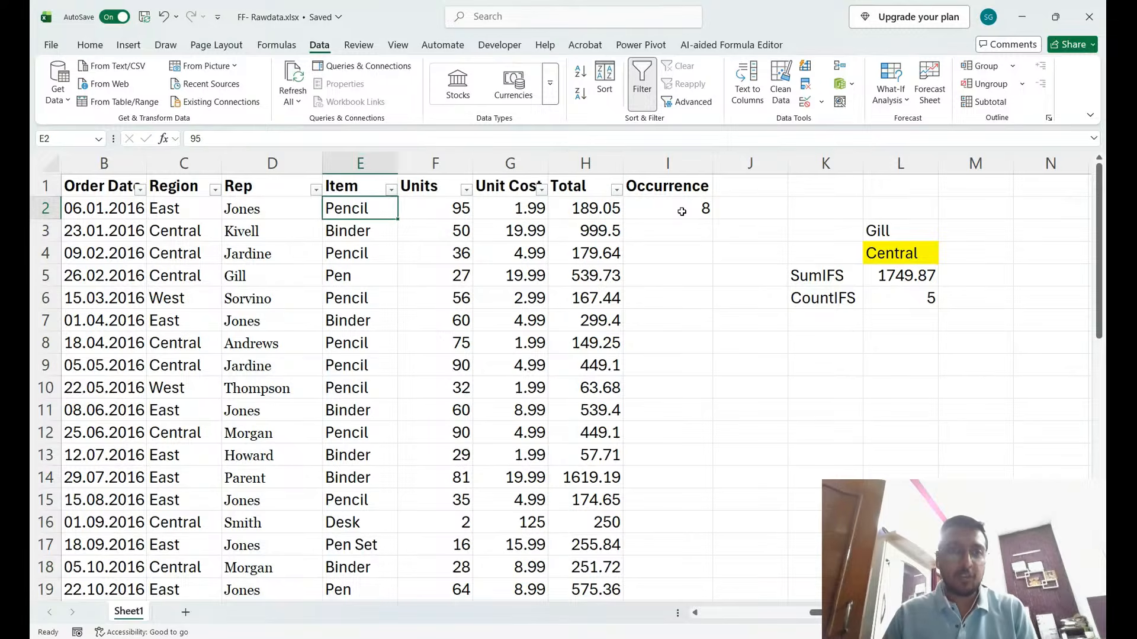
key("shift+Down")
key("shift+Down")
key("shift+Down")
key("shift+Down")
key("shift+Down")
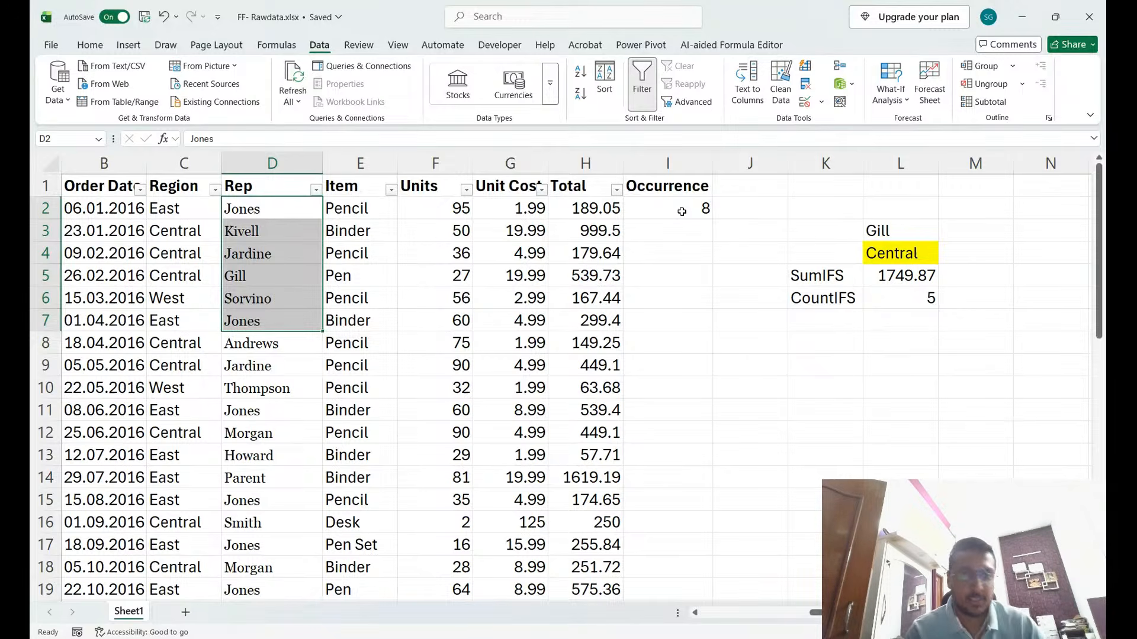
key("shift+Up")
key("shift+Up")
key("shift+Up")
key("shift+Up")
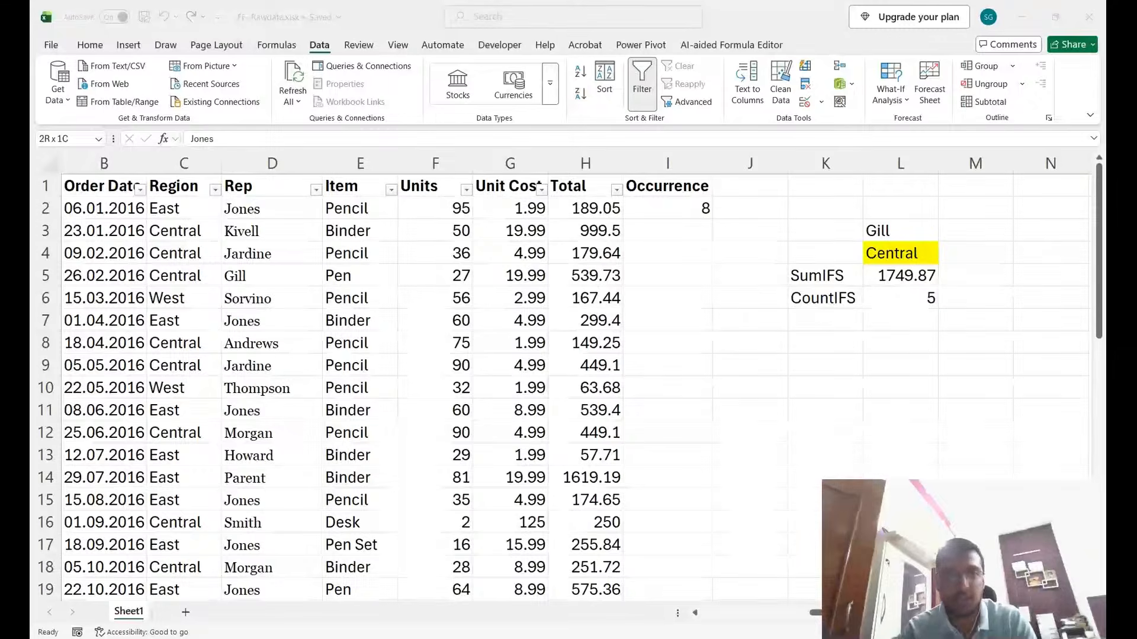
left_click(486, 392)
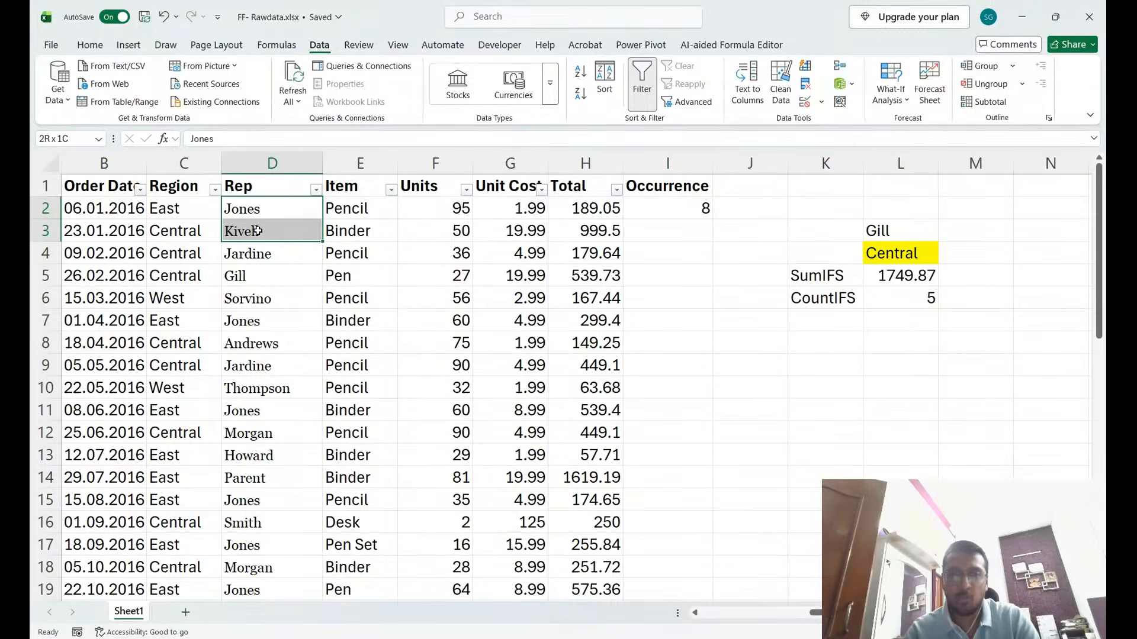
key("shift+Up")
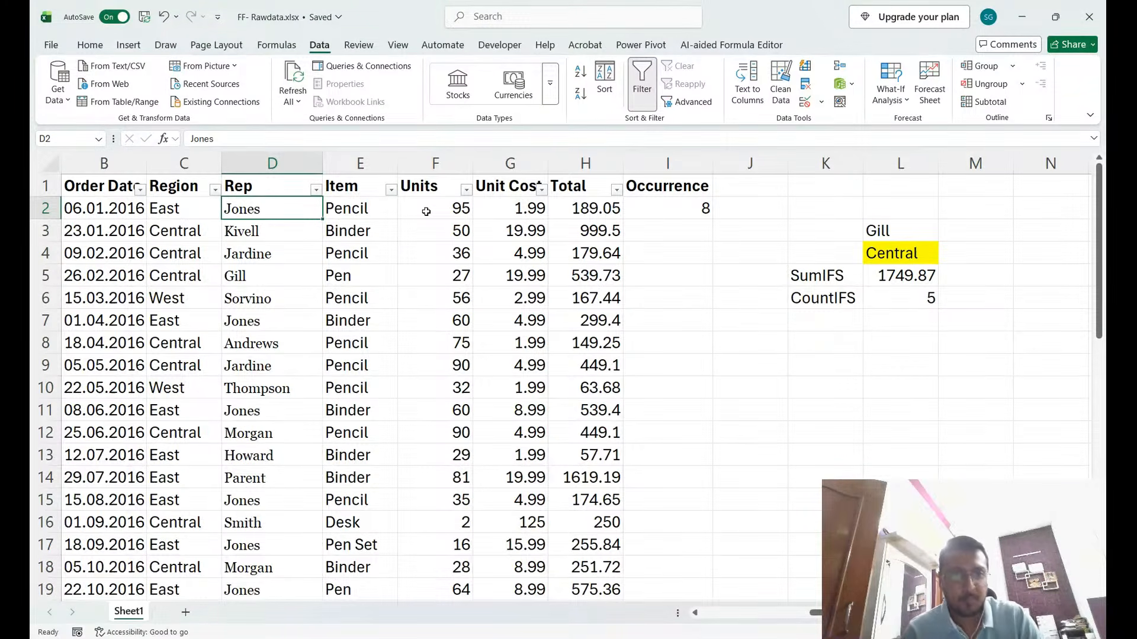
key("alt+Tab")
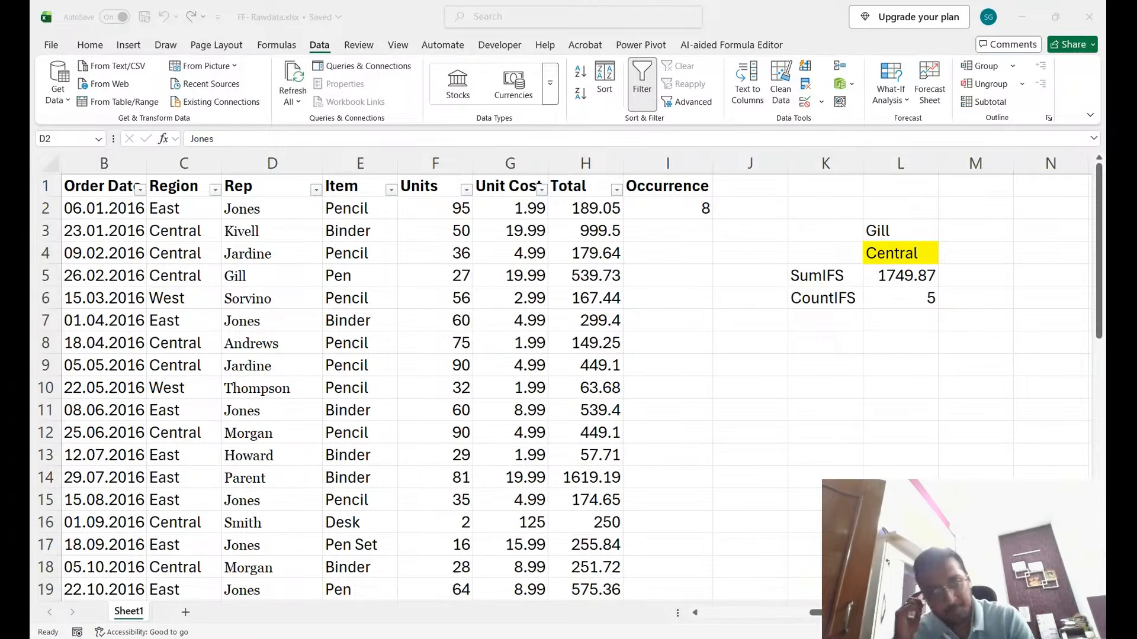
key("alt+Tab")
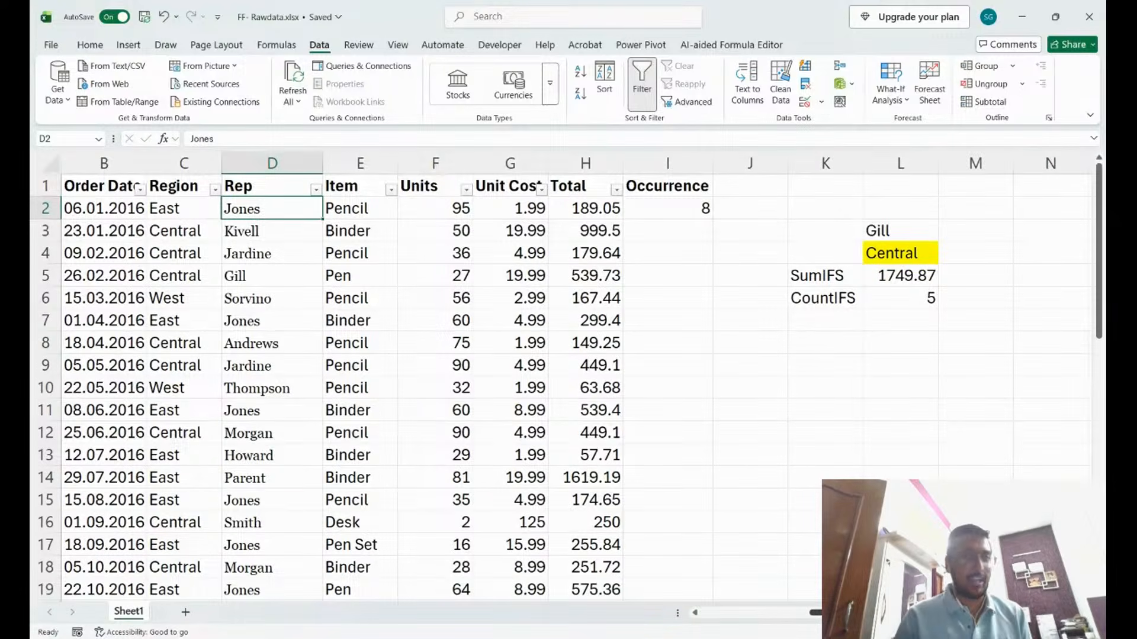
Anchor the start of the COUNTIFS range in I2 as the absolute reference $D$2.
key("Right")
key("Right")
key("Right")
key("Right")
key("Right")
key("F2")
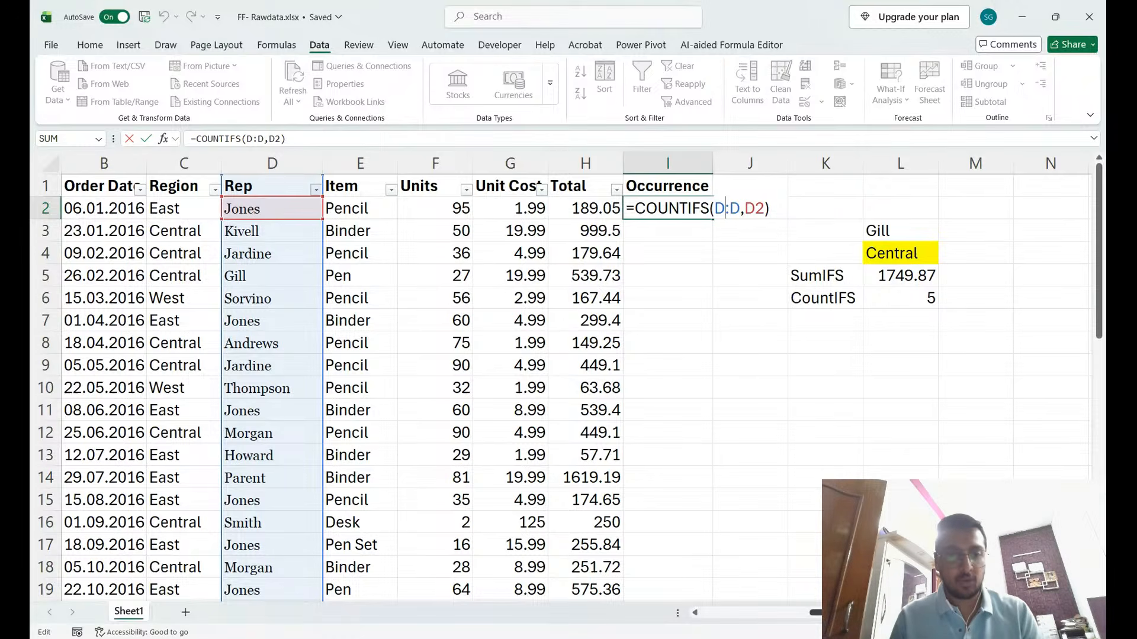
type("2")
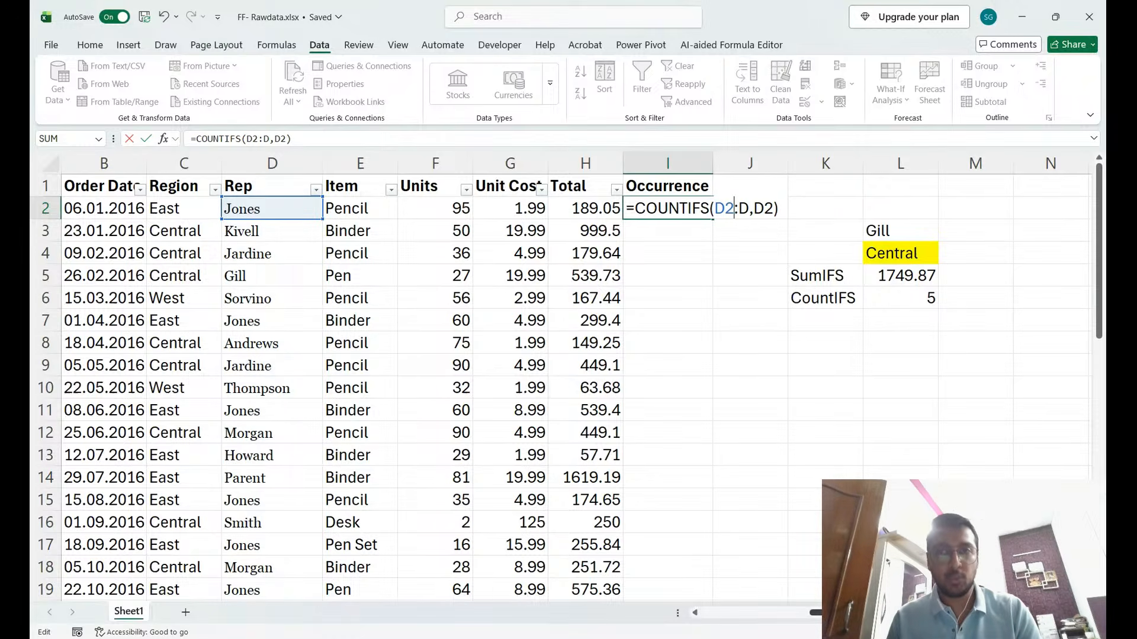
key("F4")
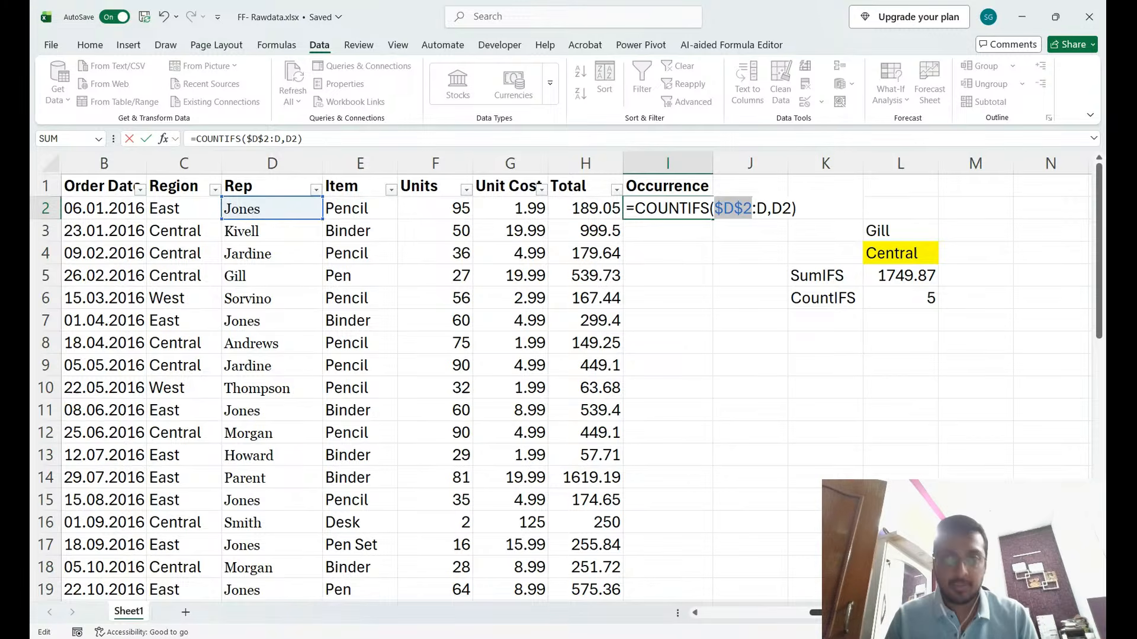
End the COUNTIFS range in I2 at the relative reference D2 so the formula reads =COUNTIFS($D$2:D2,D2).
key("Right")
key("Right")
key("Right")
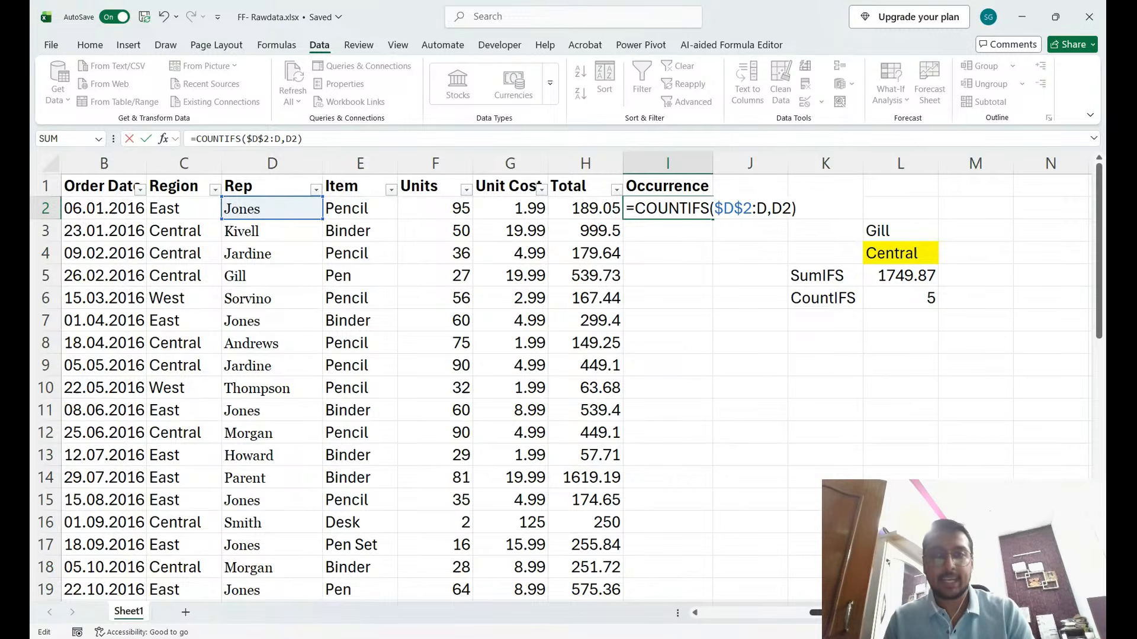
type("2")
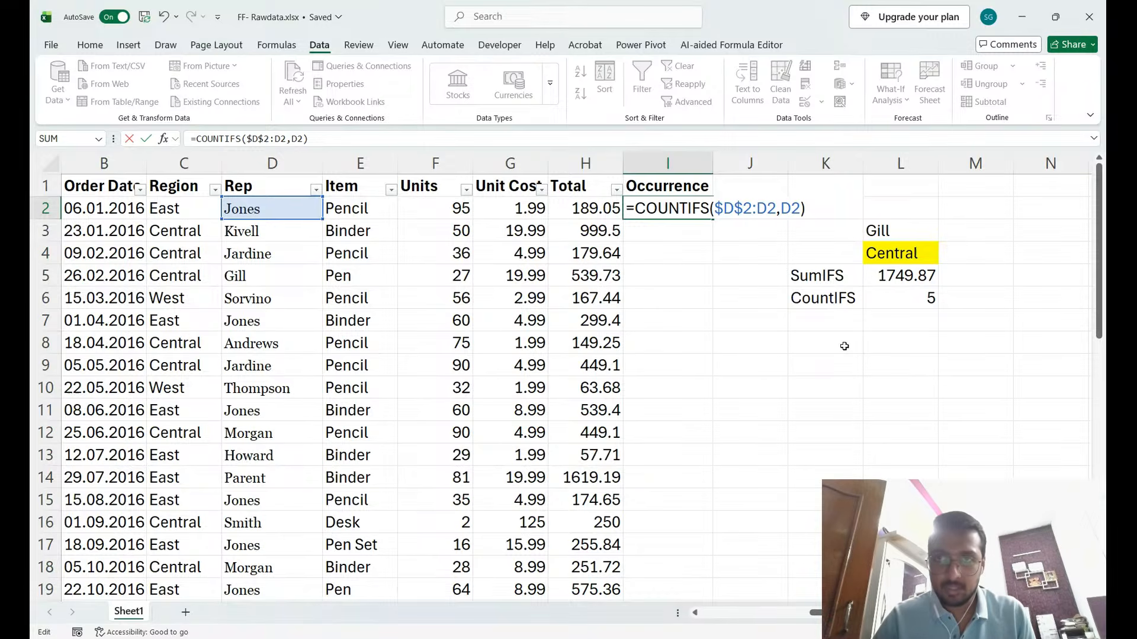
left_click_drag(752, 208, 777, 211)
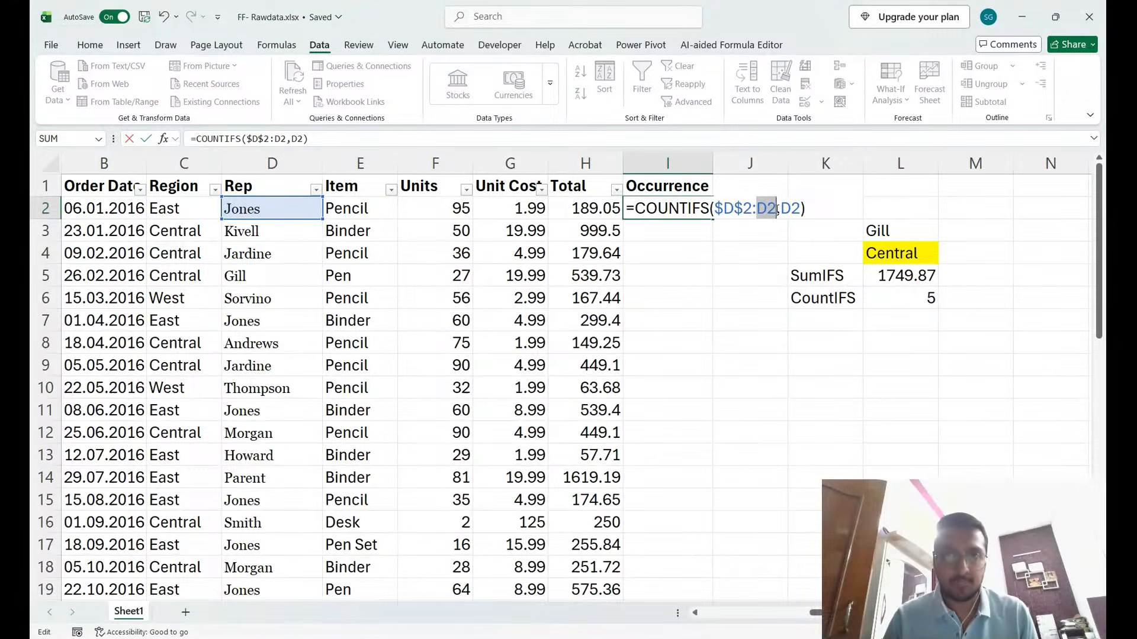
key("Return")
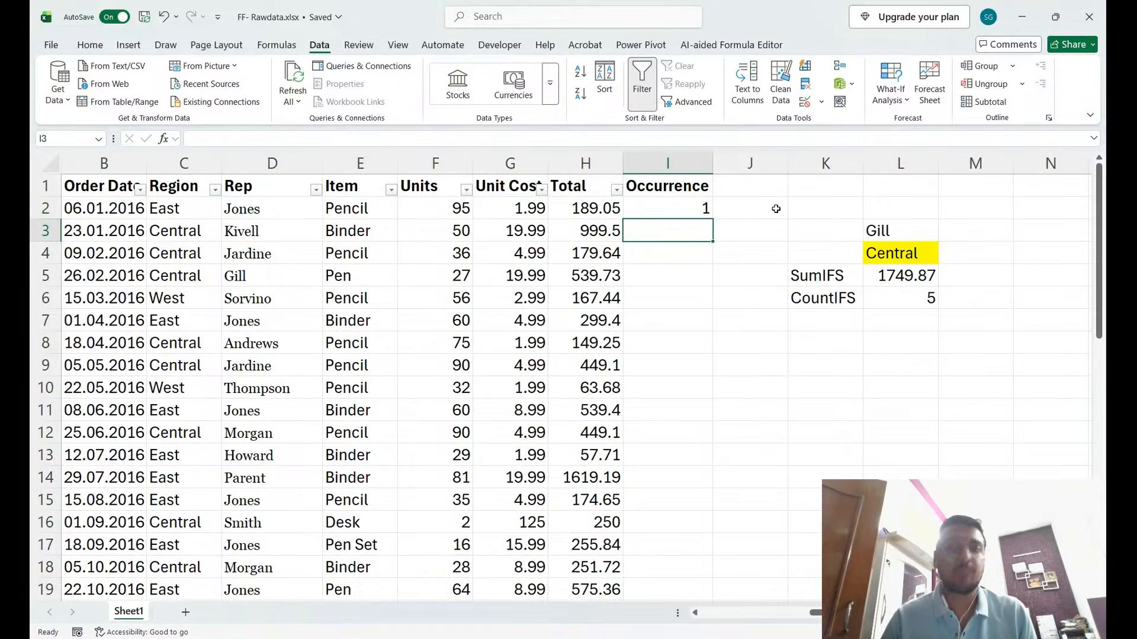
Review the partly anchored range $D$2:D2 in the I2 formula.
key("Up")
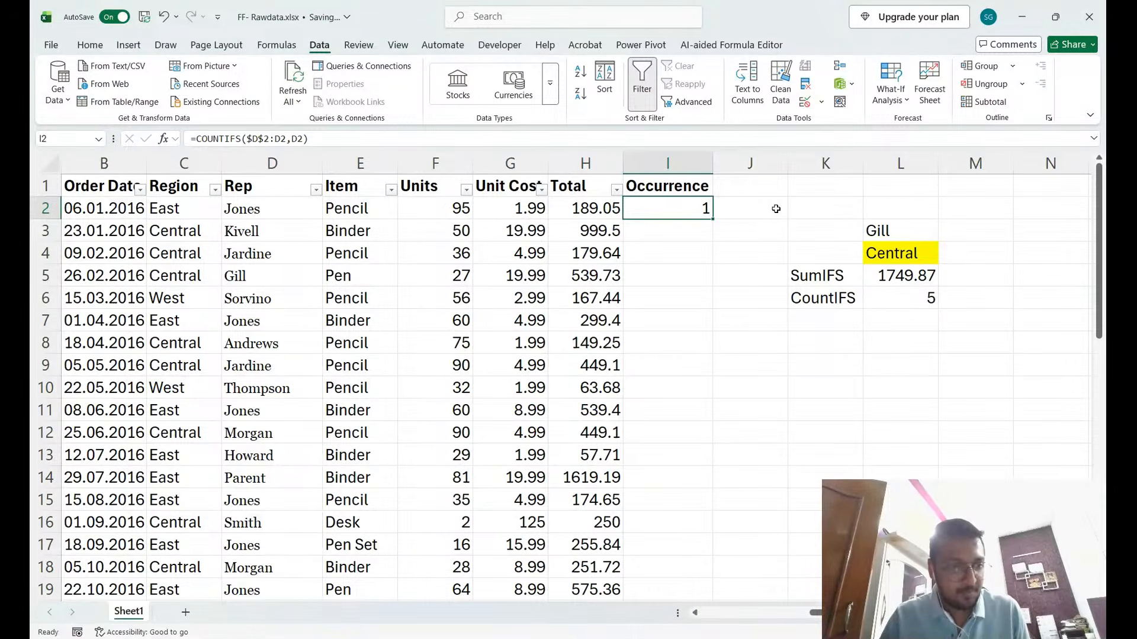
double_click(706, 206)
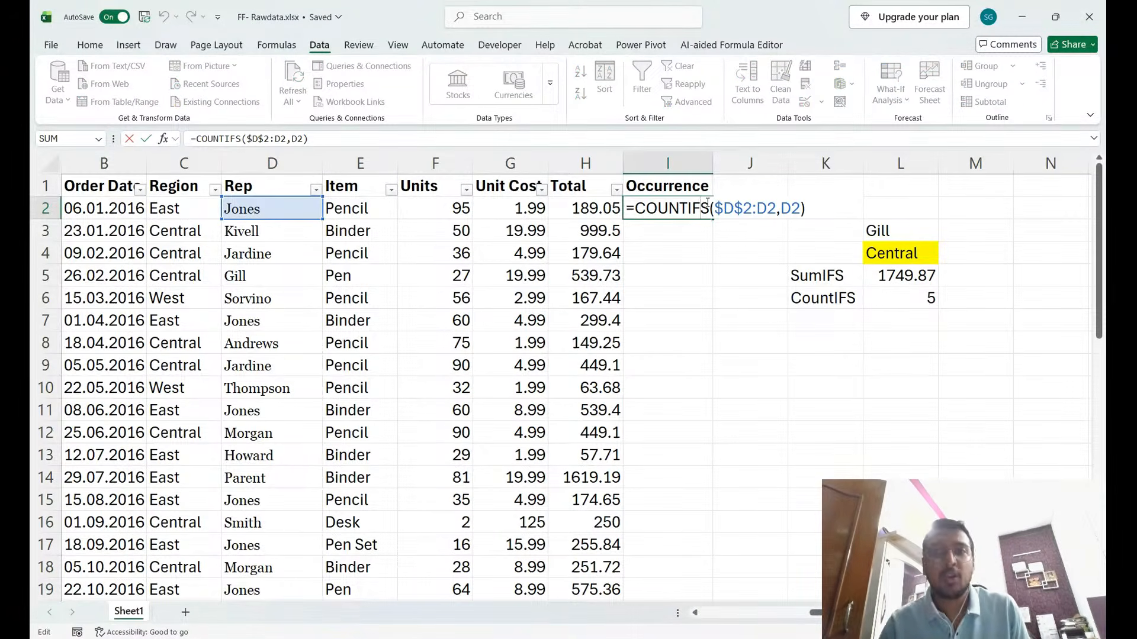
left_click_drag(714, 209, 775, 214)
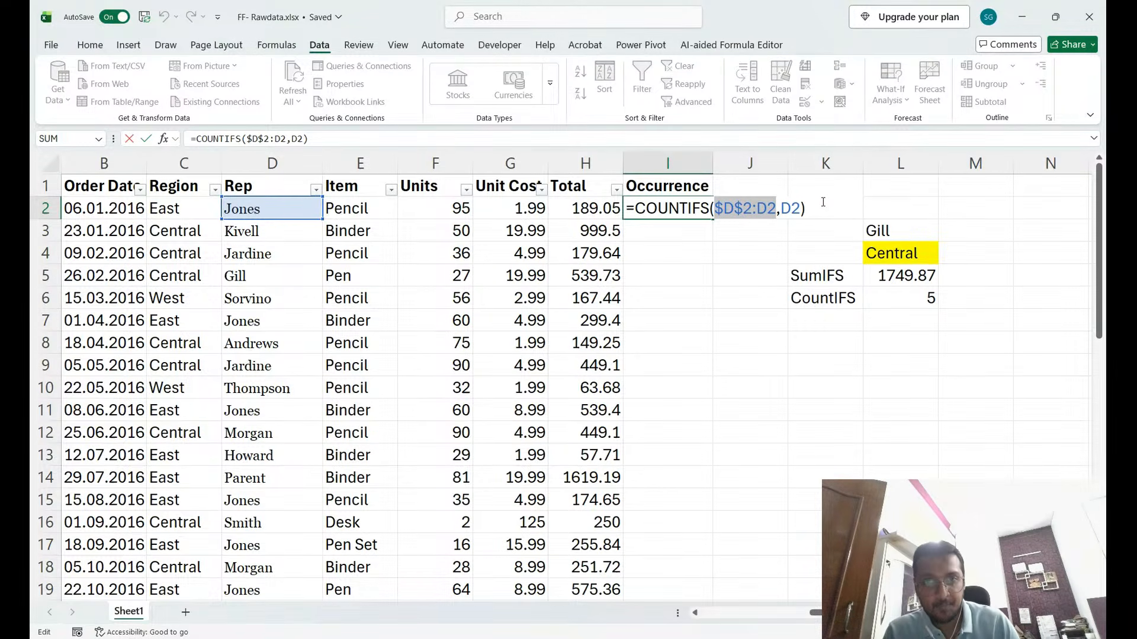
Copy the I2 formula into I3 and inspect how its range and criterion shift.
key("Return")
key("Up")
key("ctrl+c")
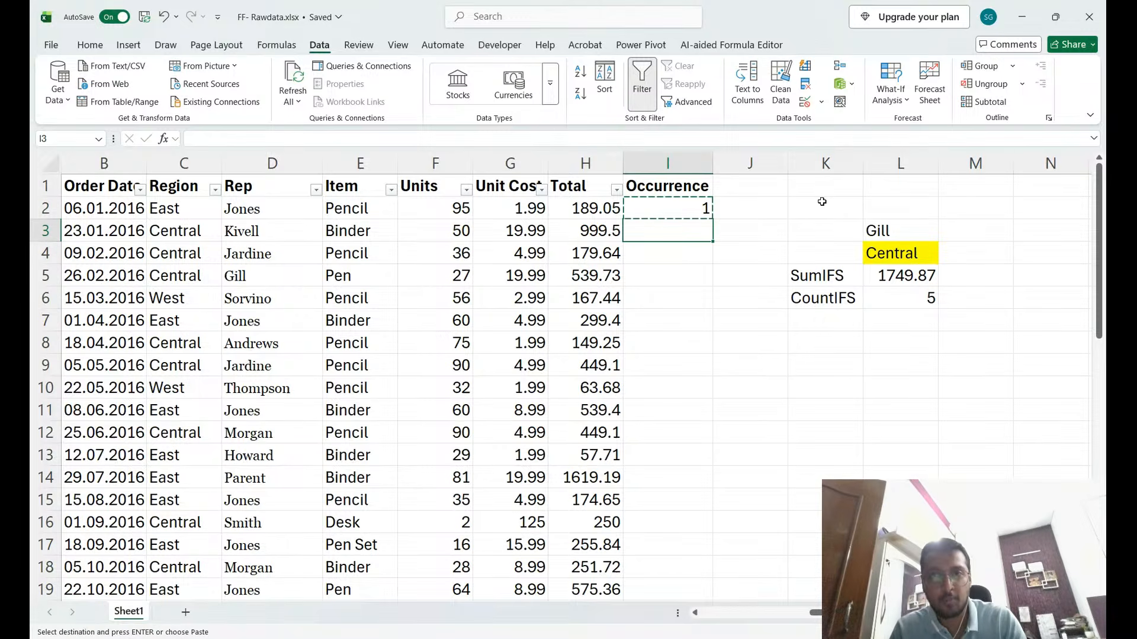
key("Down")
key("ctrl+v")
key("F2")
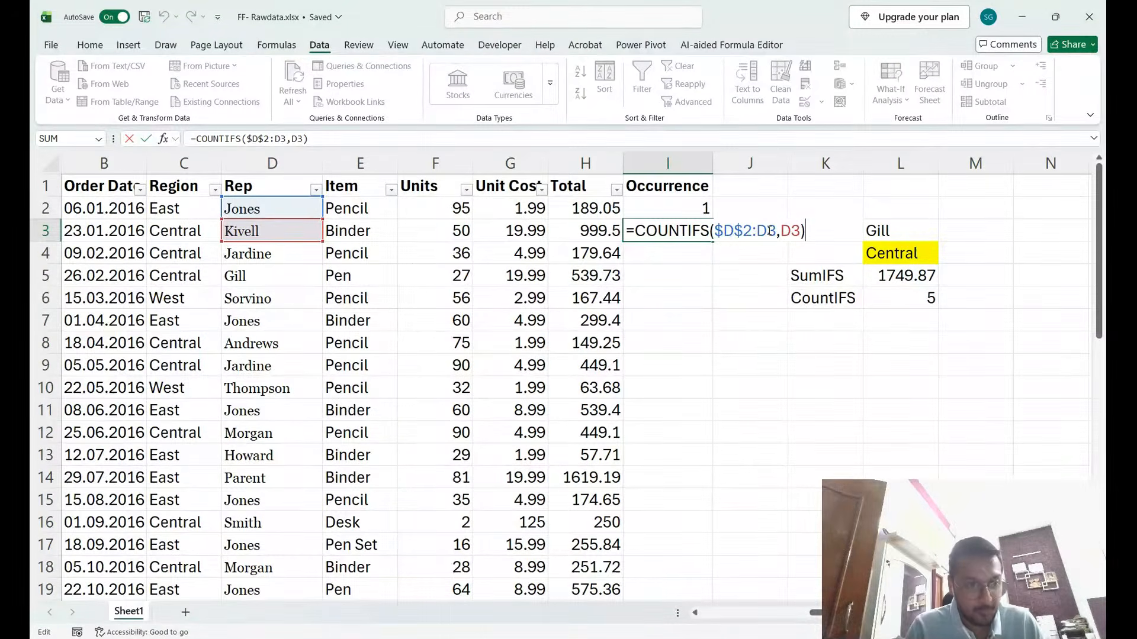
Fill the formula down into I4 and inspect its expanded range.
key("Return")
key("ctrl+d")
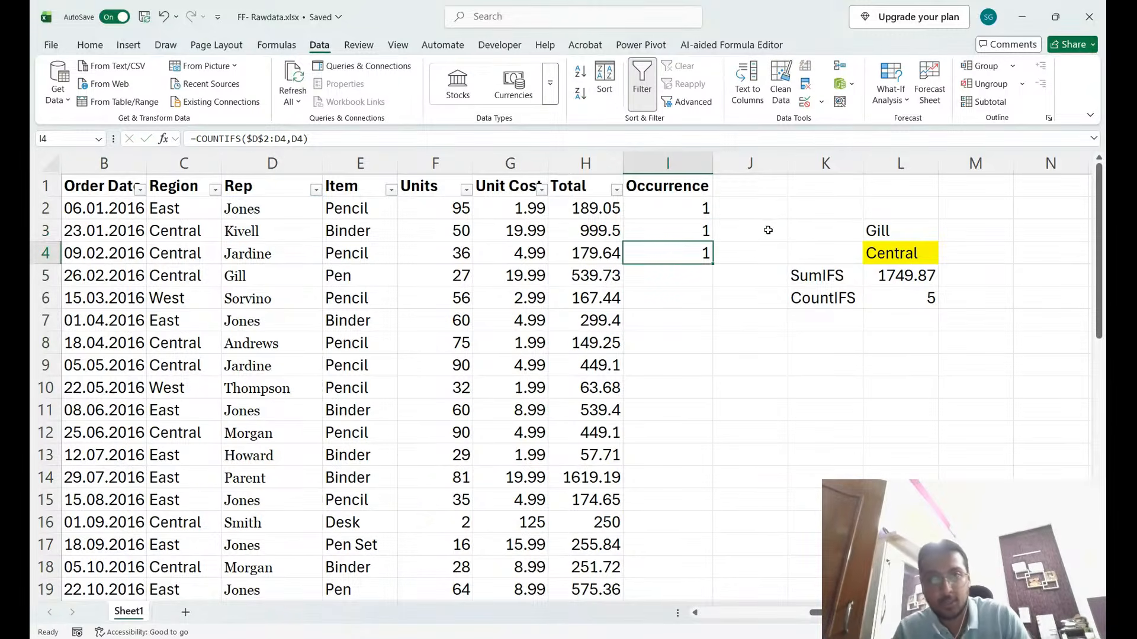
double_click(686, 255)
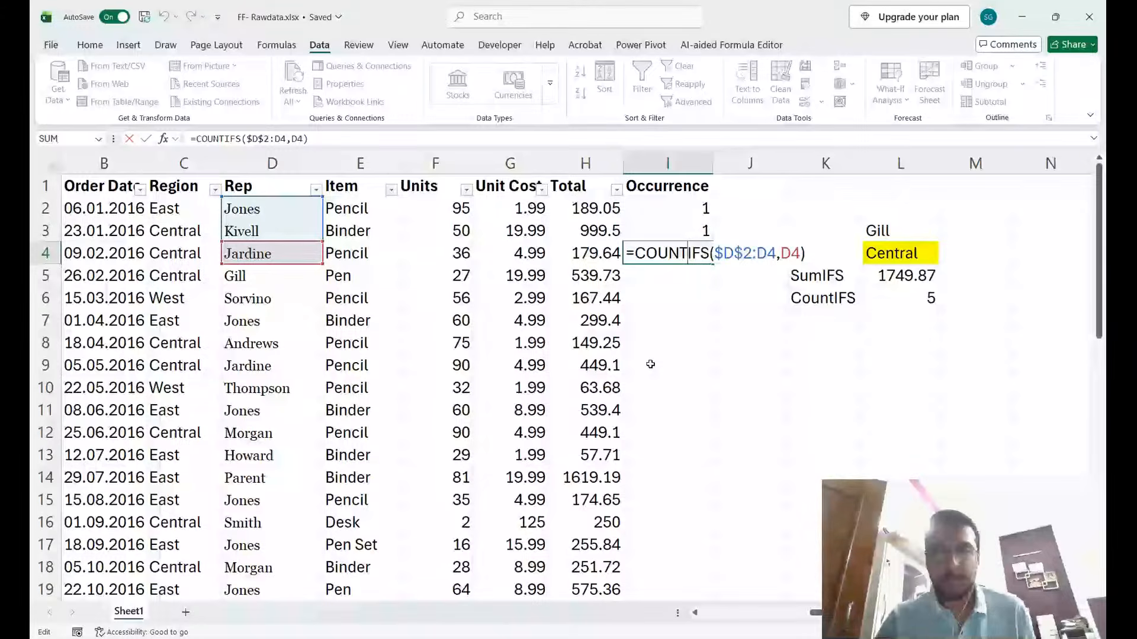
key("Return")
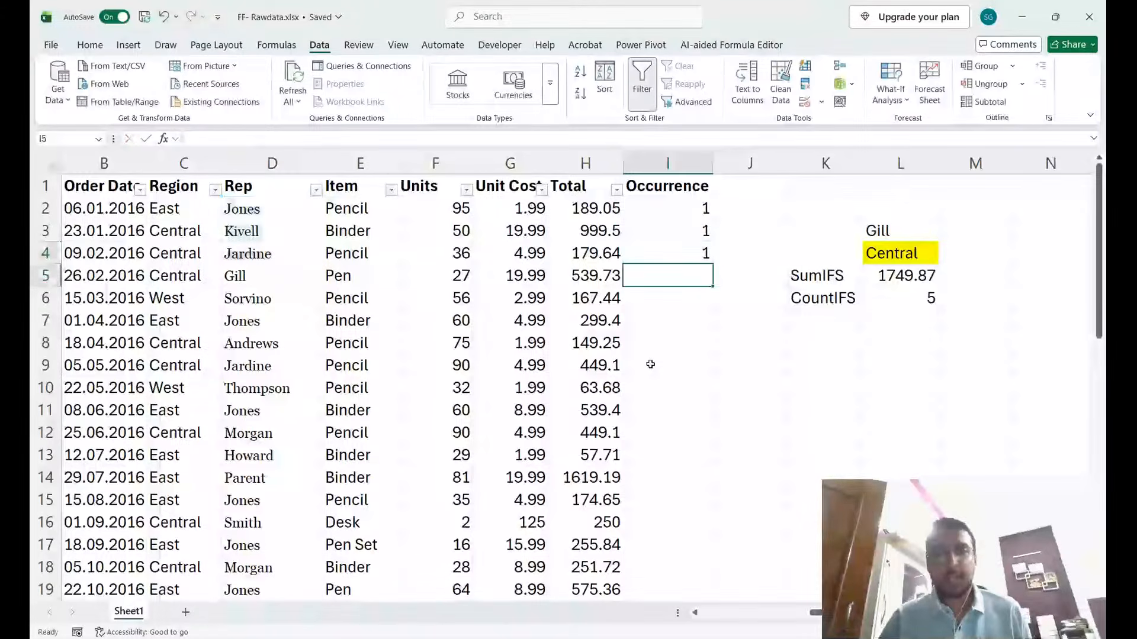
Copy the I2 formula down the rest of the Occurrence column.
key("Up")
key("Up")
key("shift+Up")
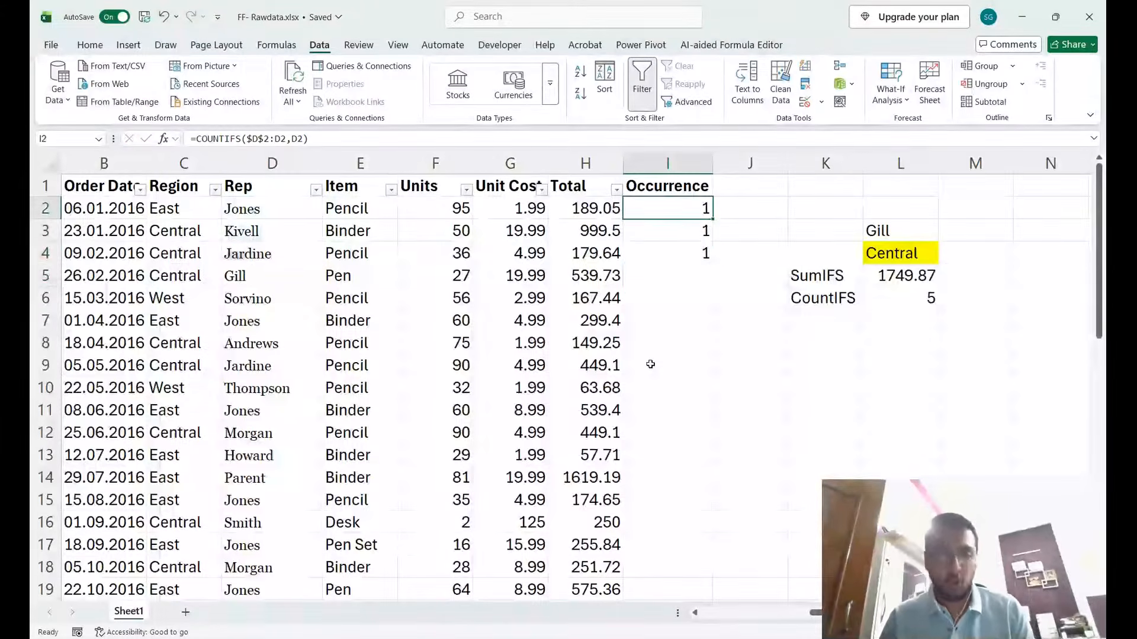
key("ctrl+c")
key("Down")
key("shift+Down")
key("shift+Down")
key("shift+Down")
key("shift+Down")
key("shift+Down")
key("shift+Down")
key("shift+Down")
key("shift+Down")
key("shift+Down")
key("shift+Down")
key("shift+Down")
key("shift+Down")
key("shift+Down")
key("shift+Down")
key("shift+Down")
key("shift+Down")
key("shift+Down")
key("shift+Down")
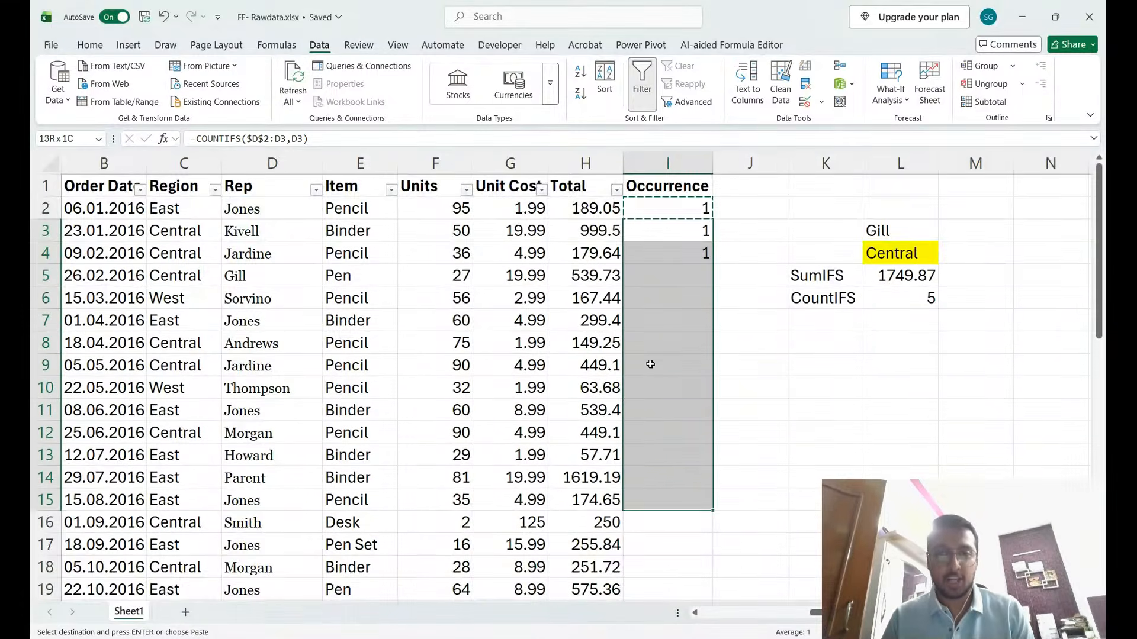
key("shift+Down")
key("shift+Down")
key("Return")
key("Up")
key("Up")
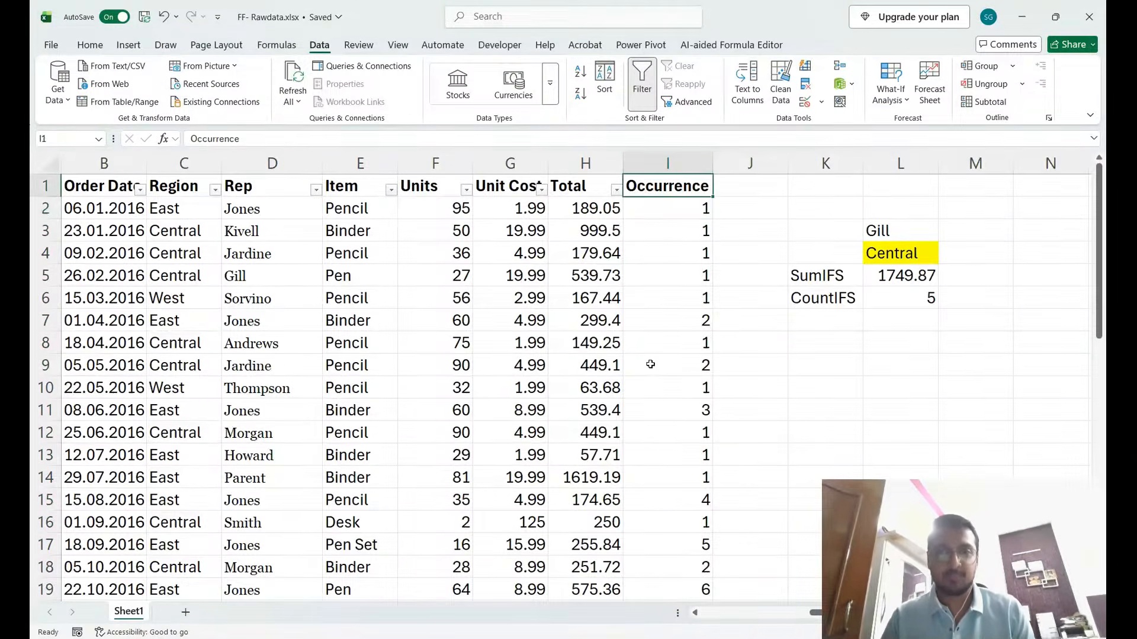
Check the Occurrence numbers against the repeated names in the Rep column for rows 2 to 18.
key("Down")
key("shift+Down")
key("shift+Down")
key("shift+Down")
key("shift+Down")
key("shift+Down")
key("shift+Down")
key("shift+Down")
key("shift+Down")
key("shift+Down")
key("shift+Down")
key("shift+Down")
key("shift+Down")
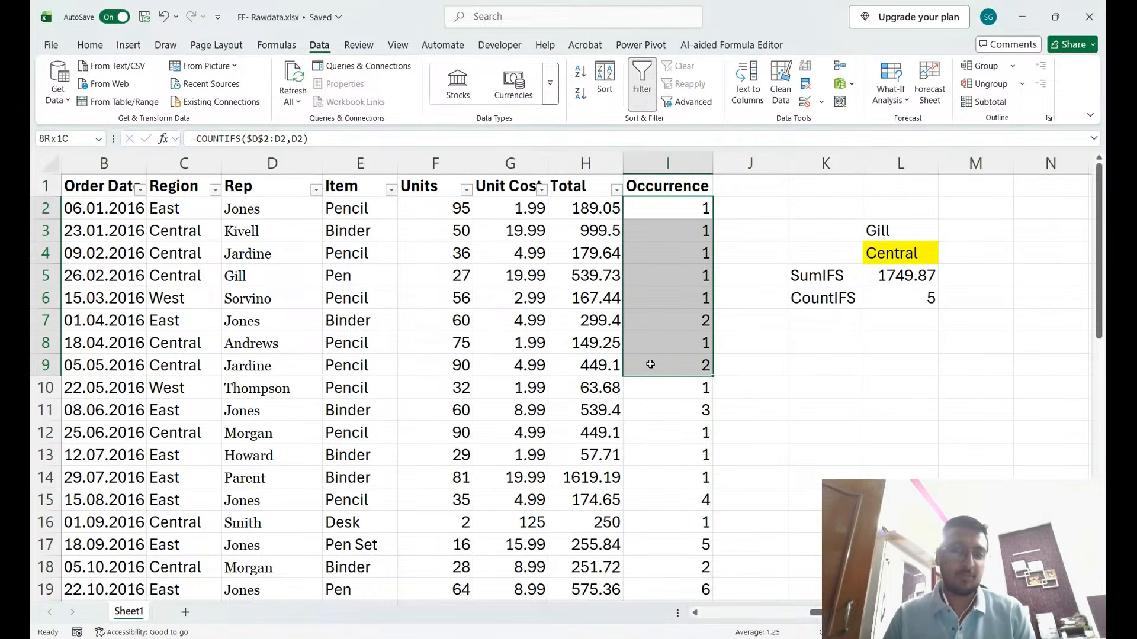
key("shift+Down")
key("shift+Down")
key("shift+Down")
key("shift+Down")
key("shift+Left")
key("shift+Left")
key("shift+Left")
key("shift+Left")
key("shift+Left")
key("shift+Left")
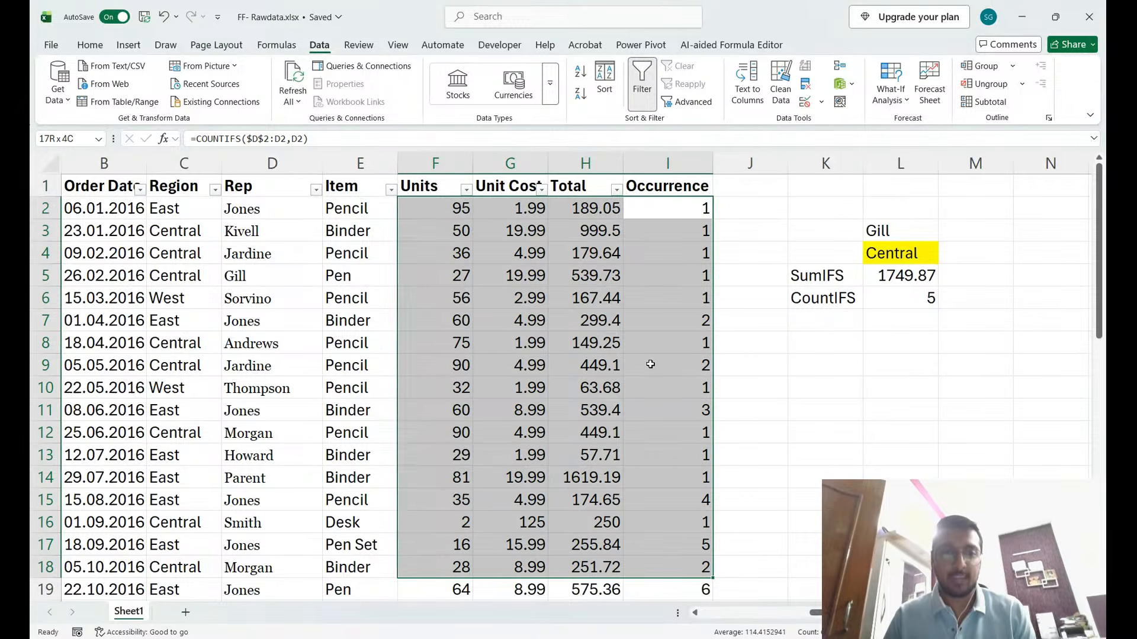
key("shift+Left")
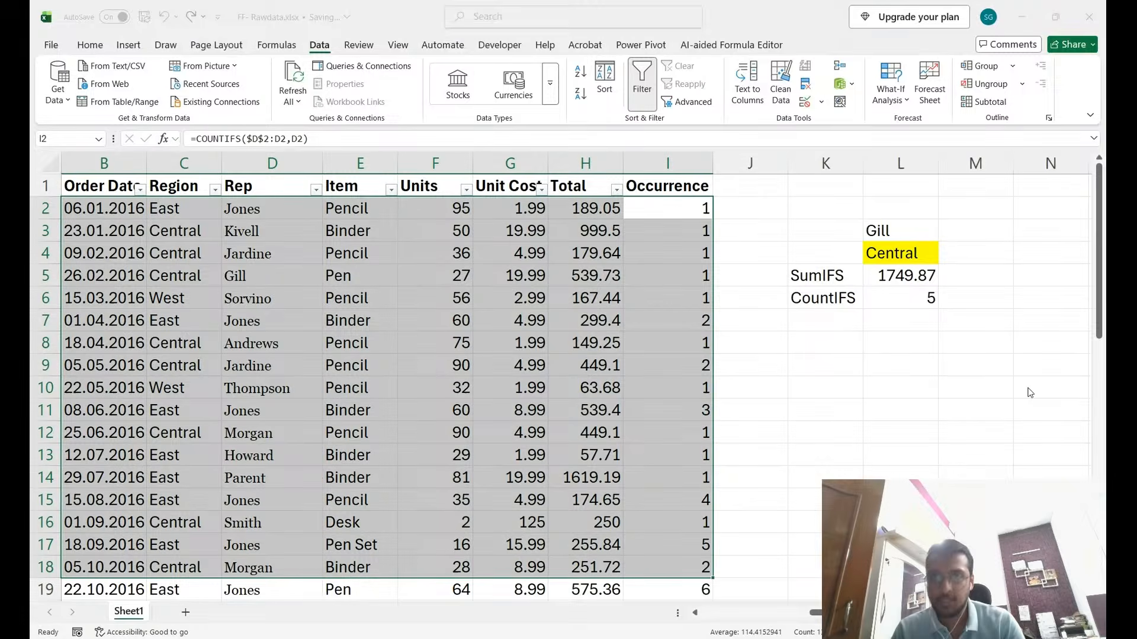
Clear the Occurrence formulas from I3 downward, keeping only the one in I2.
left_click(708, 214)
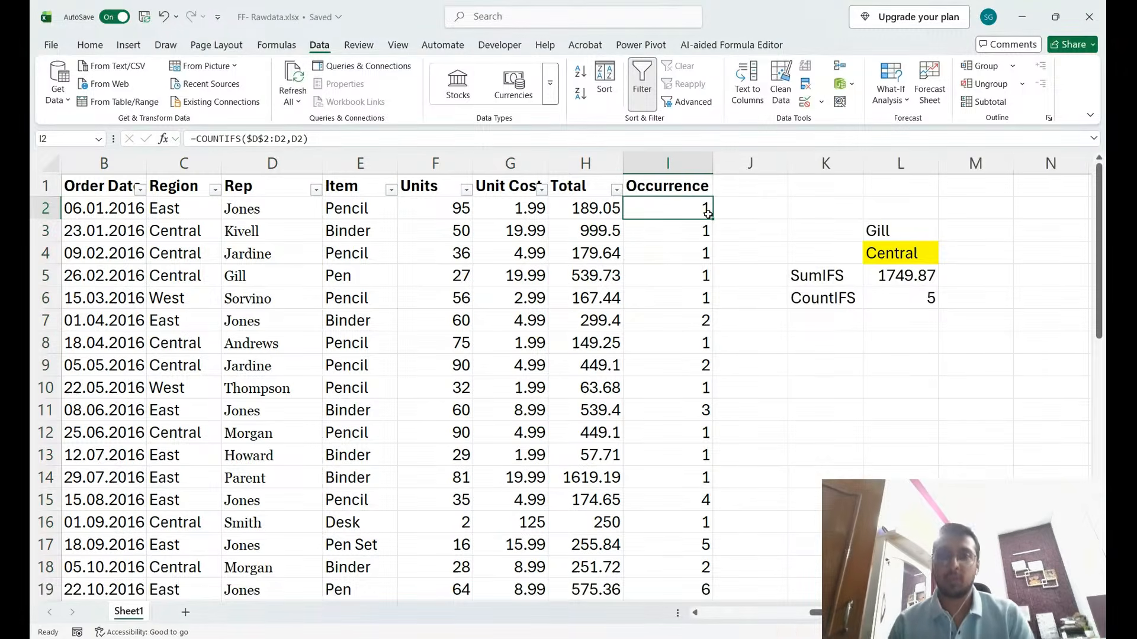
key("Down")
key("ctrl+shift+Down")
key("ctrl+z")
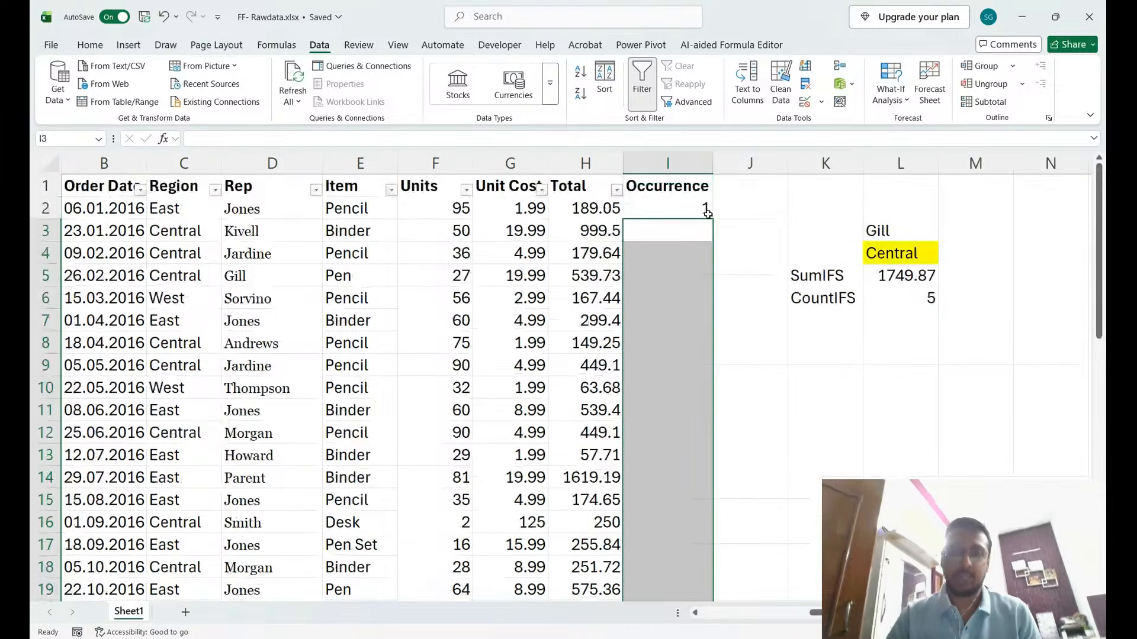
Inspect the $D$2:D2 range in I2 again and trace its expansion over Rep cells D2 to D7.
left_click(708, 214)
key("F2")
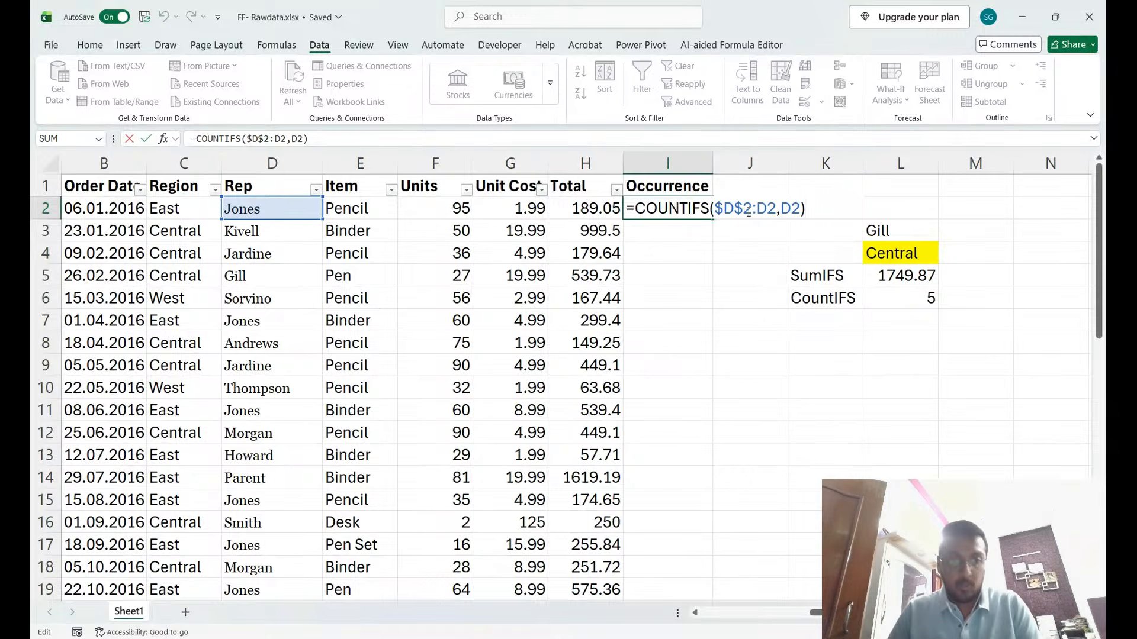
key("ctrl+Return")
key("Left")
key("Left")
key("Left")
key("Left")
key("Left")
key("shift+Down")
key("shift+Down")
key("shift+Down")
key("shift+Down")
key("shift+Down")
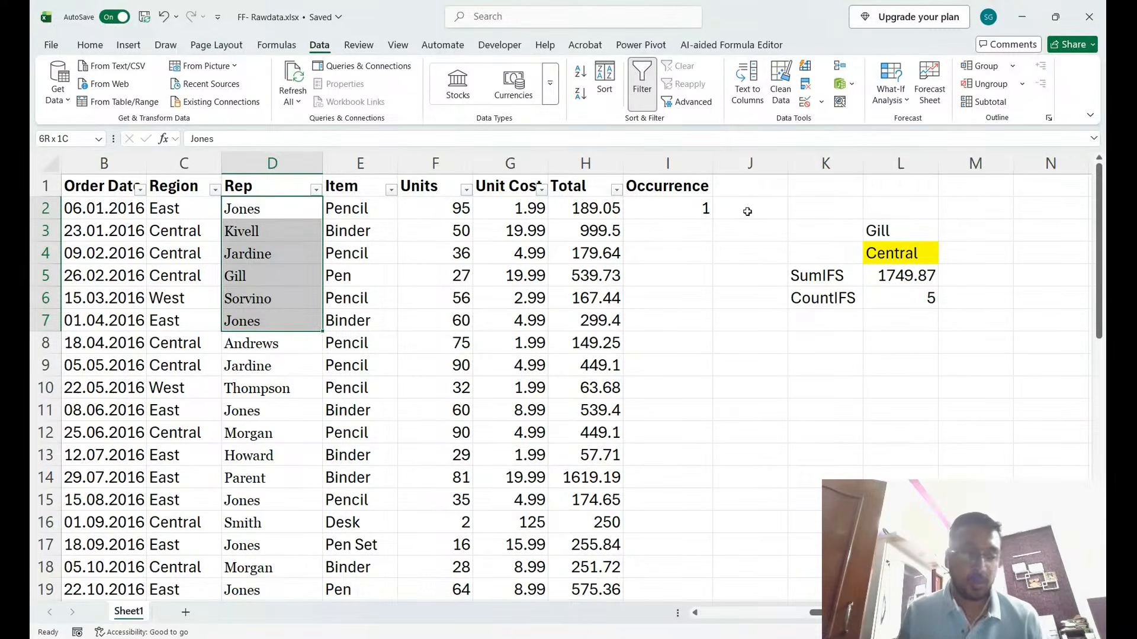
Inspect the expanding $D$2:D2 criteria range in the I2 COUNTIFS formula, leaving the formula as it is.
key("Right")
key("Right")
key("Right")
key("Right")
key("Right")
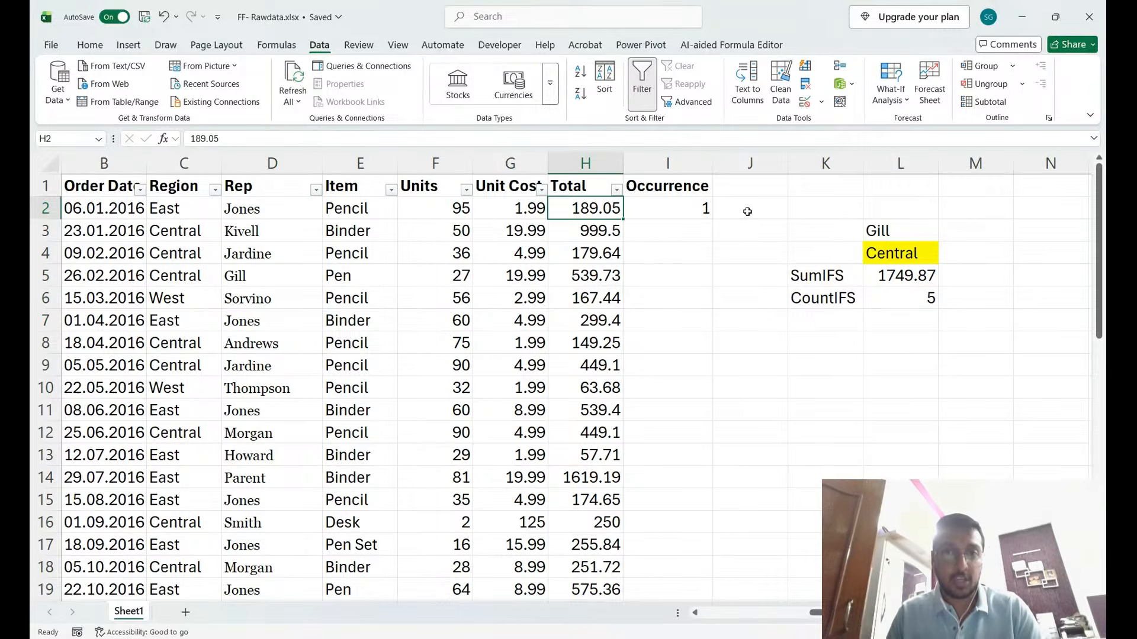
key("F2")
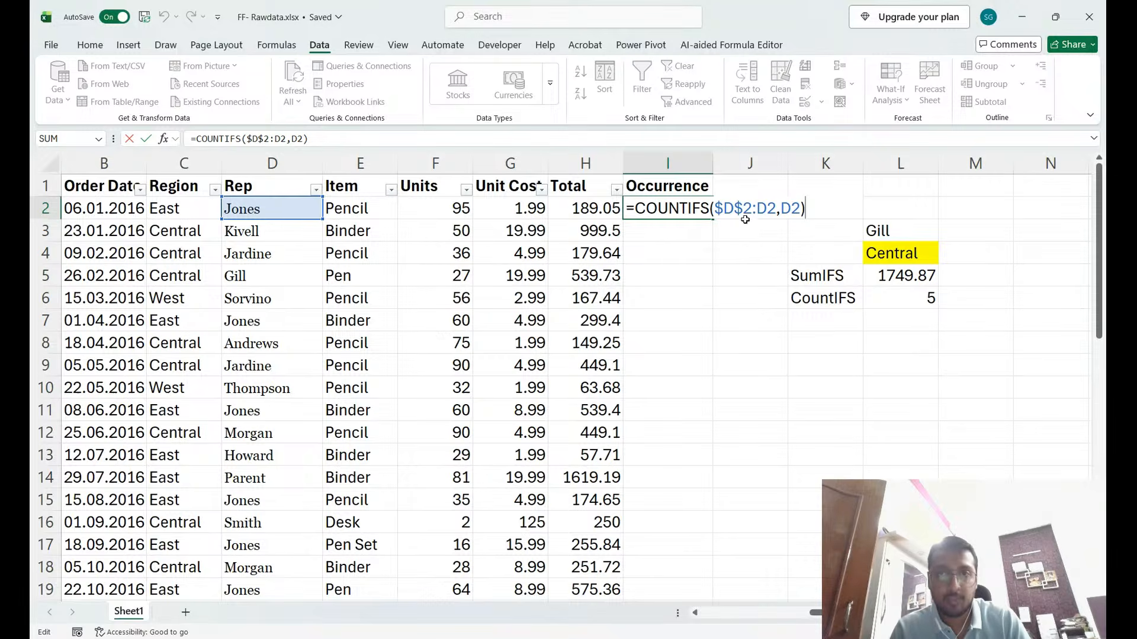
left_click_drag(715, 209, 778, 211)
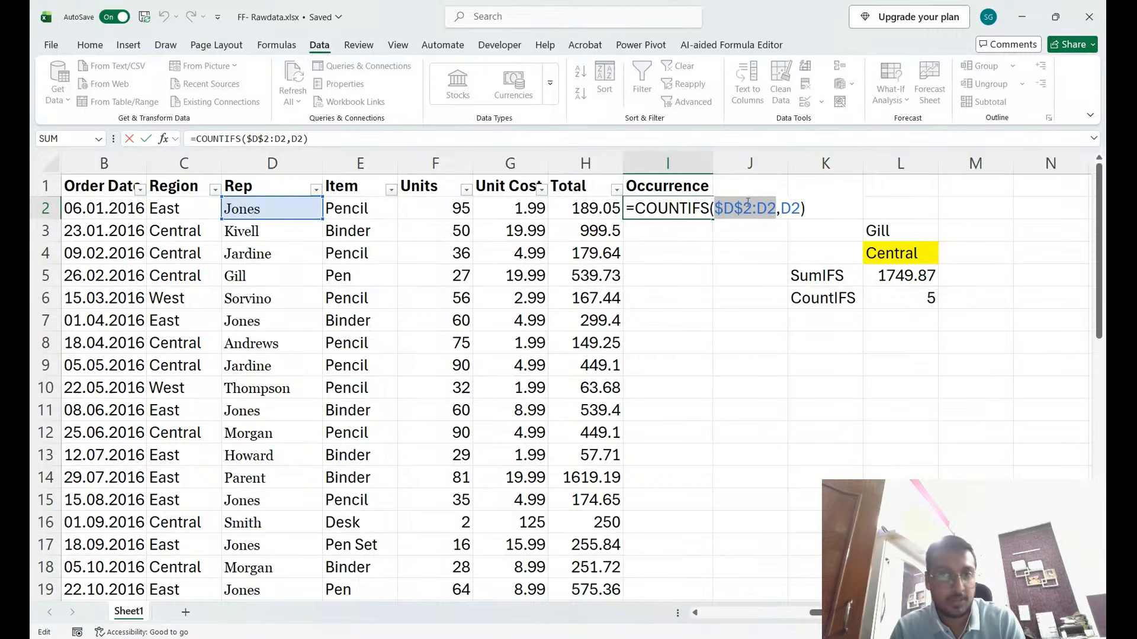
key("Return")
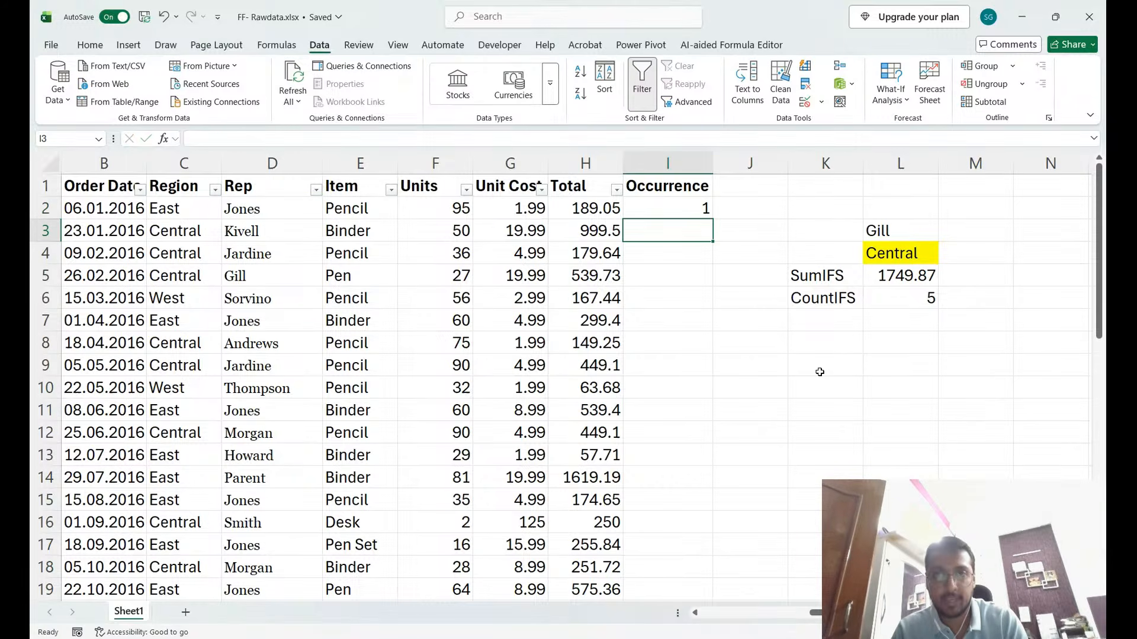
Copy the I2 Occurrence formula into I3 and inspect the cells its range and criterion refer to.
key("Up")
key("ctrl+c")
key("Down")
key("ctrl+v")
key("F2")
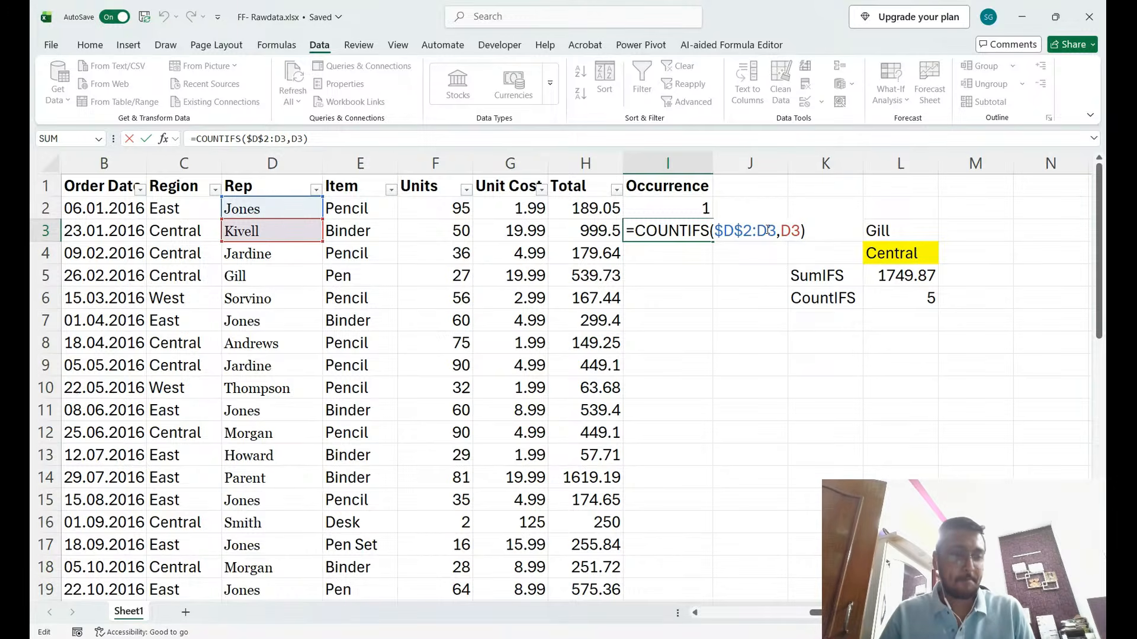
key("ctrl+Return")
Copy the I3 formula down the rest of the Occurrence column from I4.
key("ctrl+c")
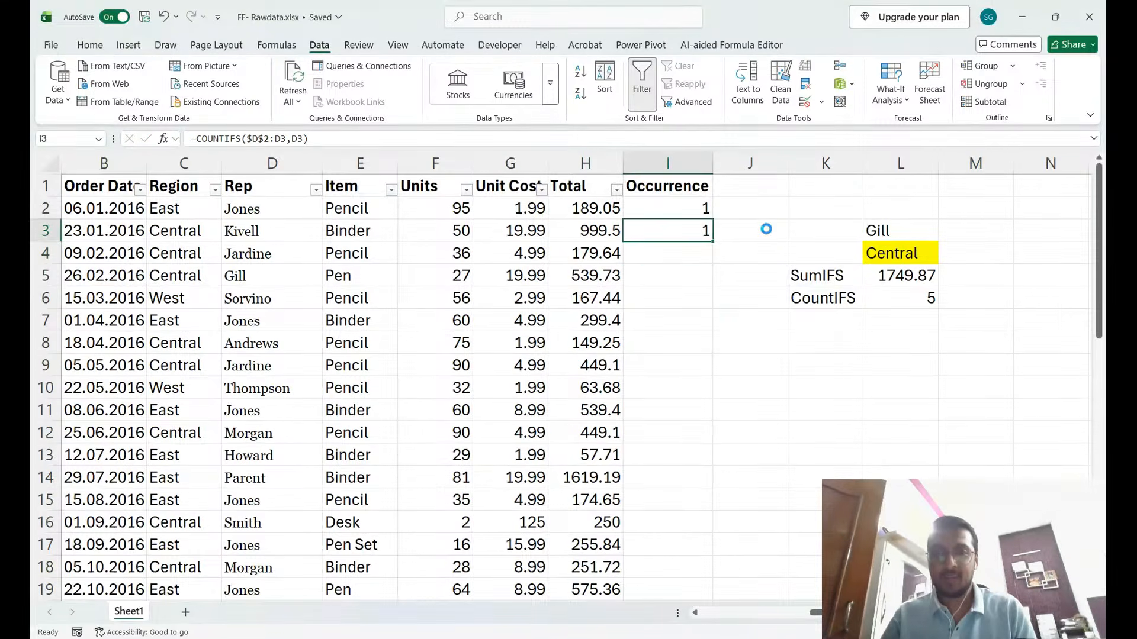
key("Down")
key("shift+Down")
key("shift+Down")
key("shift+Down")
key("shift+Down")
key("shift+Down")
key("shift+Down")
key("shift+Down")
key("shift+Down")
key("shift+Down")
key("shift+Down")
key("shift+Down")
key("shift+Down")
key("shift+Down")
key("shift+Down")
key("shift+Down")
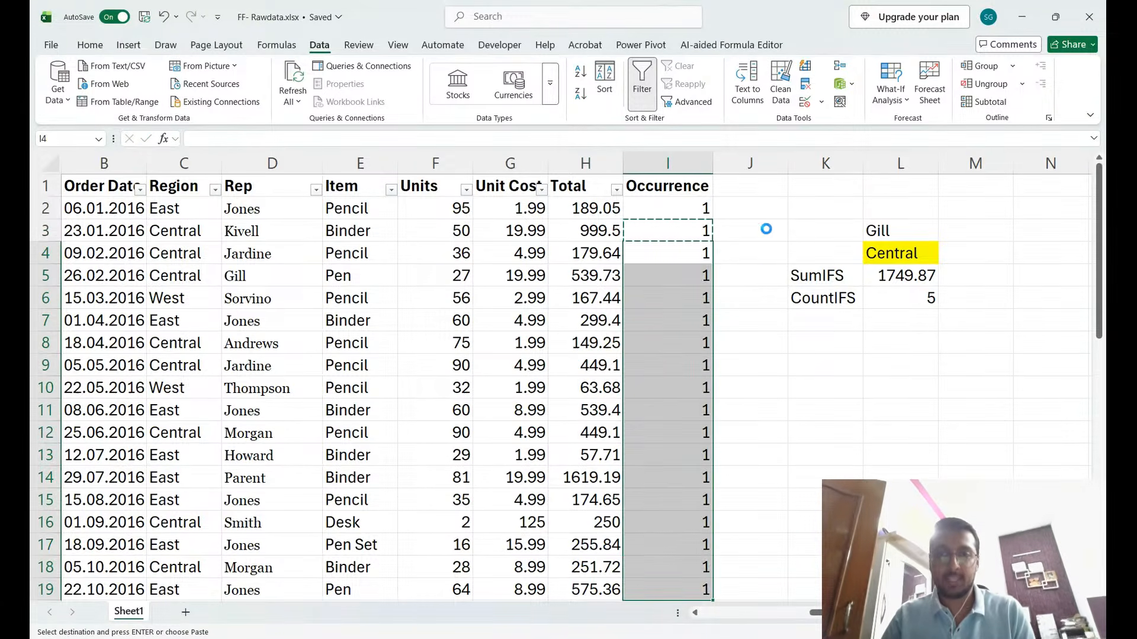
key("Return")
Inspect the expanding Rep range used by the Occurrence formula in I15 and highlight row 15.
key("Down")
key("Down")
key("Down")
key("Down")
key("Down")
key("Down")
key("Down")
key("Down")
key("Down")
key("Down")
key("Down")
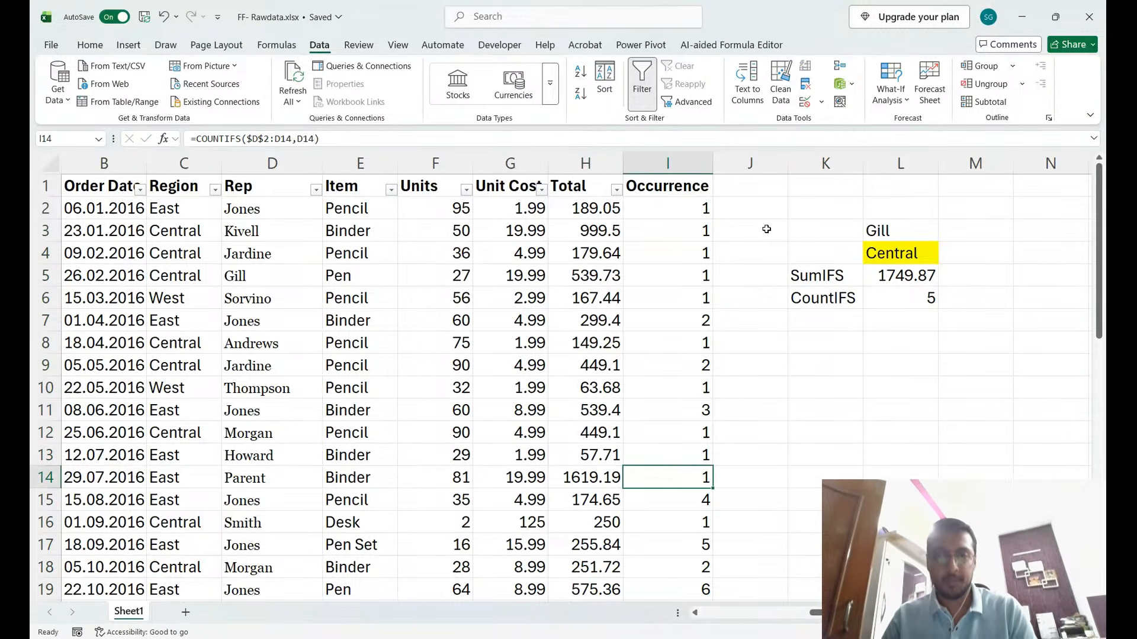
key("F2")
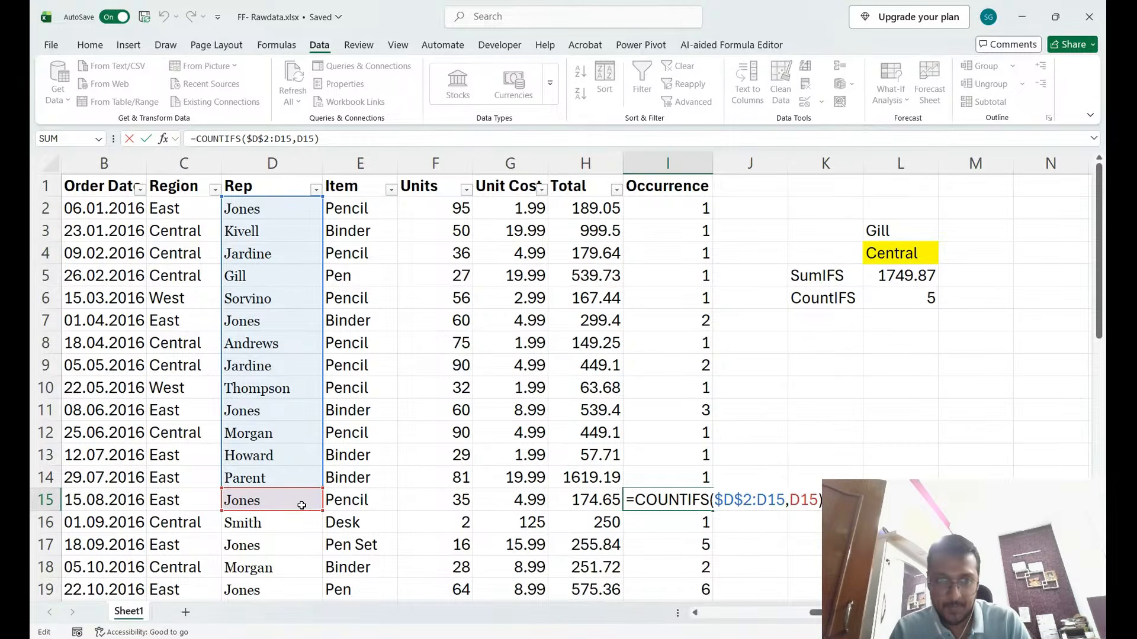
left_click(681, 499)
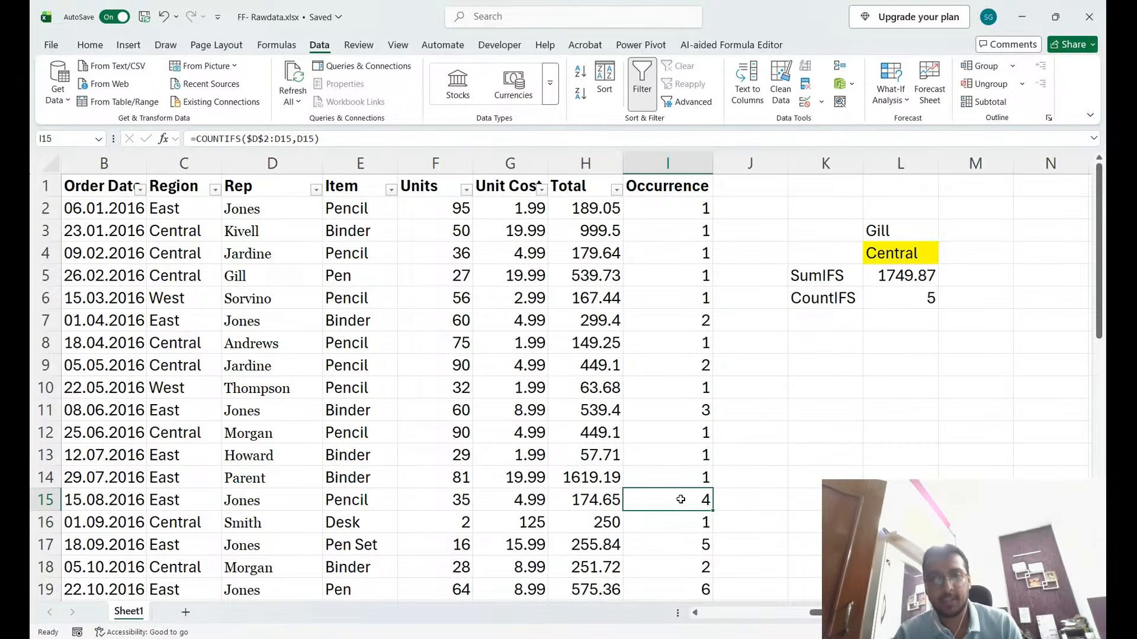
key("shift+space")
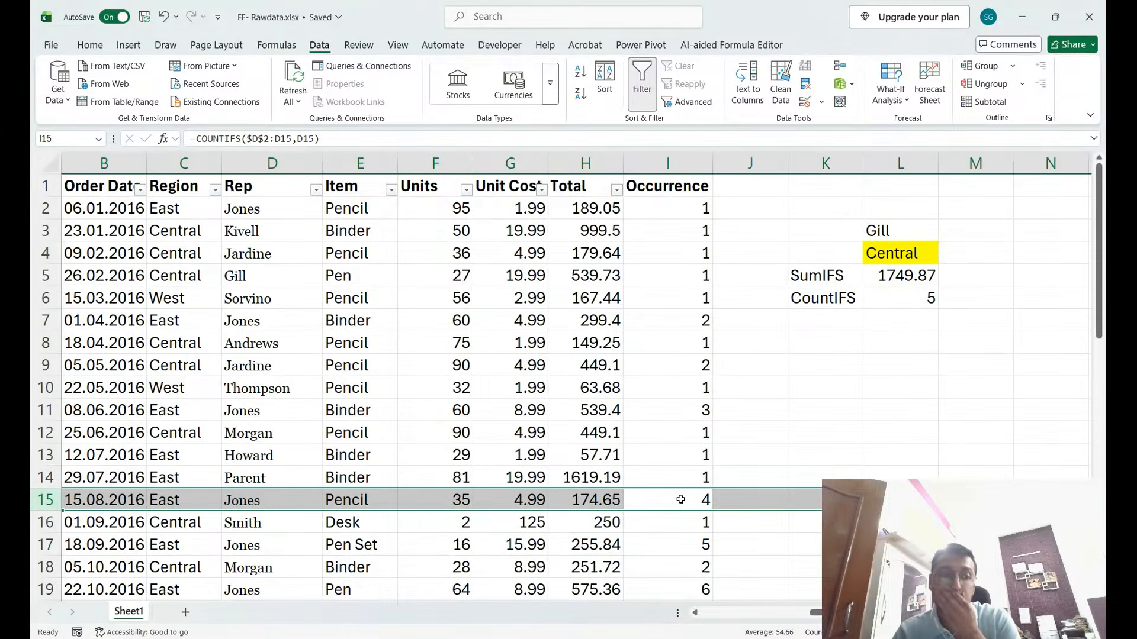
key("alt+Tab")
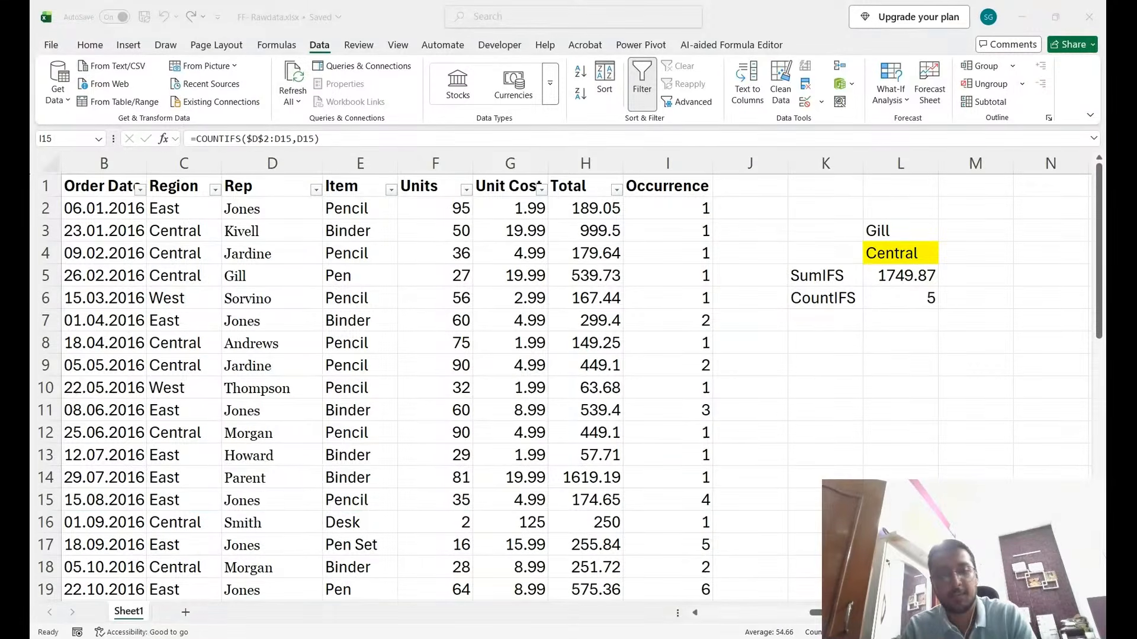
left_click(708, 231)
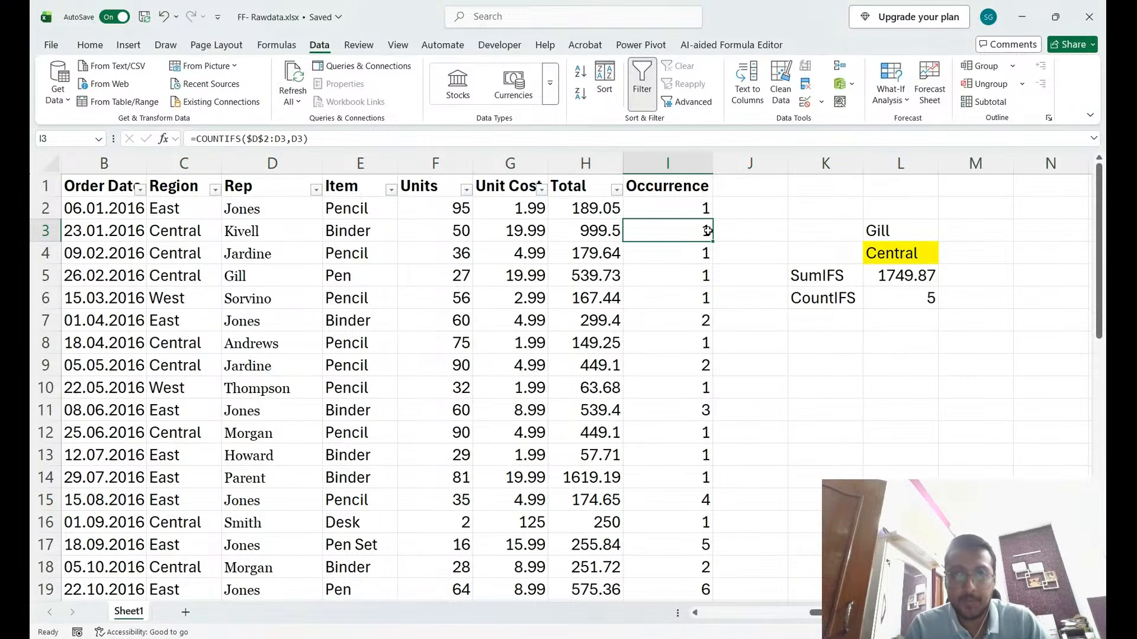
left_click(759, 214)
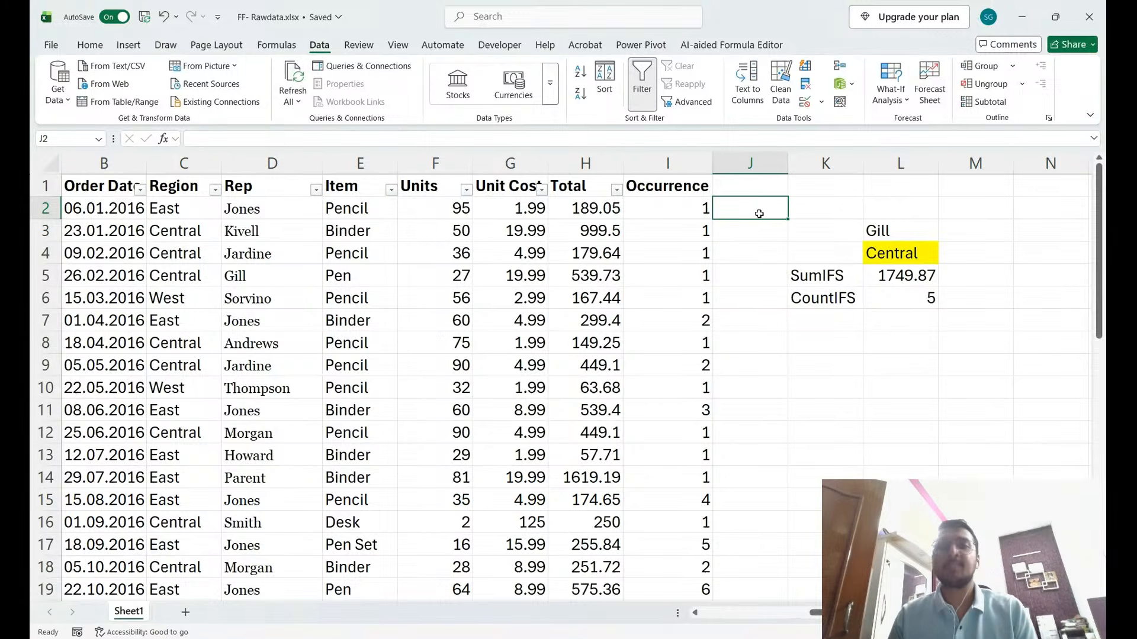
key("shift+space")
left_click(759, 214)
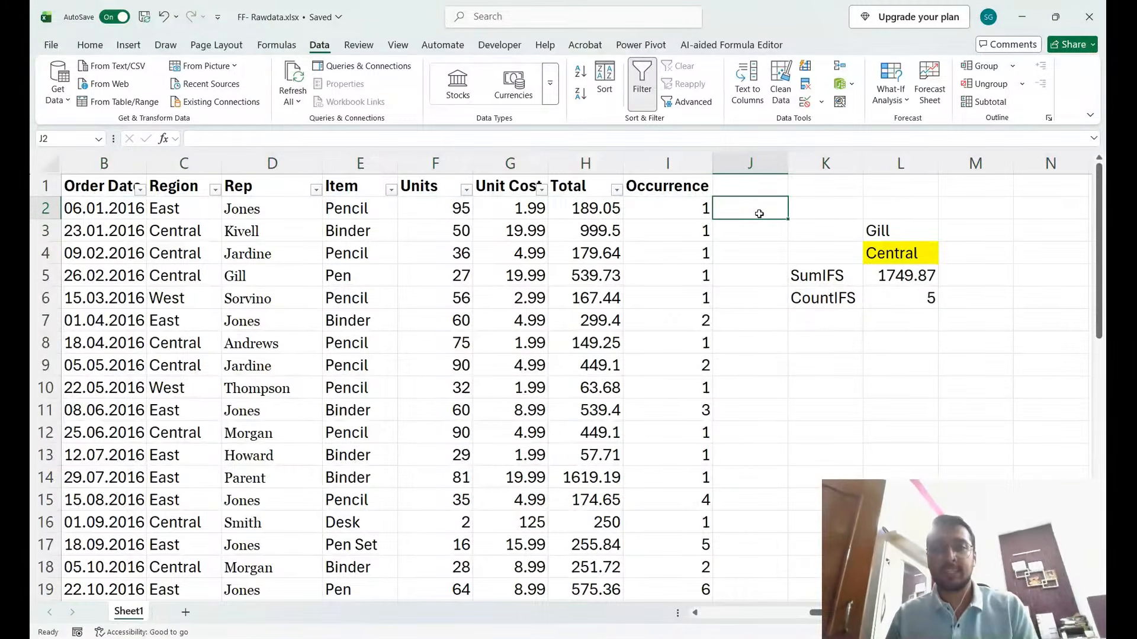
Add the header Running Total in J1 and widen column J to fit it.
key("Up")
type("Running Total")
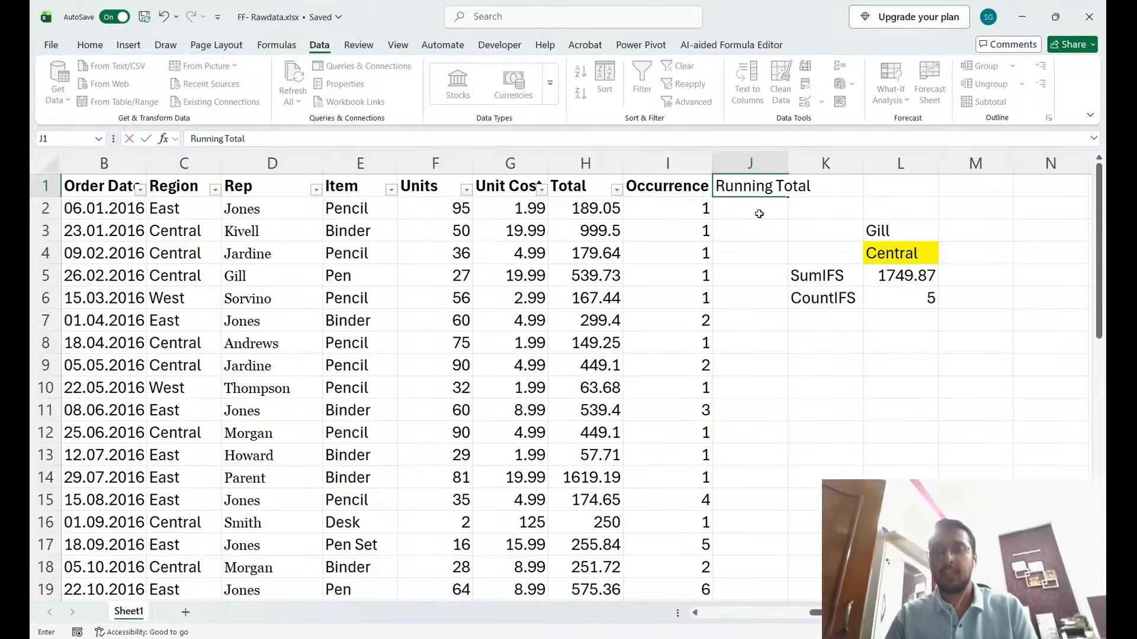
key("Return")
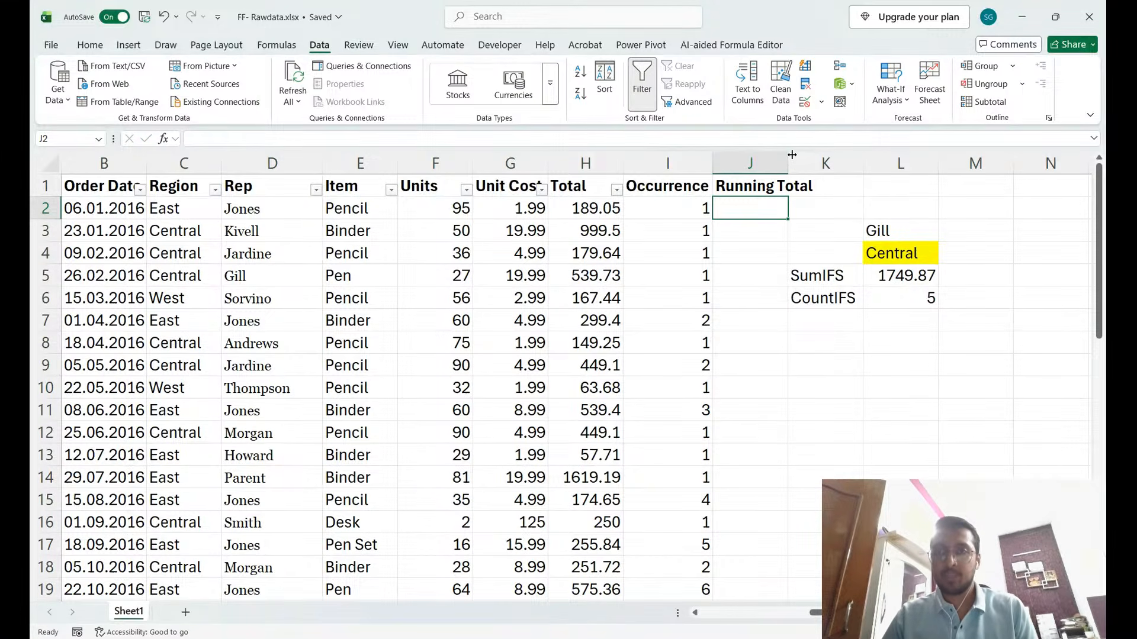
left_click_drag(791, 154, 853, 155)
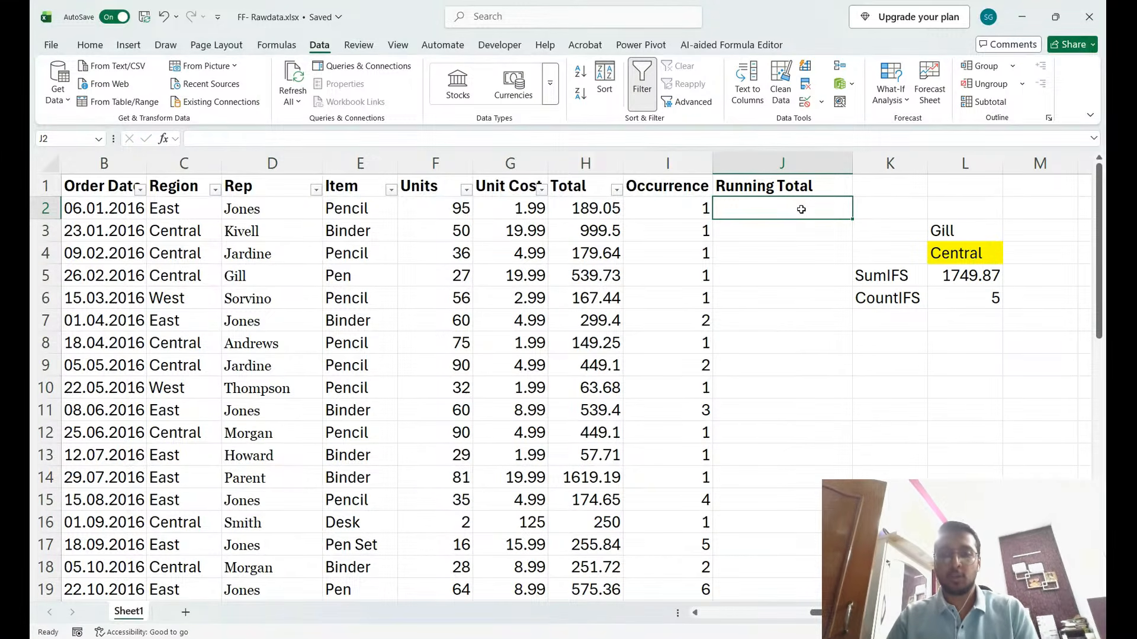
Enter 189.05 as the running total in J2, then select J7 for the same rep's second row.
type("189.05")
key("Return")
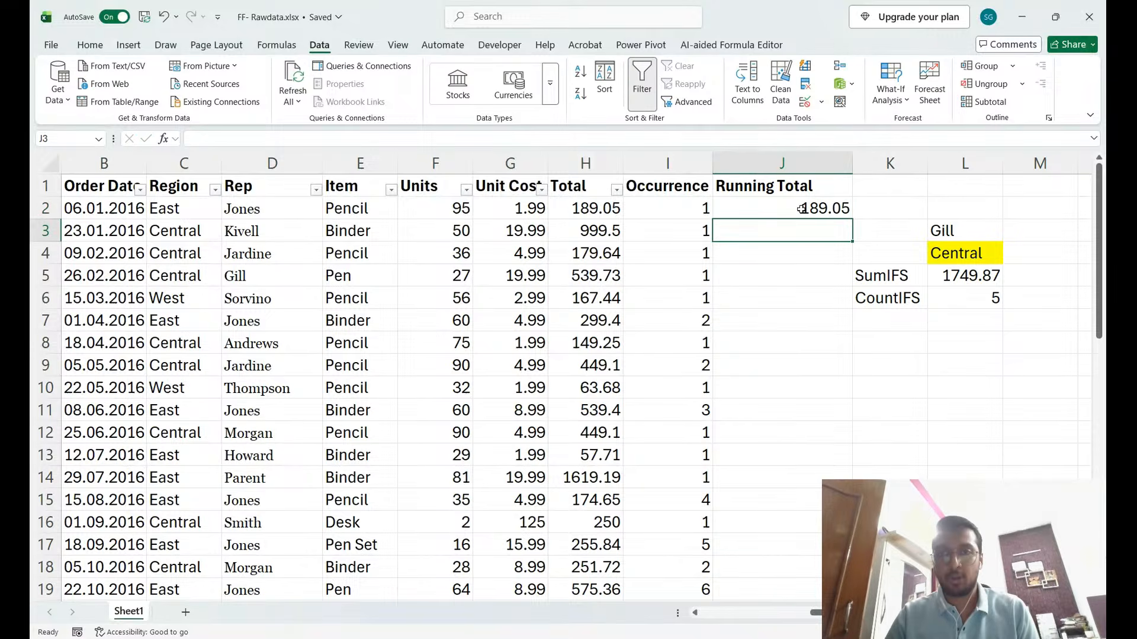
key("Down")
key("Down")
key("Down")
key("Down")
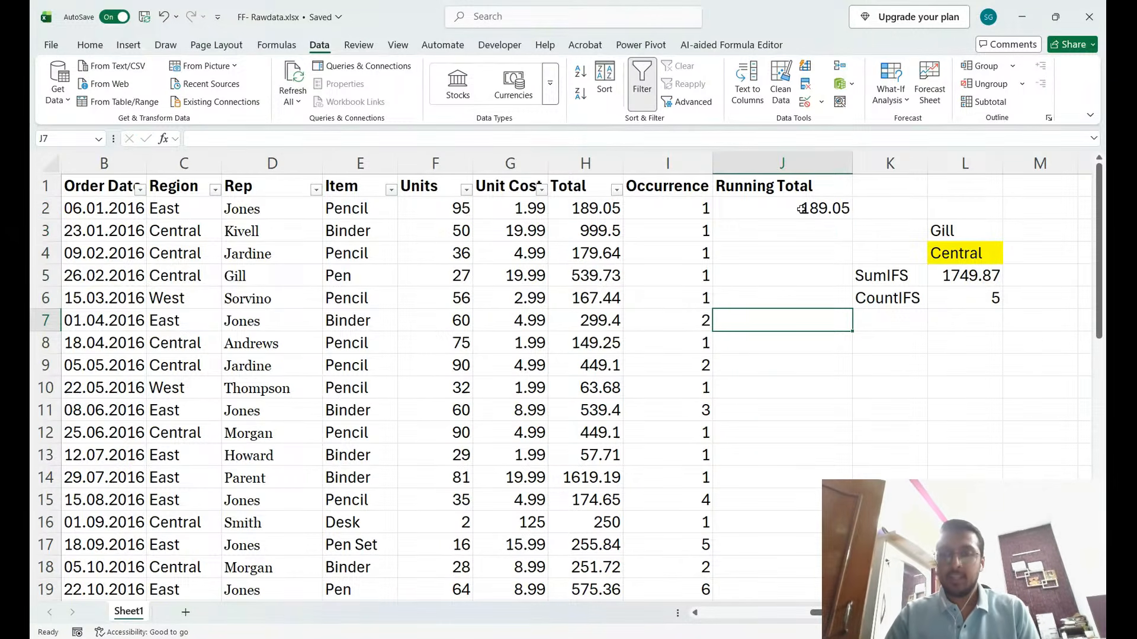
type("=")
left_click(835, 208)
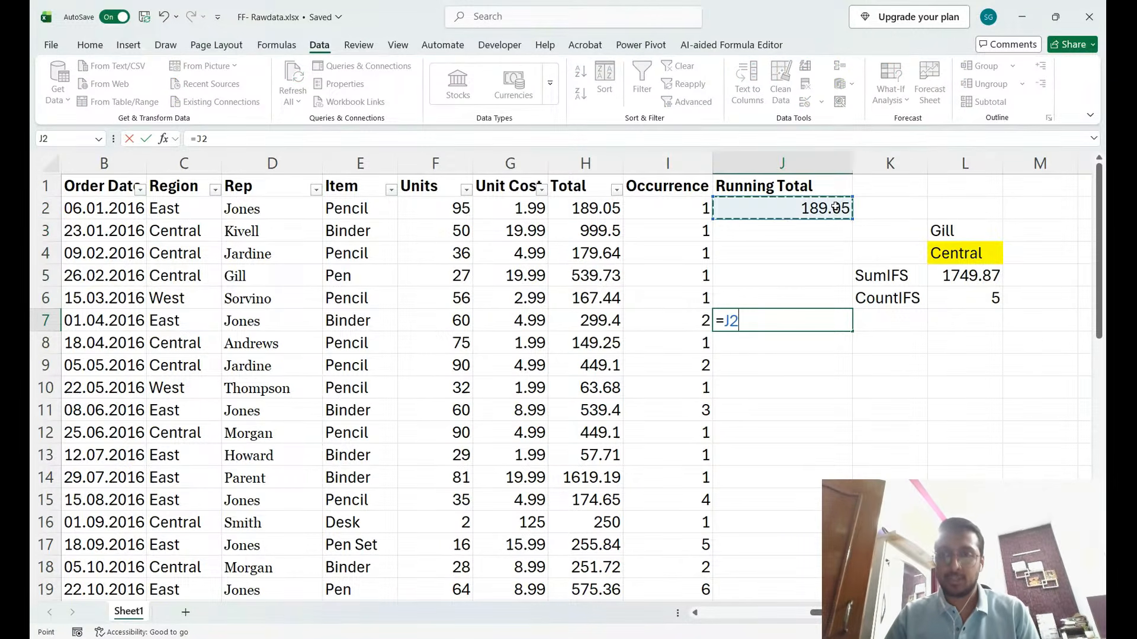
key("F9")
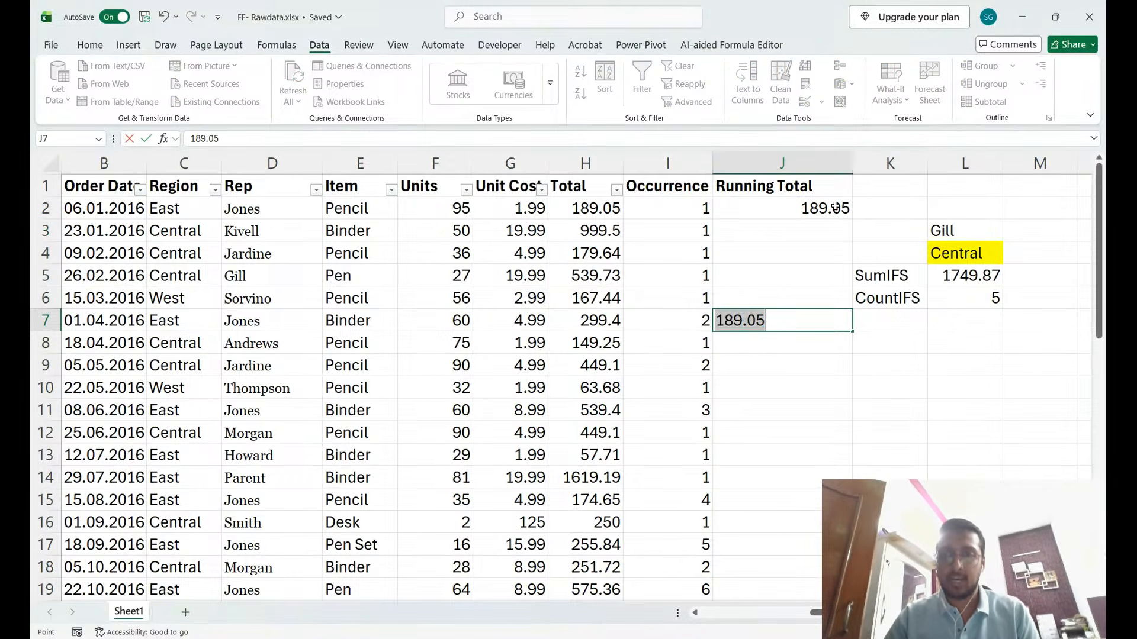
left_click(780, 325)
key("BackSpace")
key("BackSpace")
key("BackSpace")
key("BackSpace")
key("BackSpace")
key("BackSpace")
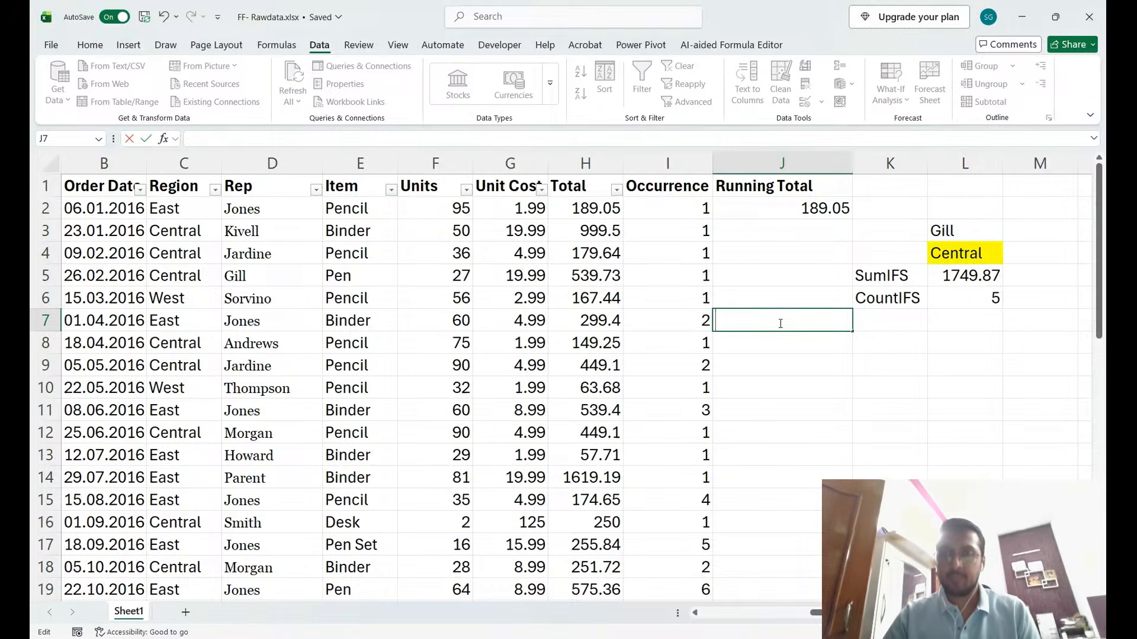
Enter =J2+H7 in J7 to add the rep's second sale to the first running total.
type("=")
left_click(816, 208)
type("+")
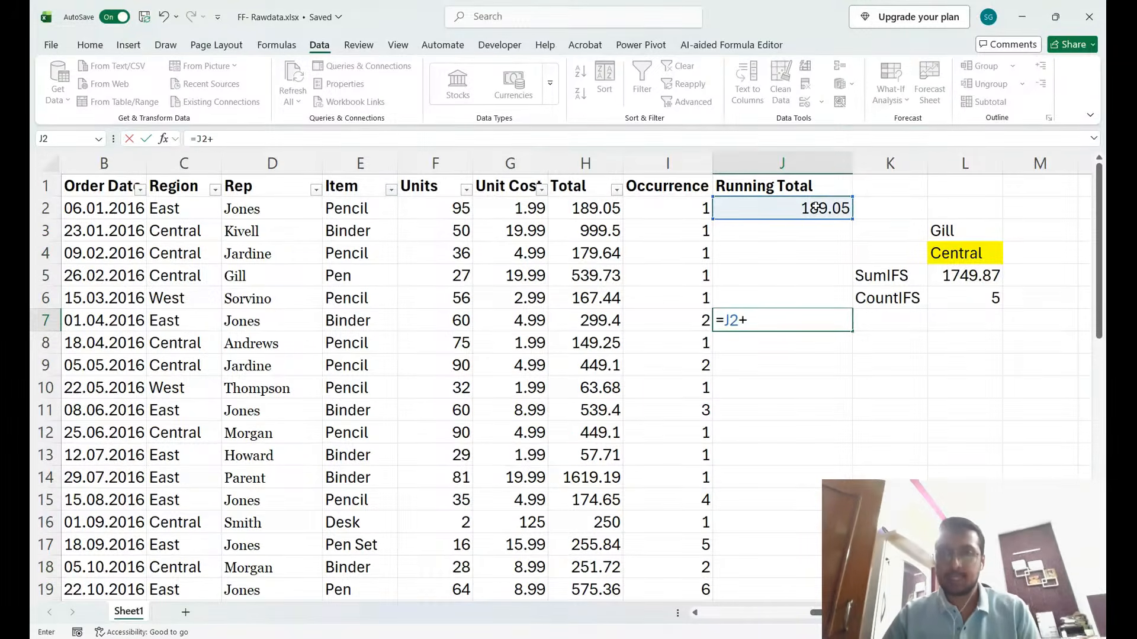
left_click(599, 320)
key("Return")
key("Up")
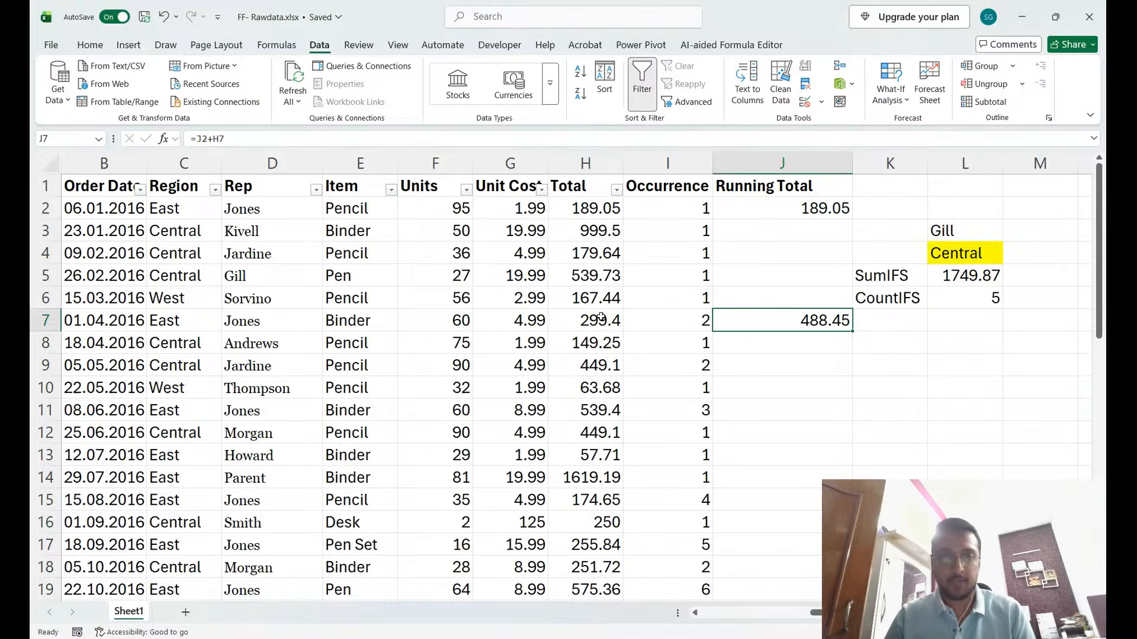
Locate the rep's third occurrence in row 11 and enter =J7+H11 in J11 as its running total.
key("Left")
key("Left")
key("shift+space")
key("Down")
key("Down")
key("Down")
key("Down")
key("shift+space")
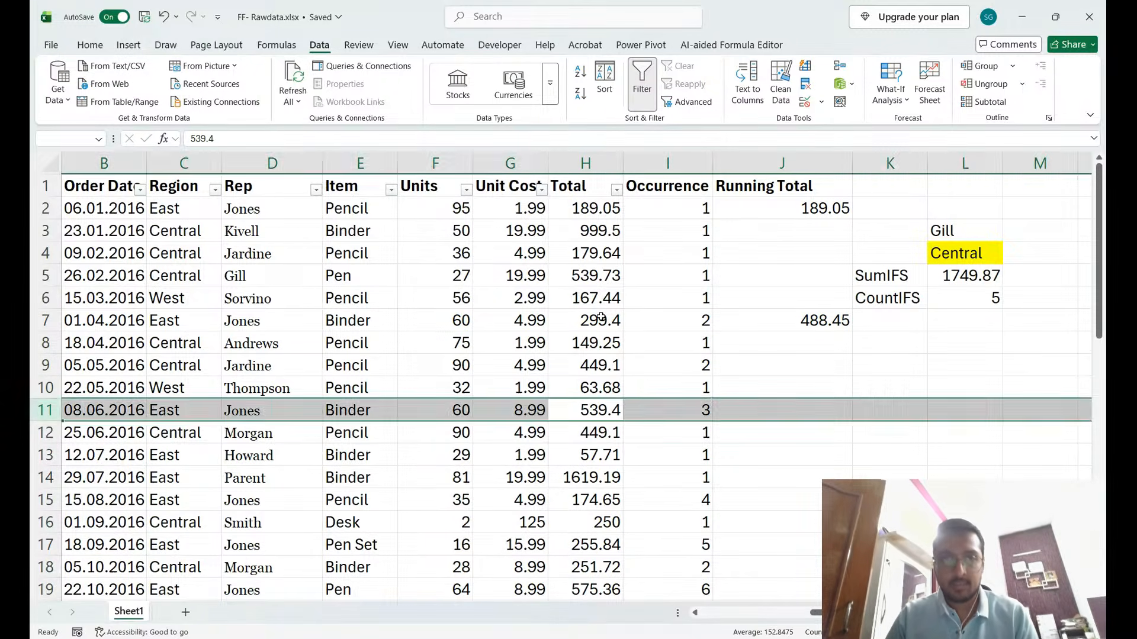
key("Right")
key("Right")
type("=")
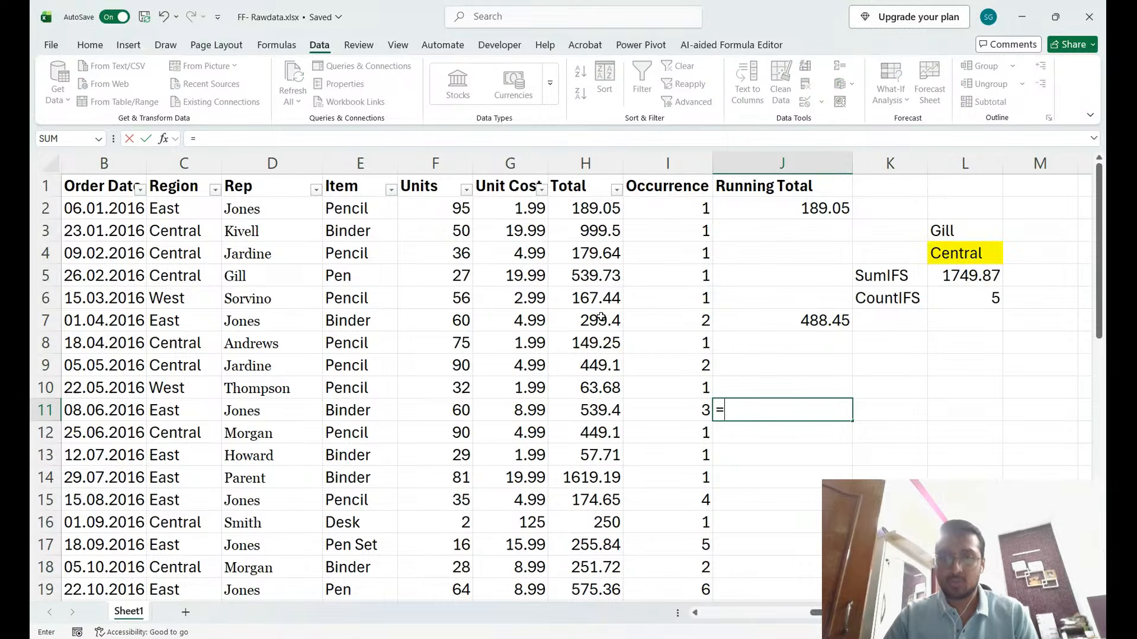
left_click(805, 308)
type("+")
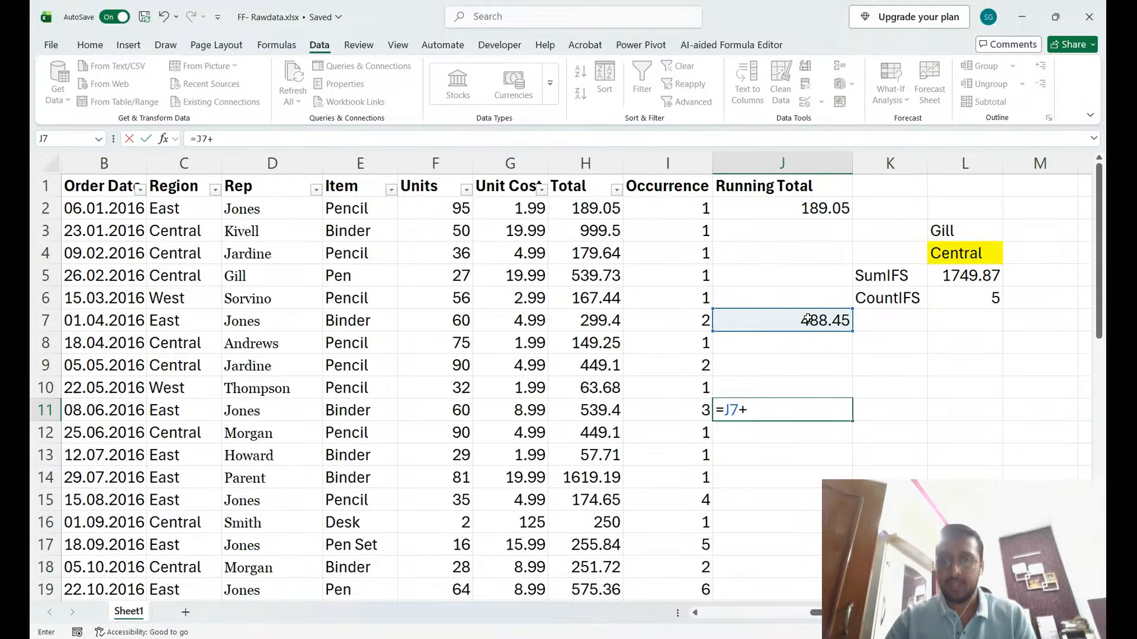
left_click(602, 409)
key("Return")
key("Up")
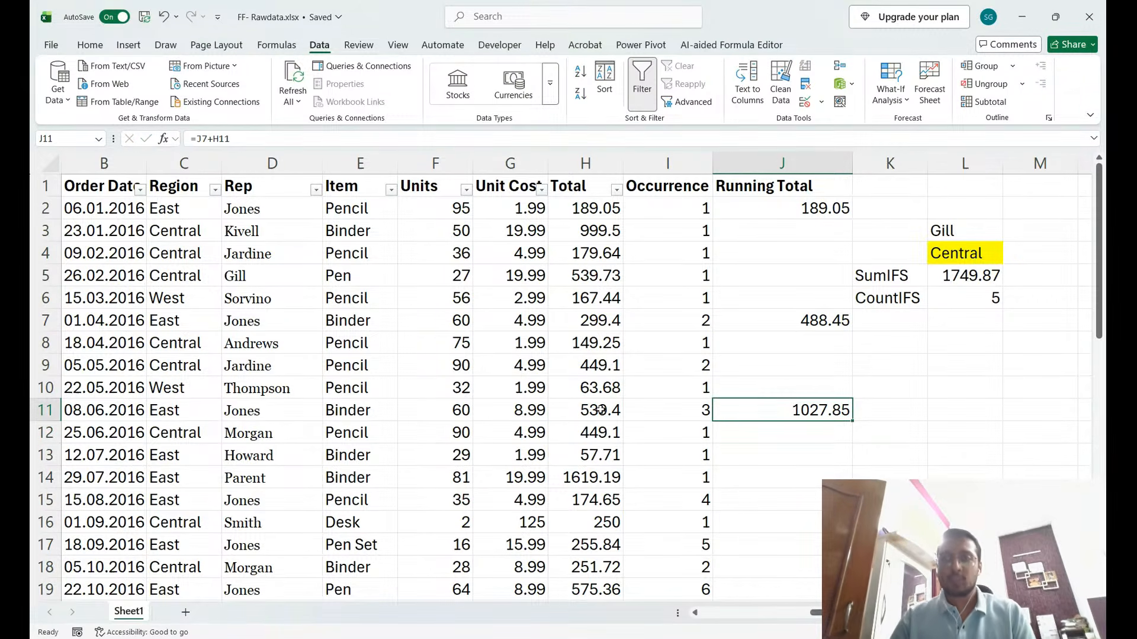
Enter 999.5 as the running total in J3 for the rep in row 3.
key("Up")
key("Up")
key("Up")
key("Up")
key("Up")
key("Up")
key("Up")
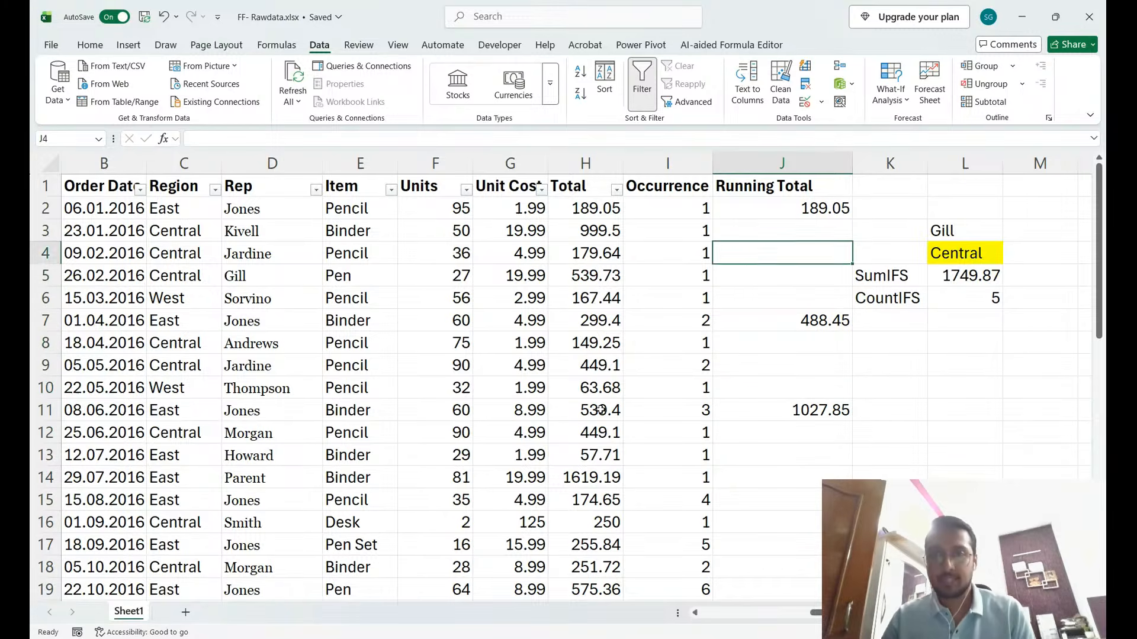
key("Up")
type("999.5")
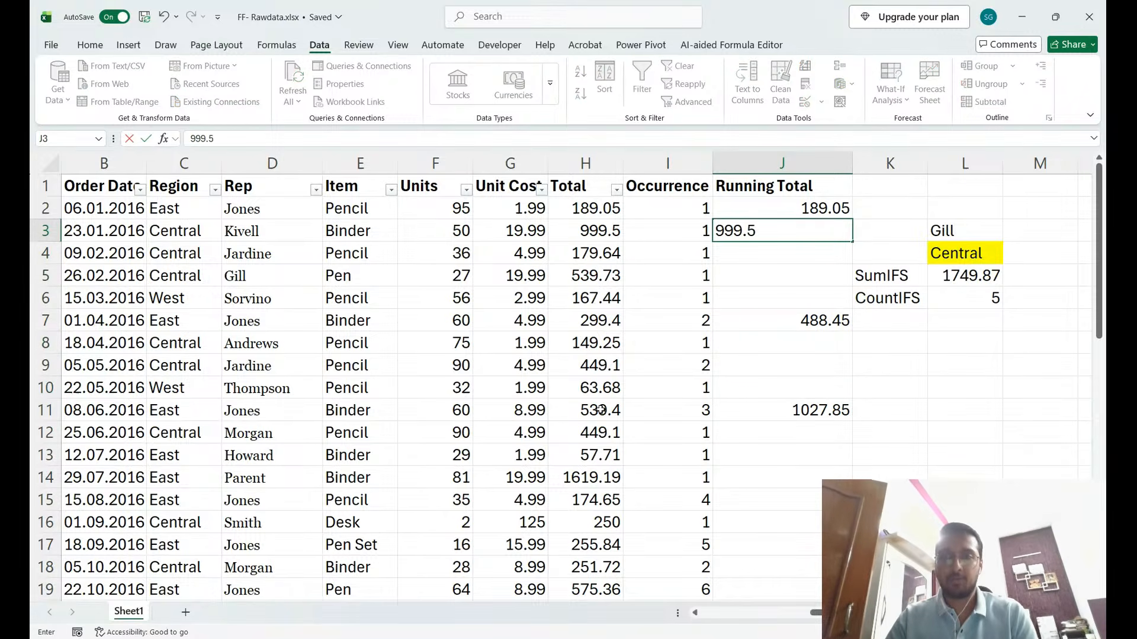
key("Return")
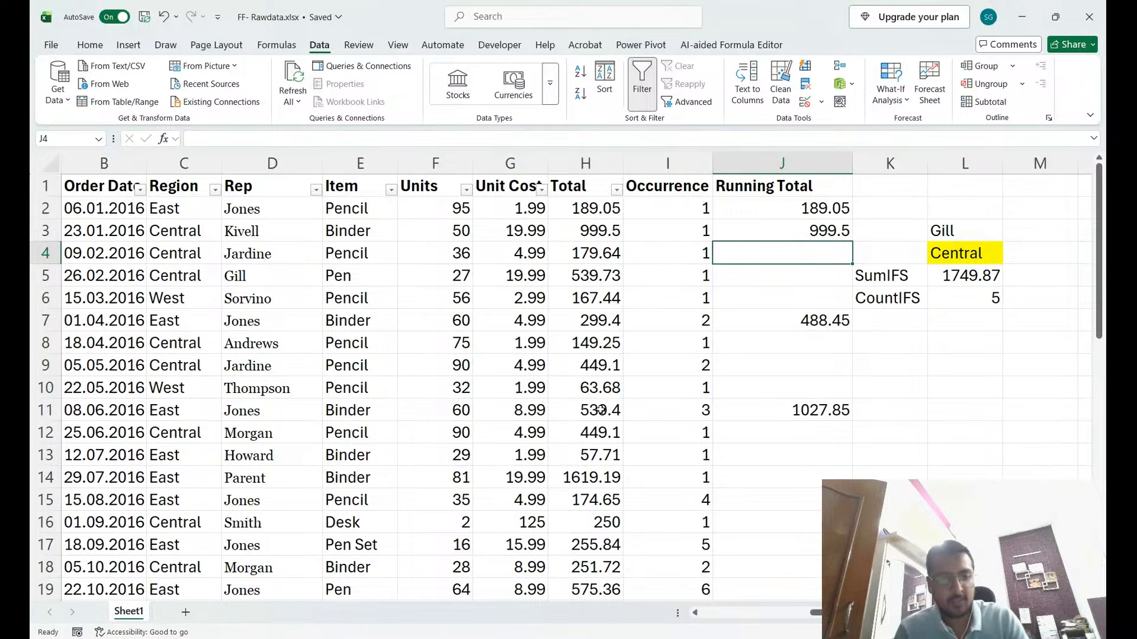
Switch to YouTube Studio in the browser and read the SUMIFS formulas submitted in the live chat.
key("alt+Tab")
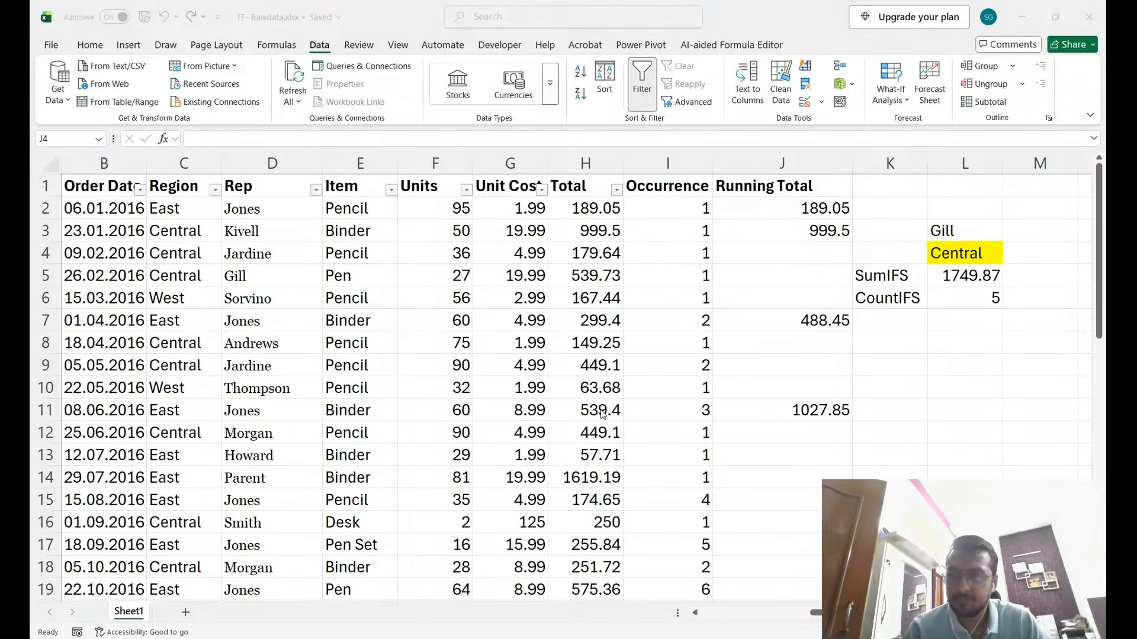
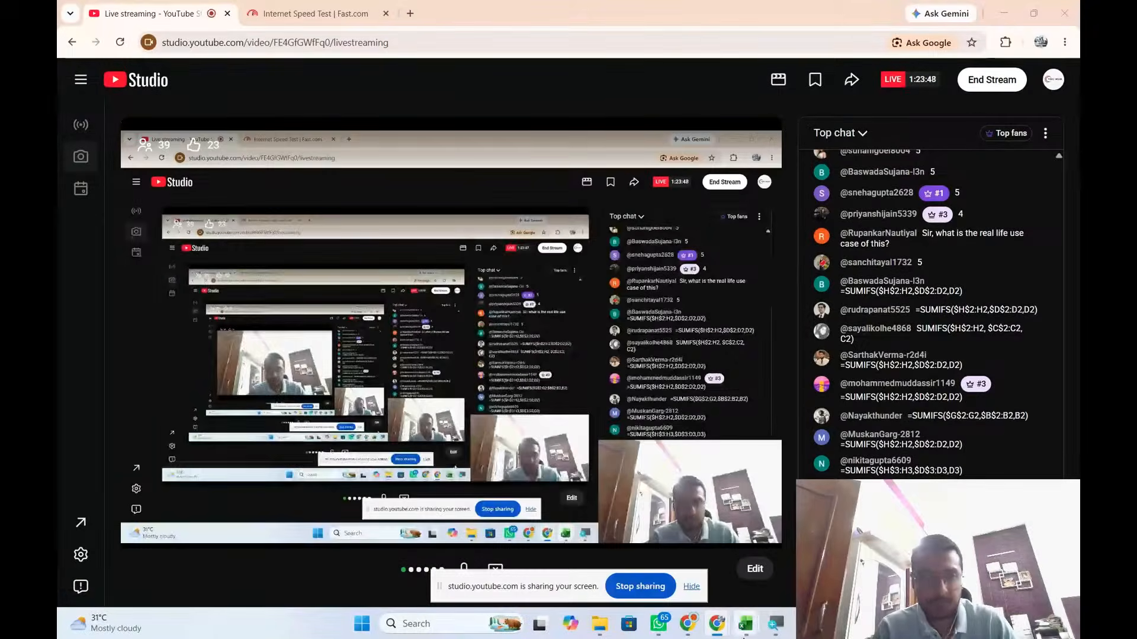
mouse_move(758, 620)
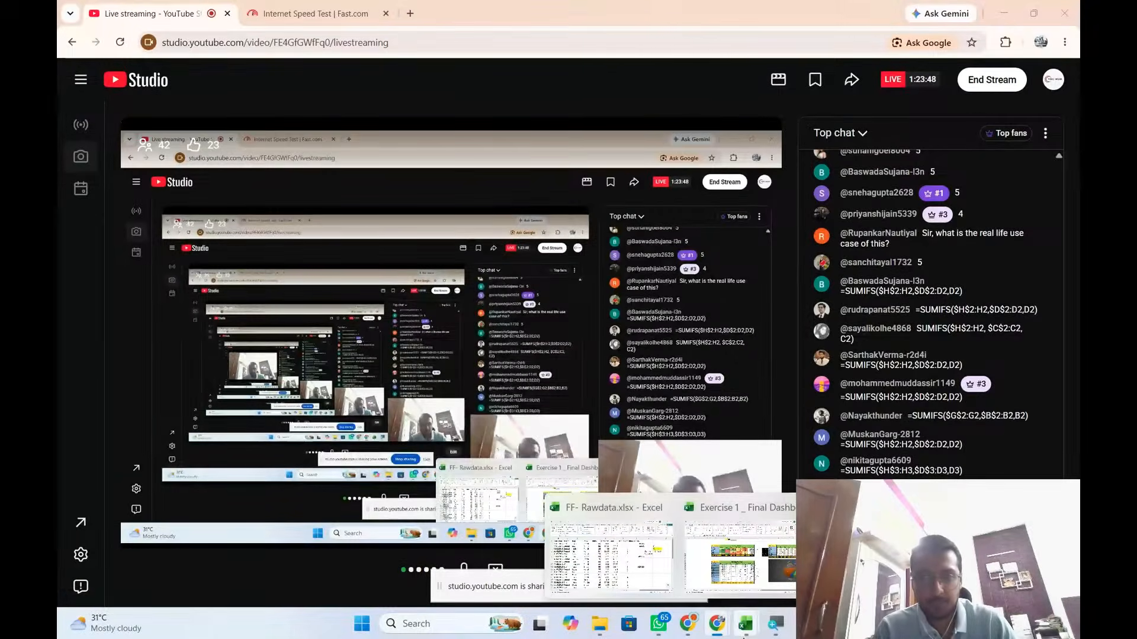
Switch to the Exercise 1 _ Final Dashboard workbook and examine its item, rep and month-wise summaries.
left_click(740, 557)
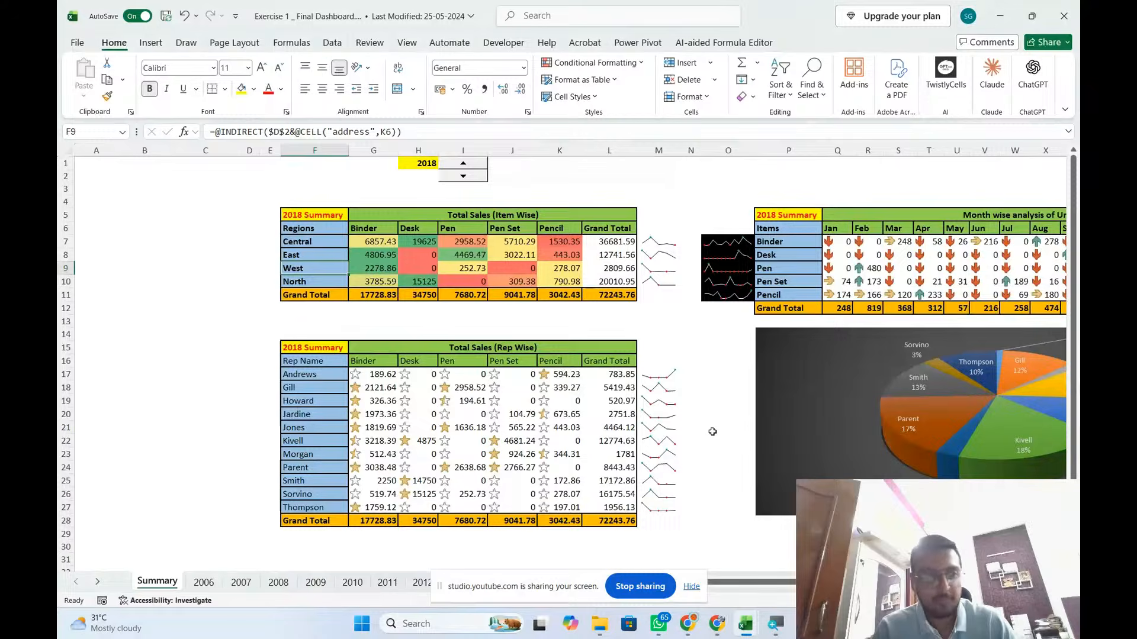
scroll(713, 431, "right", 4)
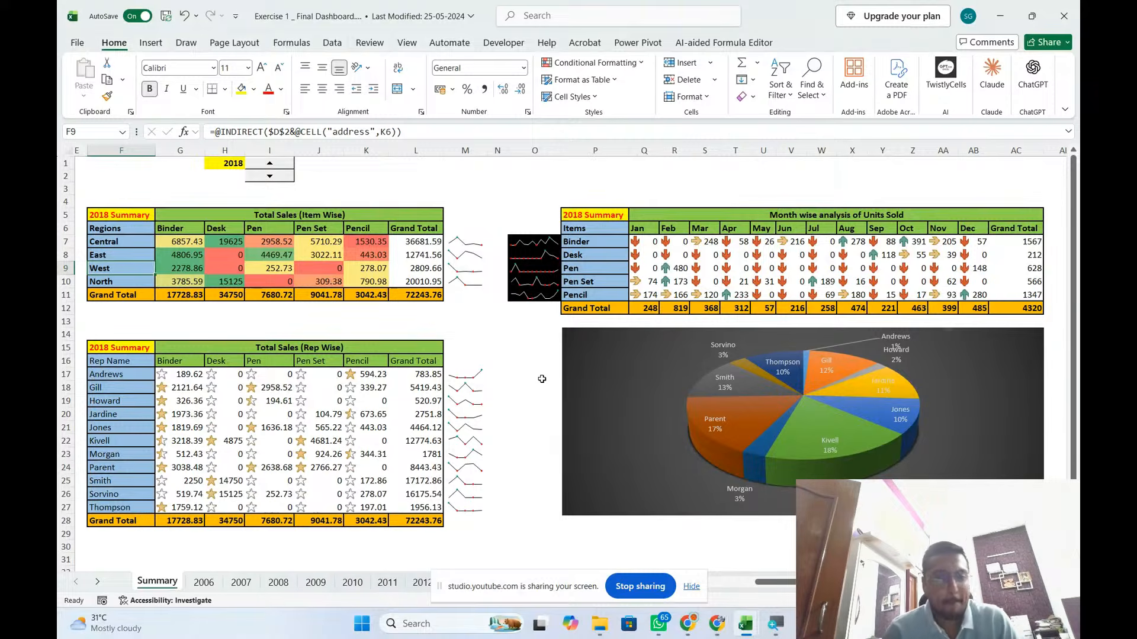
left_click(692, 587)
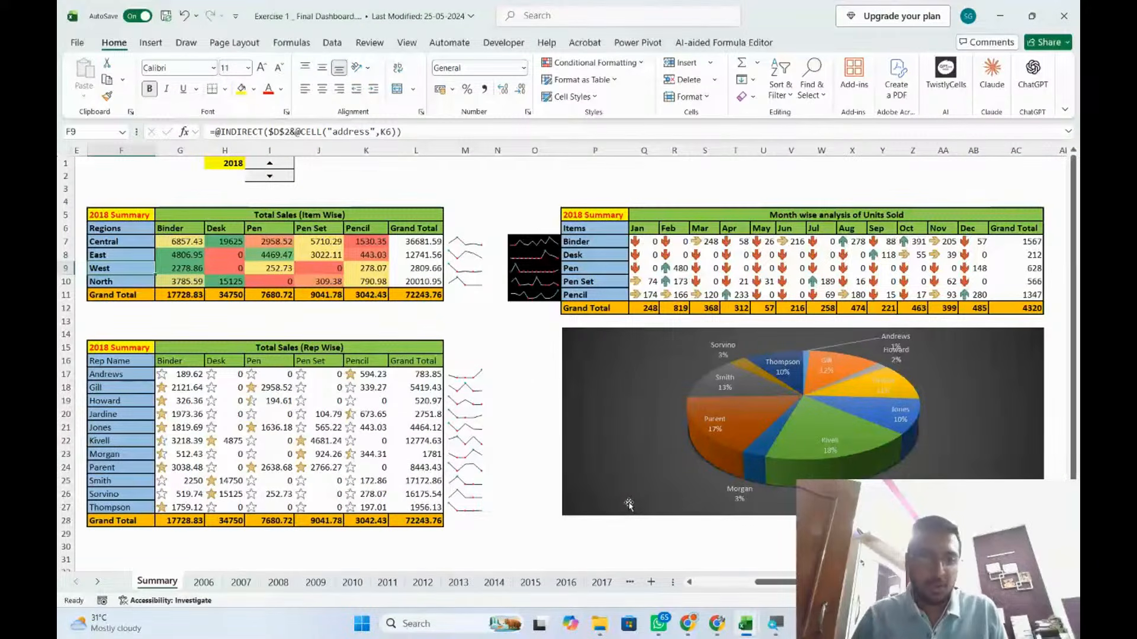
Look through the workbook's yearly sheets up to 2020 and return to the start of the sheet list.
left_click(99, 582)
left_click(99, 582)
left_click(99, 582)
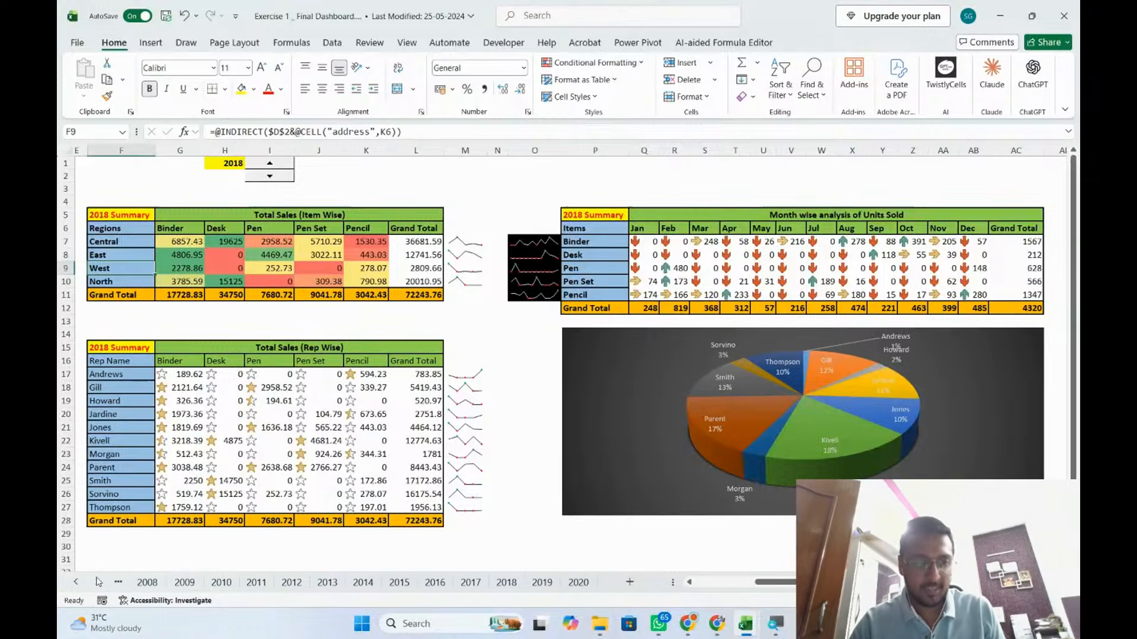
left_click(76, 582)
left_click(76, 582)
left_click(76, 582)
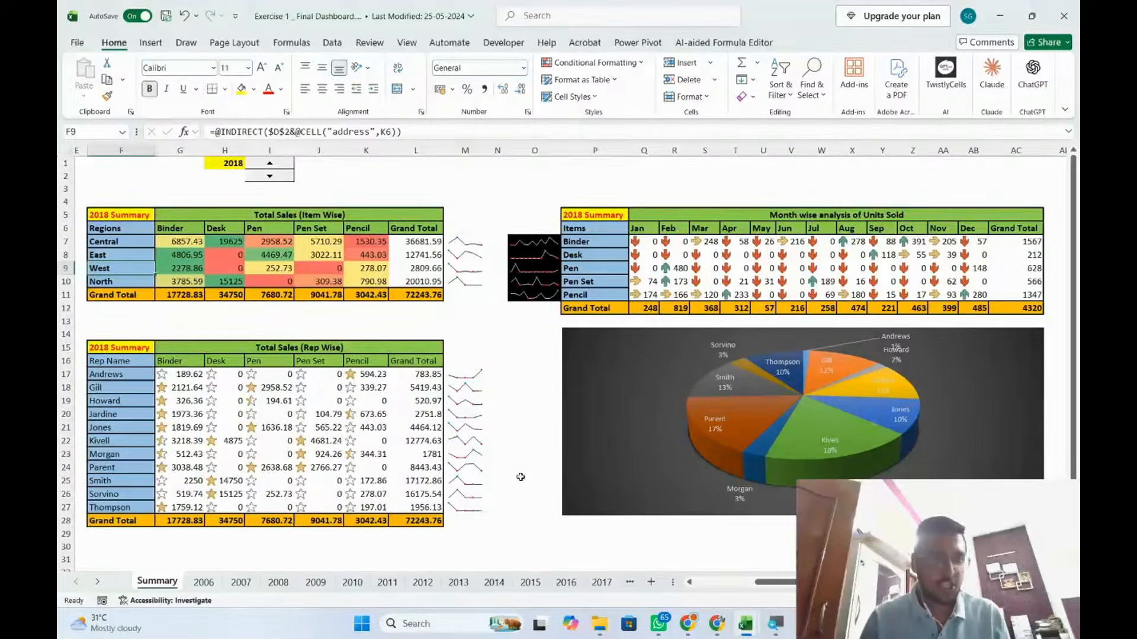
Step the Summary dashboard's year back to 2015.
left_click(282, 177)
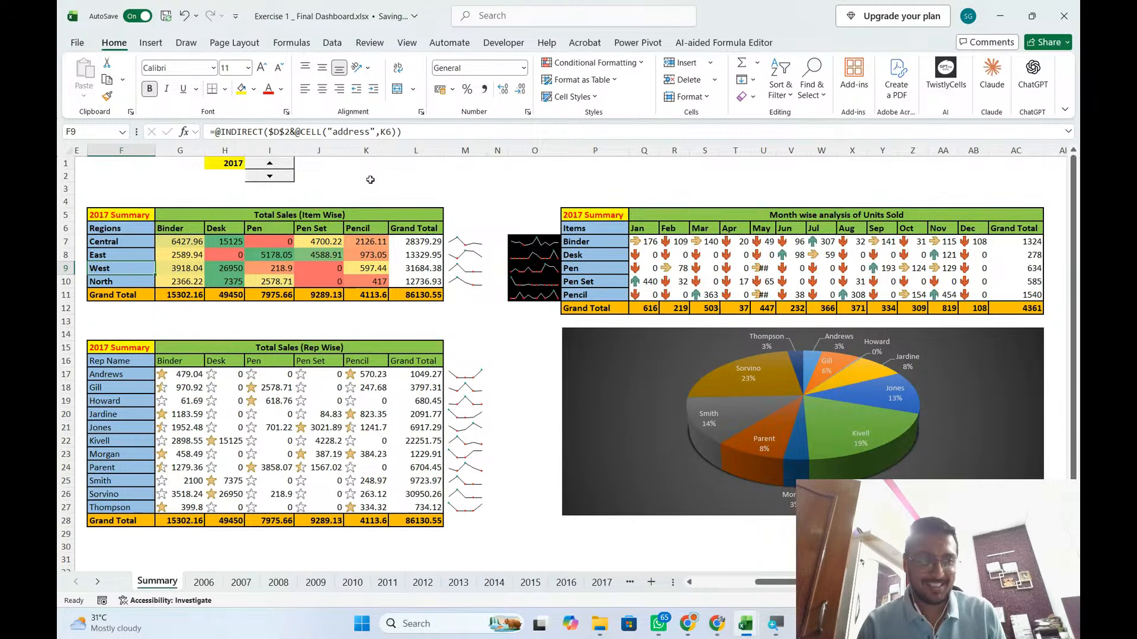
left_click(284, 180)
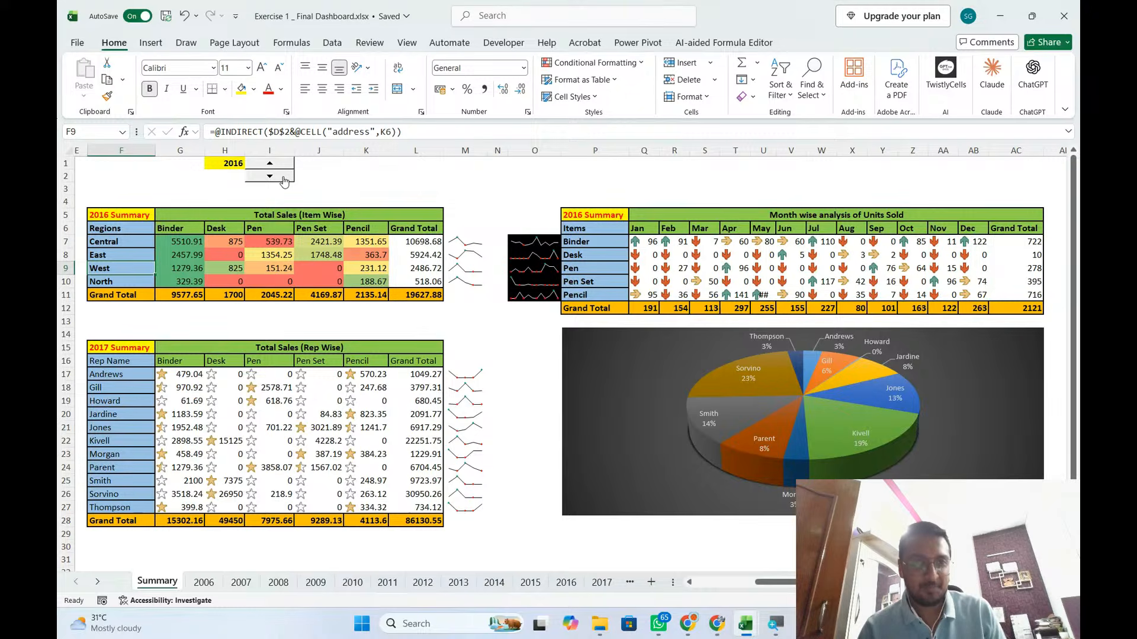
left_click(284, 180)
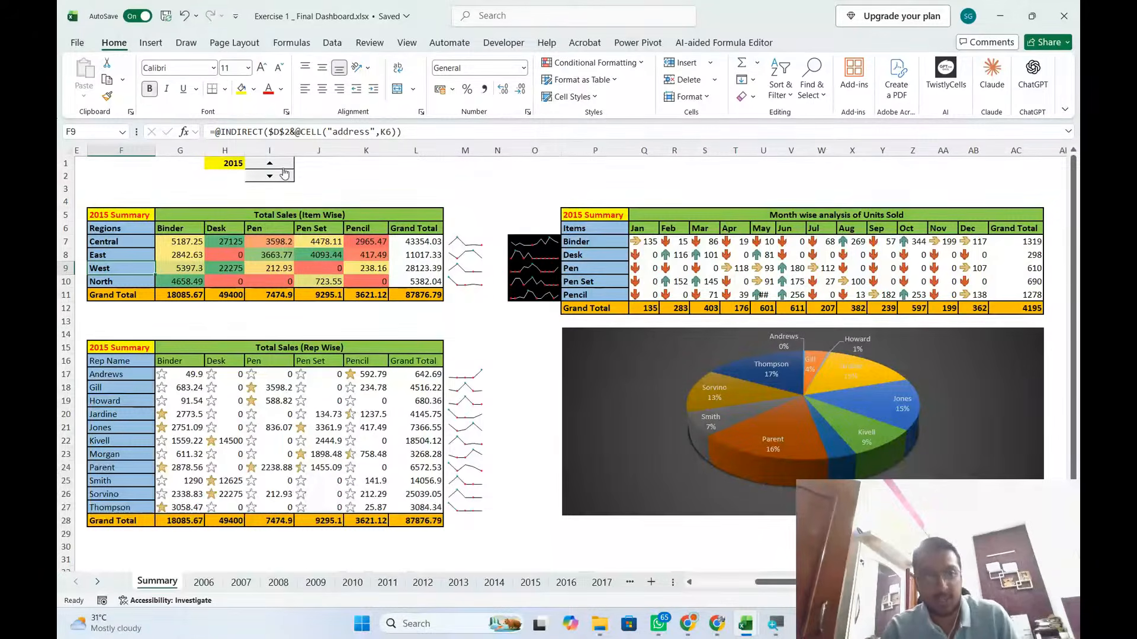
Advance the Summary dashboard's year one at a time up to 2021.
left_click(284, 167)
left_click(284, 167)
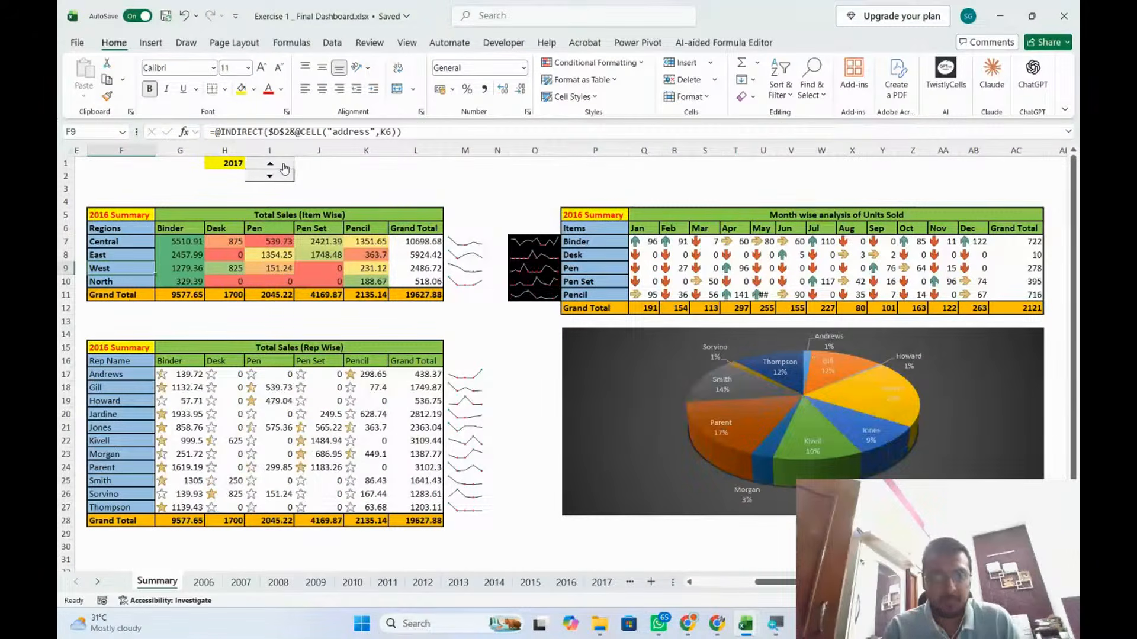
left_click(284, 166)
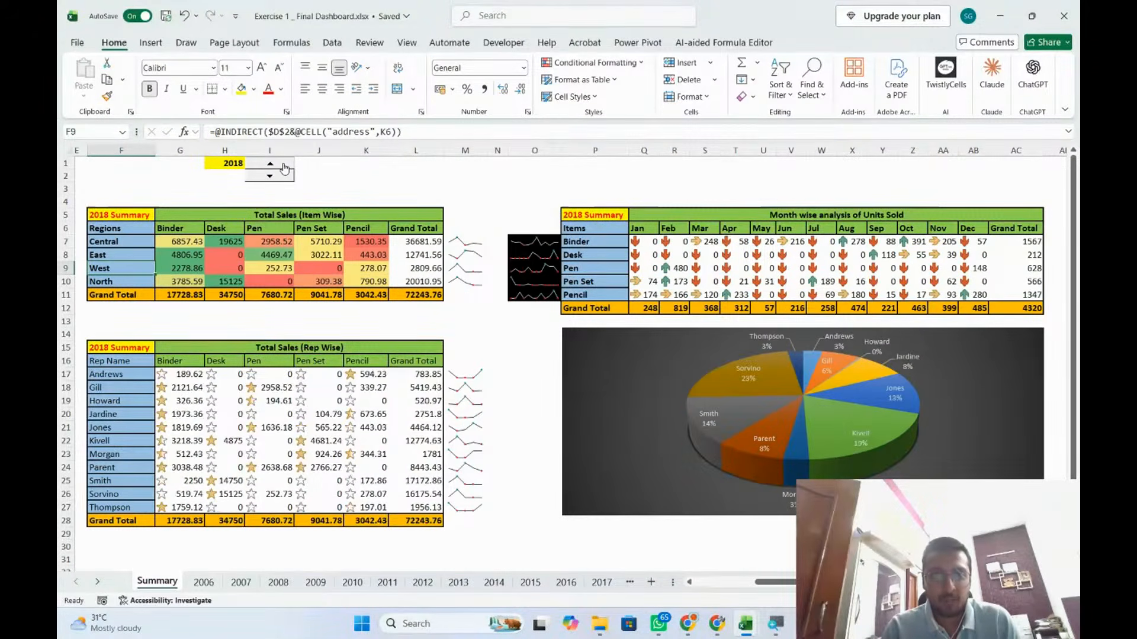
left_click(284, 167)
left_click(285, 167)
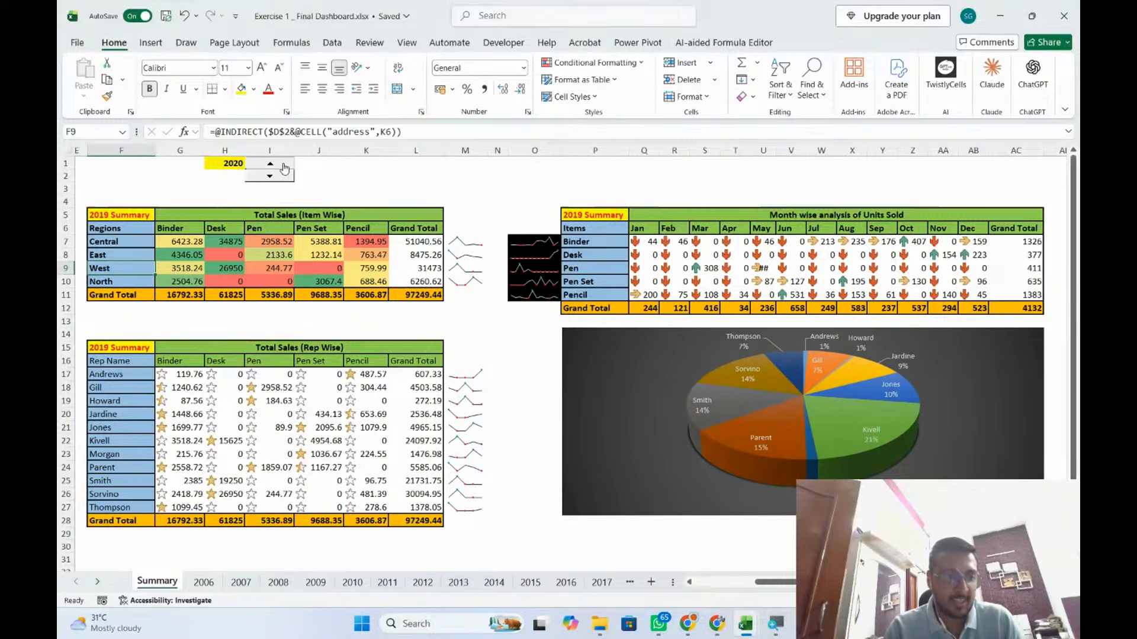
left_click(284, 167)
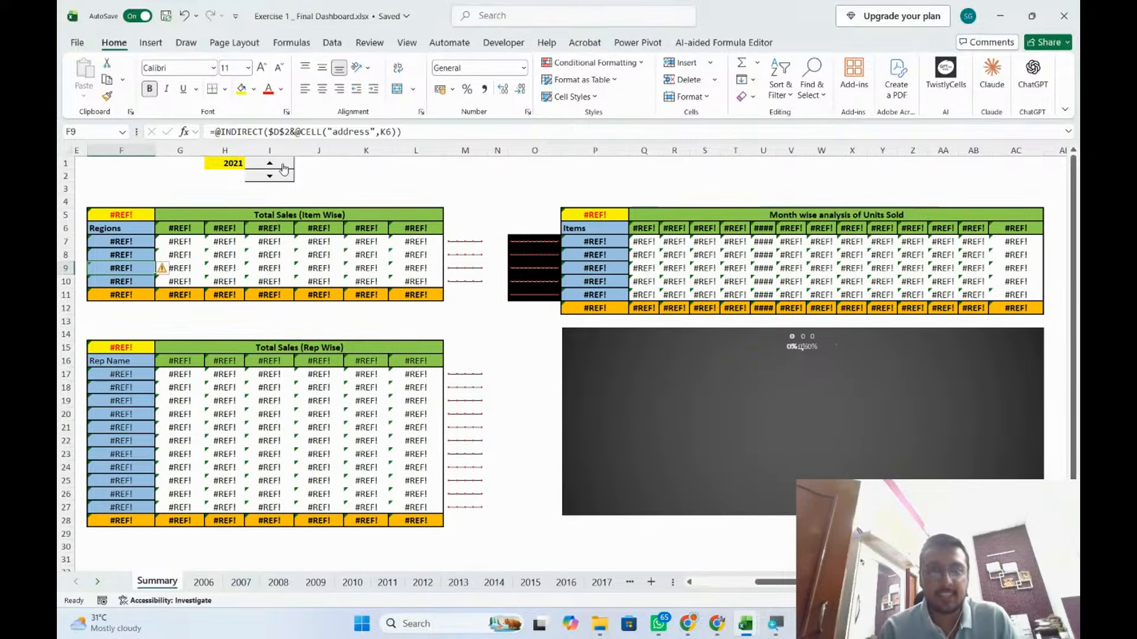
Step the Summary dashboard's year back to 2020 and two further years below it.
left_click(270, 176)
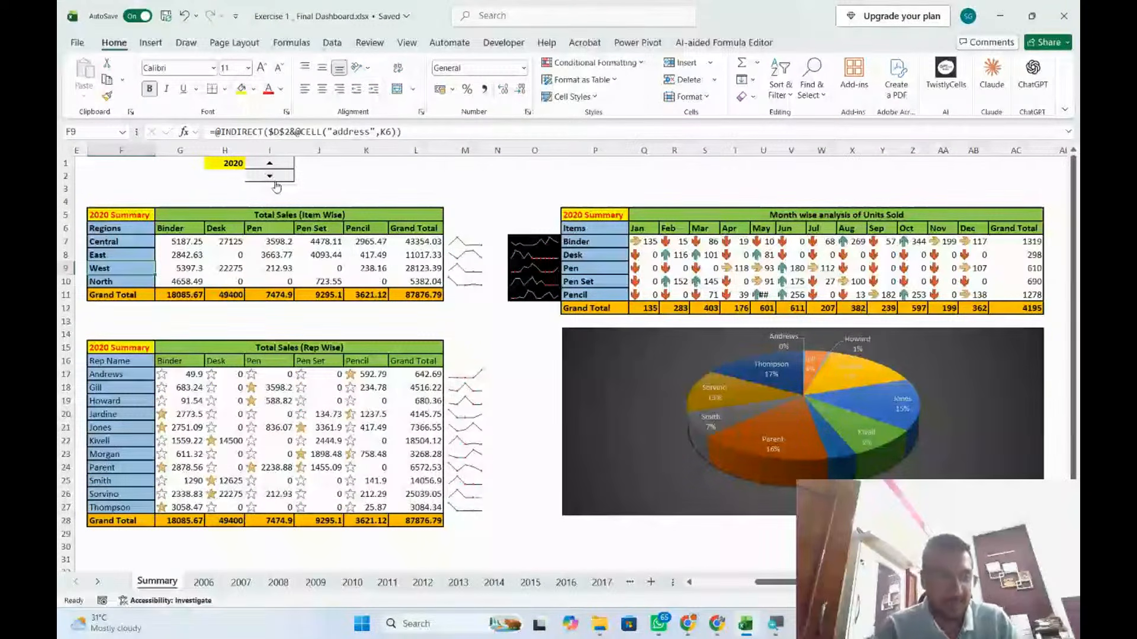
left_click(274, 179)
left_click(274, 178)
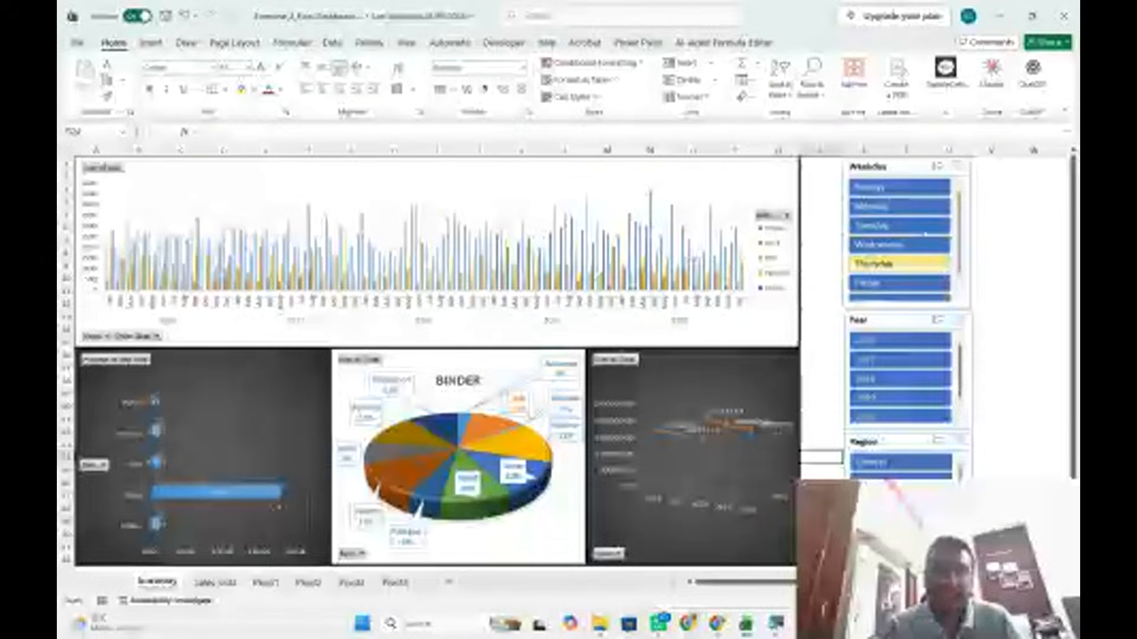
Filter the Excercise_2_Final Dashboard summary to Monday, the year 2017 and the East region, and review the charts.
left_click(918, 189)
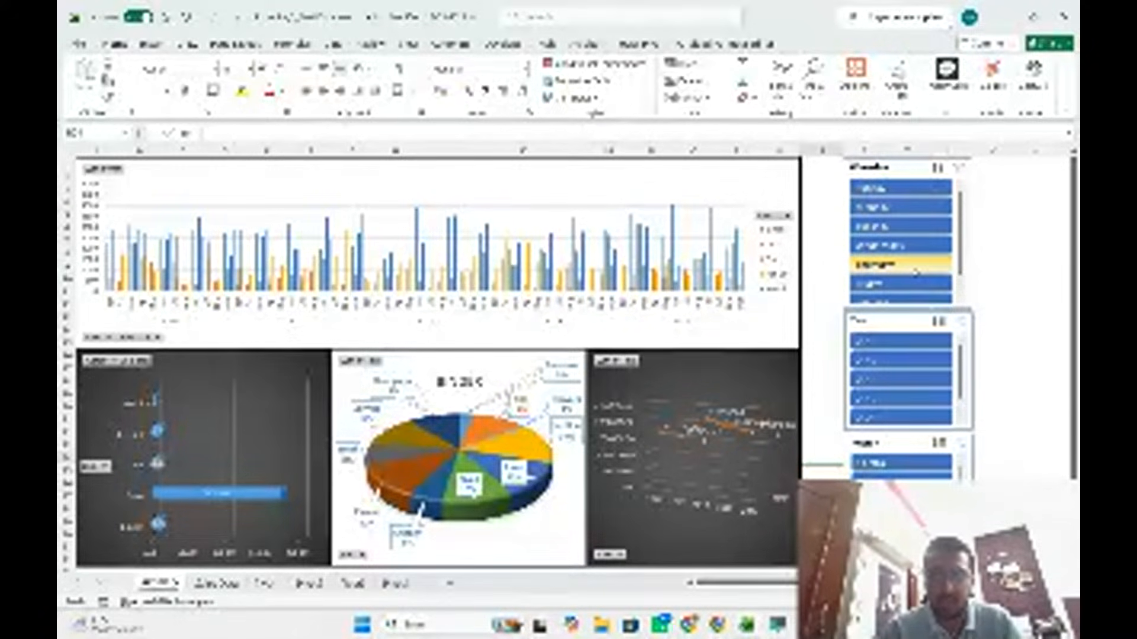
left_click(921, 207)
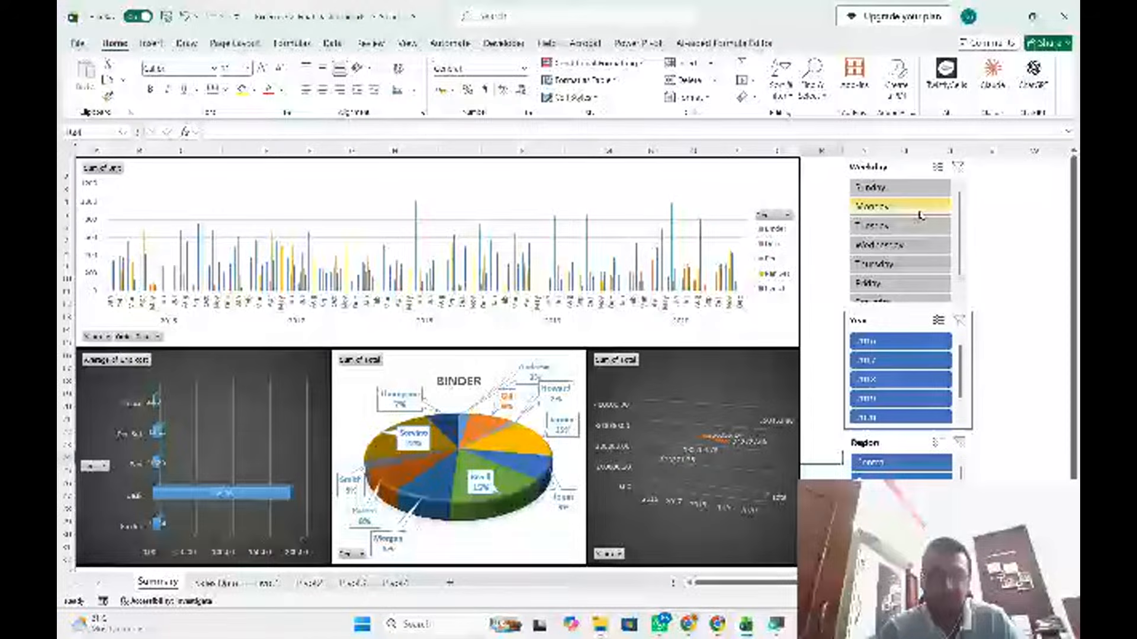
left_click(891, 359)
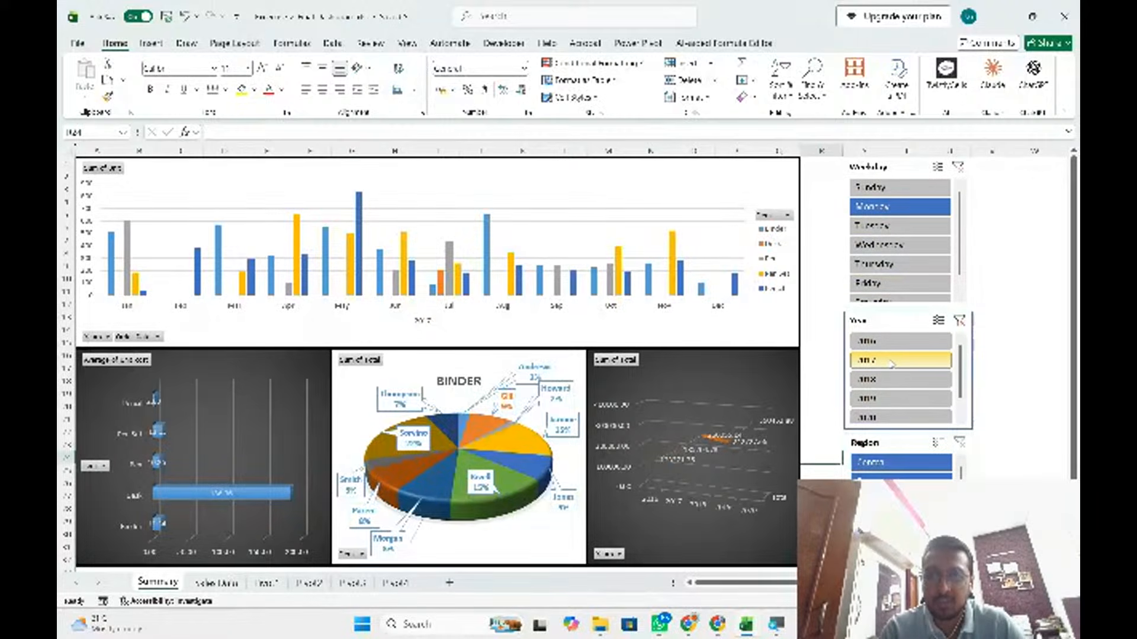
left_click(878, 476)
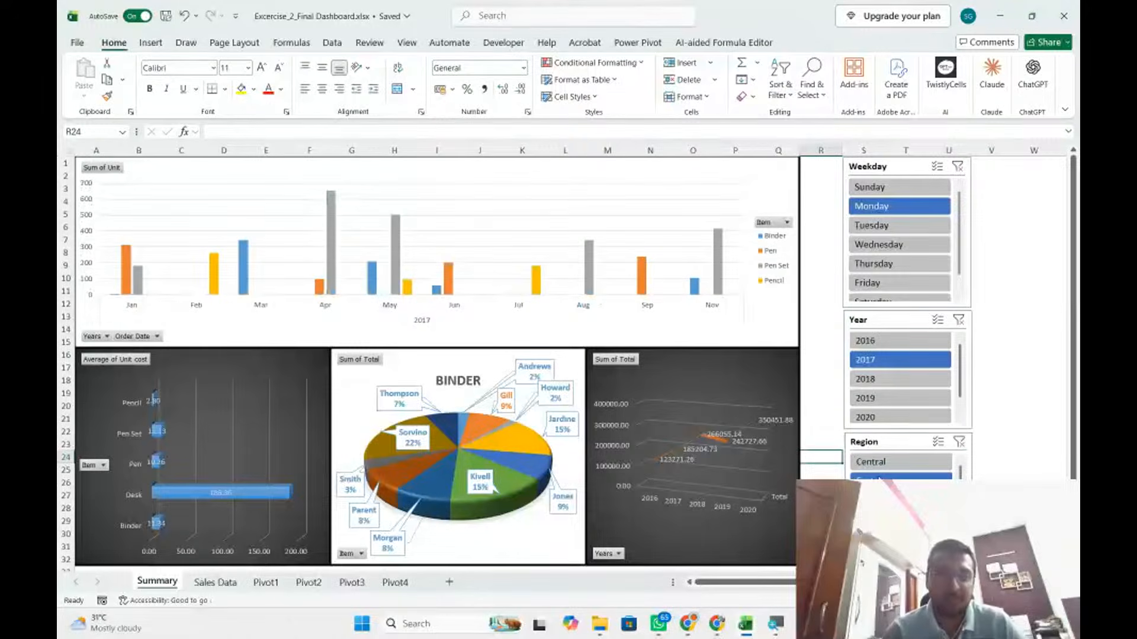
scroll(1004, 454, "down", 3)
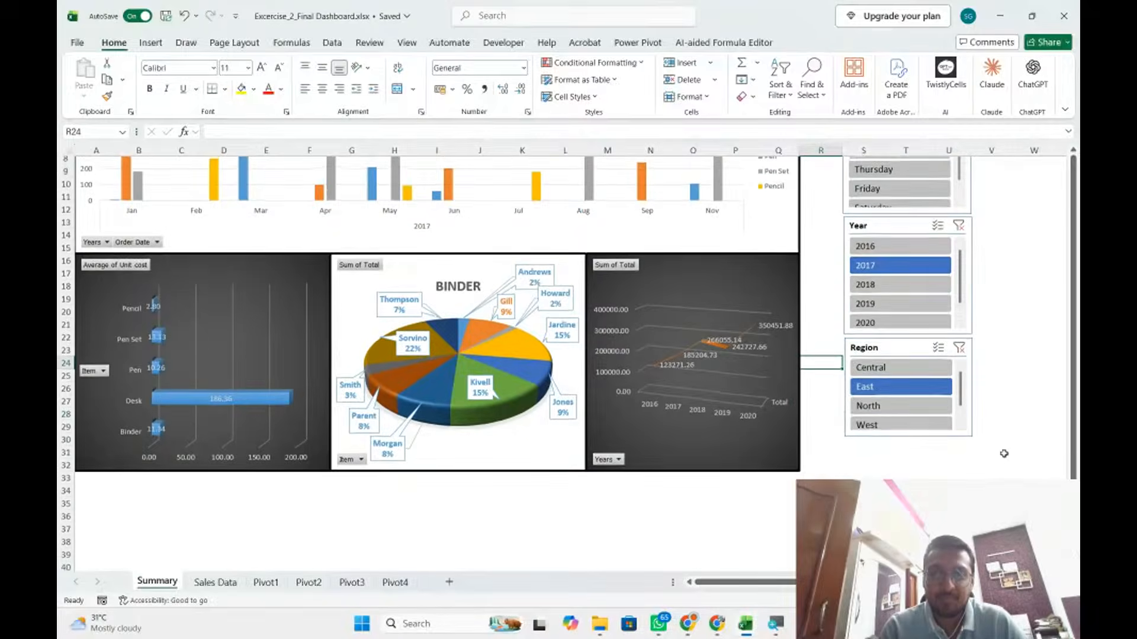
scroll(1004, 453, "up", 3)
scroll(1004, 454, "down", 1)
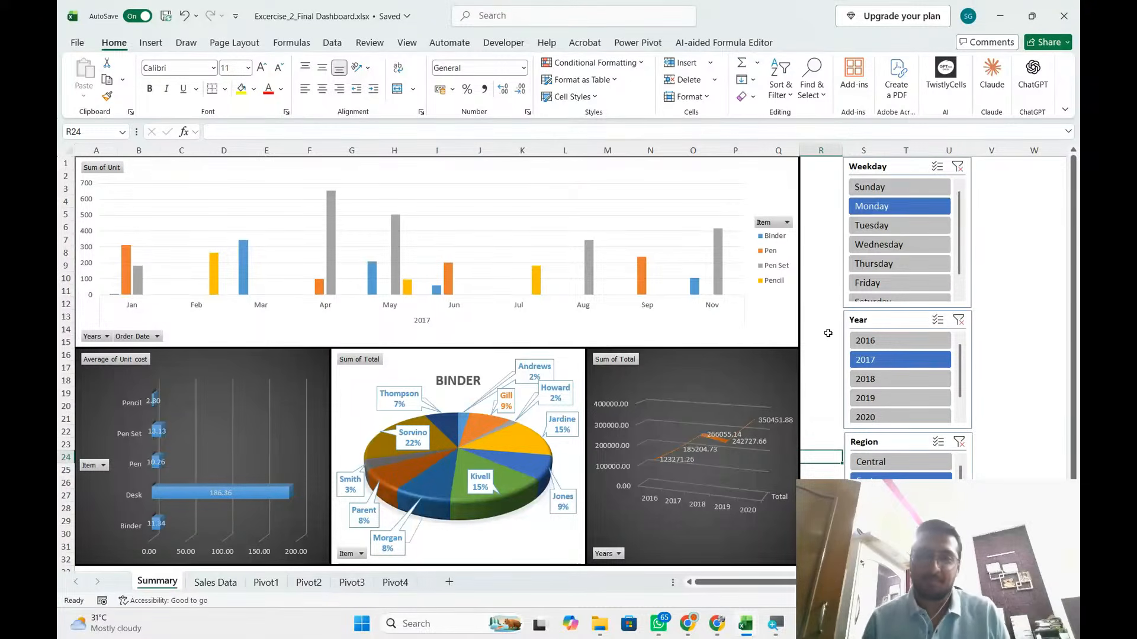
Try the weekday filter on Thursday, Sunday and Thursday again to demonstrate the charts updating.
left_click(899, 263)
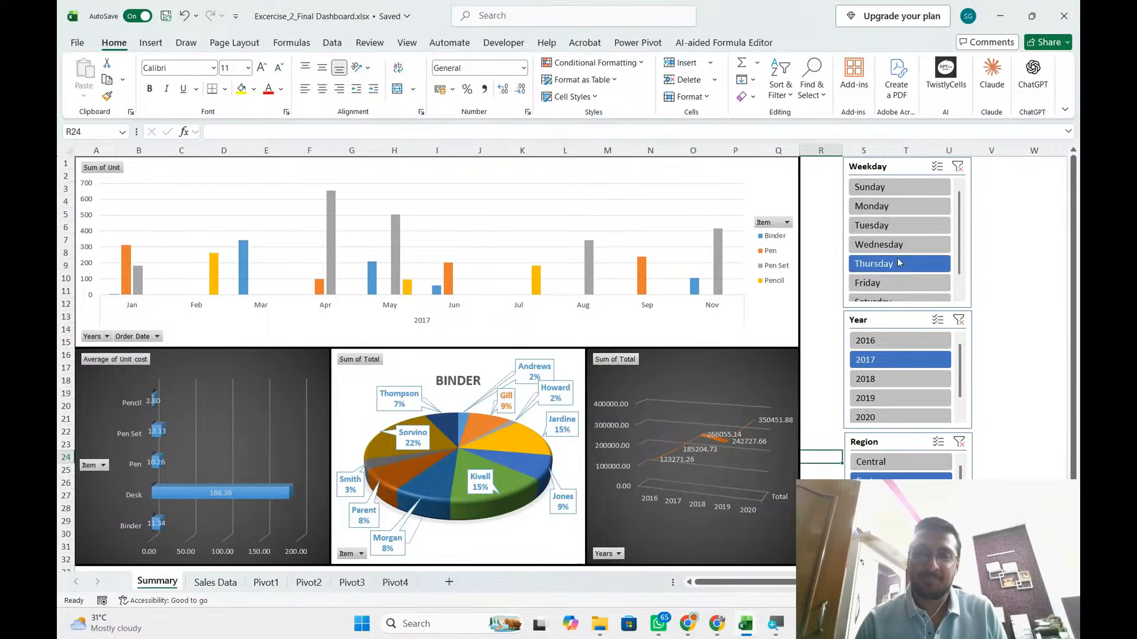
left_click(903, 189)
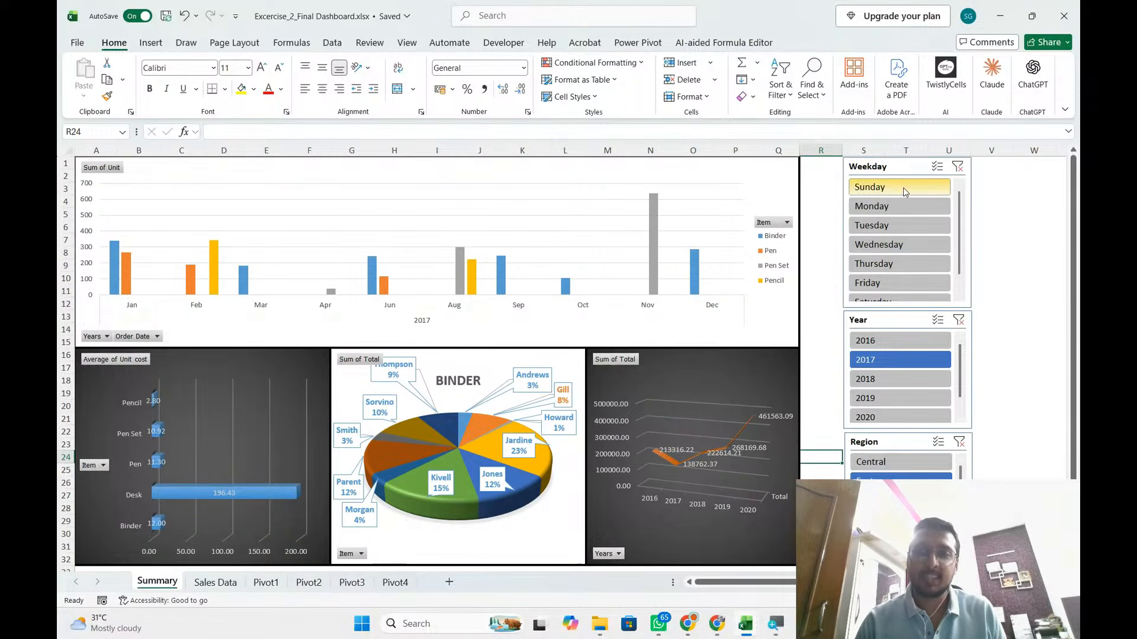
left_click(900, 262)
Set the weekday filter to Saturday and add Sunday to the selection.
scroll(906, 258, "down", 1)
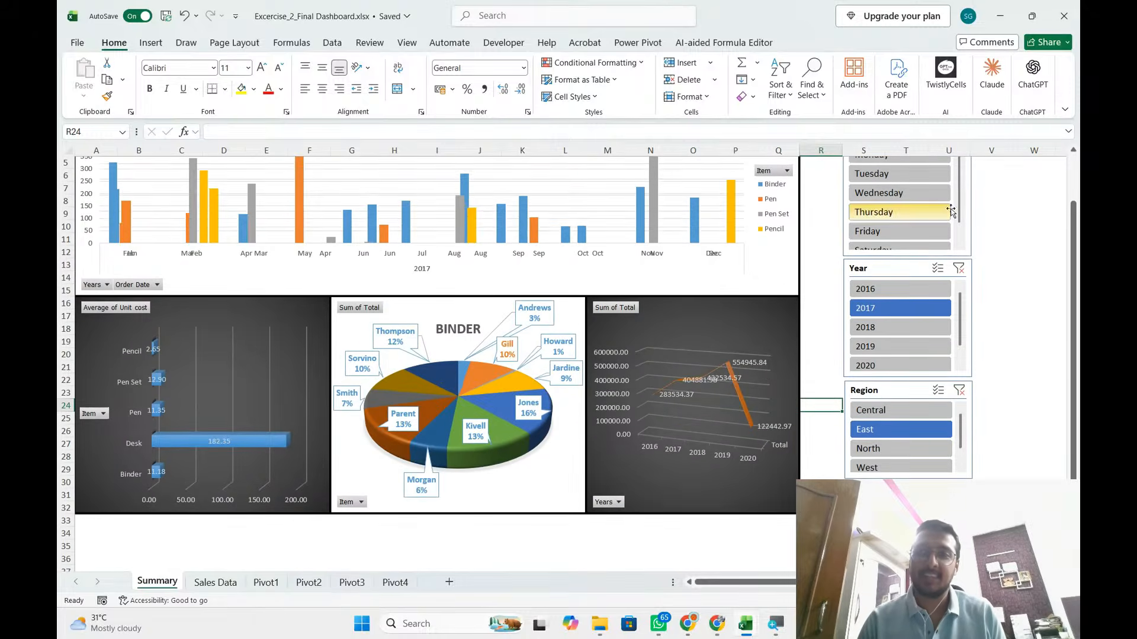
scroll(904, 232, "down", 1)
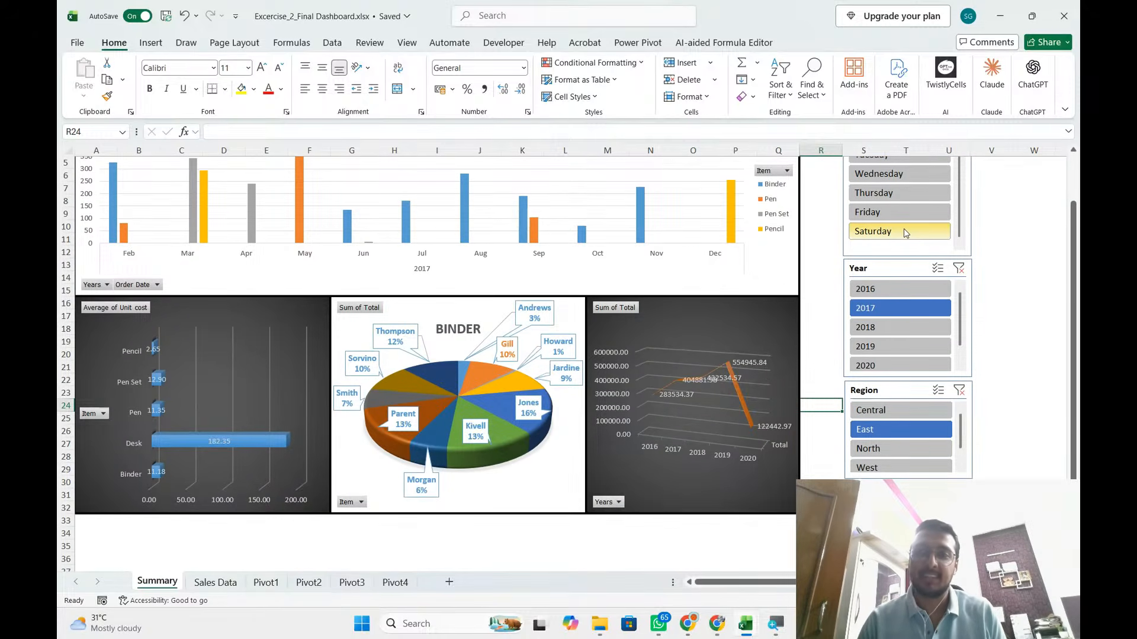
left_click(903, 231)
scroll(1013, 219, "up", 1)
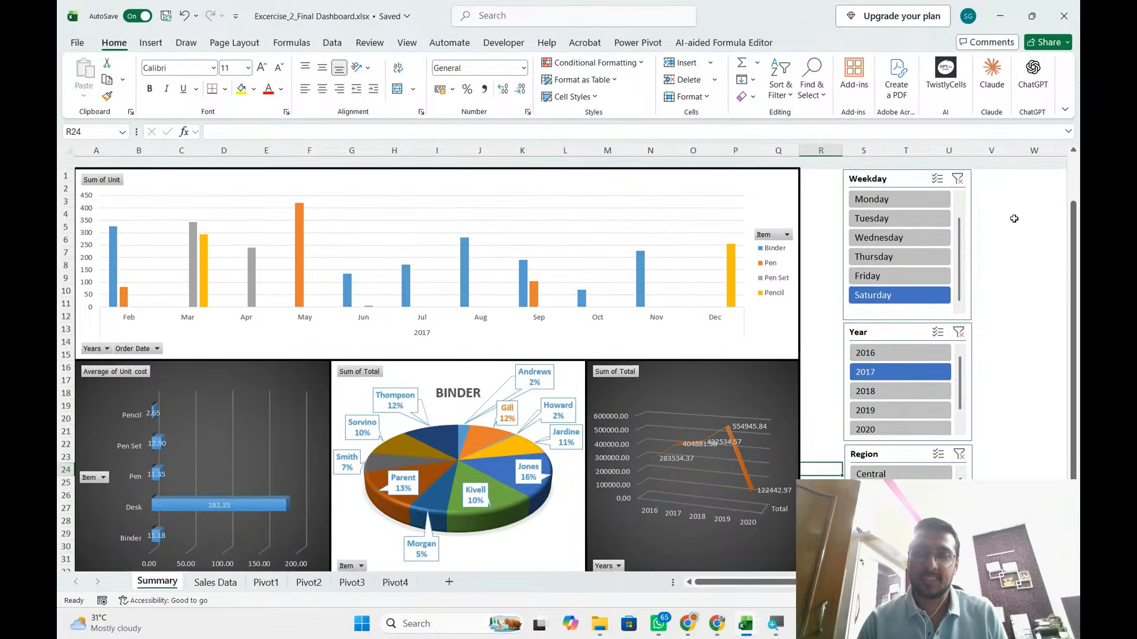
scroll(962, 237, "up", 1)
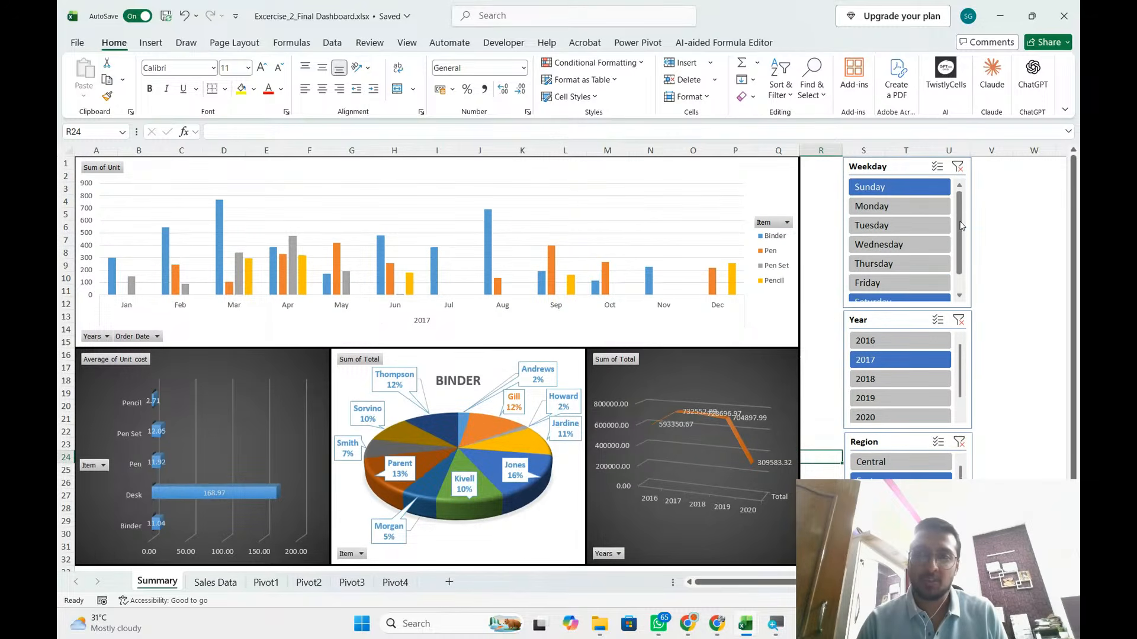
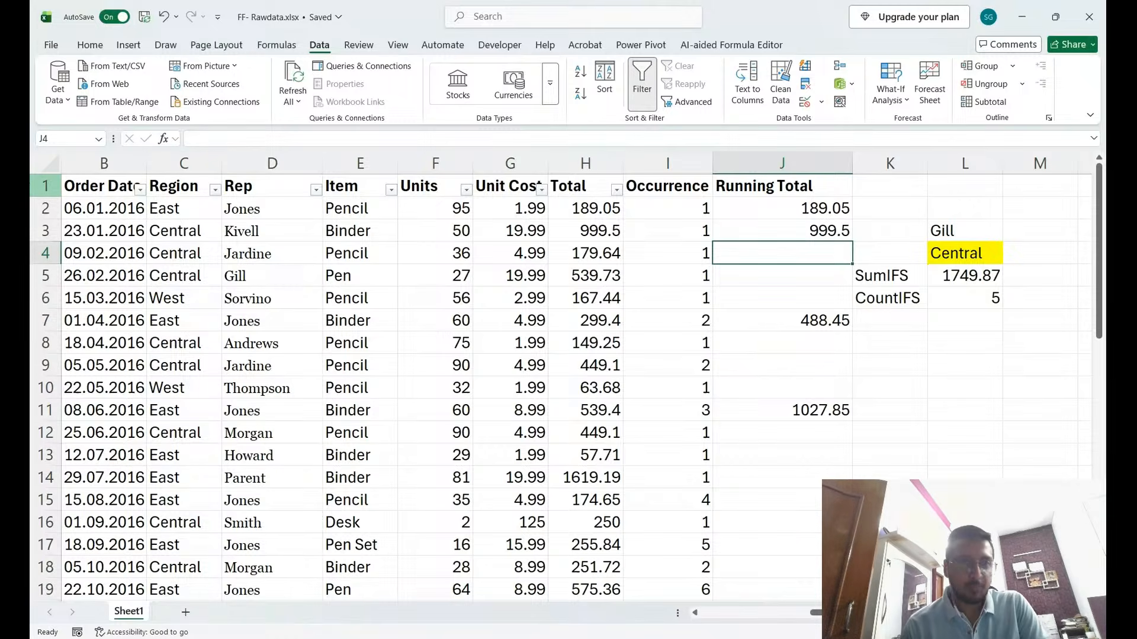
Insert a blank row above the header row of the sales data in FF- Rawdata.xlsx.
left_click(32, 186)
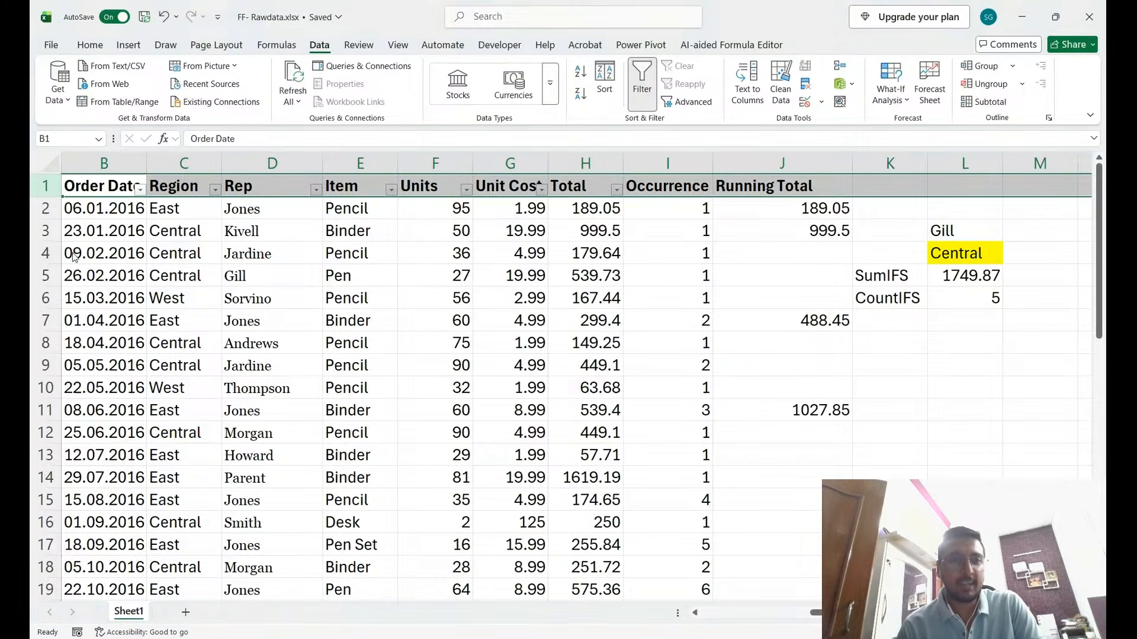
key("ctrl+shift+plus")
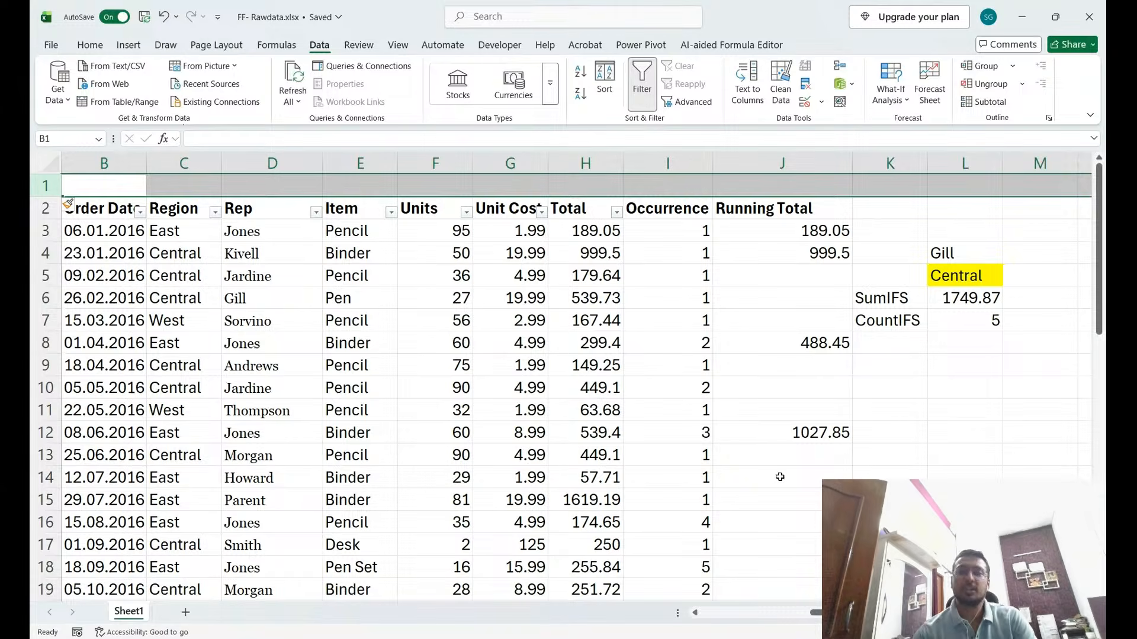
Enter the row-insertion shortcut note "Alt + I + R" in cell L13.
left_click(960, 447)
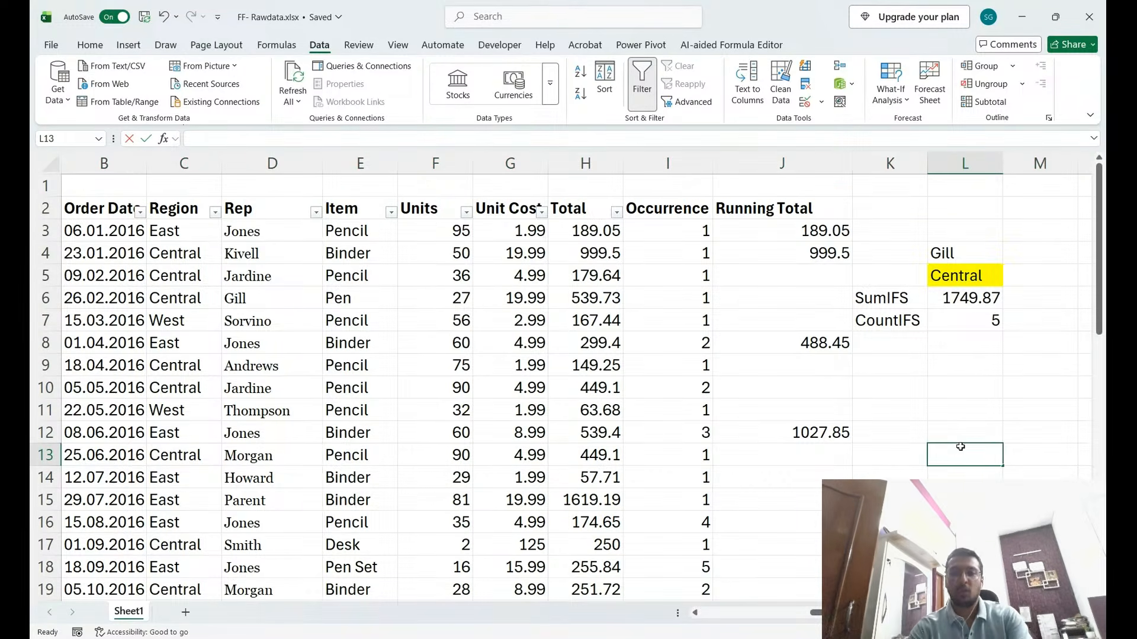
type("Alt + I +")
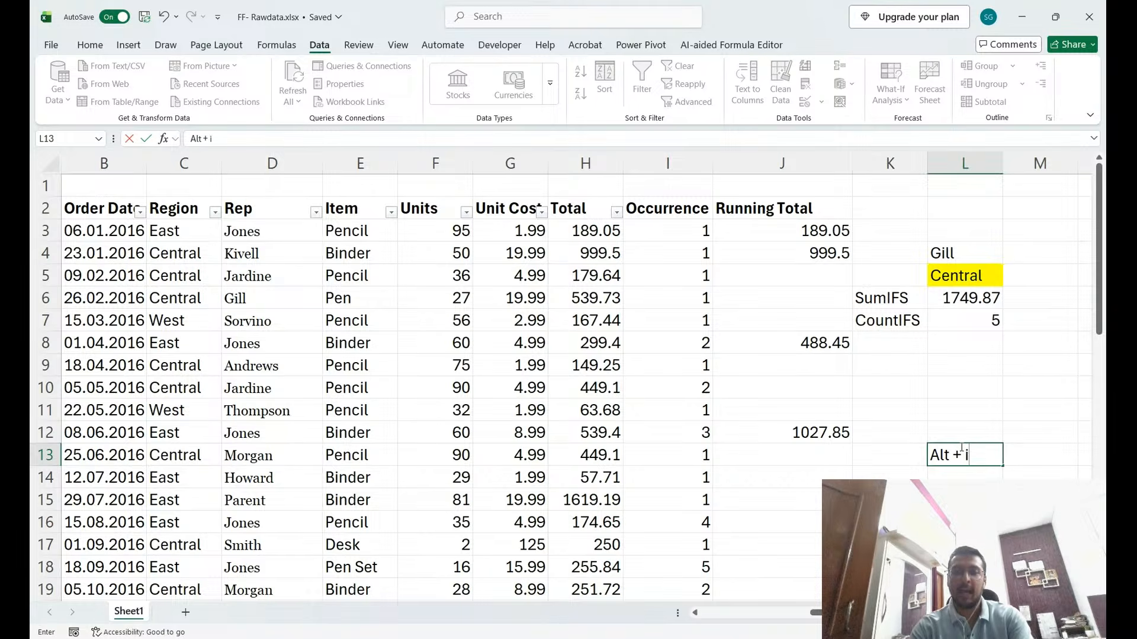
type(" R")
key("Return")
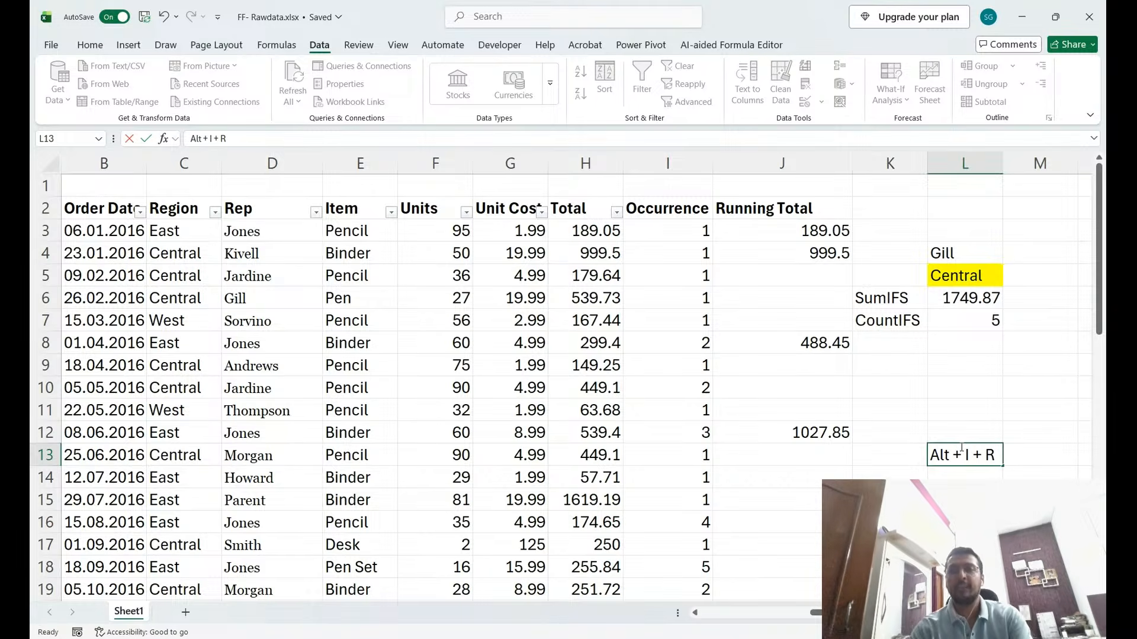
key("Up")
key("Left")
key("Left")
key("Up")
key("ctrl+Left")
key("ctrl+Up")
key("ctrl+Up")
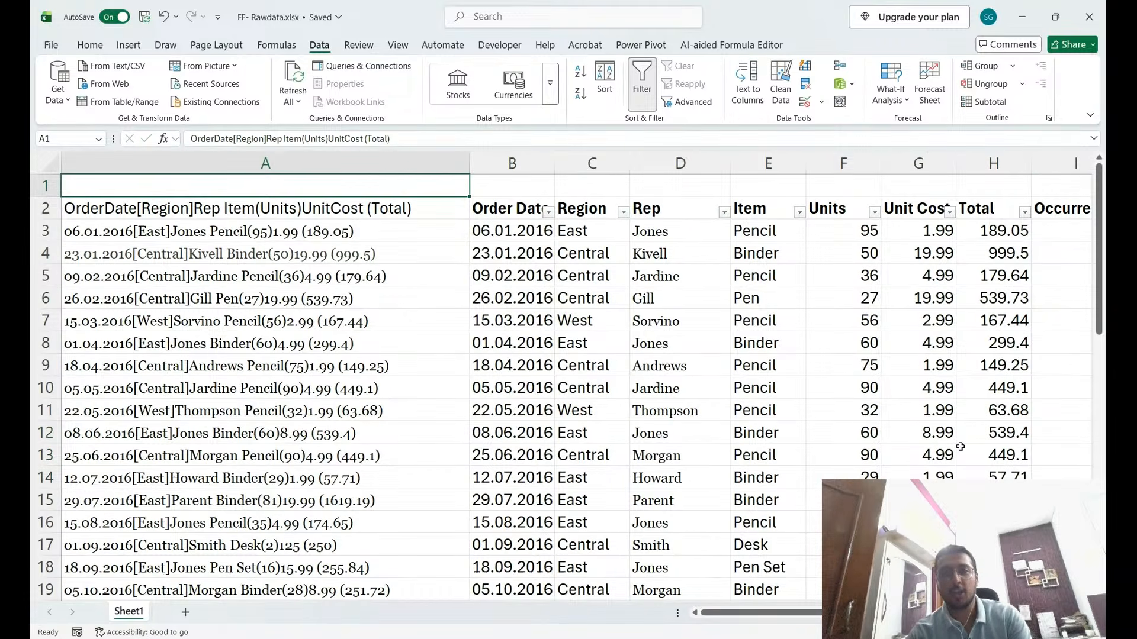
Enter "Alt shortcuts" in cell L14 and "Separately" in cell M14.
key("Down")
key("ctrl+Right")
key("Right")
key("Right")
key("Down")
key("Down")
key("Down")
key("Down")
key("Down")
key("Down")
key("Down")
key("Down")
key("Down")
key("Down")
key("Down")
key("Down")
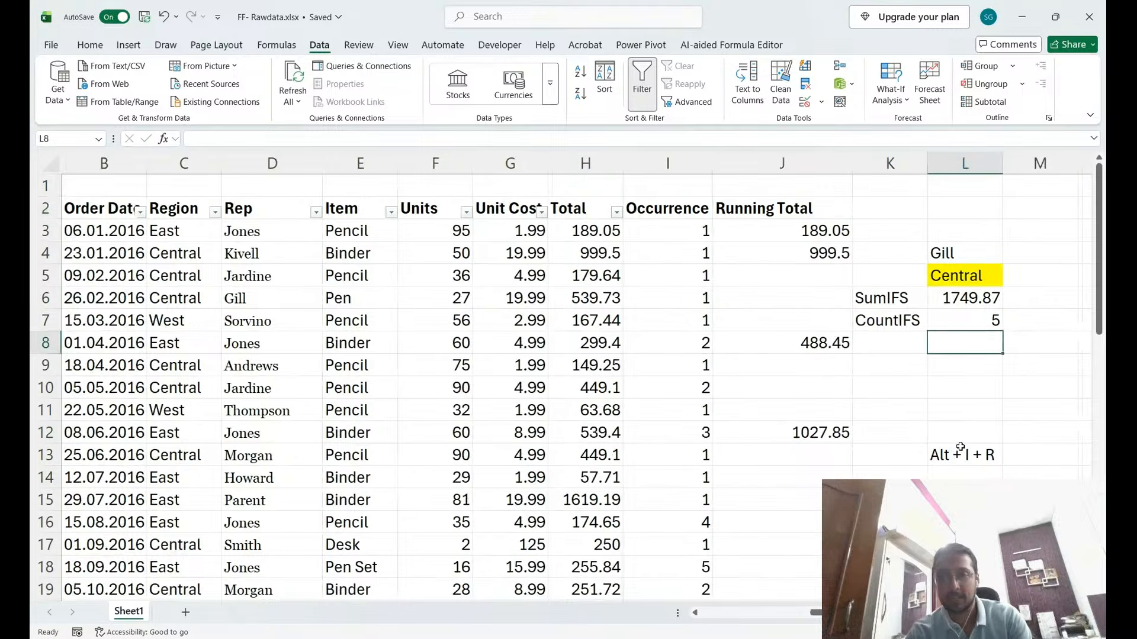
type("Alt shor")
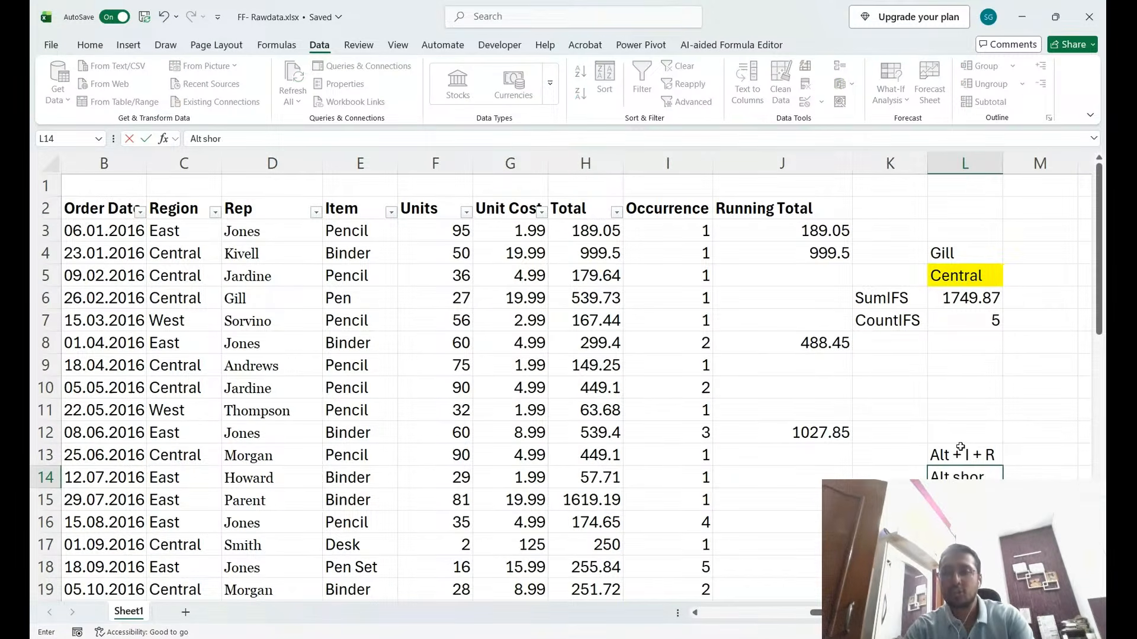
type("tcuts")
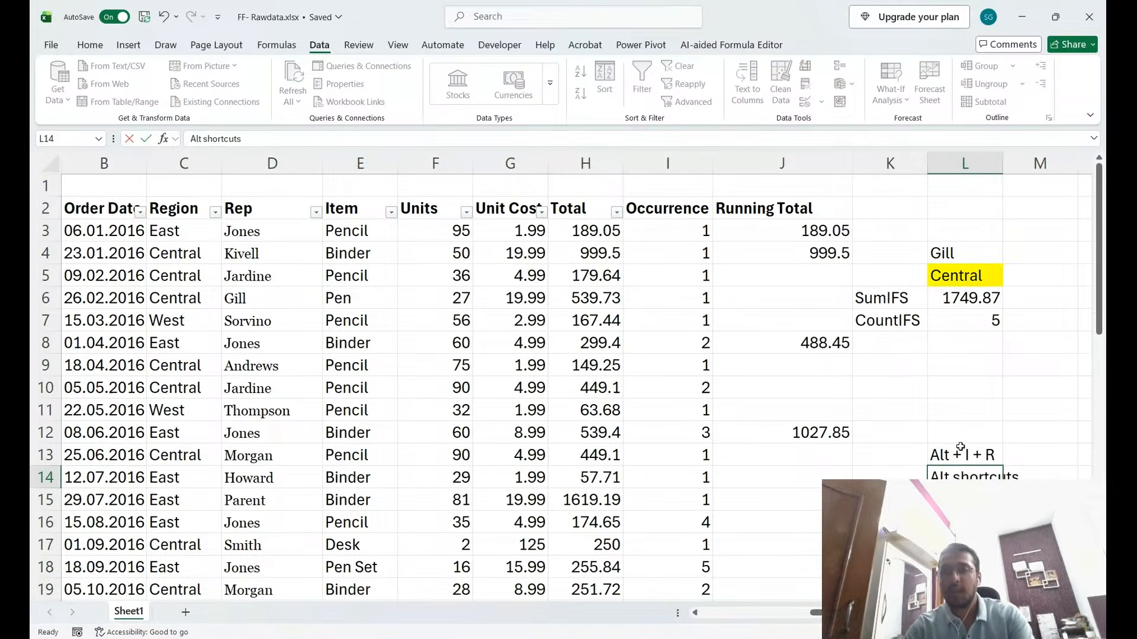
key("Tab")
type("Separae")
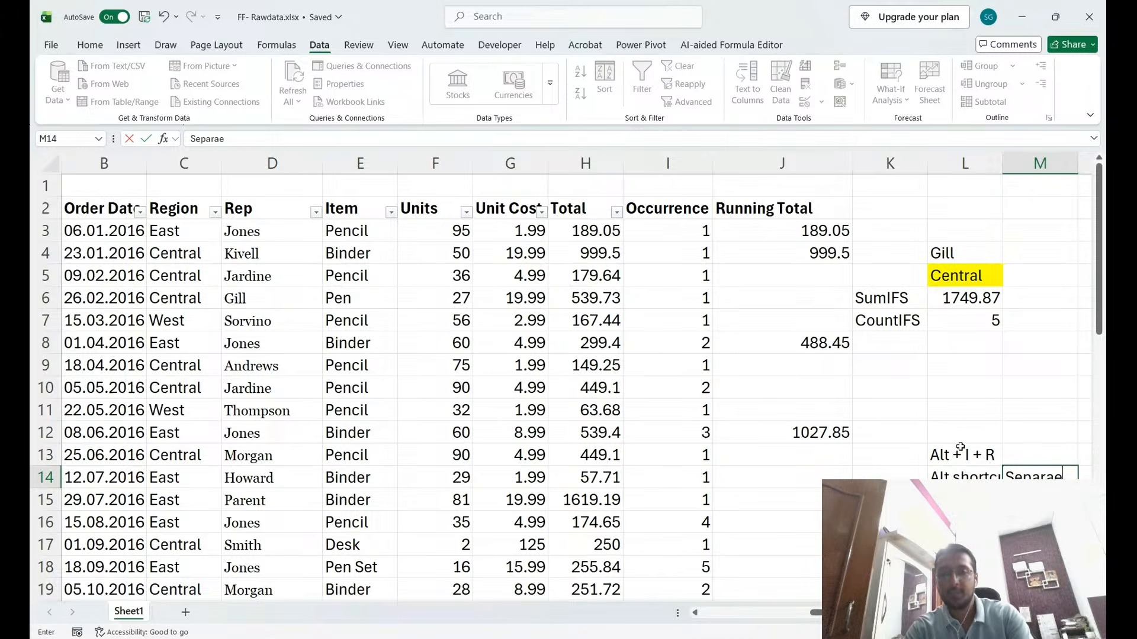
key("BackSpace")
key("BackSpace")
key("BackSpace")
key("BackSpace")
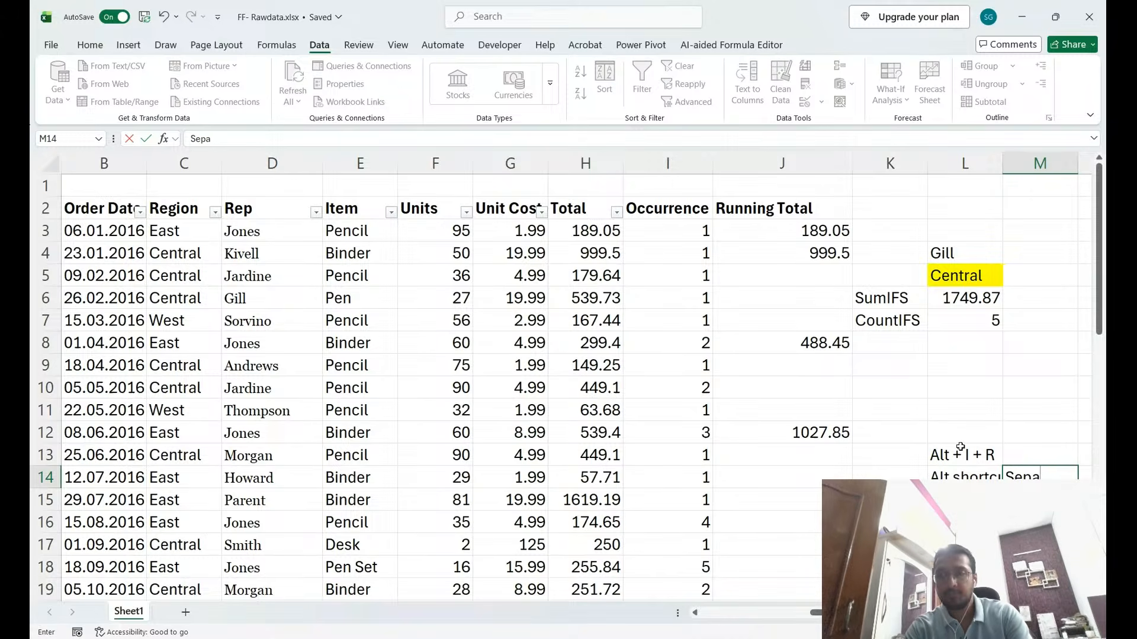
type("arately")
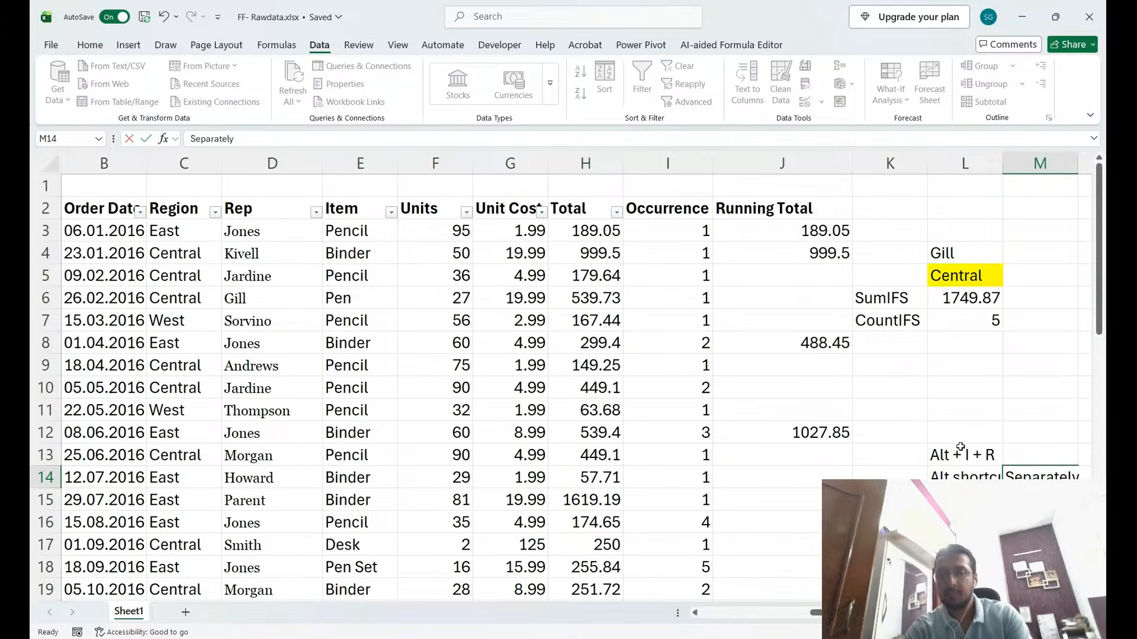
key("Return")
Enter "Ctrl Shortcuts" in cell L15 and "Together" in M15, and autofit column L to its contents.
key("Left")
type("Ctrl S")
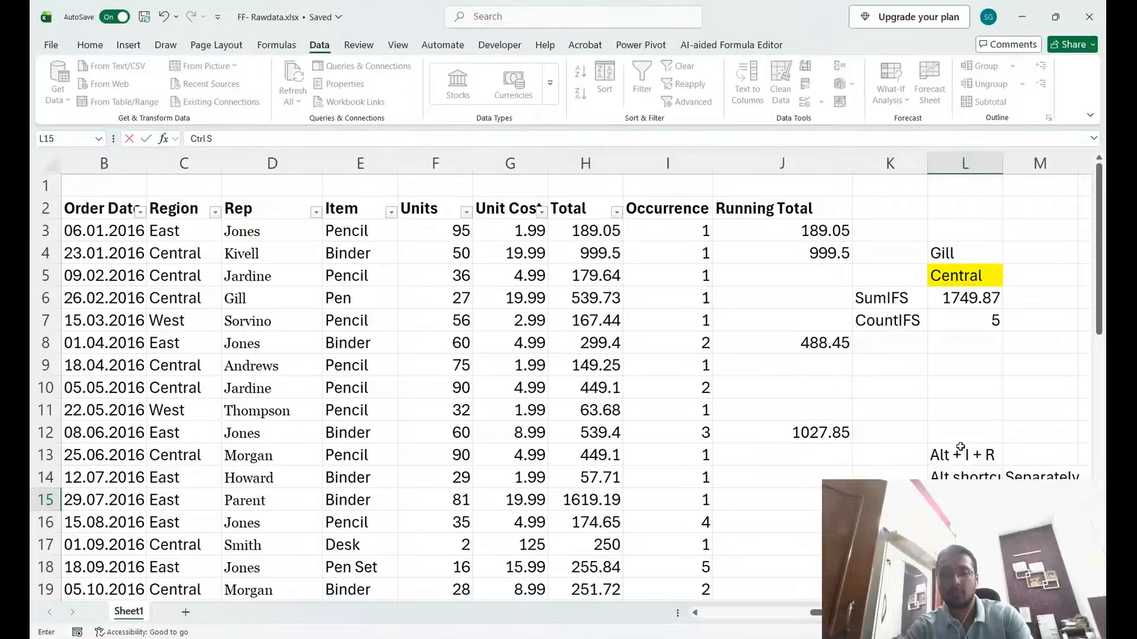
type("hortcuts")
key("Return")
key("Up")
key("Right")
type("Tpo")
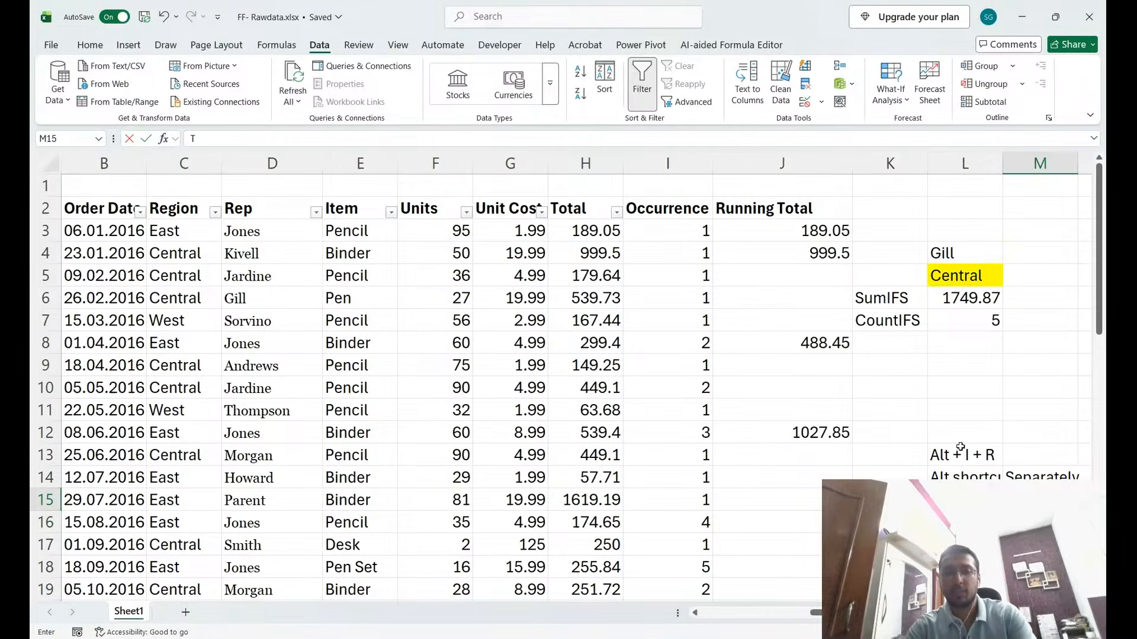
key("BackSpace")
key("BackSpace")
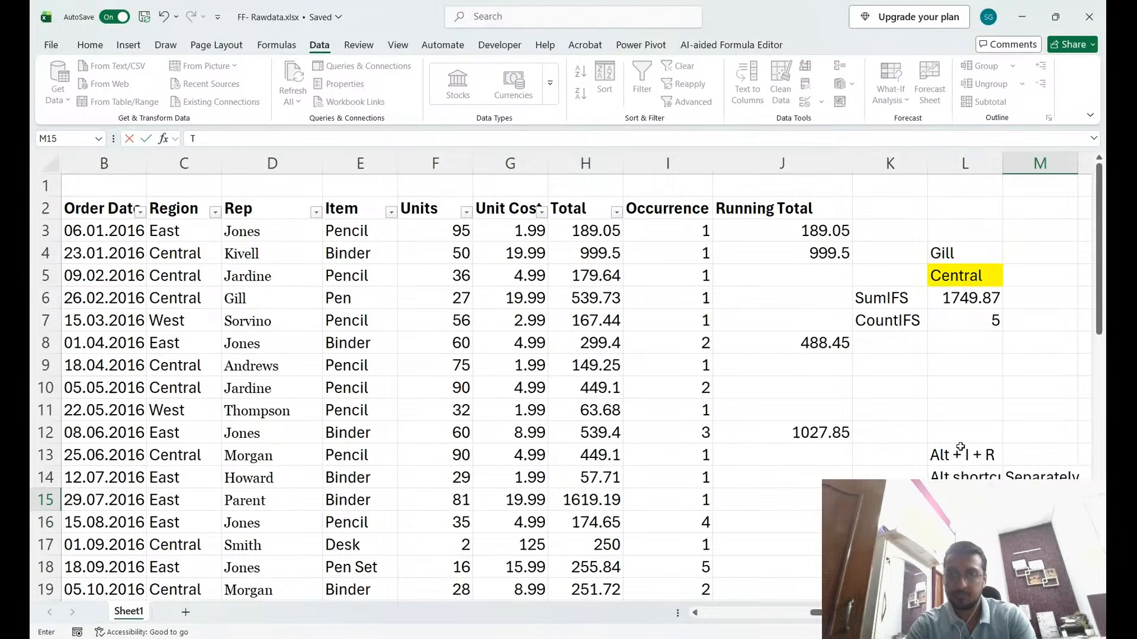
type("ogether")
key("Return")
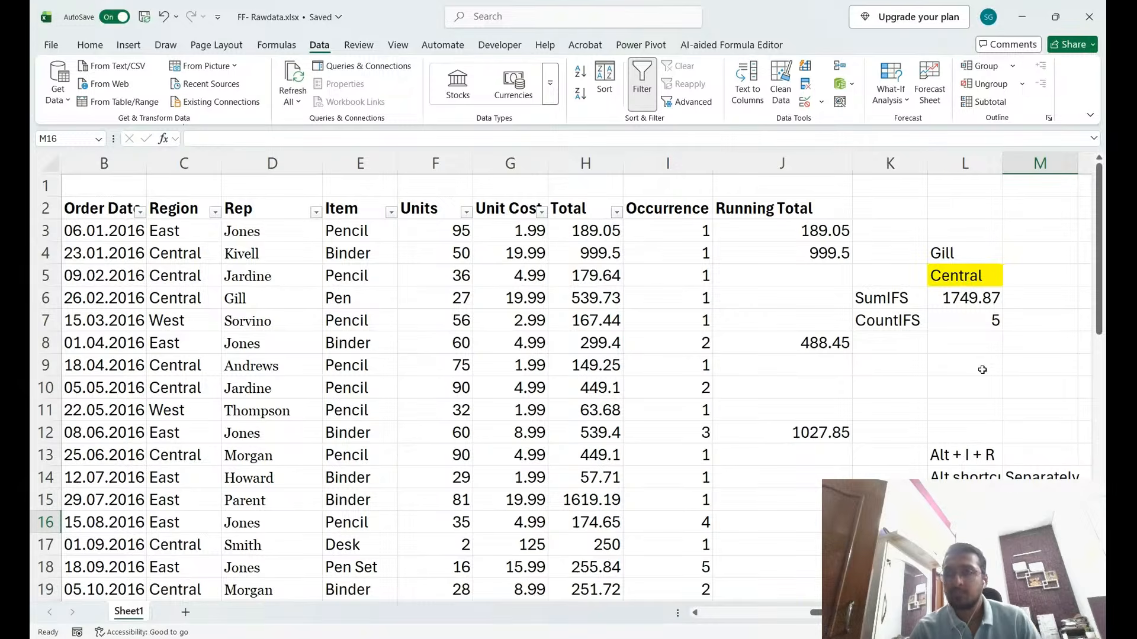
double_click(1002, 164)
scroll(992, 317, "right", 3)
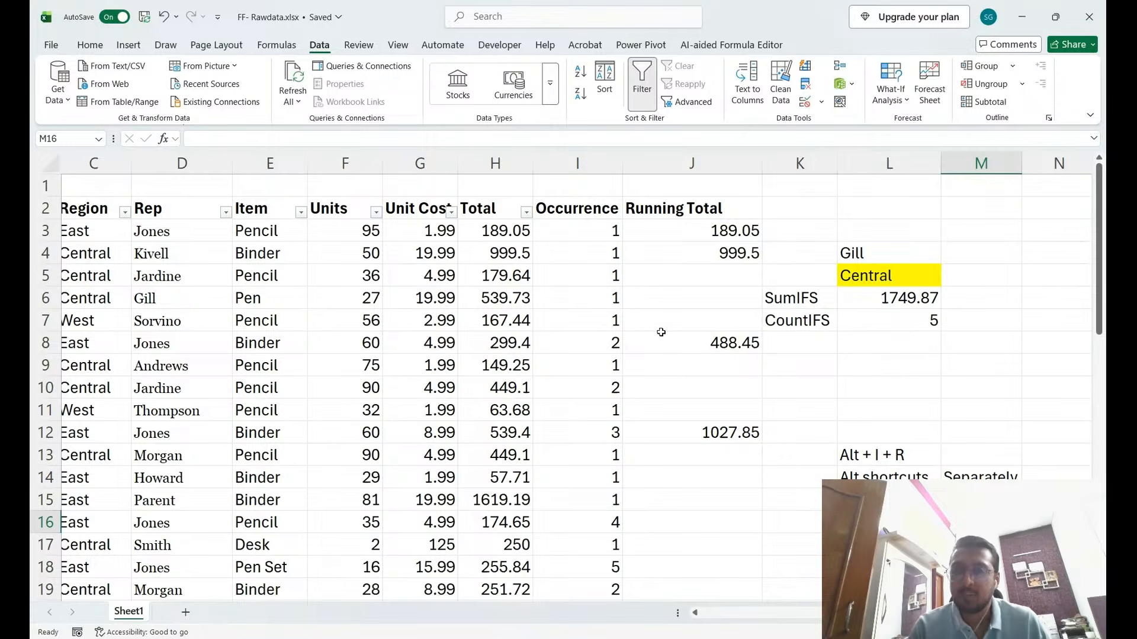
Enter the formula =SUBTOTAL(9,H3:H45) in cell H1 above the Total header.
left_click(481, 198)
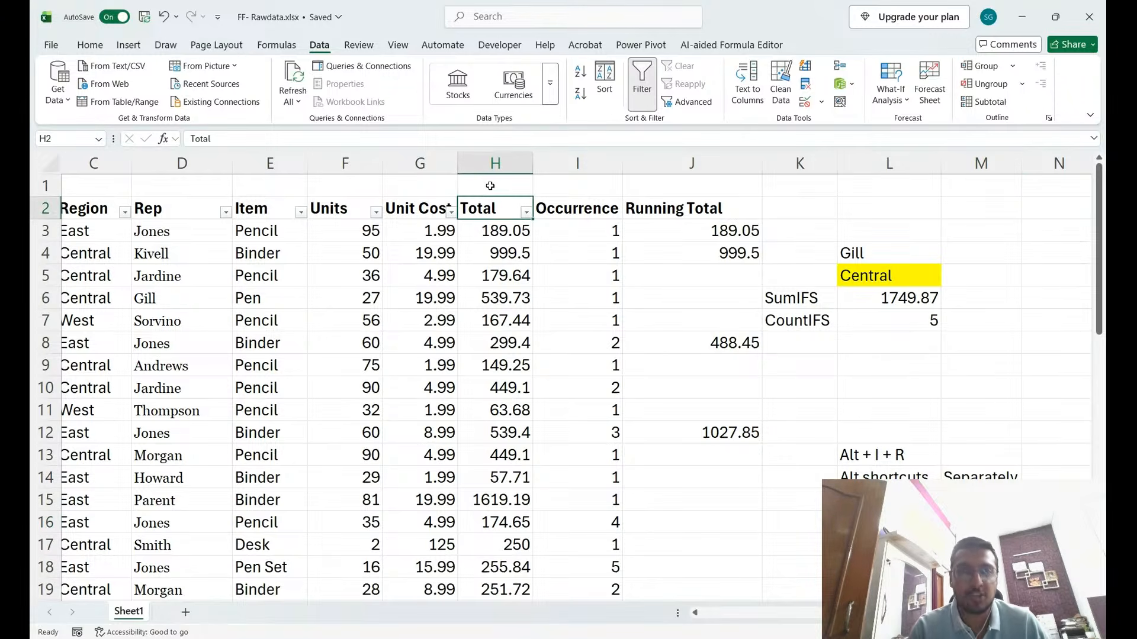
left_click(490, 186)
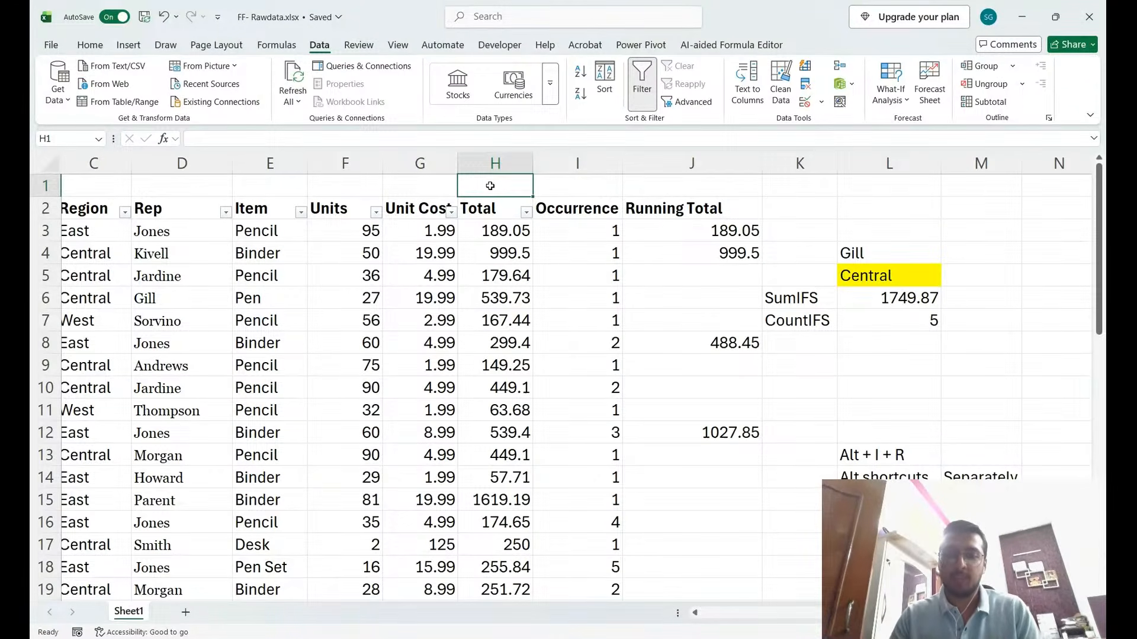
type("=")
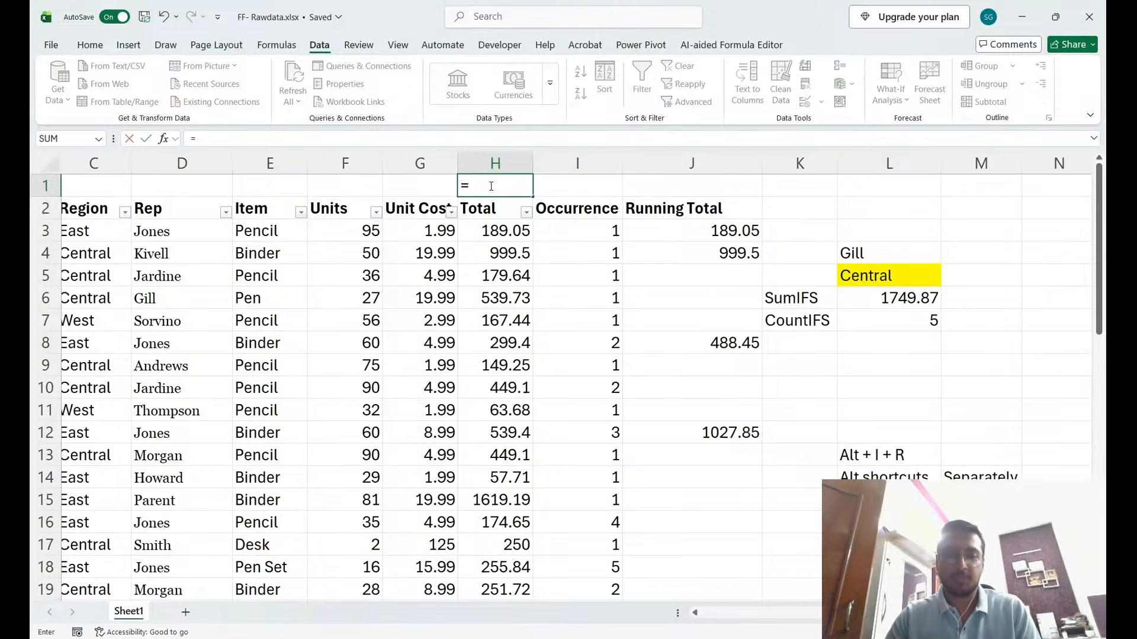
type("sub")
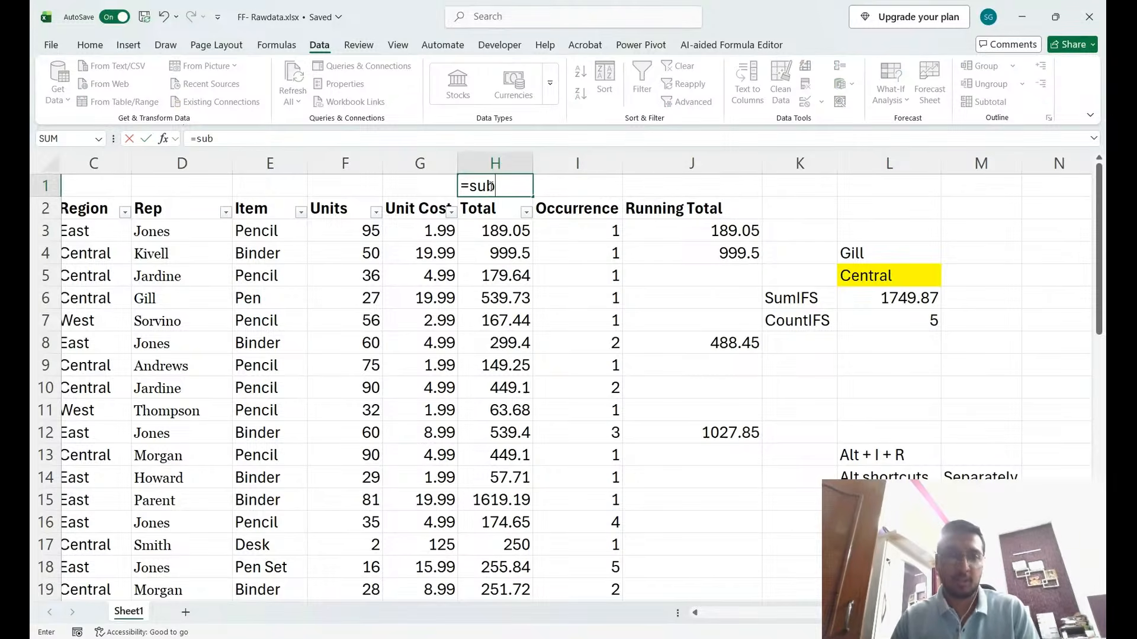
key("Tab")
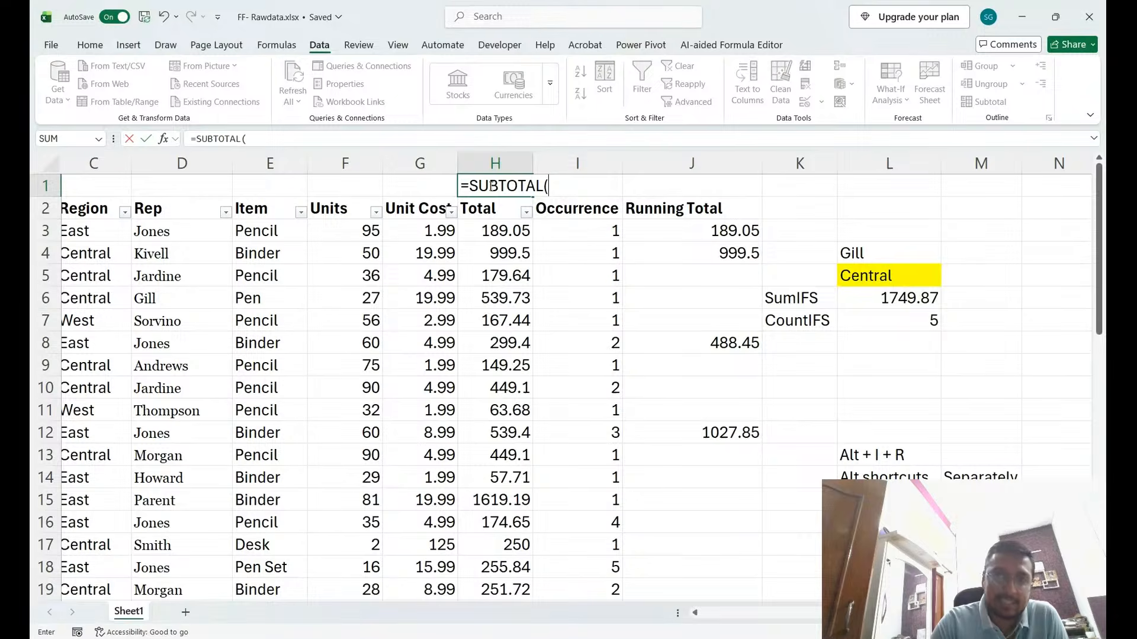
type("9,")
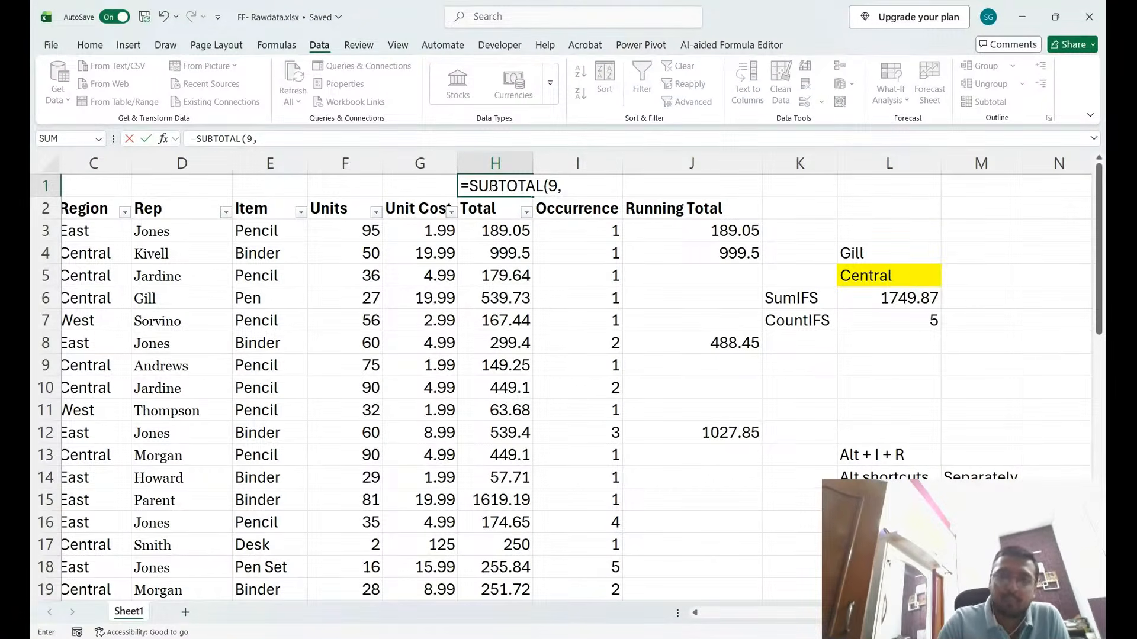
key("BackSpace")
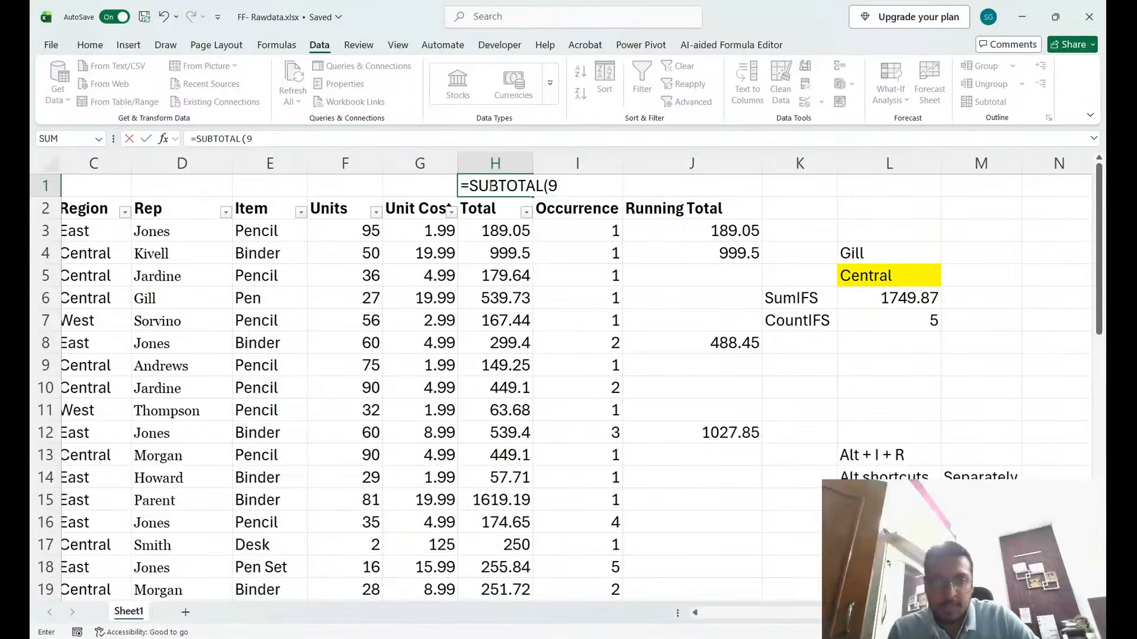
type("9,")
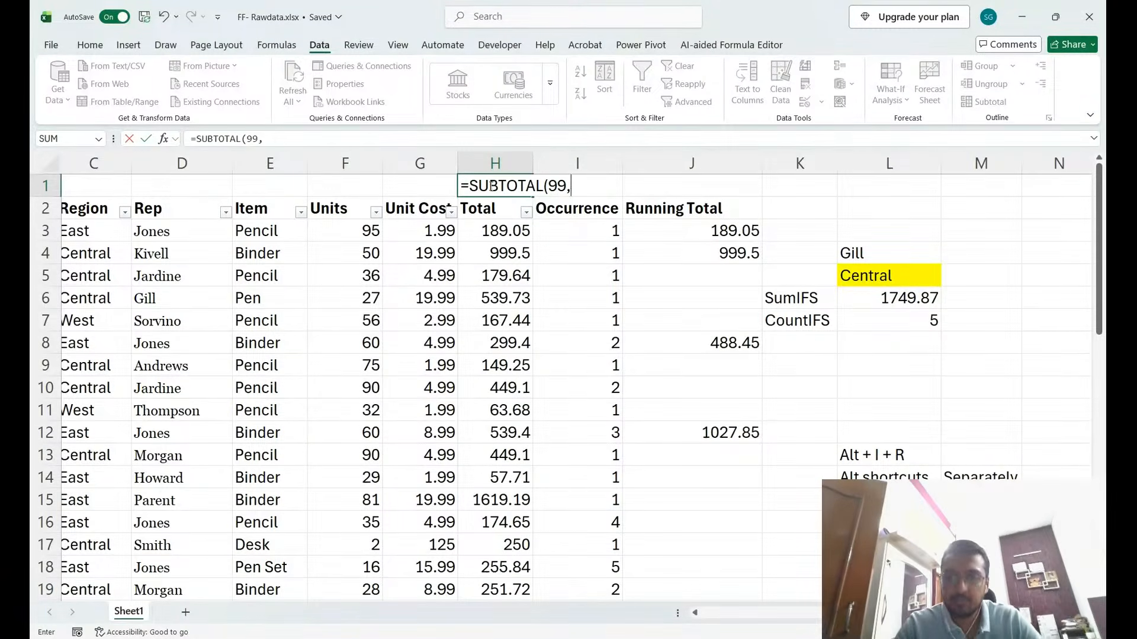
key("BackSpace")
key("BackSpace")
type(",")
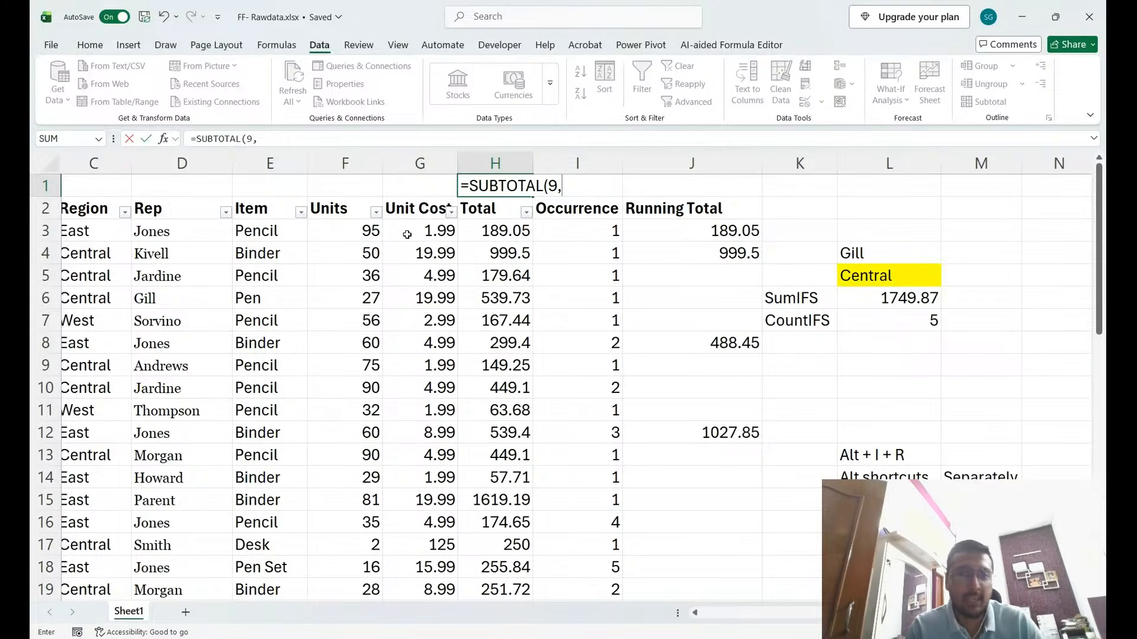
left_click(509, 235)
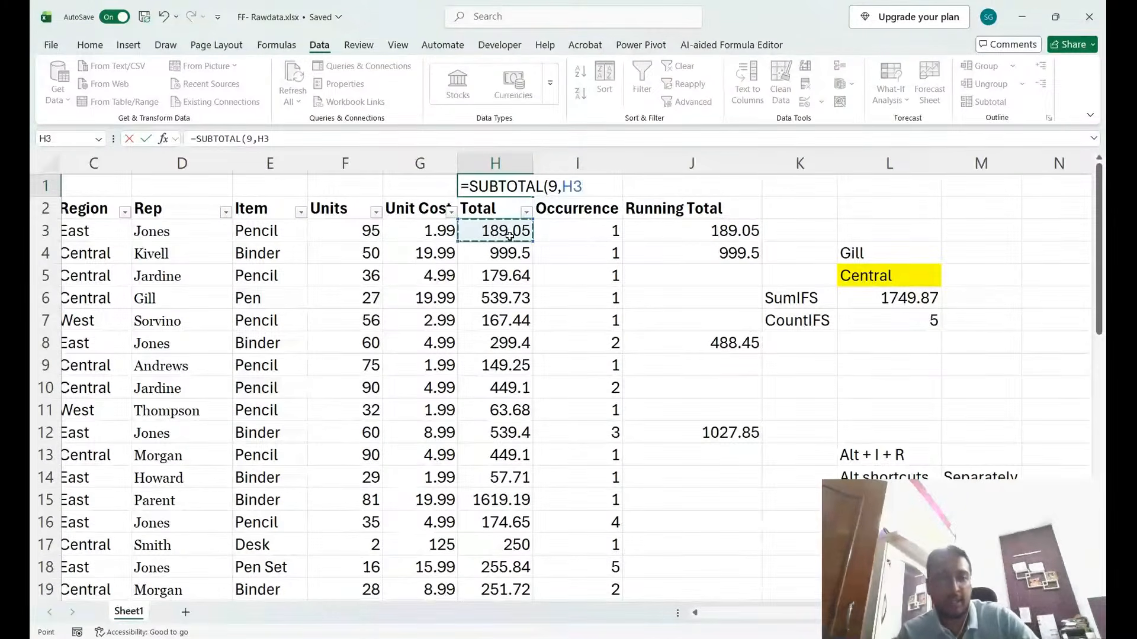
key("ctrl+shift+Down")
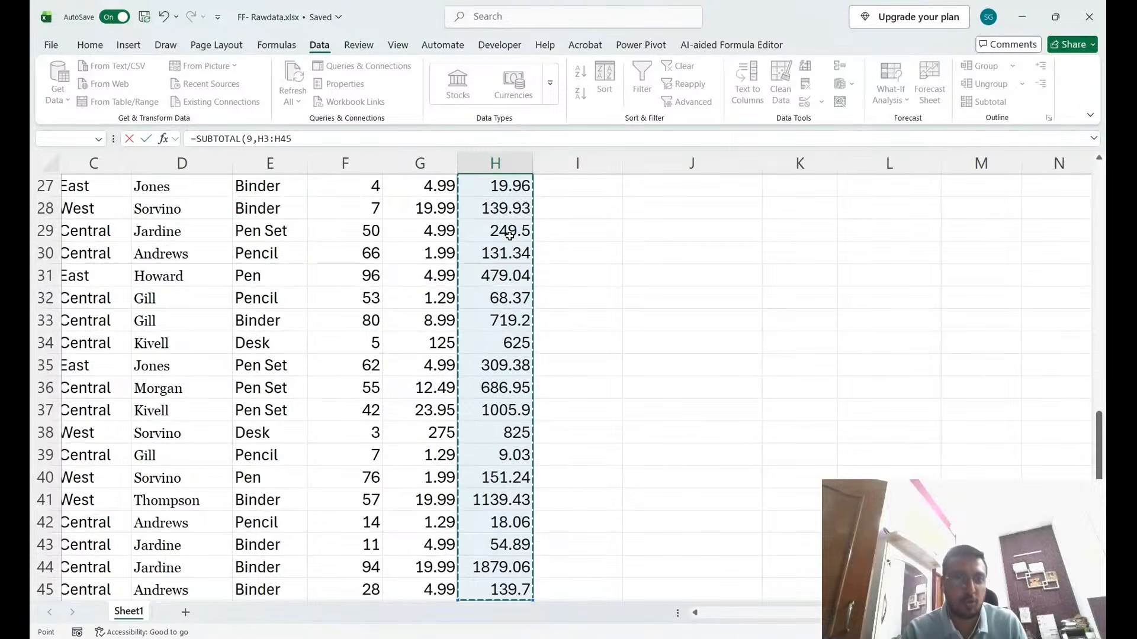
key("ctrl+Return")
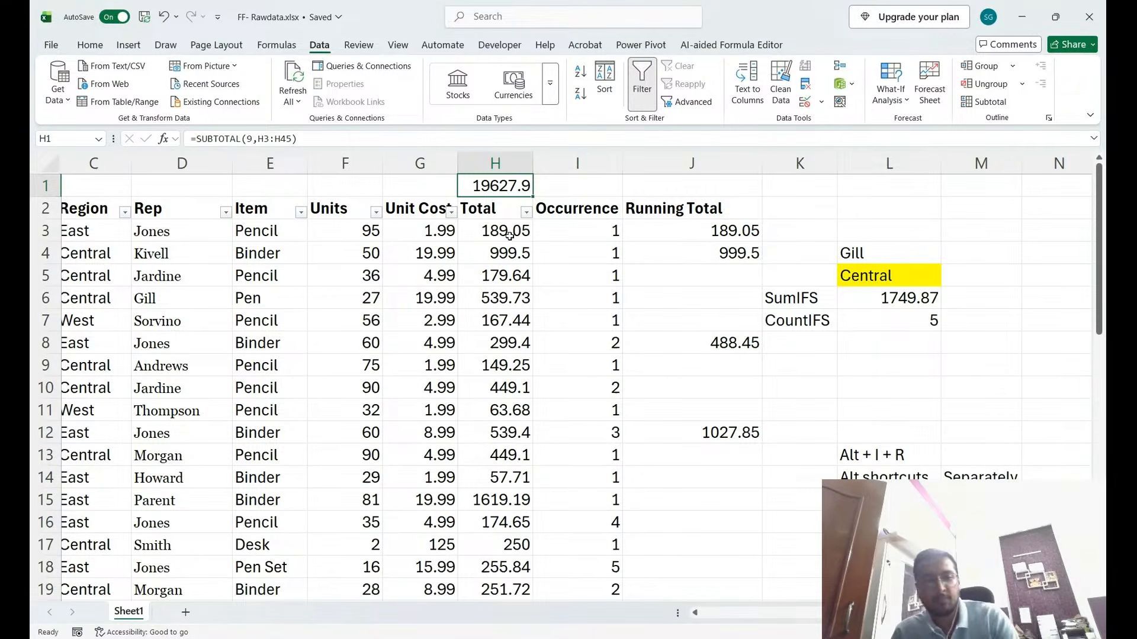
Filter the Item column to Pencil and check the H1 subtotal against the visible Total values.
key("alt+Tab")
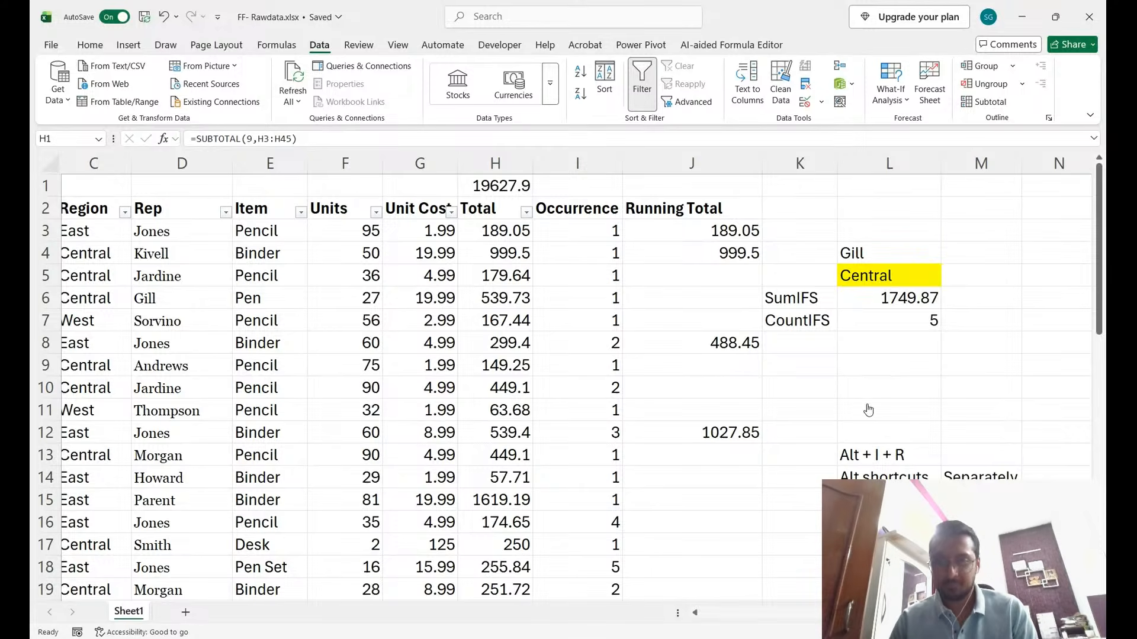
key("alt+Tab")
left_click(315, 266)
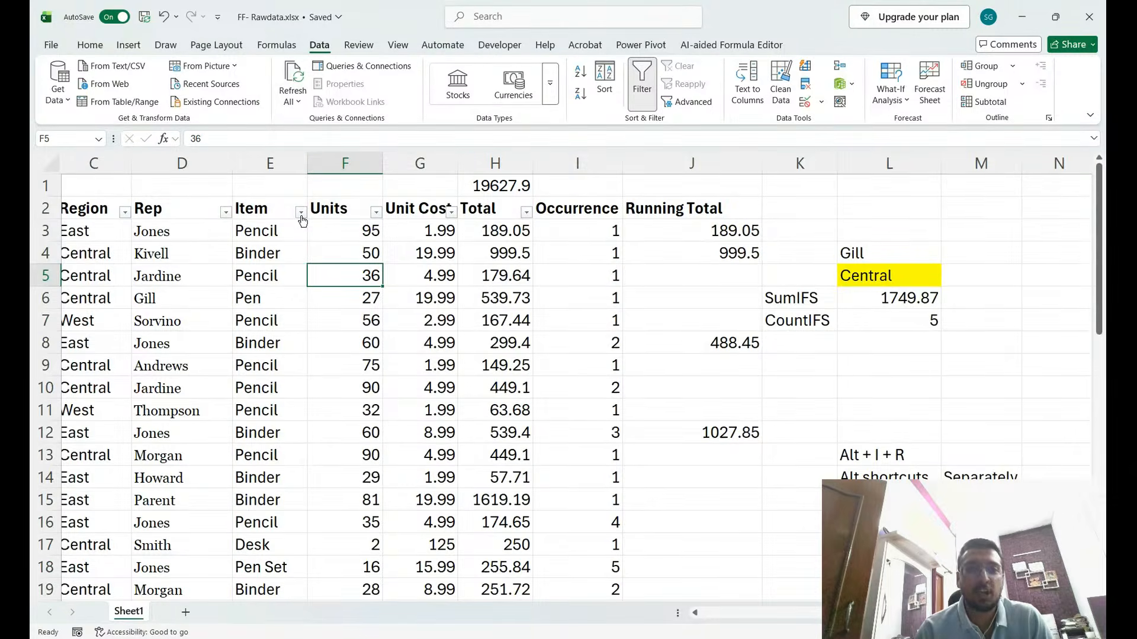
left_click(244, 577)
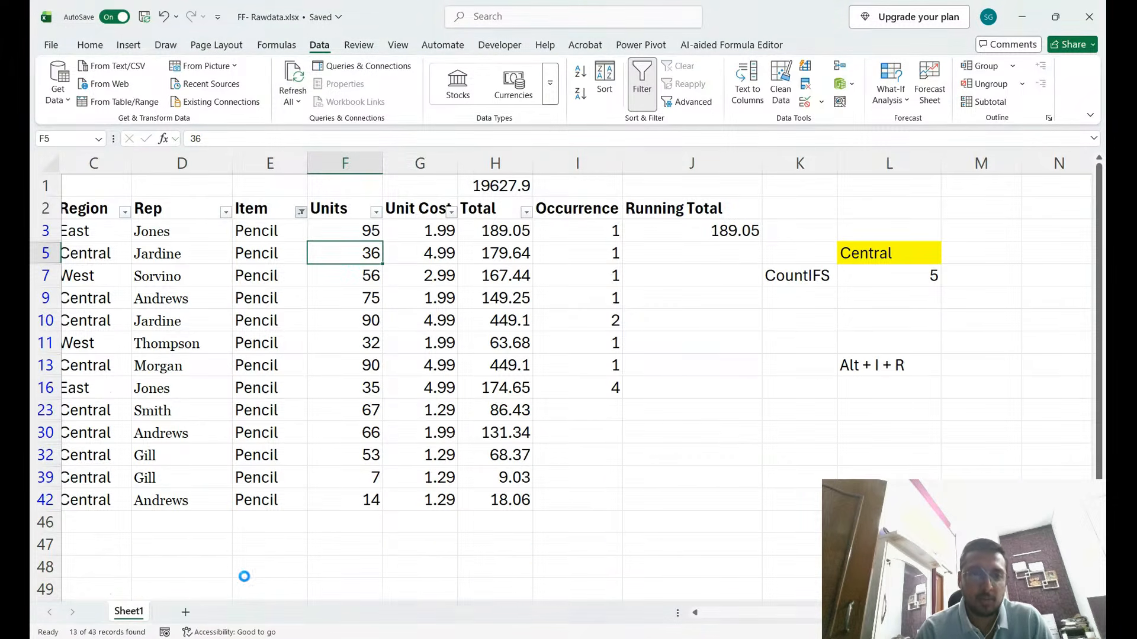
left_click(518, 186)
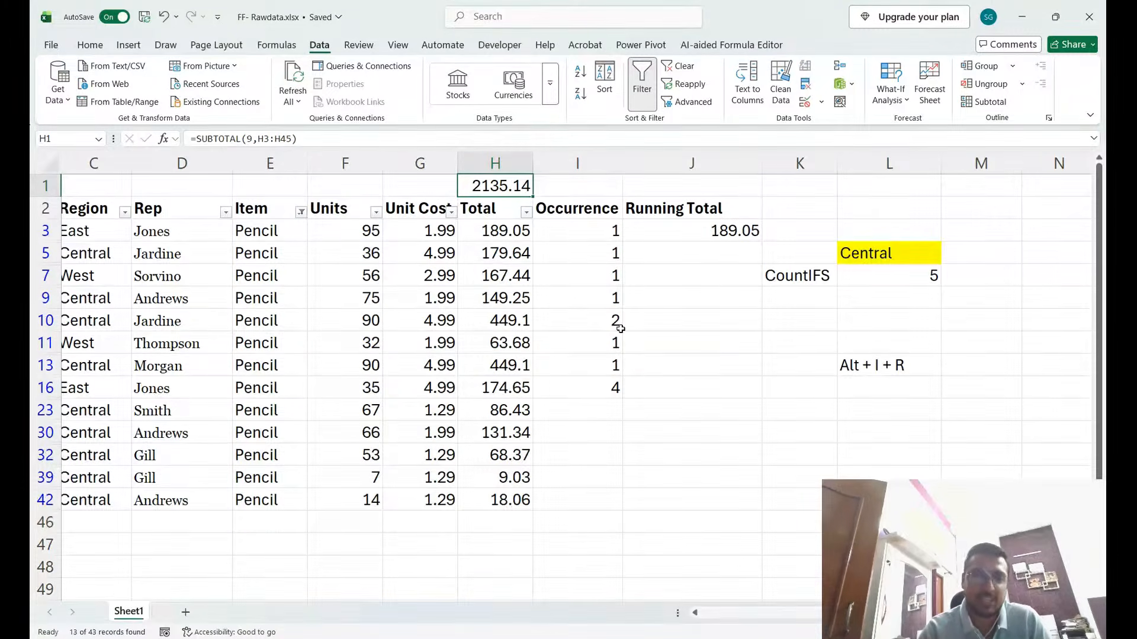
left_click_drag(500, 232, 510, 501)
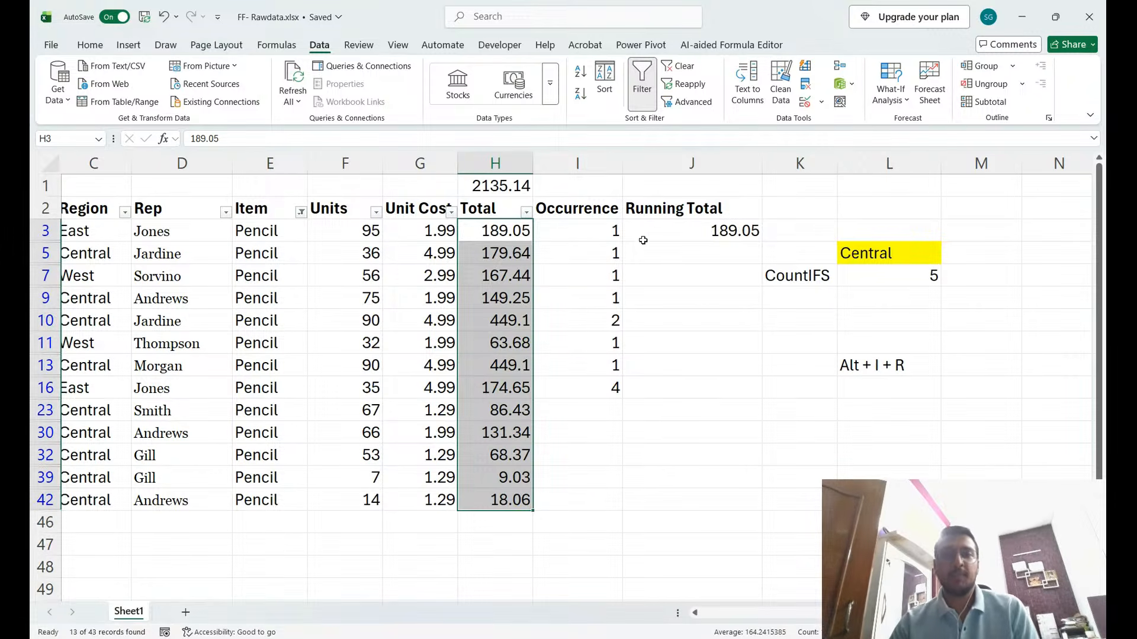
Copy the SUBTOTAL formula from H1 into G1 and F1 above the Unit Cost and Units headers.
left_click(510, 189)
key("ctrl+c")
key("Left")
key("ctrl+v")
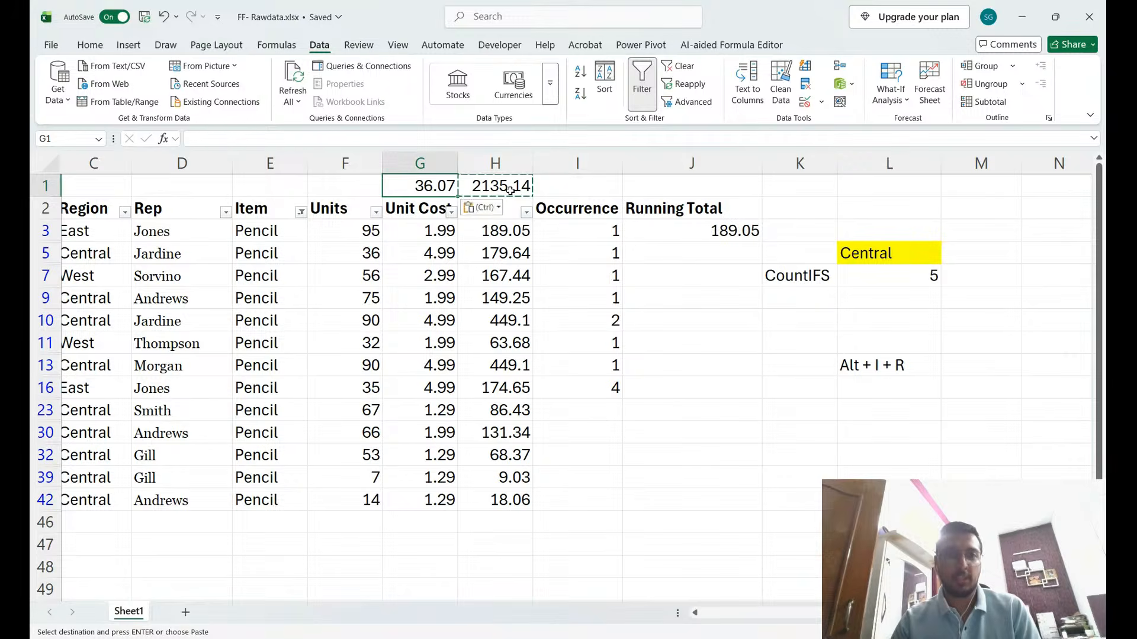
key("Left")
key("ctrl+v")
key("Escape")
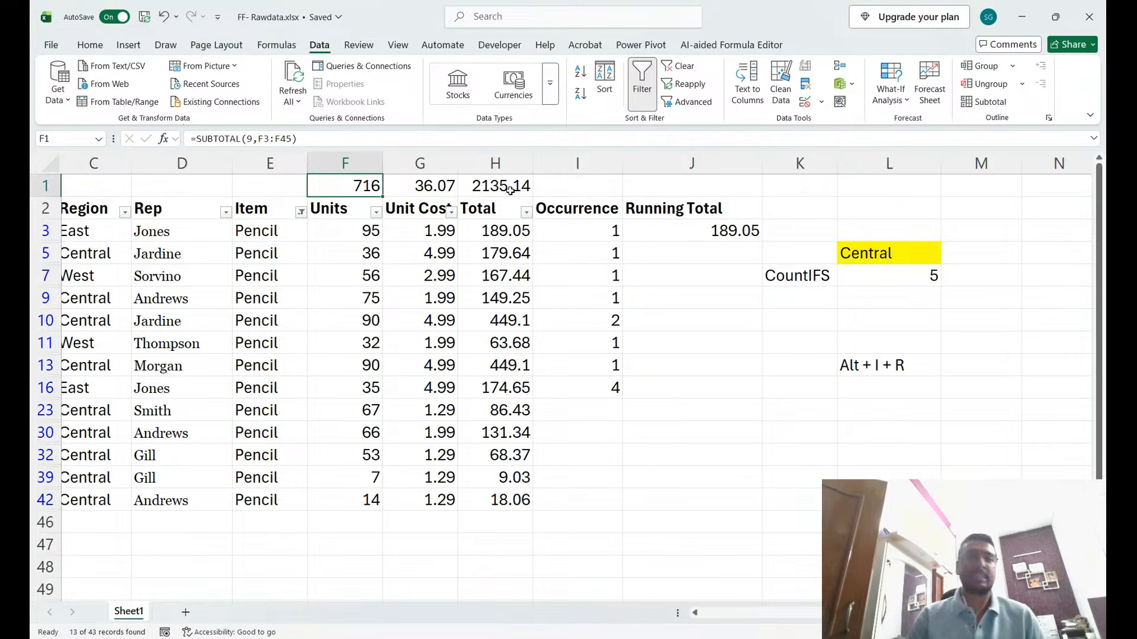
key("ctrl+Right")
key("ctrl+Left")
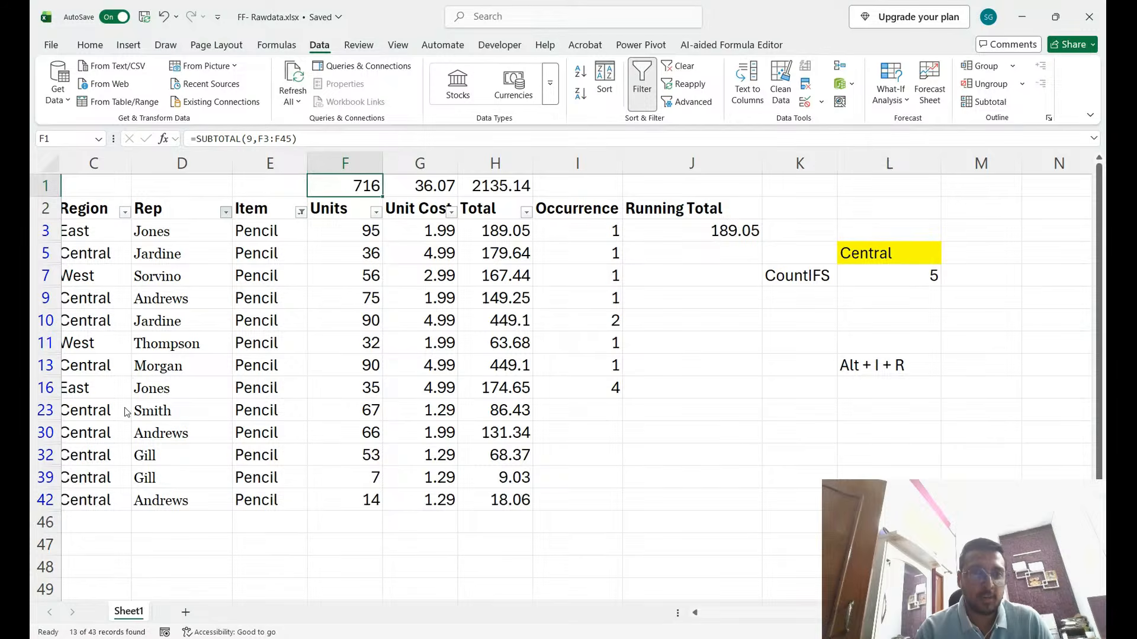
Try the filter on the Rep column and clear the Pencil filter on the Item column.
left_click(101, 445)
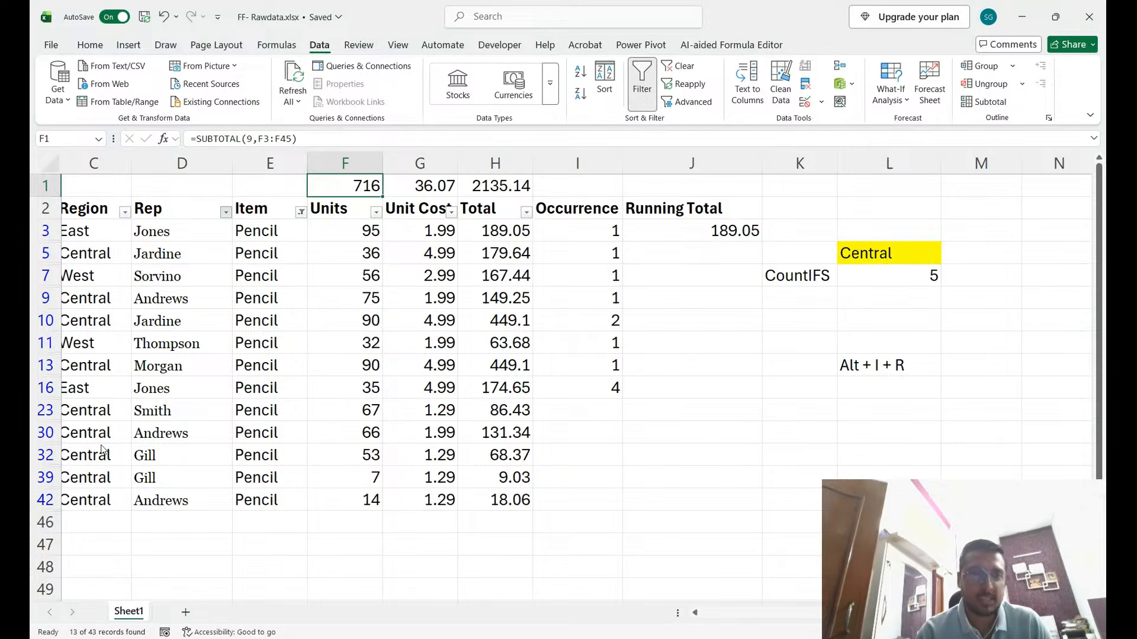
key("Return")
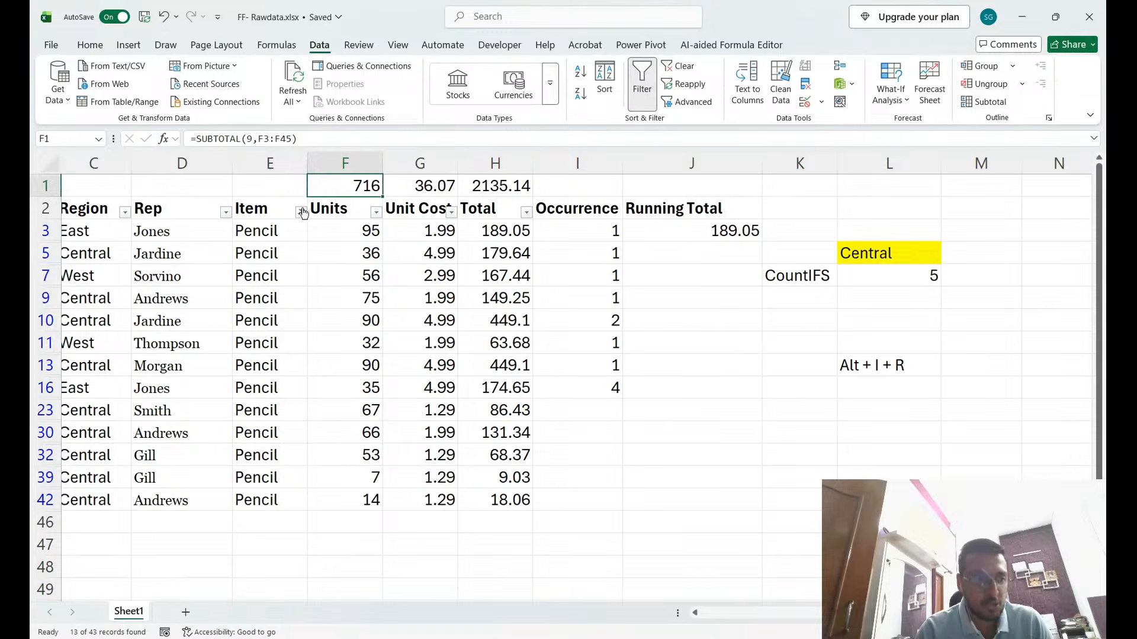
left_click(198, 396)
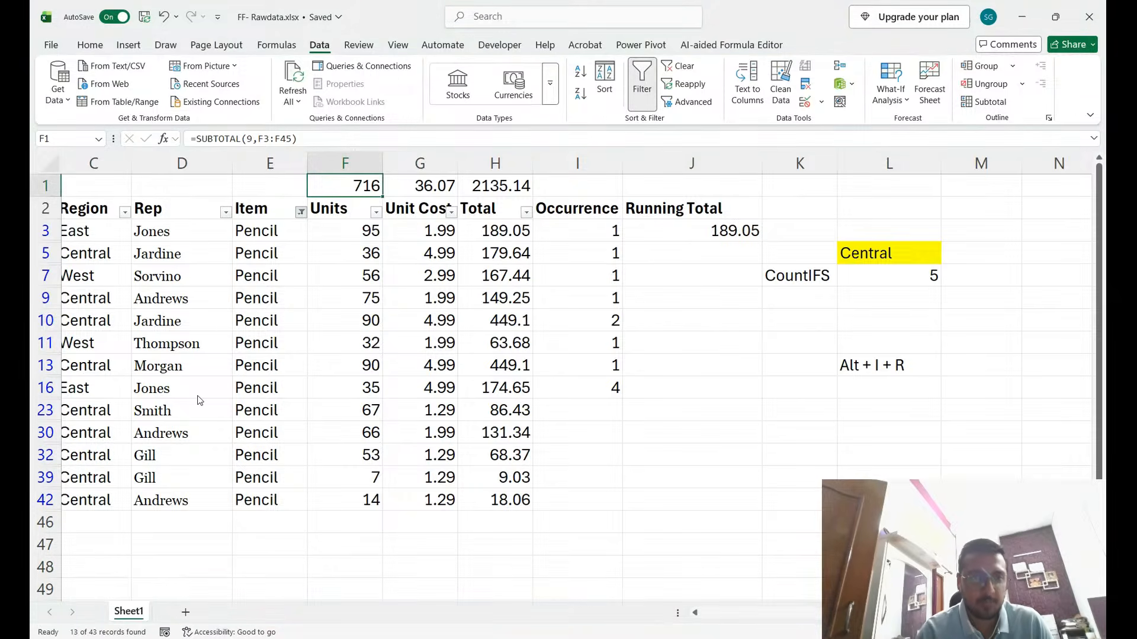
key("Return")
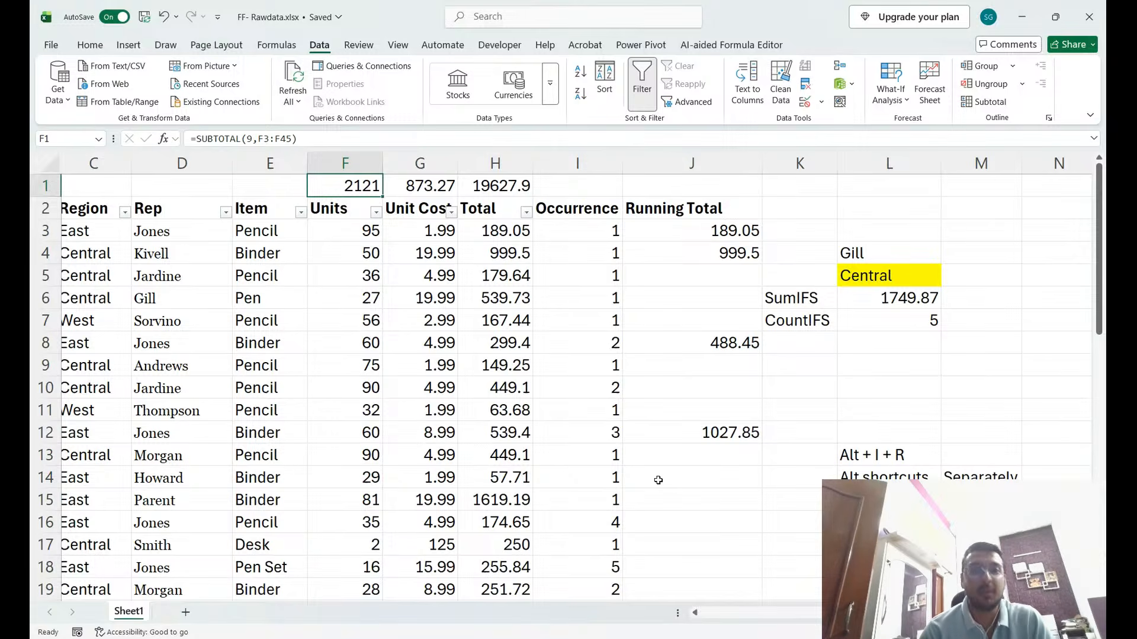
Format the Central cell in L5 as bold, font size 14, with blue text.
scroll(459, 306, "left", 2)
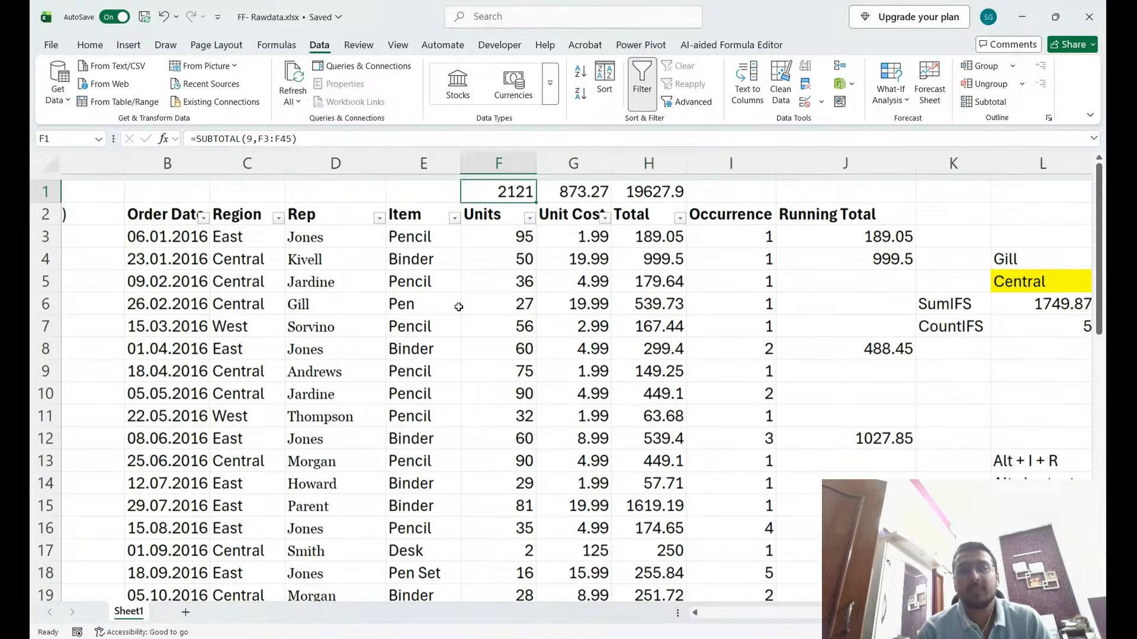
scroll(459, 307, "right", 3)
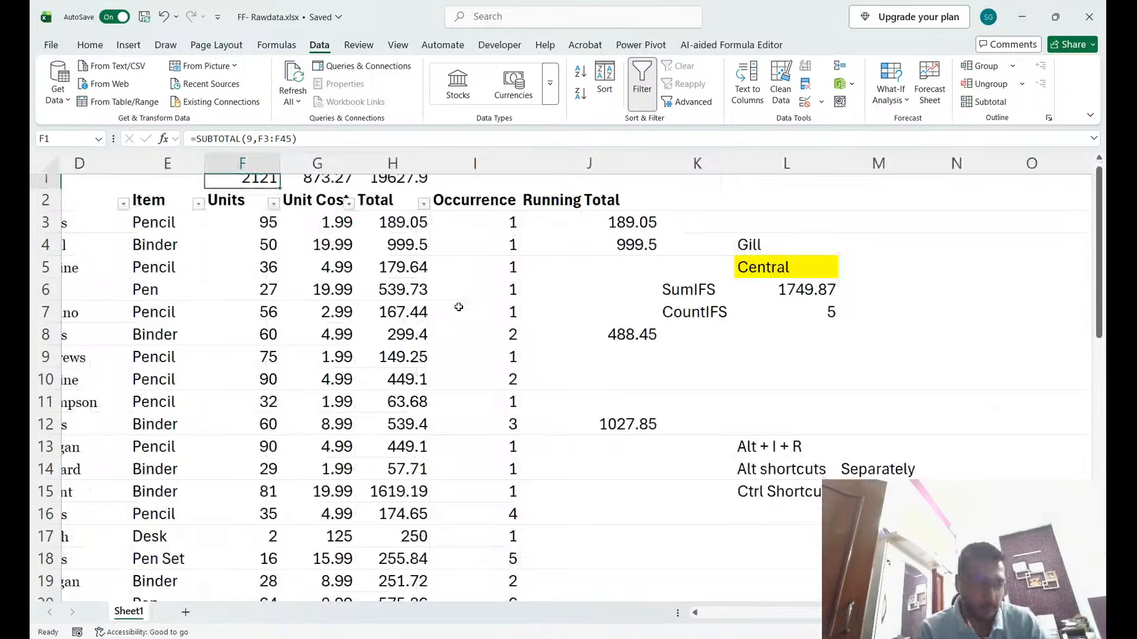
left_click(764, 267)
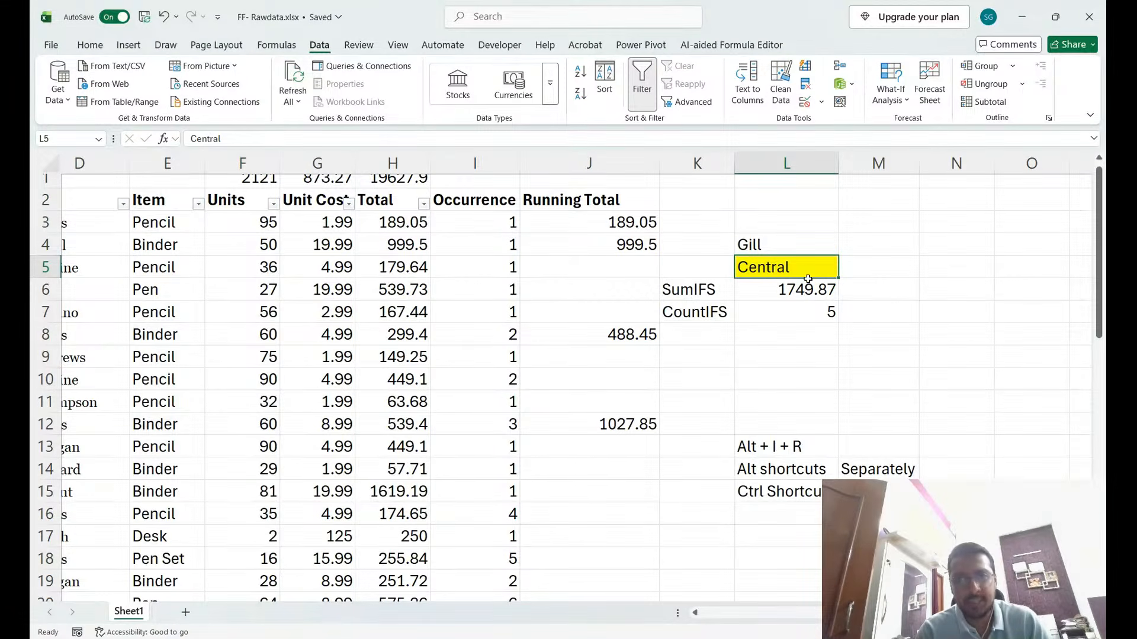
key("ctrl+b")
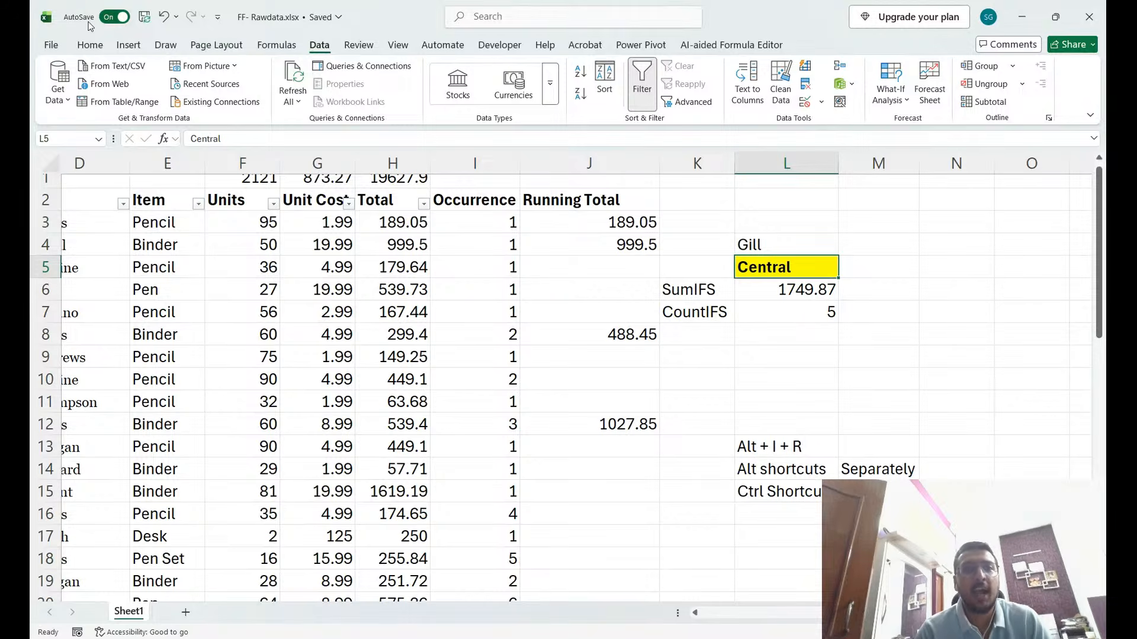
key("alt+h")
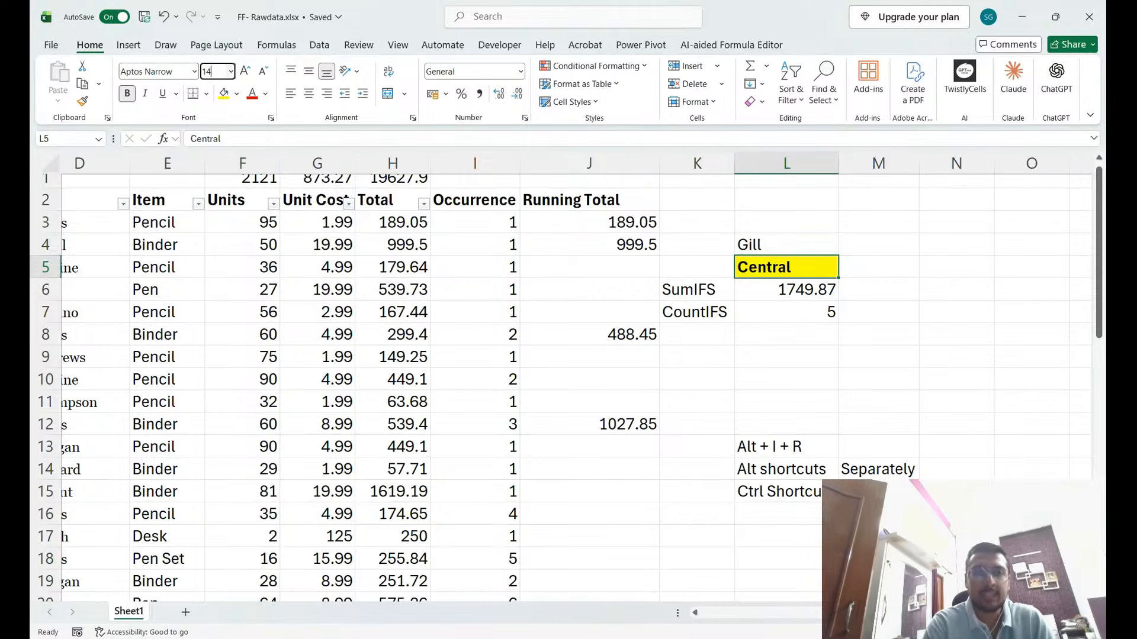
key("Return")
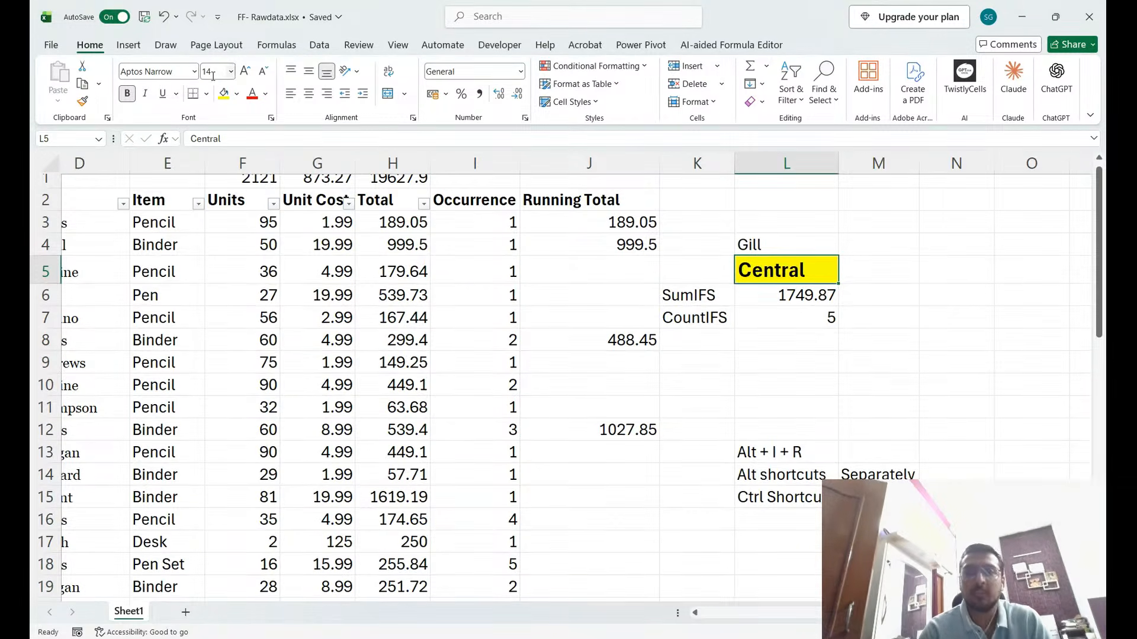
left_click(267, 95)
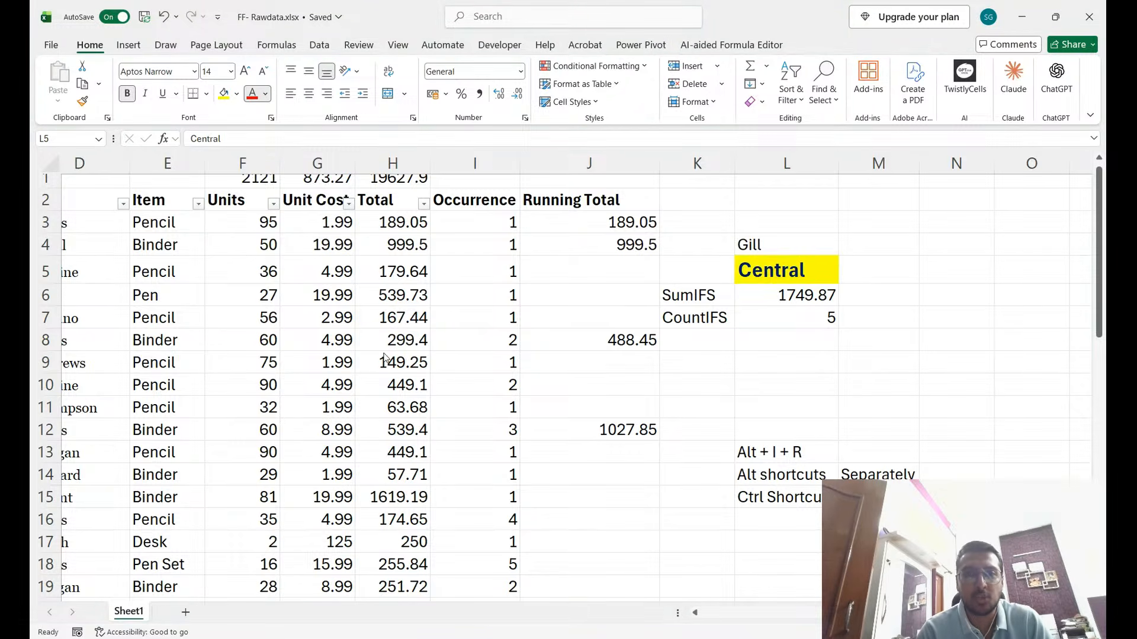
left_click(761, 319)
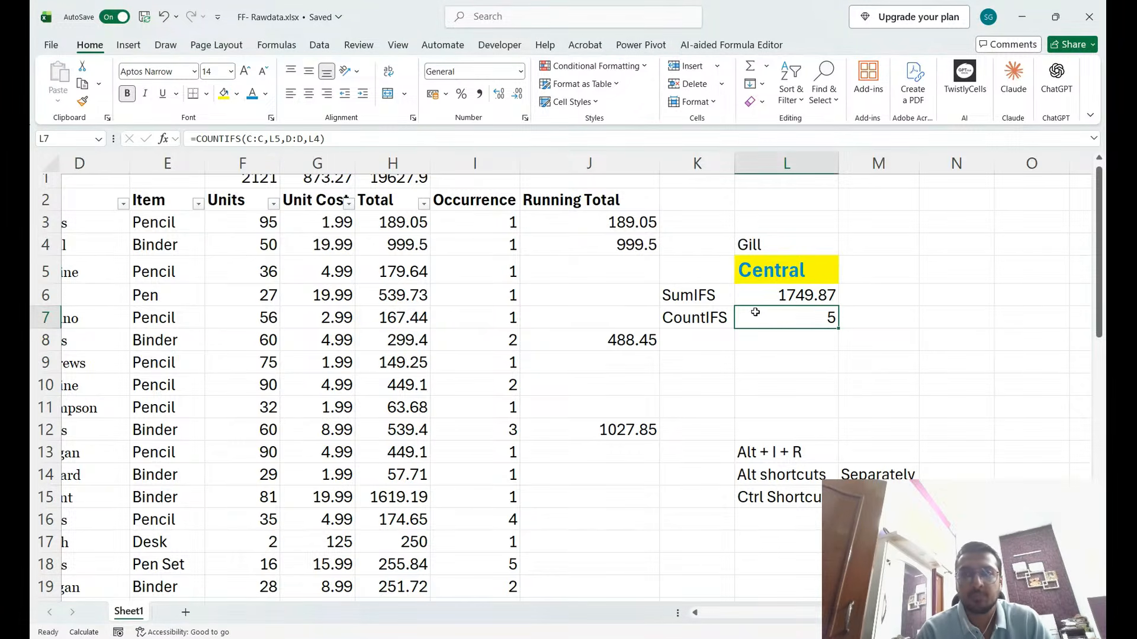
Set cell L5 to font size 22 in the Algerian font and autofit the width of column L.
left_click(792, 275)
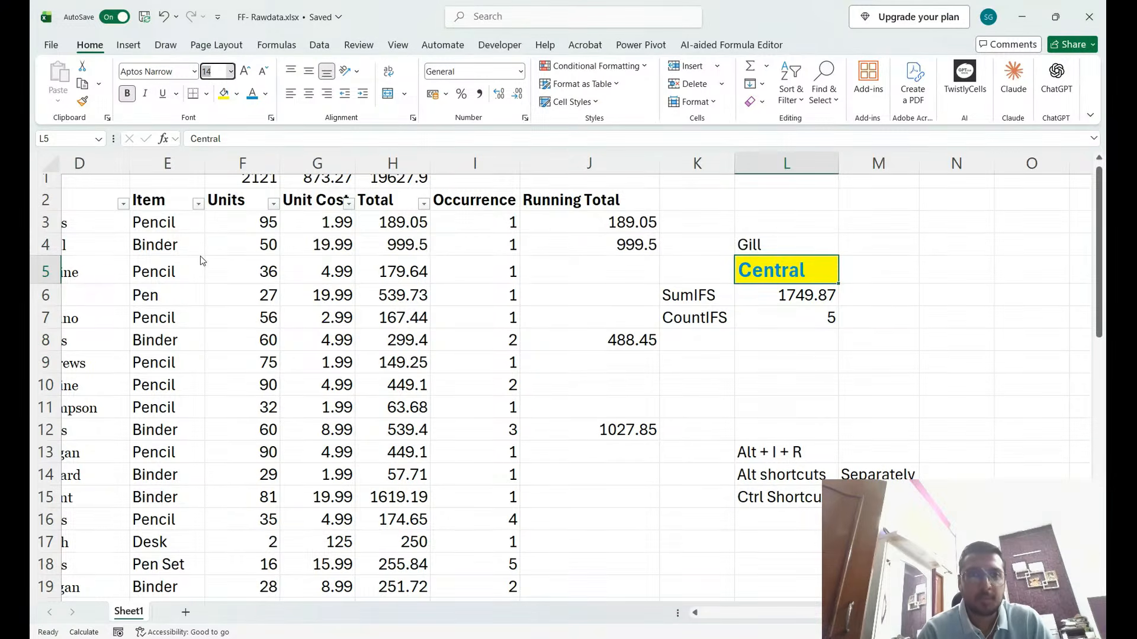
type("22")
key("Return")
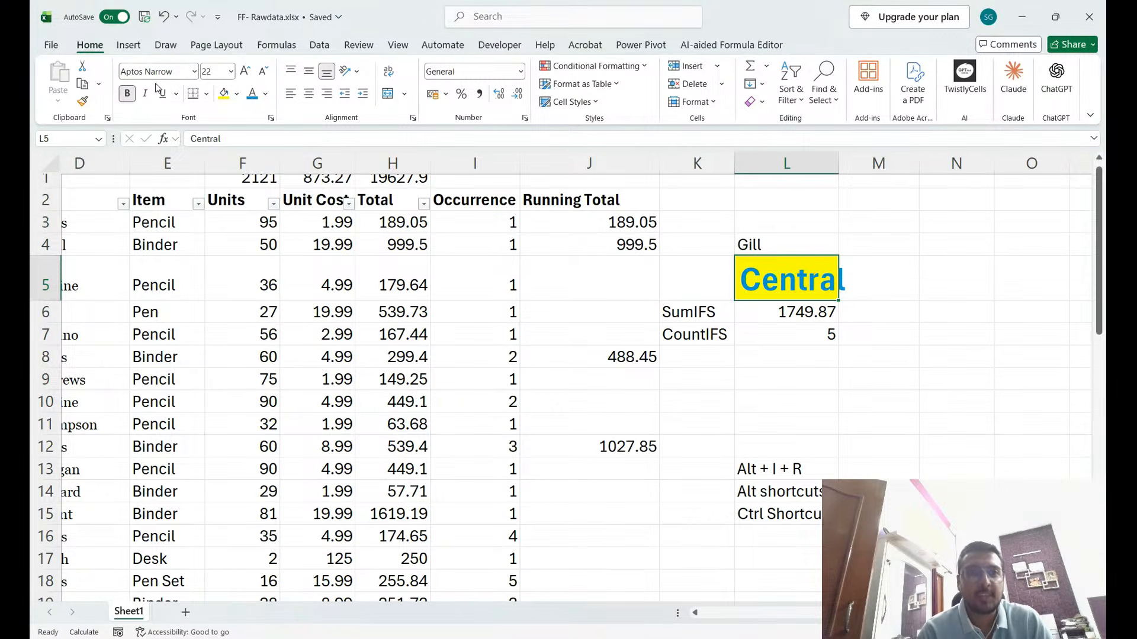
left_click(195, 72)
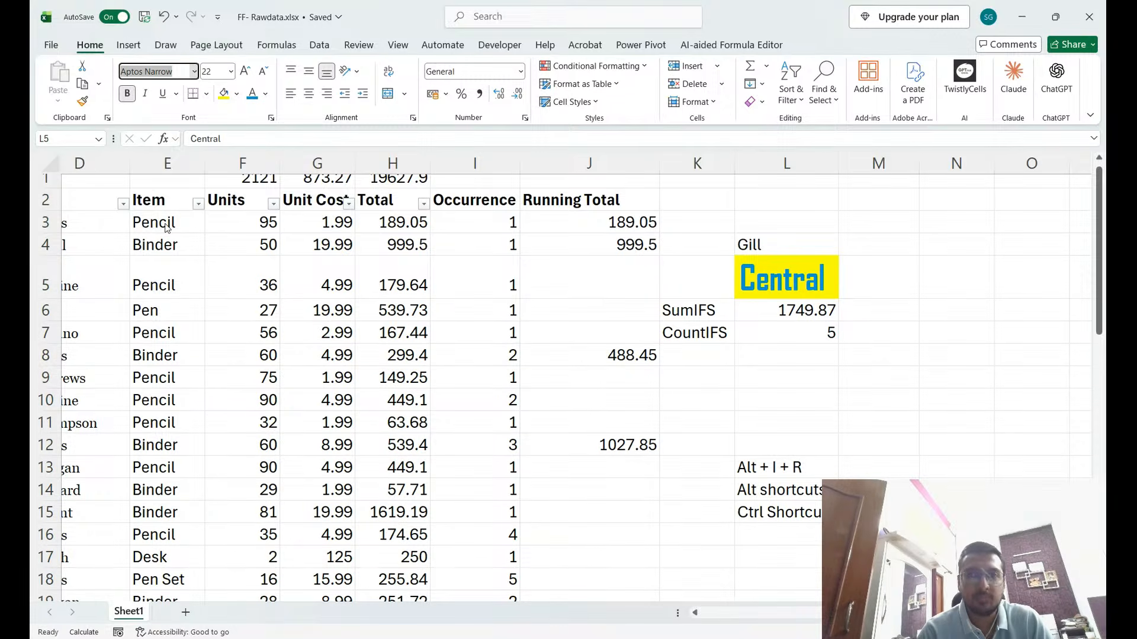
left_click(163, 296)
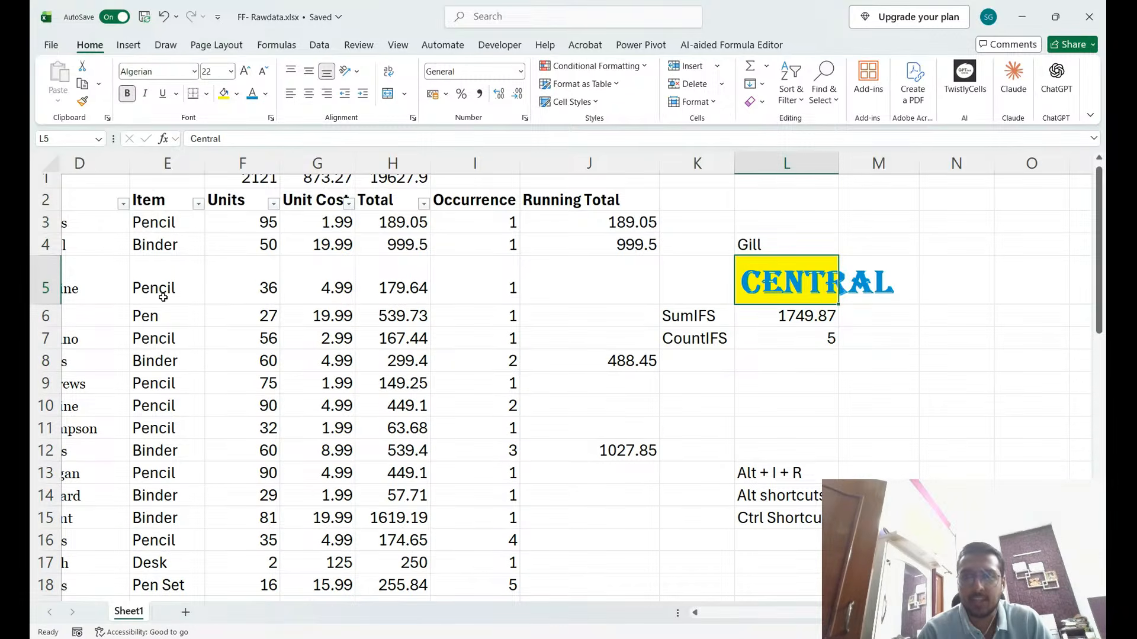
left_click(690, 290)
left_click(798, 286)
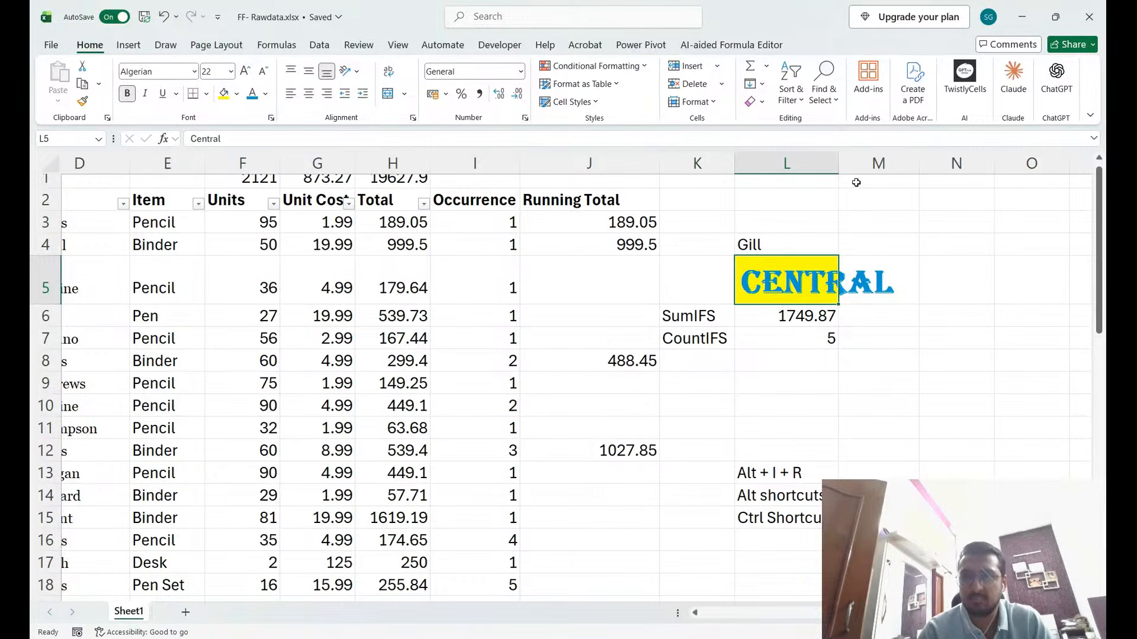
double_click(838, 164)
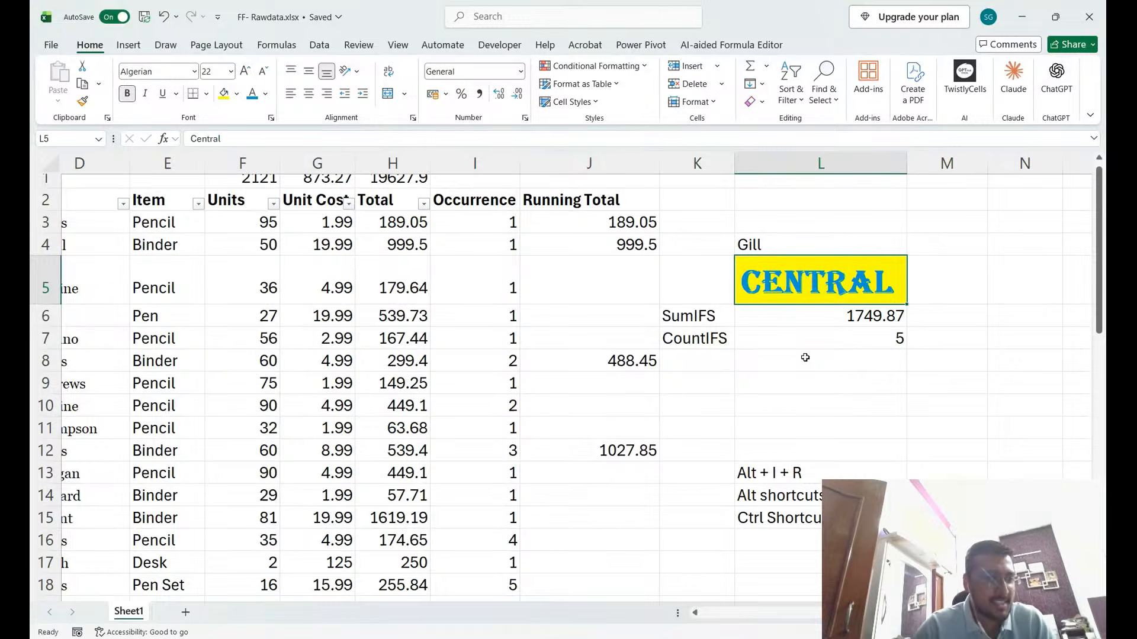
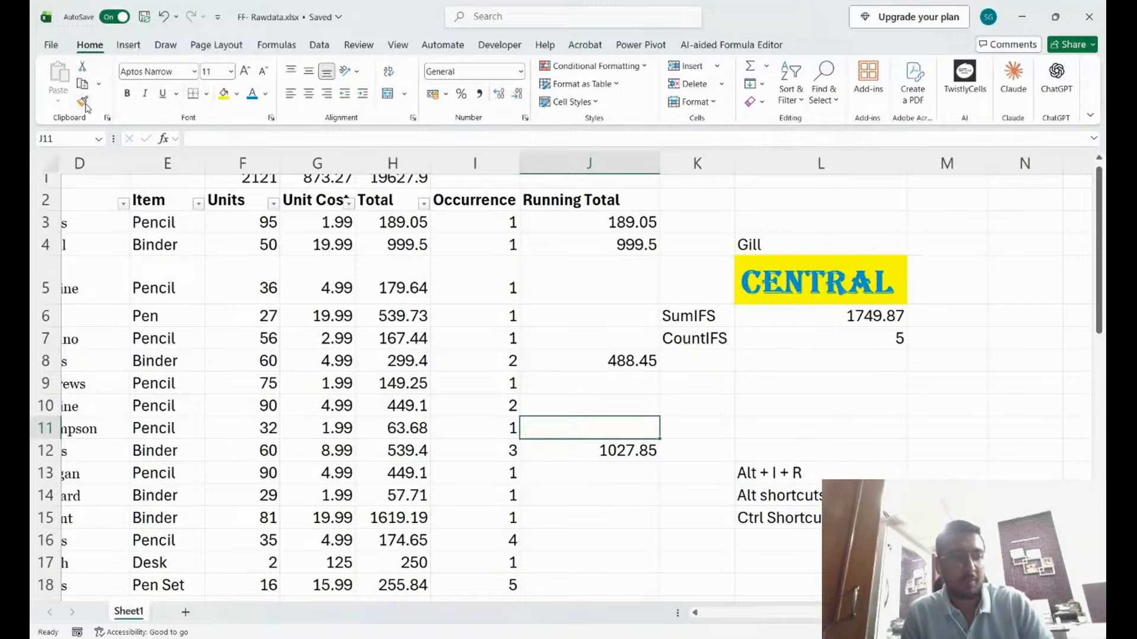
Copy the formatting of L5 with Format Painter to cell L13, and again to the Pencil cell in E7.
left_click(870, 283)
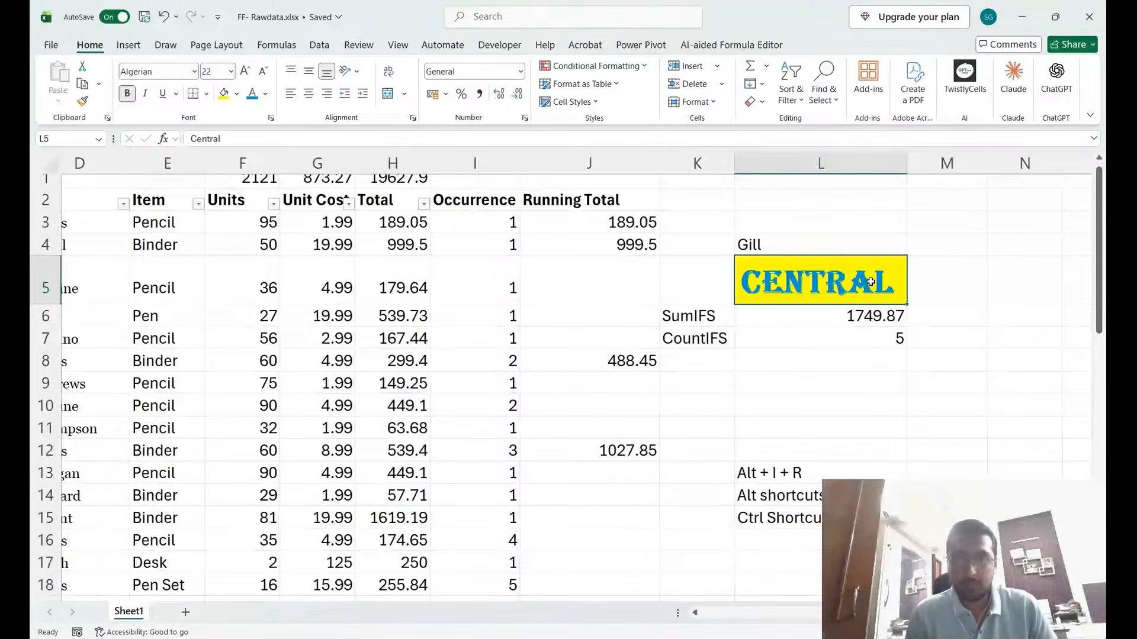
left_click(81, 102)
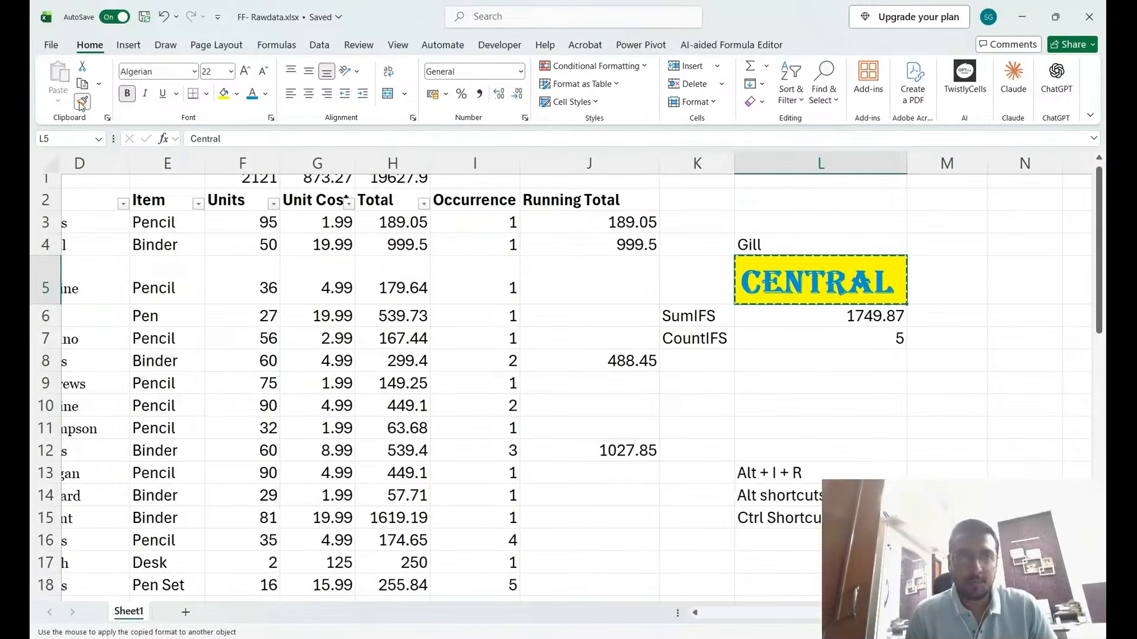
left_click(809, 478)
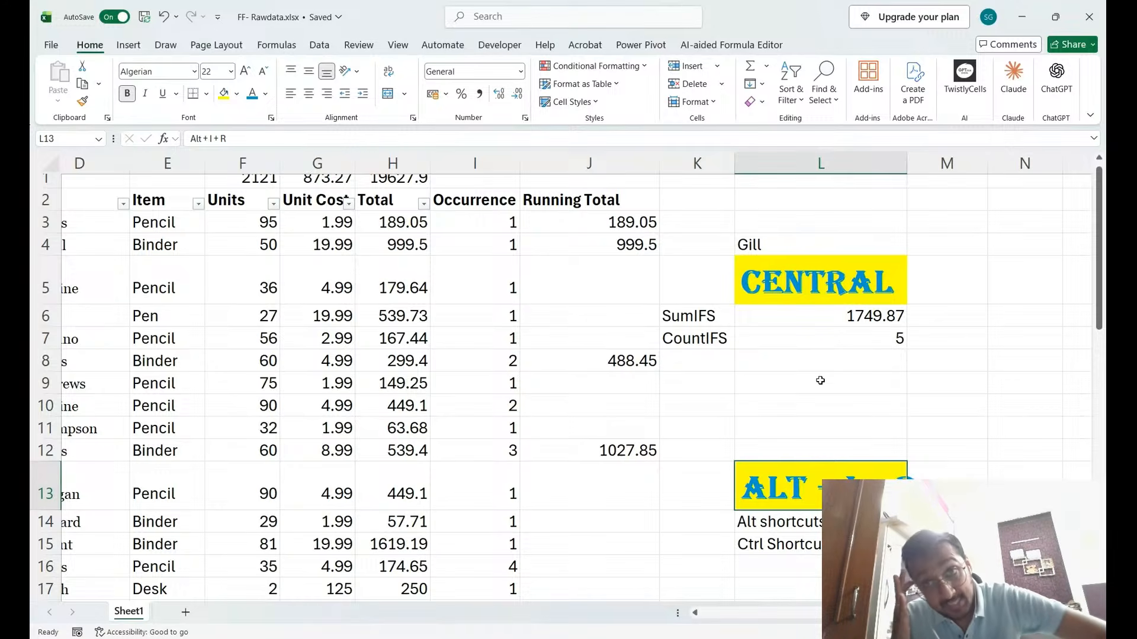
left_click(783, 285)
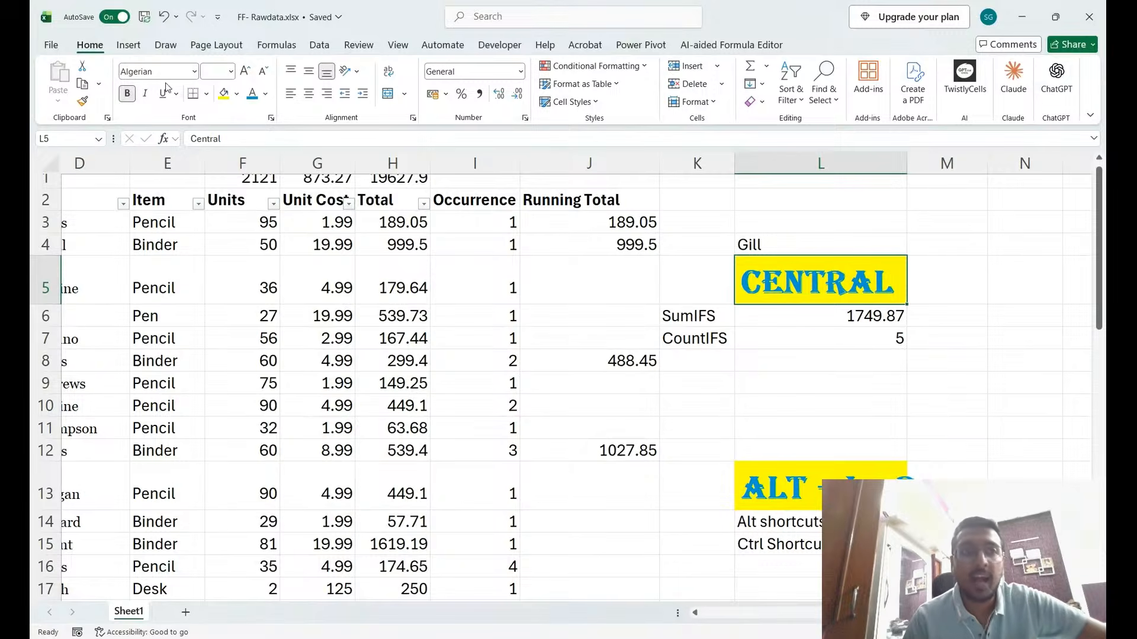
left_click(87, 105)
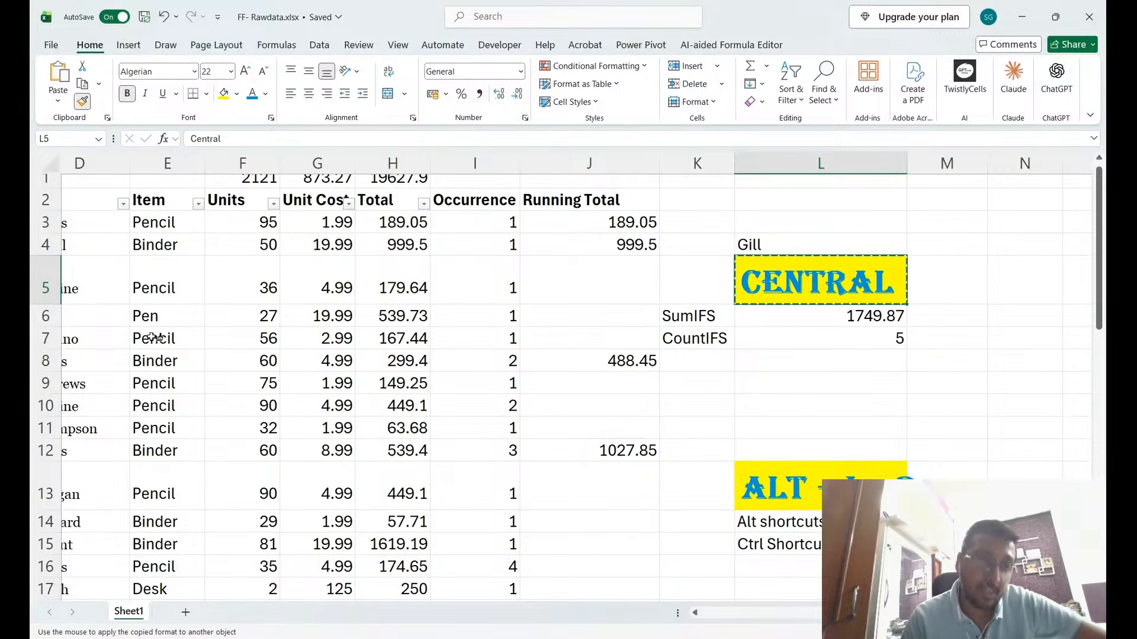
left_click(173, 338)
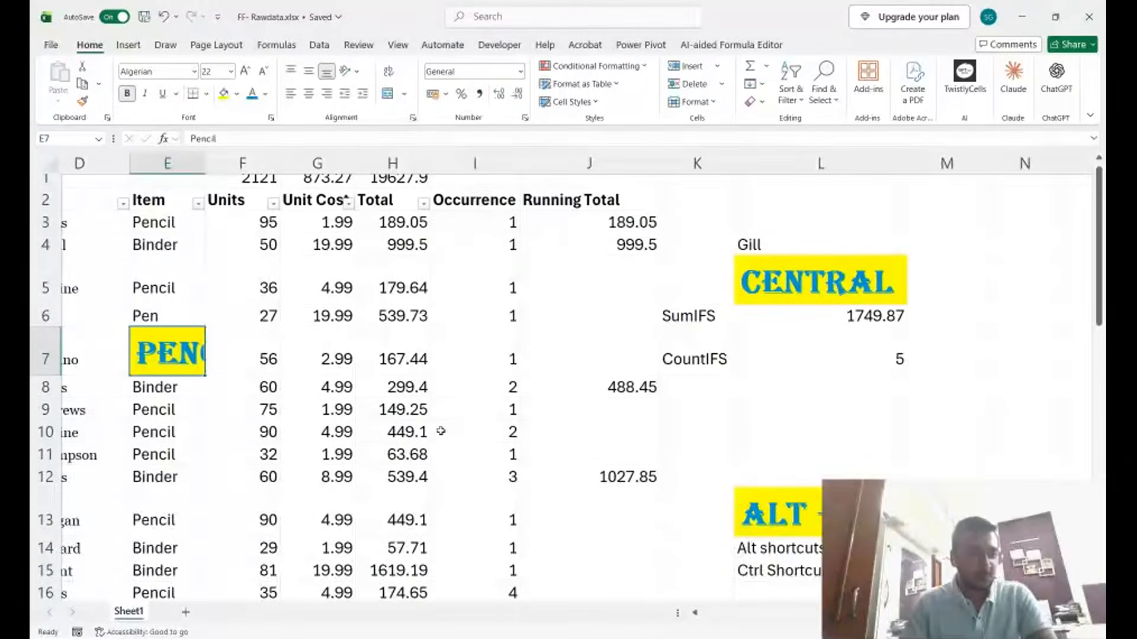
Lock Format Painter on L5's formatting and apply it to cells H7, G5, K7, L15, J13, J10, H10, E11 and E13.
left_click(794, 289)
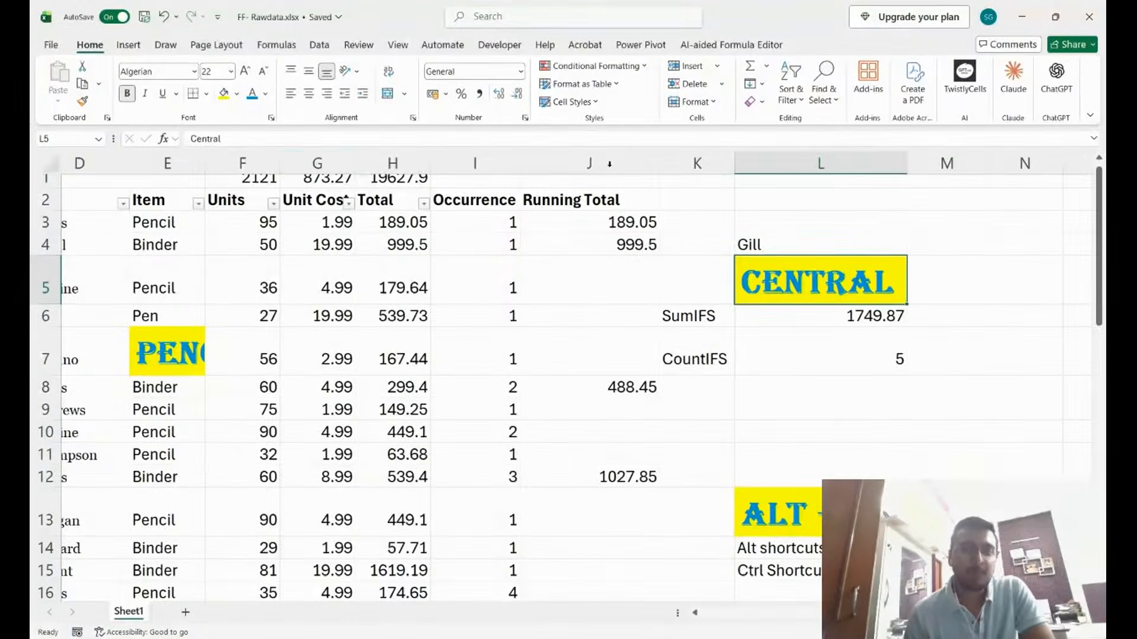
left_click(83, 102)
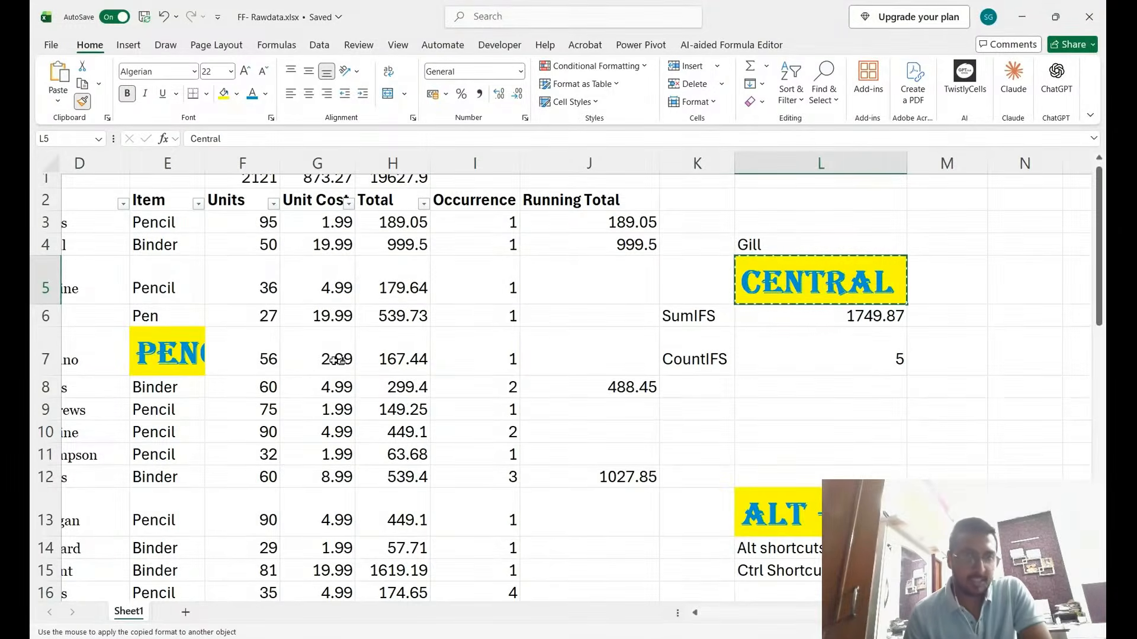
left_click(386, 350)
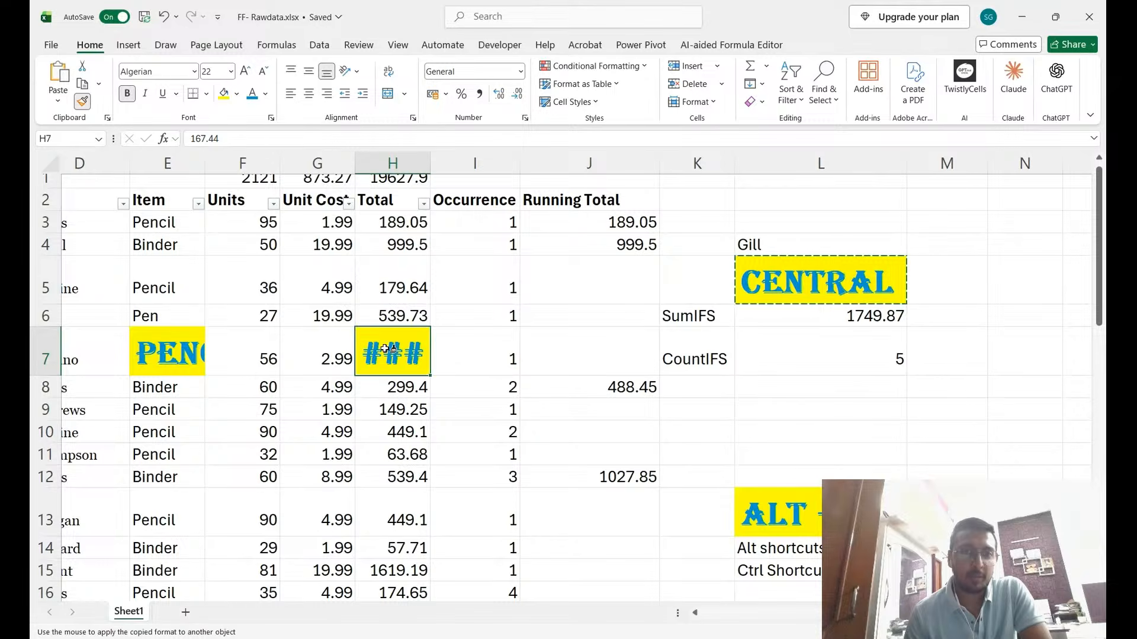
left_click(322, 291)
left_click(722, 357)
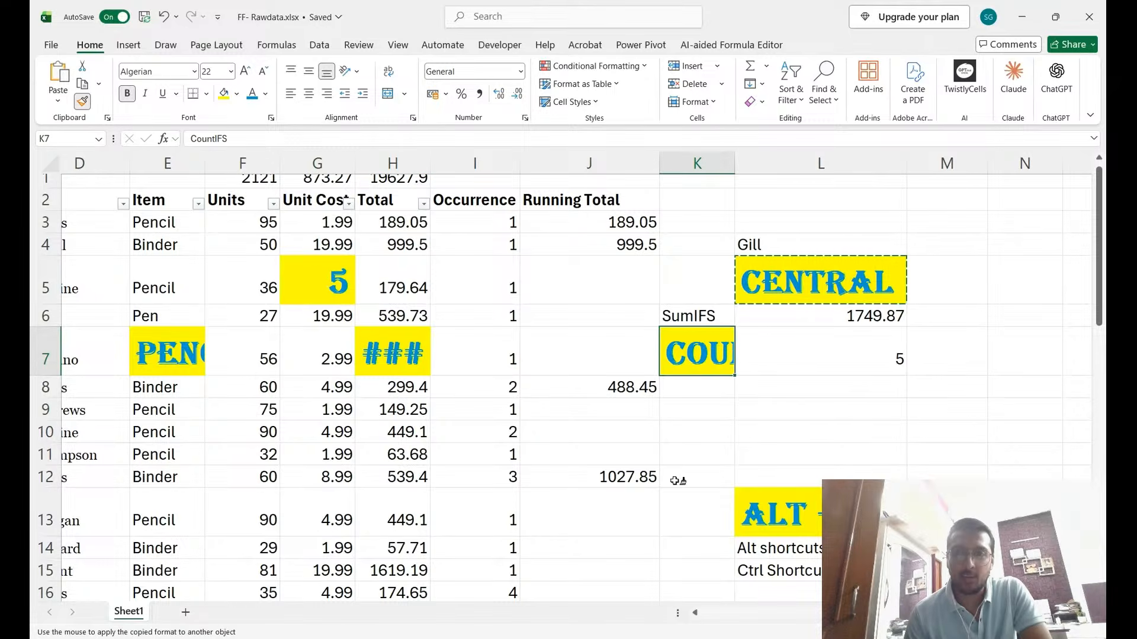
left_click(805, 574)
left_click(638, 501)
left_click(572, 425)
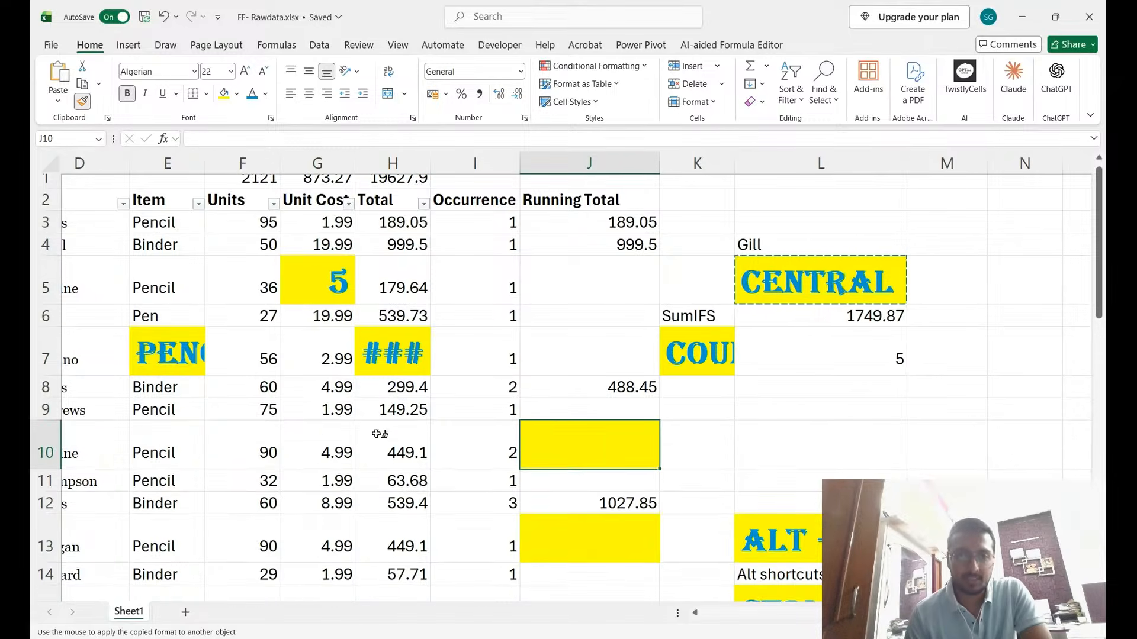
left_click(379, 435)
left_click(193, 477)
left_click(179, 543)
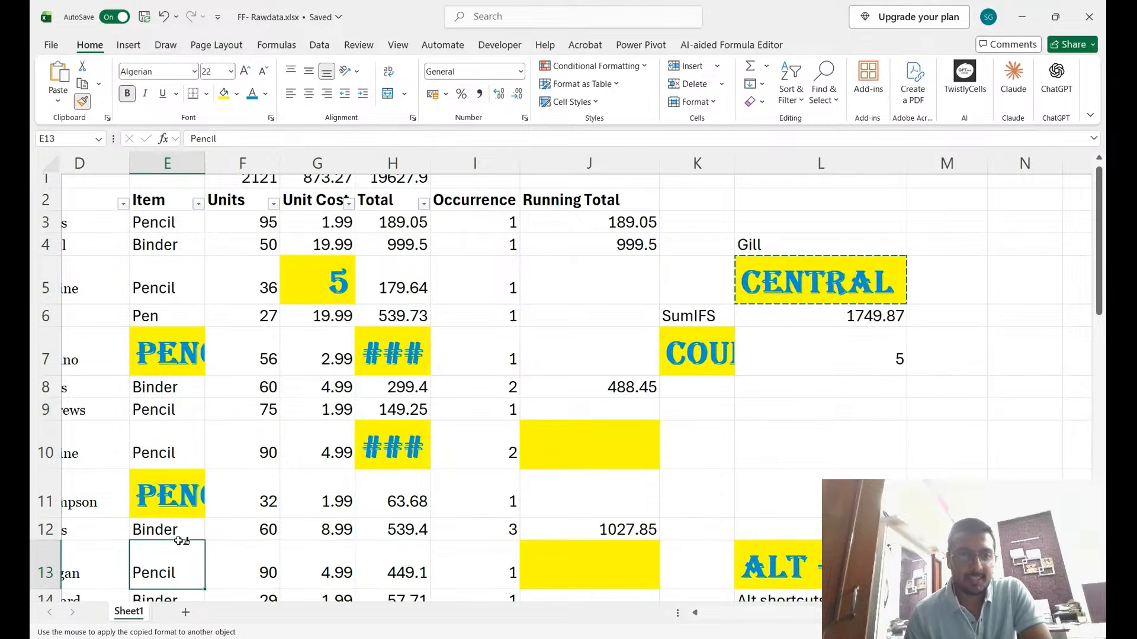
Apply the same painted formatting to the Running Total, Item, Units and Unit Cost headers and to cells J4 and H3.
left_click(595, 200)
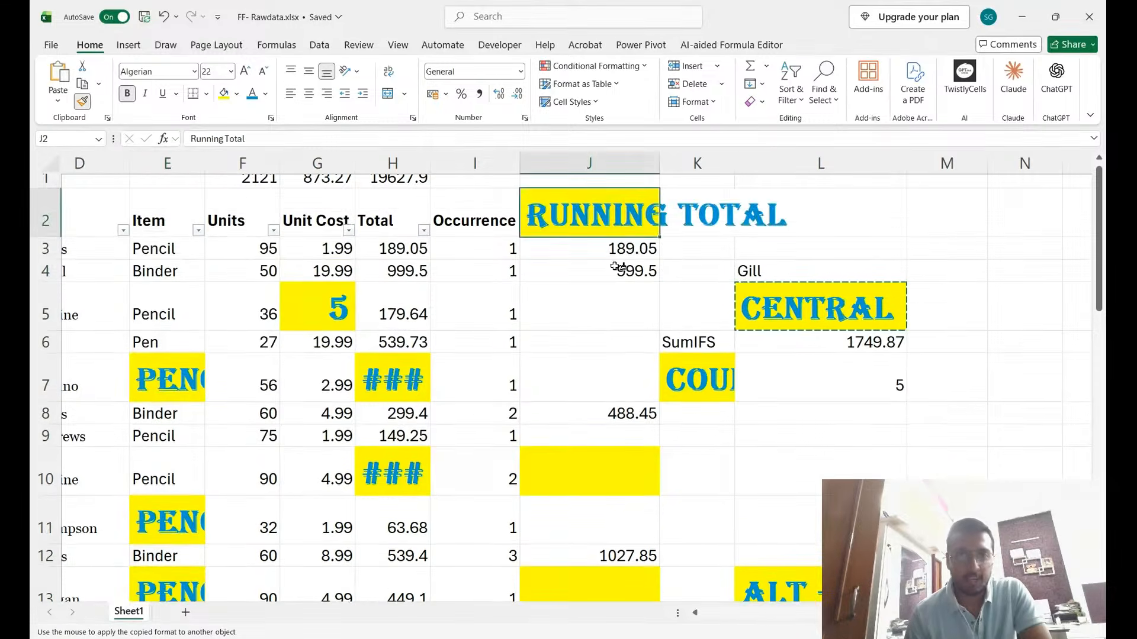
left_click(618, 266)
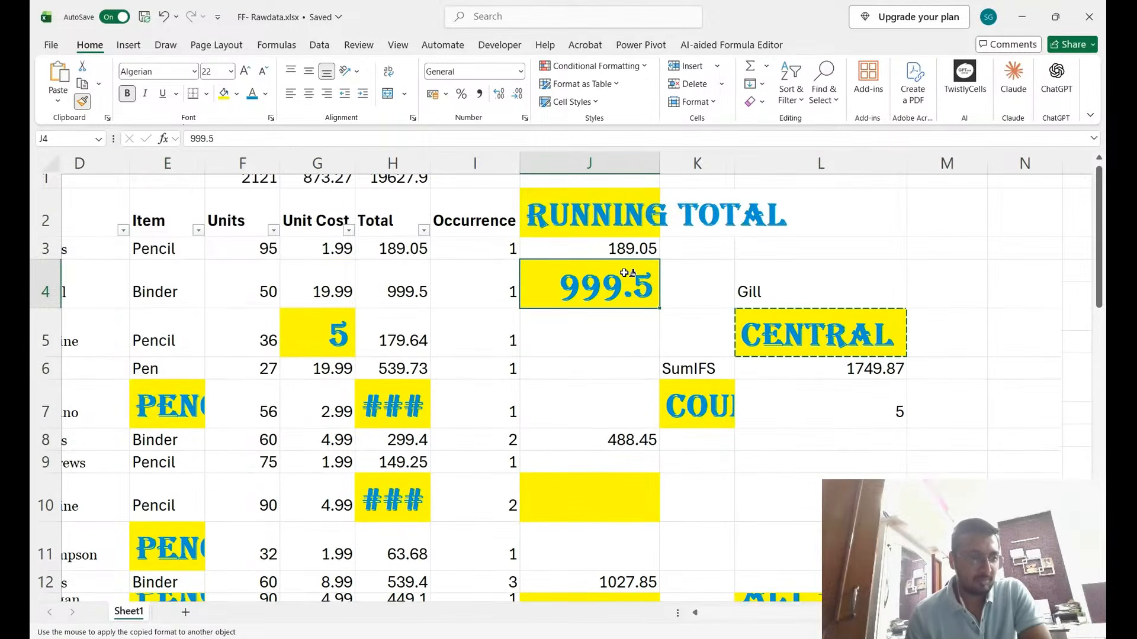
left_click(161, 220)
left_click(276, 220)
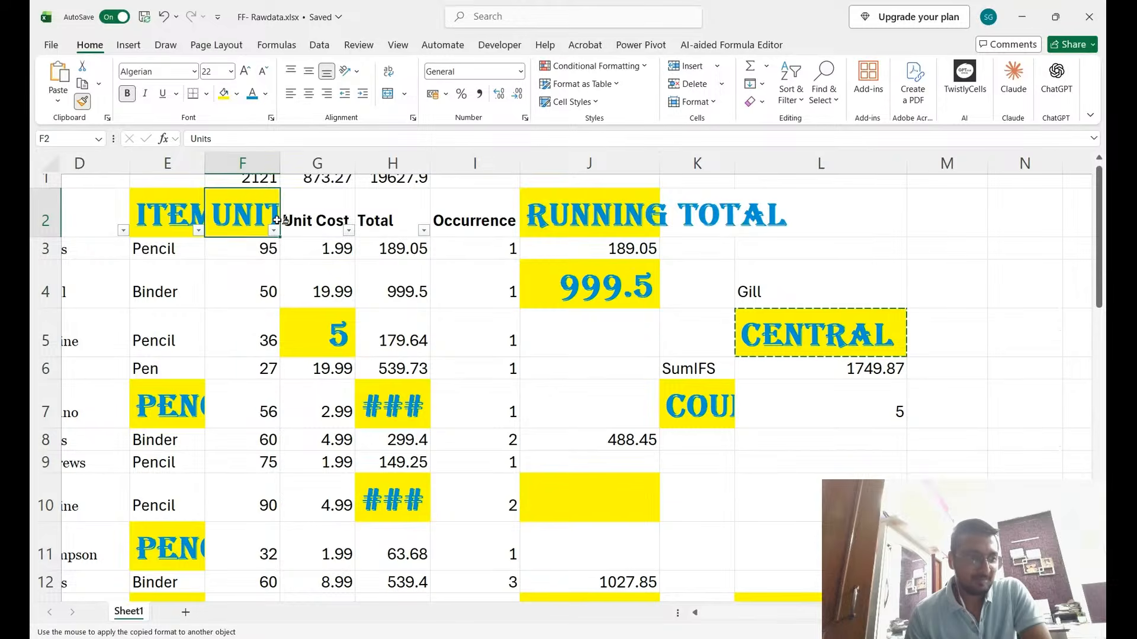
left_click(313, 219)
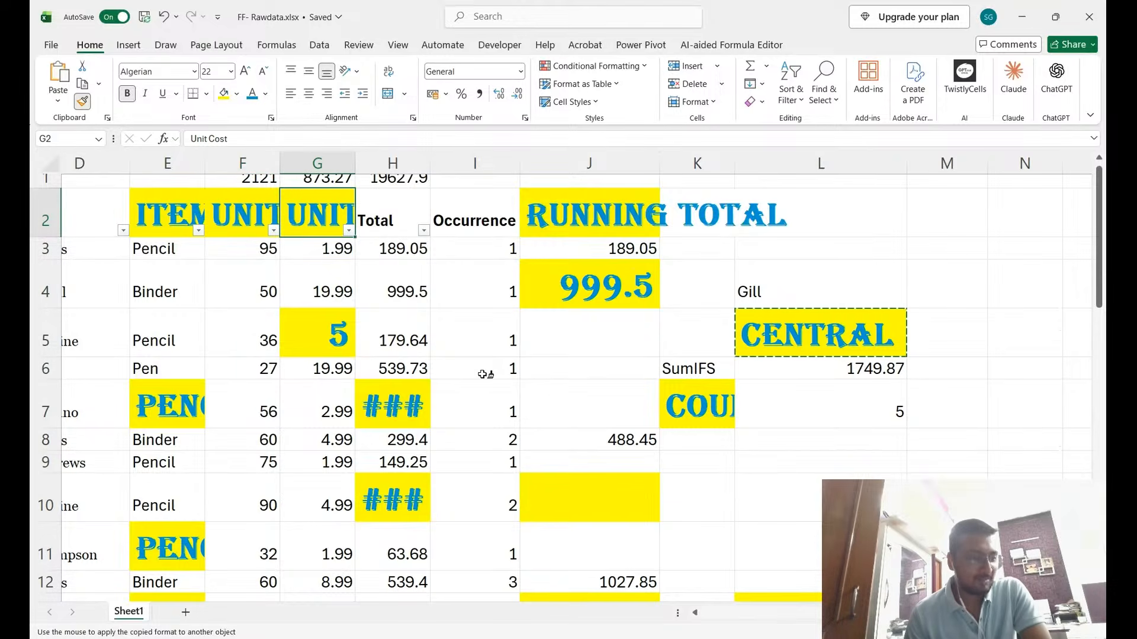
left_click(412, 249)
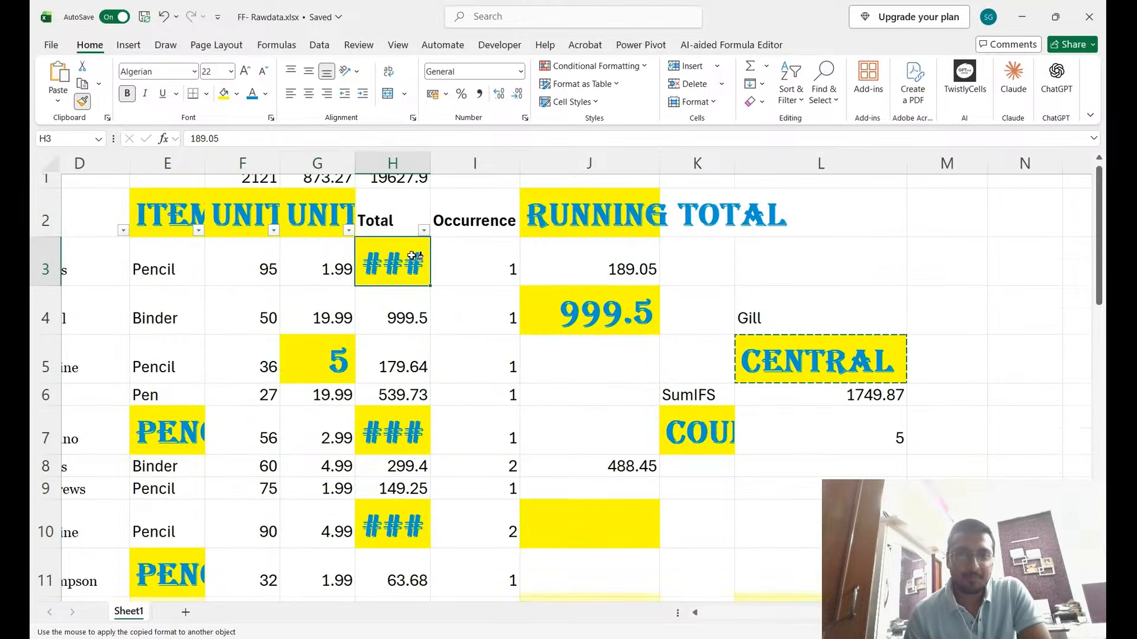
Paint L5's formatting onto the Region cells C5, C3 and C8, and end Format Painter.
scroll(453, 383, "left", 3)
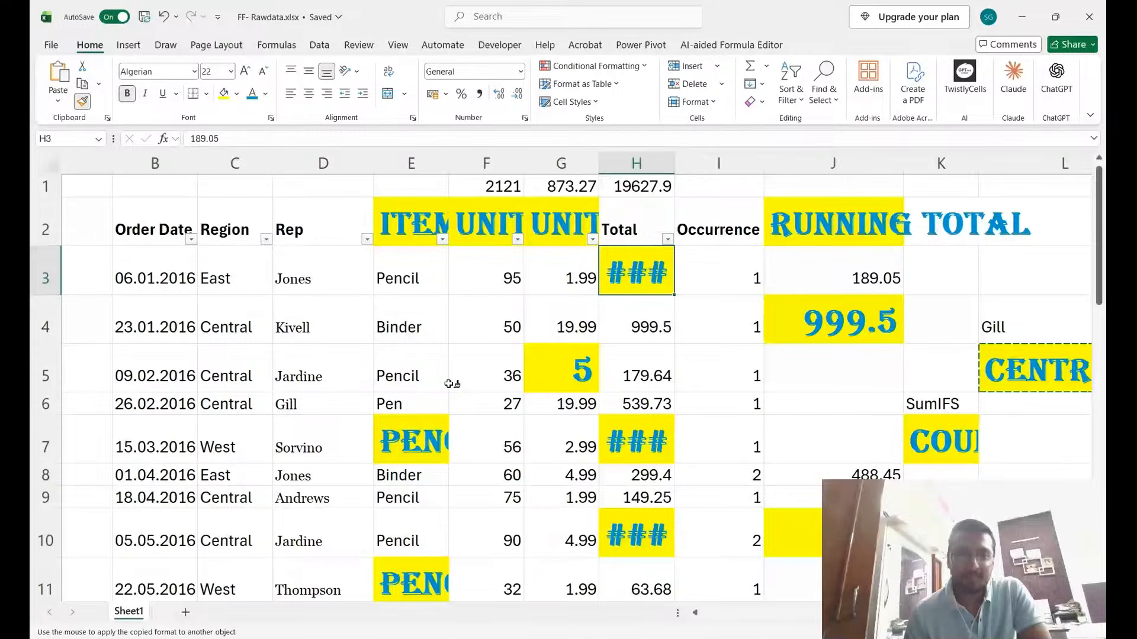
left_click(234, 372)
left_click(235, 275)
left_click(230, 475)
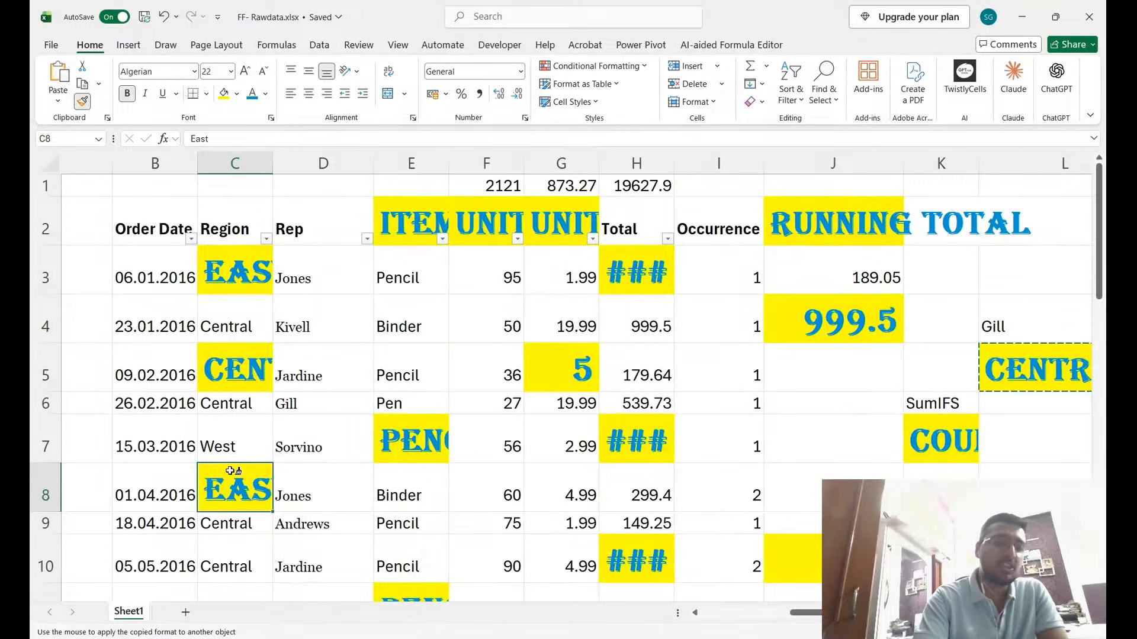
key("Escape")
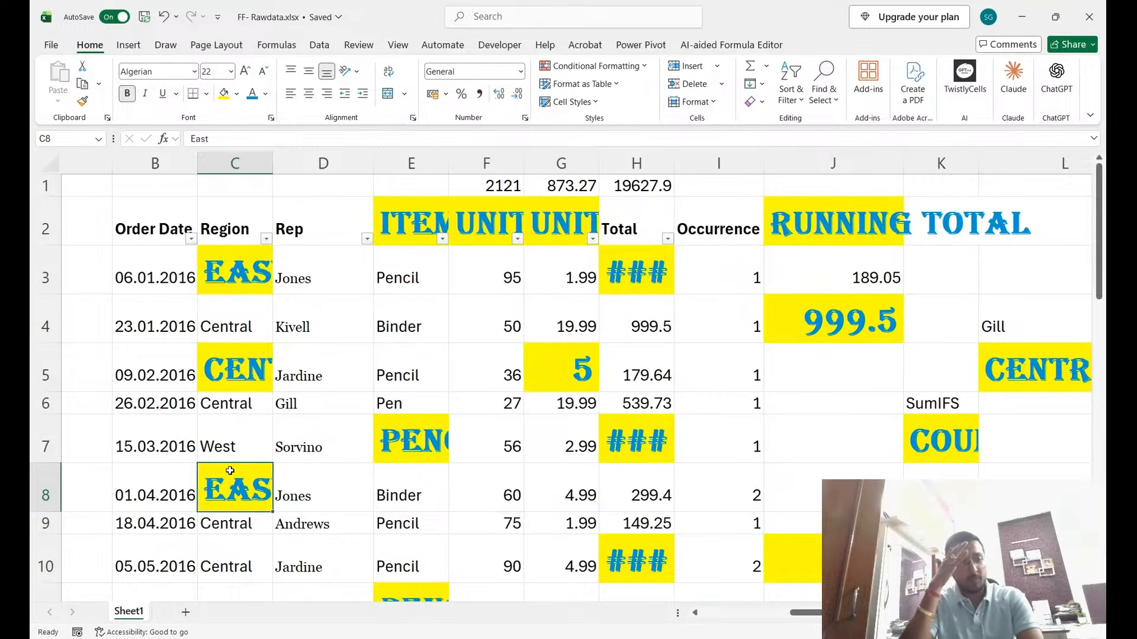